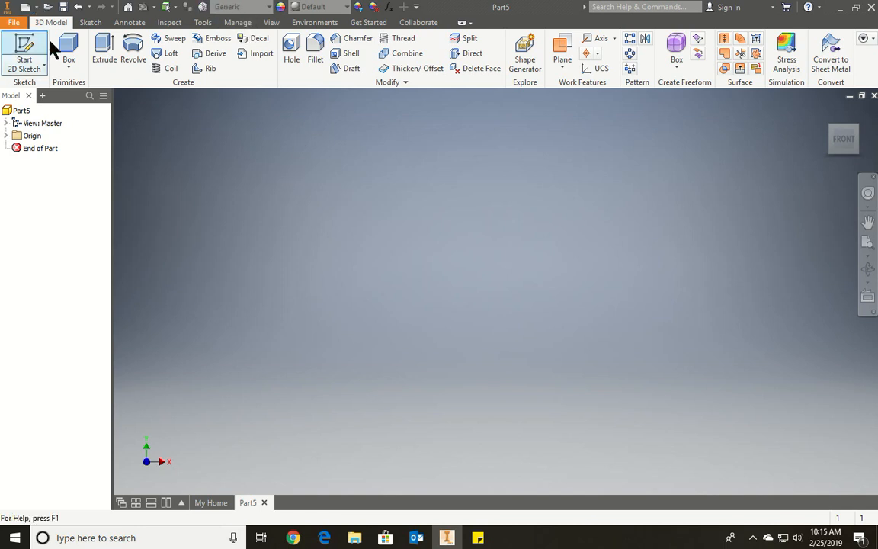
Start a 2D sketch on the XZ origin plane
left_click(31, 43)
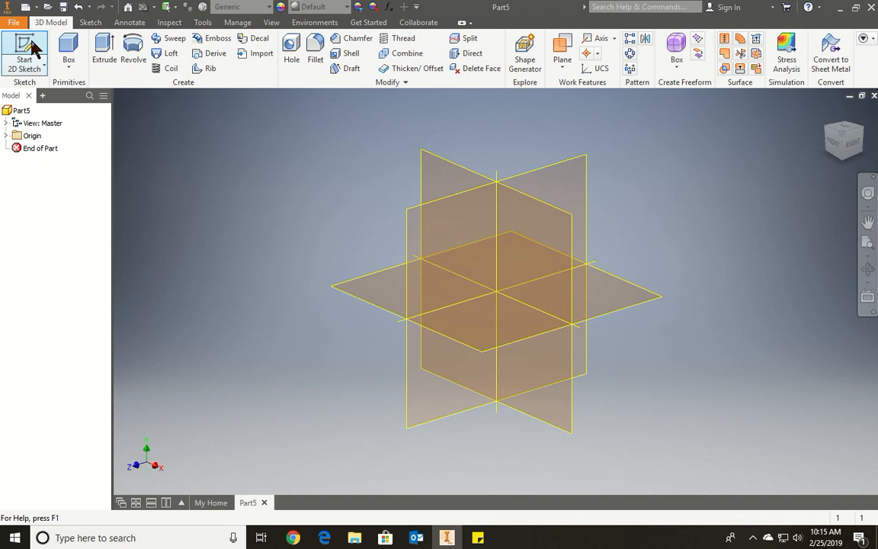
left_click(6, 136)
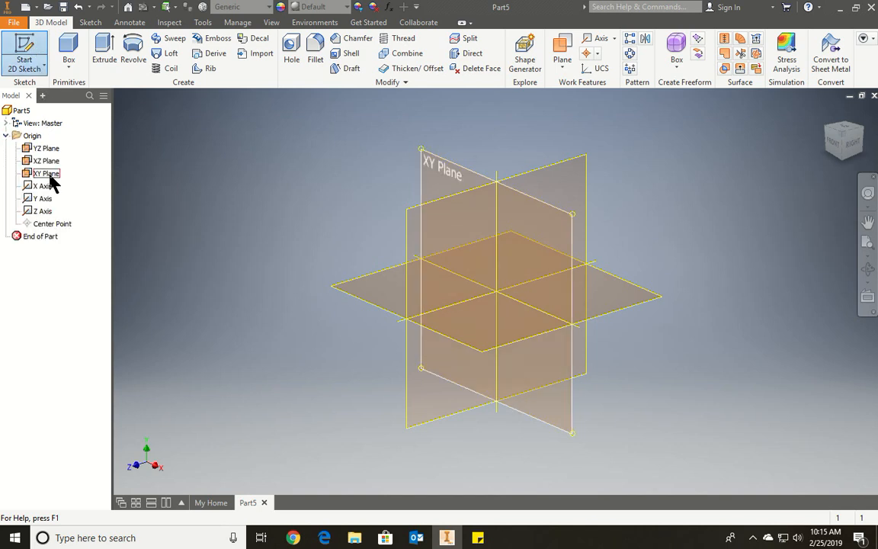
left_click(51, 162)
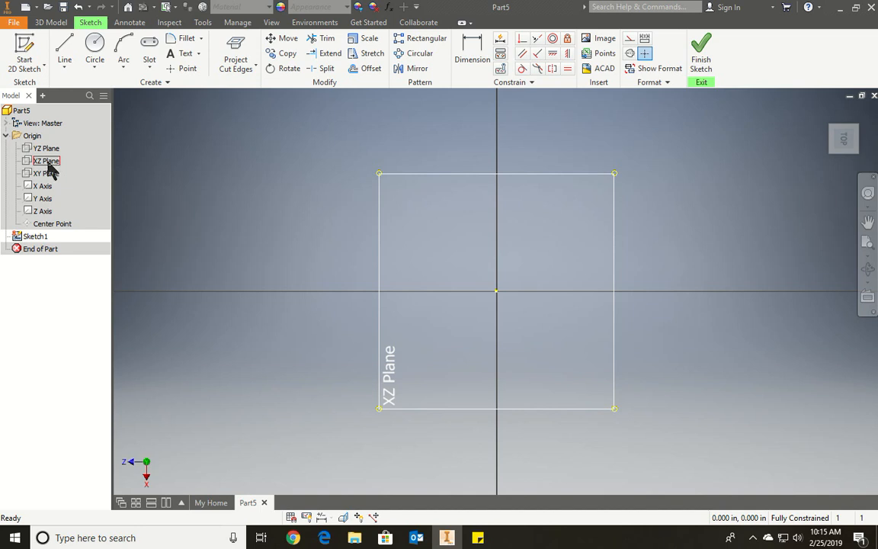
Draw an ellipse centred on the origin, its long axis horizontal and its vertical half-axis about 0.46 in
left_click(94, 69)
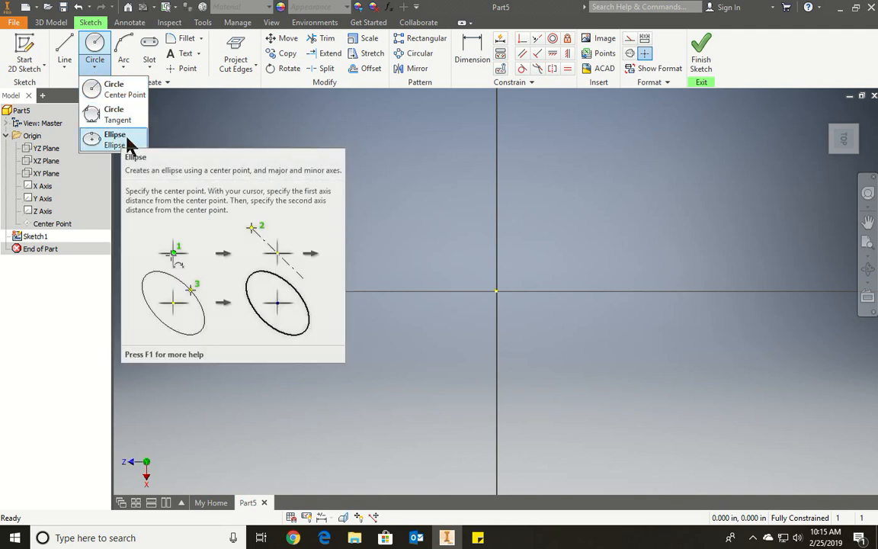
left_click(115, 137)
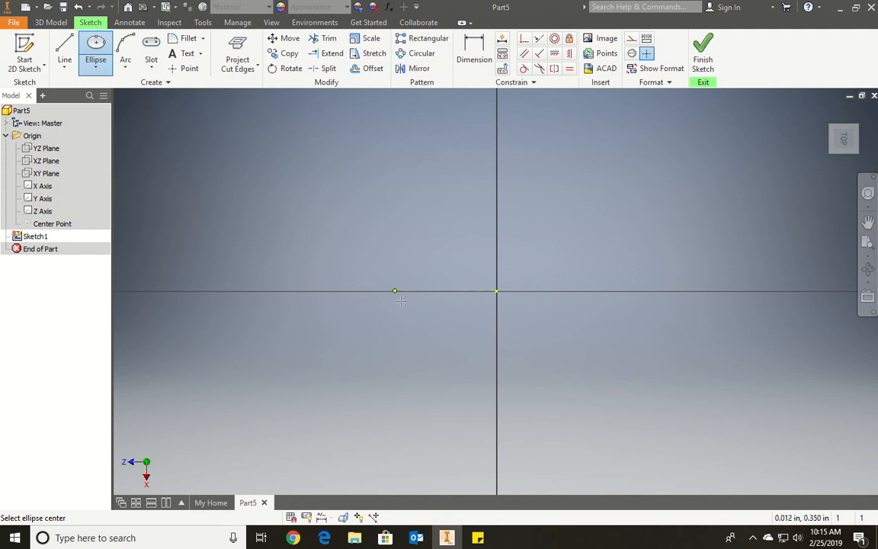
left_click(496, 291)
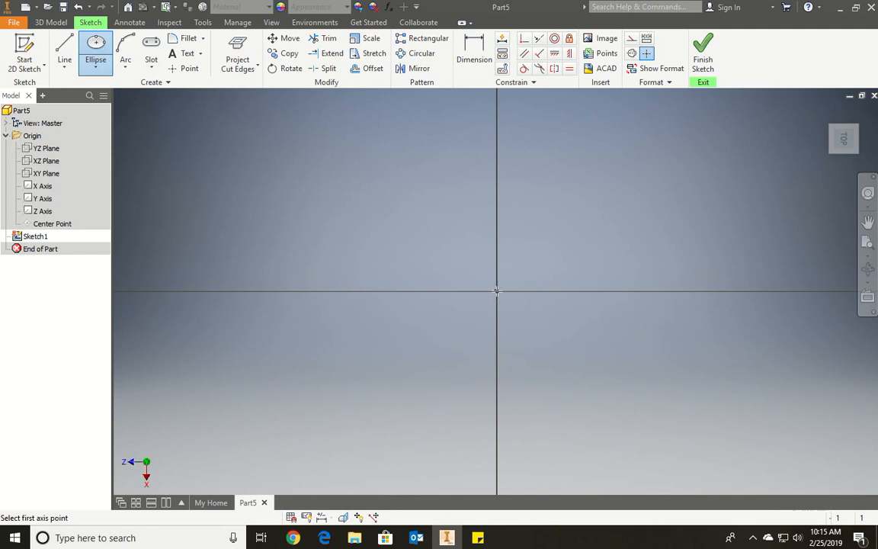
left_click(663, 290)
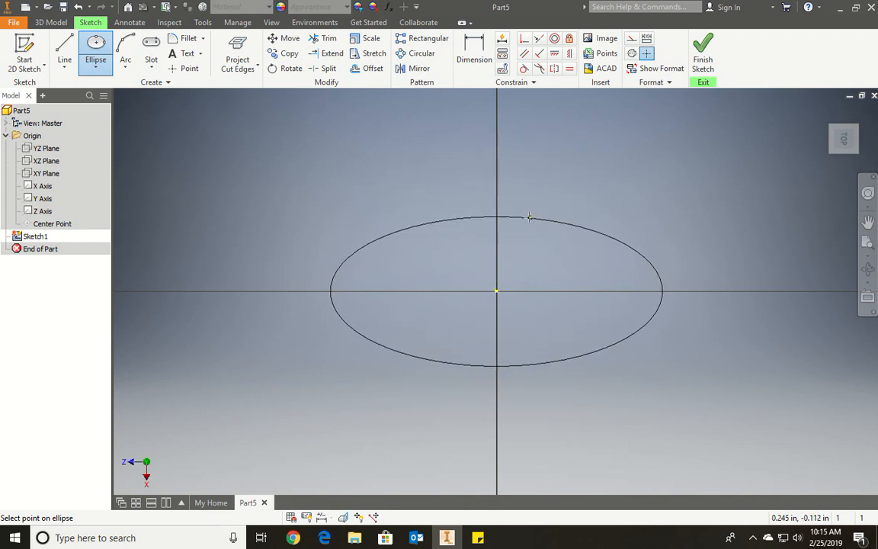
left_click(496, 154)
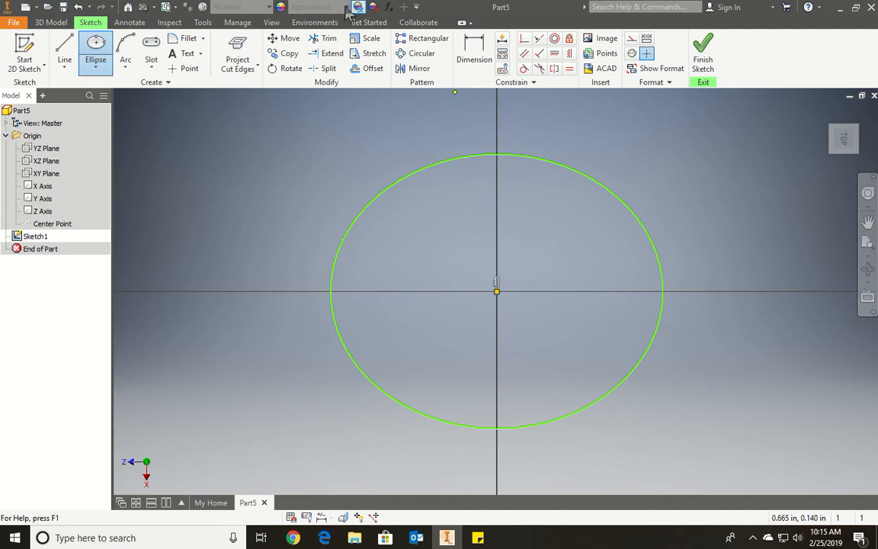
left_click(466, 54)
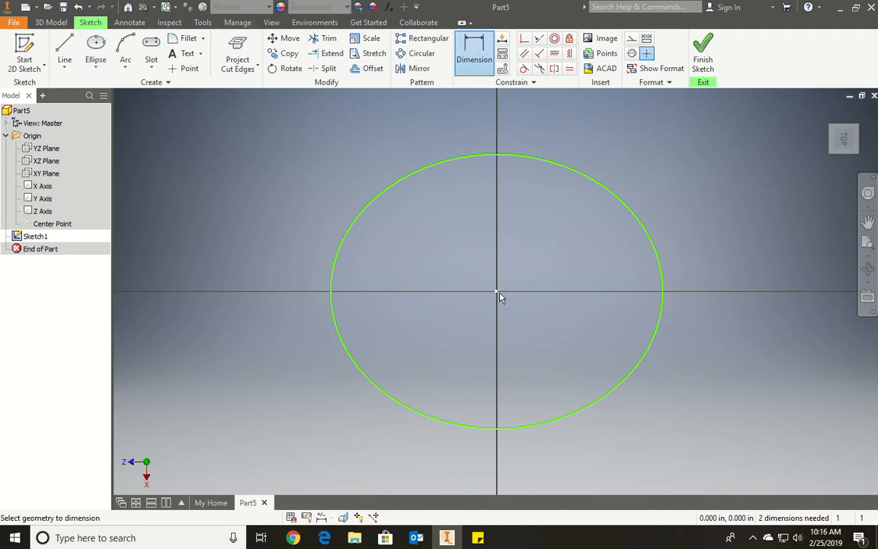
left_click(496, 430)
left_click(474, 48)
left_click(474, 54)
left_click(504, 430)
left_click(497, 293)
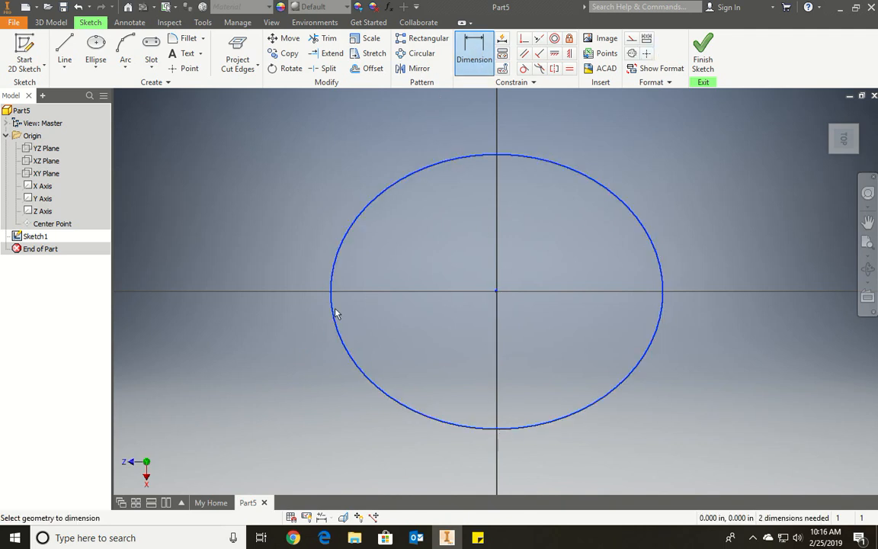
left_click(468, 63)
left_click(470, 66)
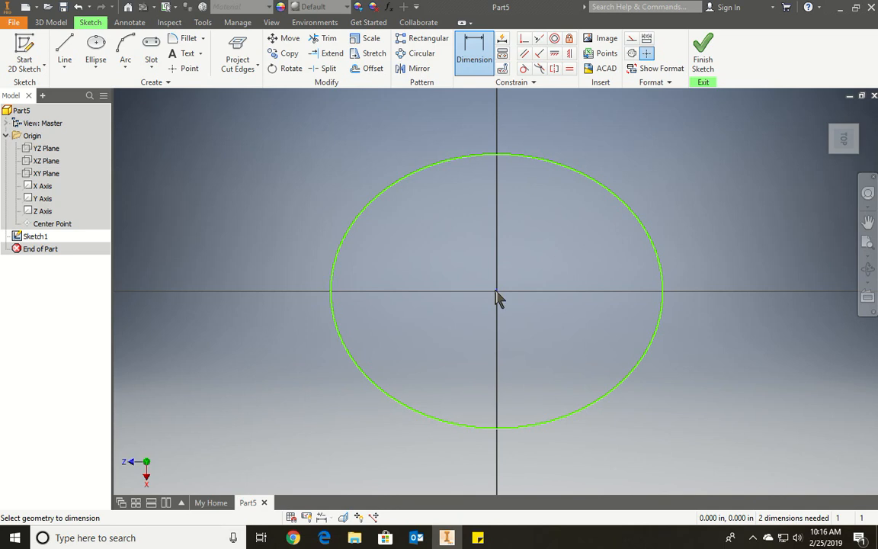
left_click(476, 44)
left_click(472, 50)
left_click(331, 289)
Dimension the ellipse's vertical half-axis and set it to .984 in
left_click(460, 53)
left_click(460, 59)
left_click(333, 284)
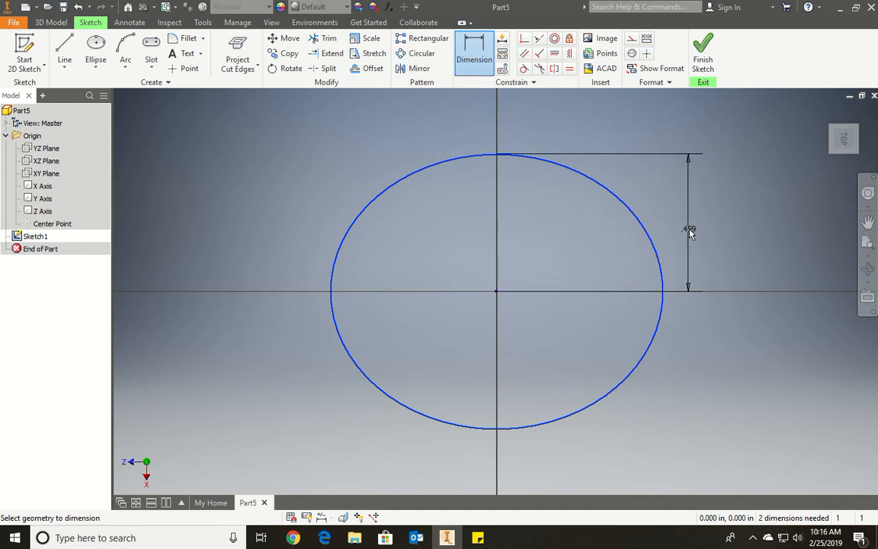
left_click(690, 230)
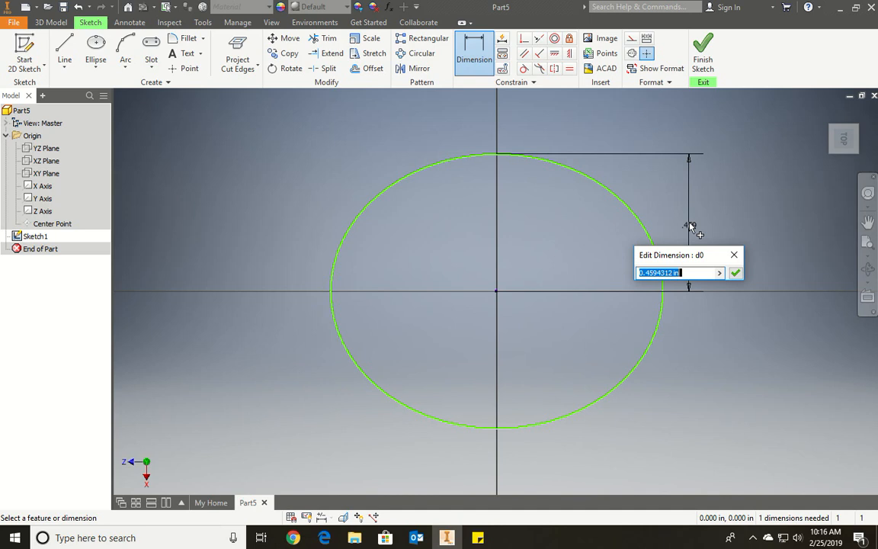
type(".984")
key("Return")
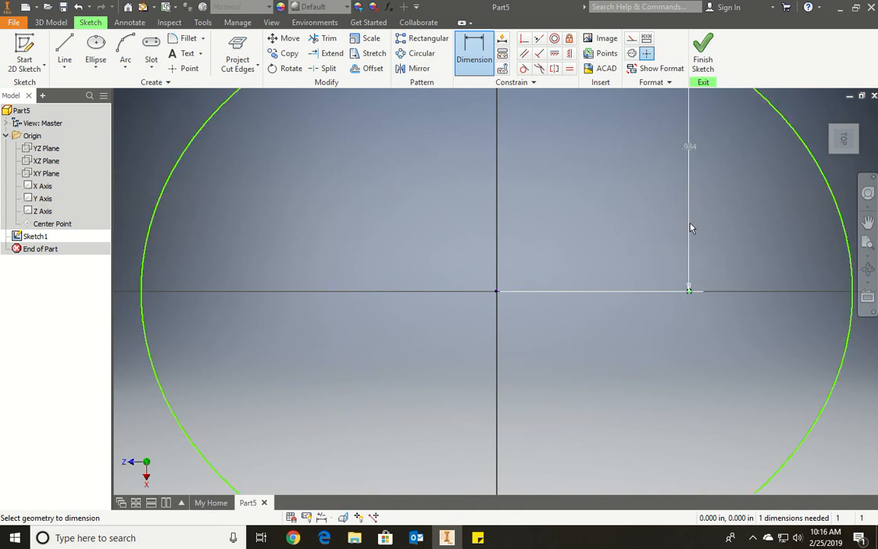
Try to dimension the ellipse's horizontal half-axis, and remove the vertical half-axis dimension
scroll(674, 231, "down", 4)
scroll(663, 237, "down", 2)
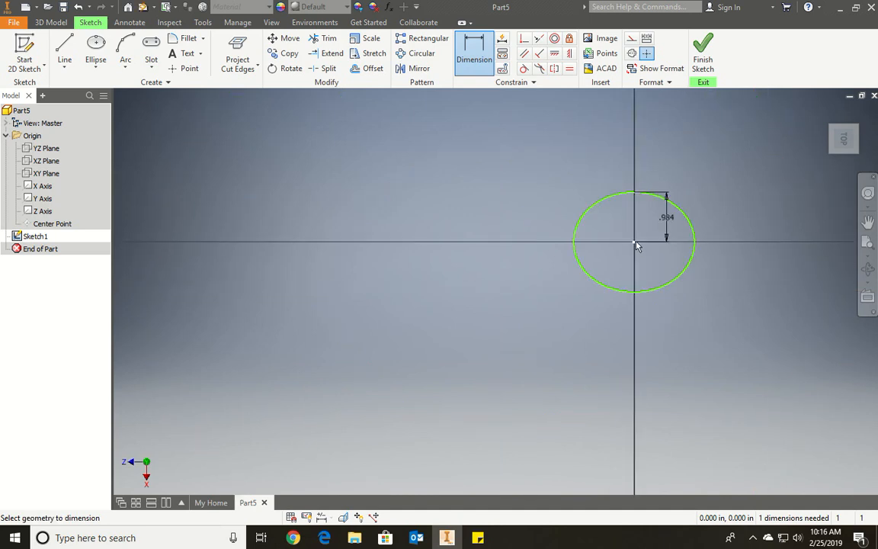
left_click(685, 278)
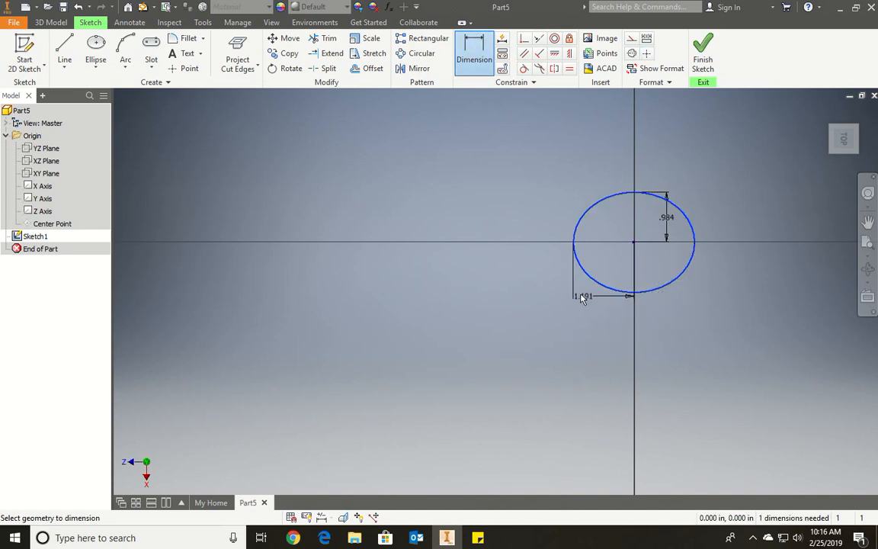
key("Escape")
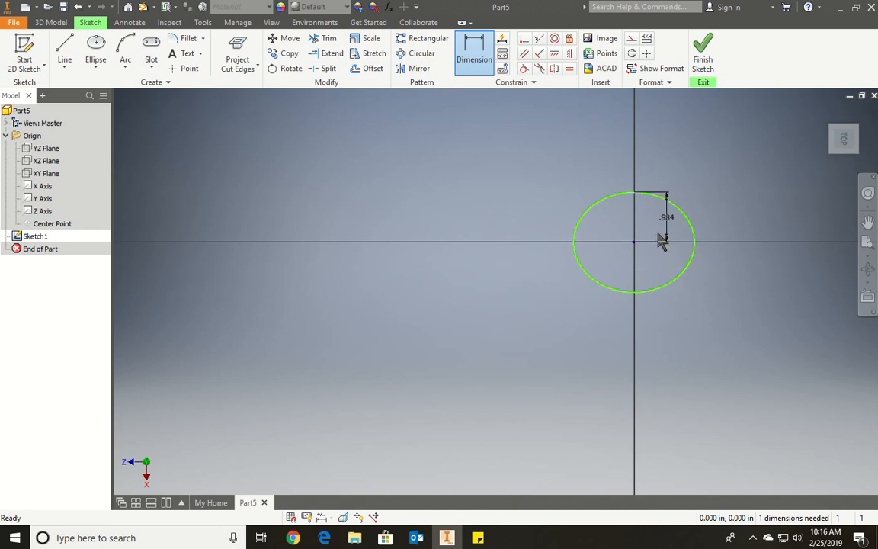
key("ctrl+z")
Dimension the ellipse's vertical half-axis again, from the centre to its lower edge, at 0.984 in
left_click(478, 55)
left_click(609, 295)
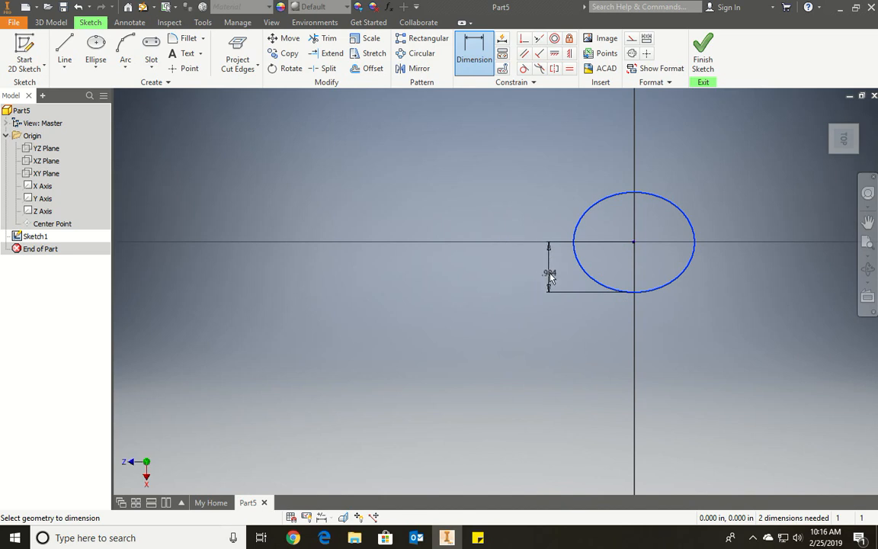
scroll(551, 278, "up", 3)
left_click(566, 258)
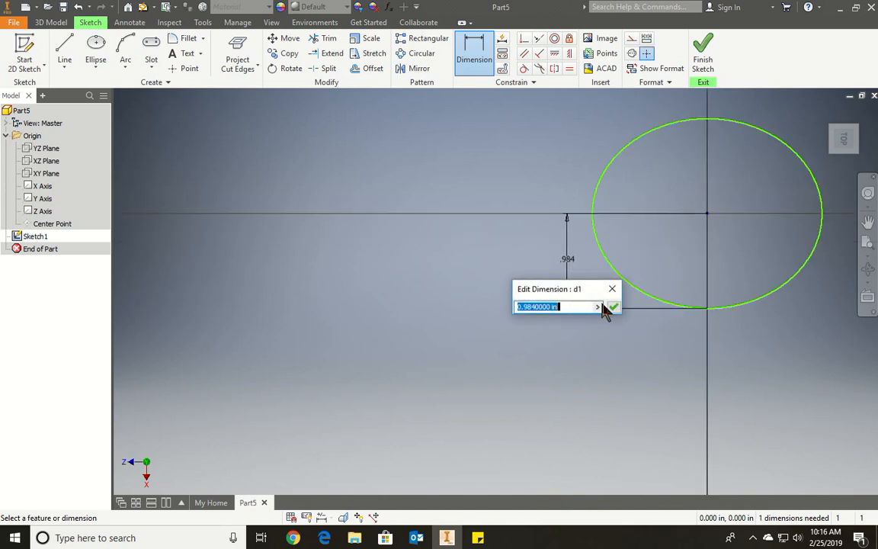
key("Return")
Dimension the ellipse's horizontal half-axis and set it to 1.968 in
scroll(598, 317, "down", 4)
left_click(652, 252)
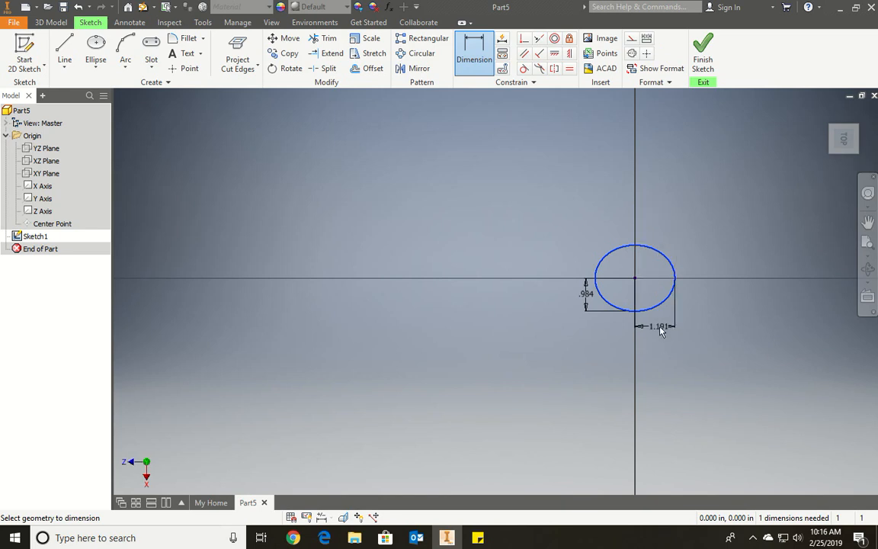
left_click(659, 328)
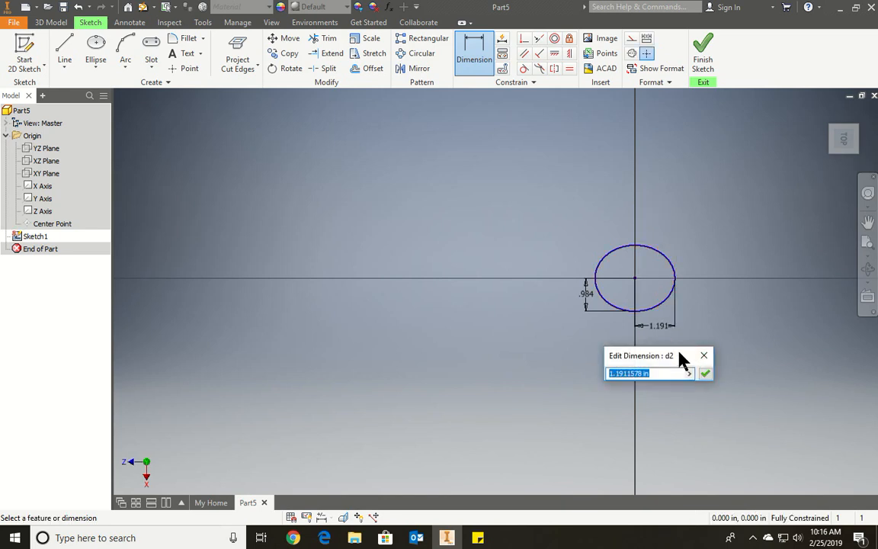
type("1.968")
key("Return")
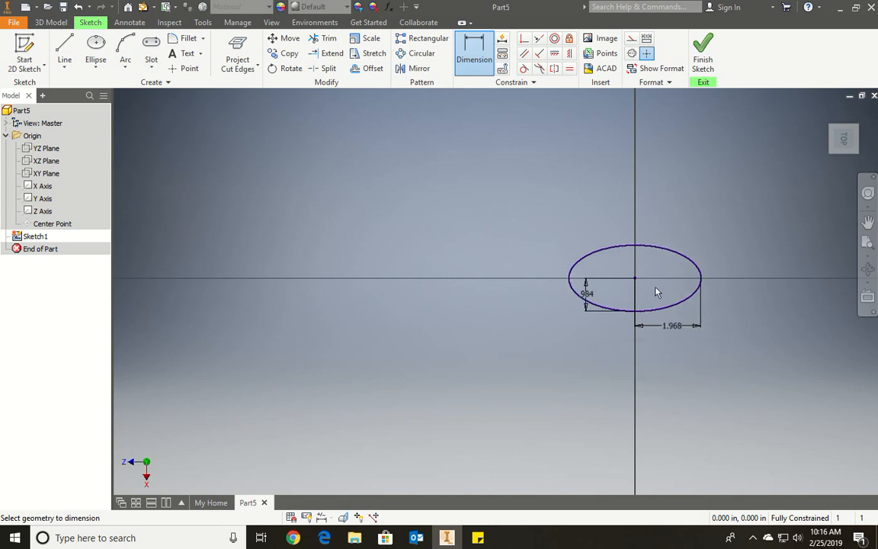
Move the vertical half-axis dimension to clear space outside the ellipse's left end
scroll(549, 277, "up", 5)
mouse_move(659, 258)
middle_mouse_down()
mouse_move(480, 231)
mouse_move(423, 235)
middle_mouse_up()
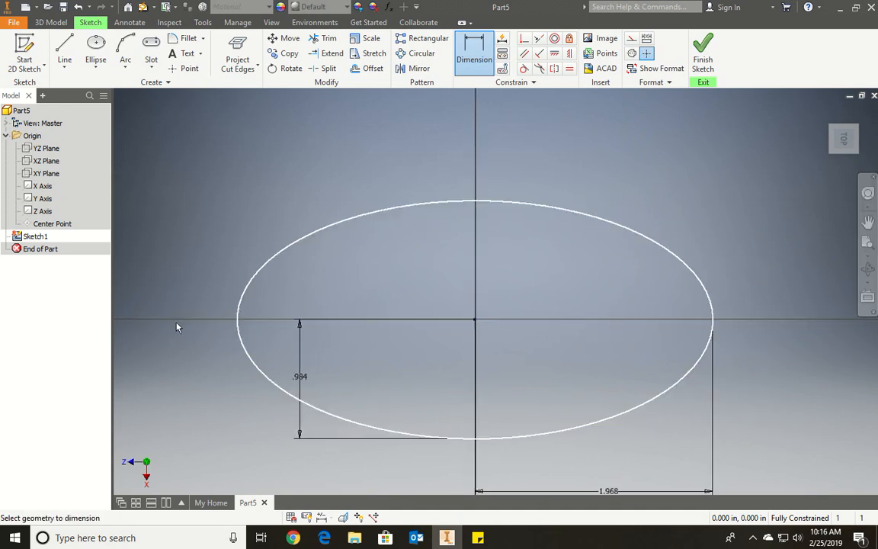
left_click(298, 379)
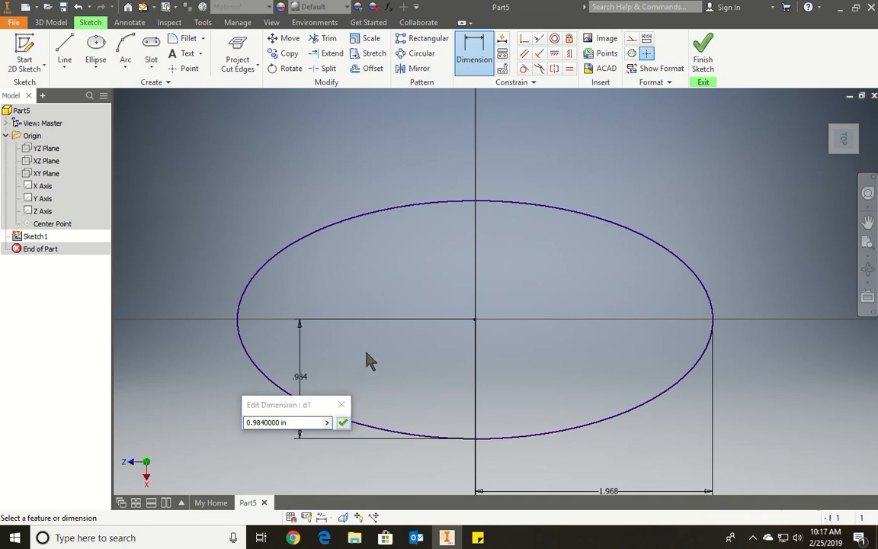
key("Return")
left_click_drag(300, 377, 193, 370)
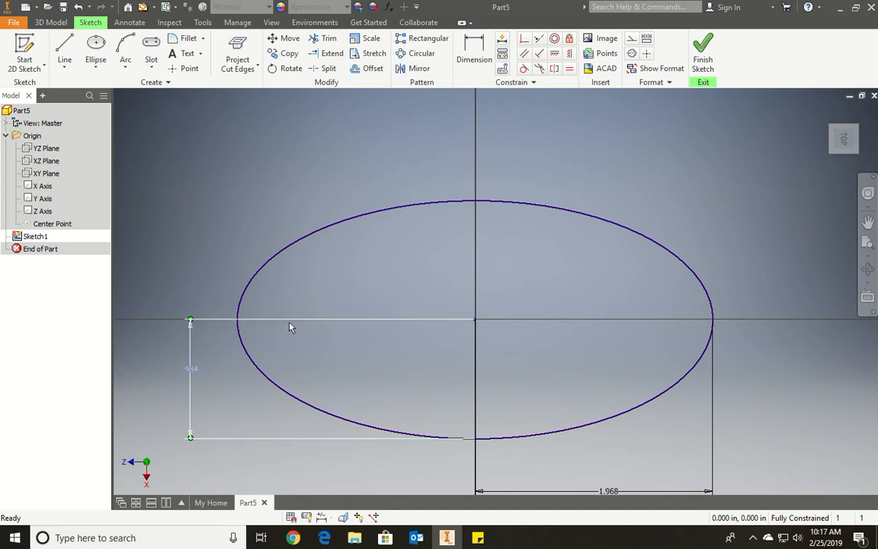
scroll(491, 300, "down", 2)
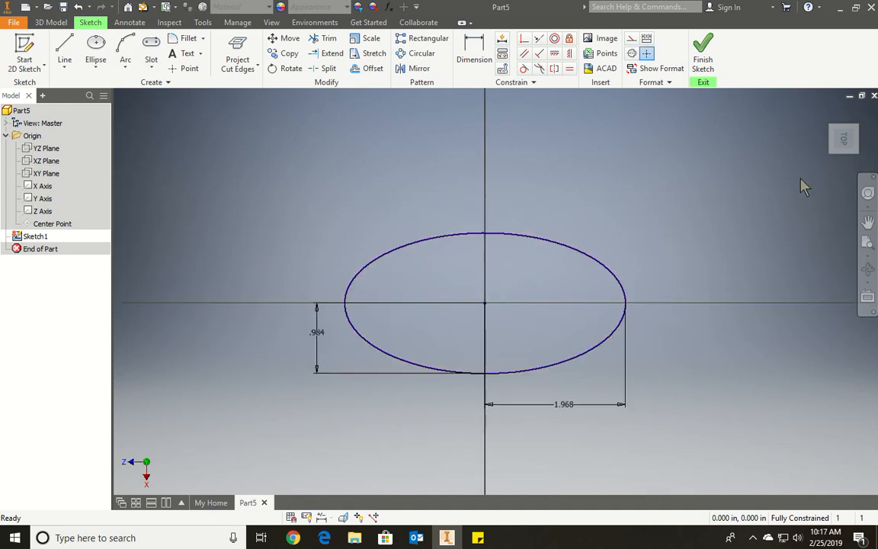
Finish the ellipse sketch and start a new 2D sketch on the YZ origin plane
left_click(705, 60)
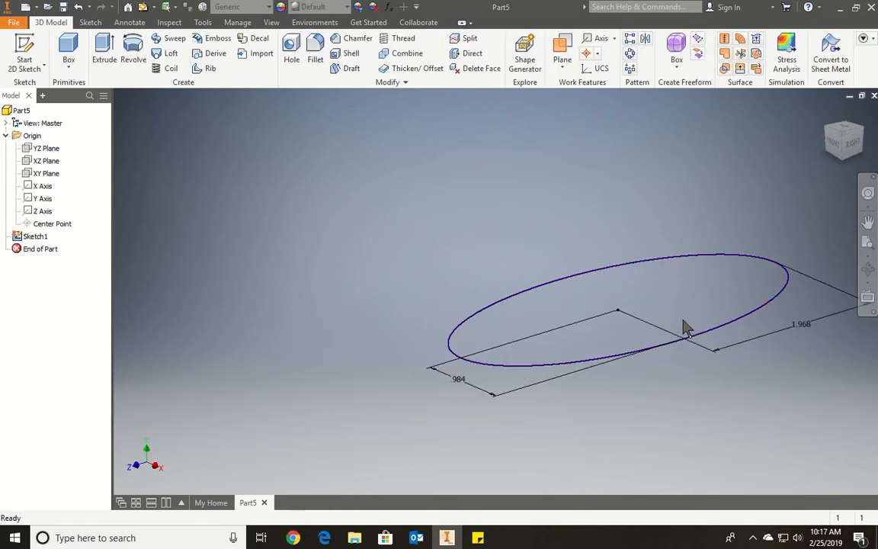
scroll(747, 323, "down", 2)
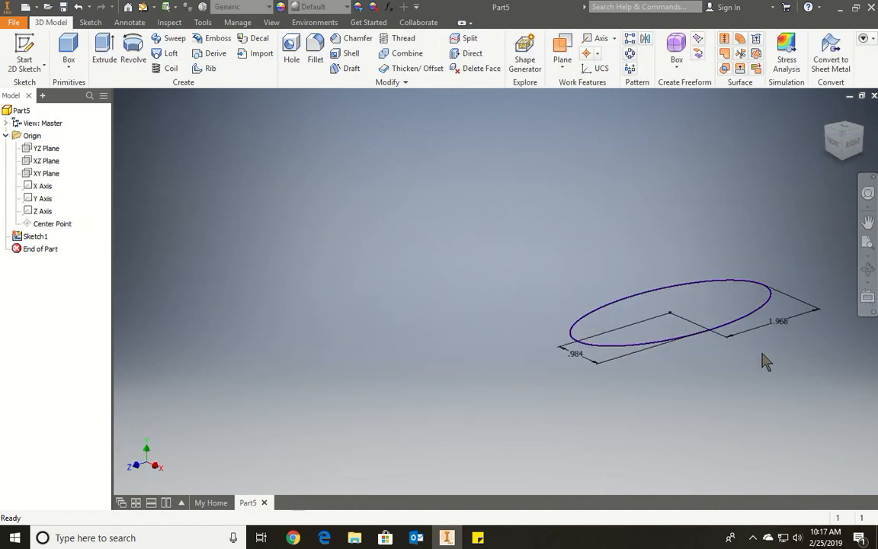
left_click(26, 45)
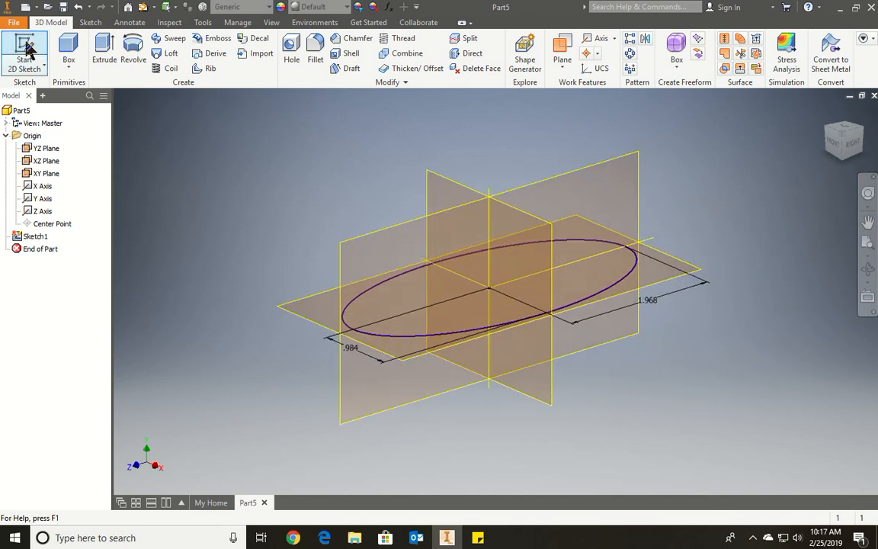
left_click(53, 150)
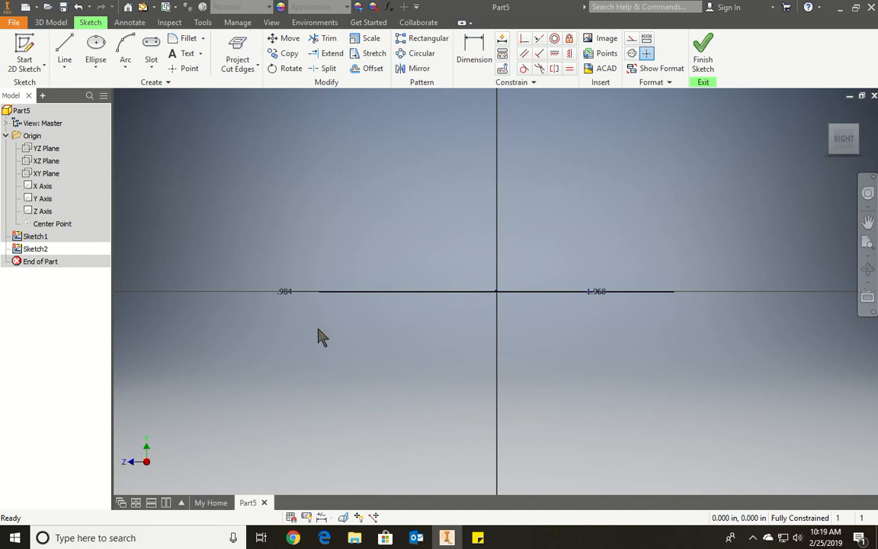
Sketch a seven-point wavy interpolation spline about 3.06 in tall, rising from the horizontal axis just left of the origin
left_click(70, 65)
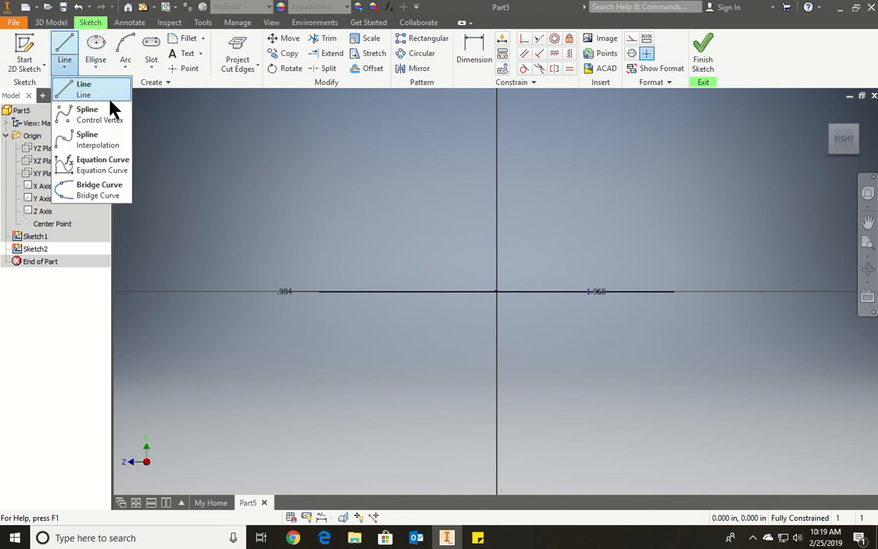
left_click(119, 143)
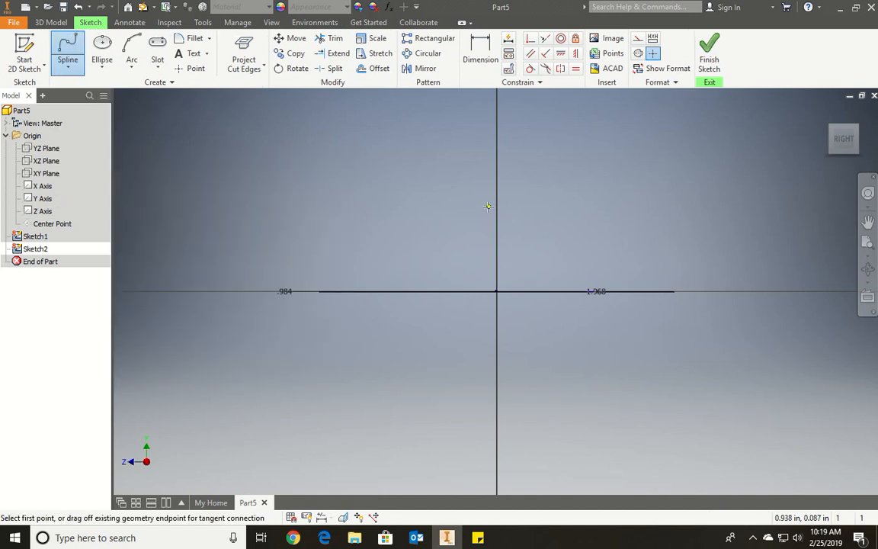
scroll(432, 295, "down", 3)
scroll(432, 296, "up", 4)
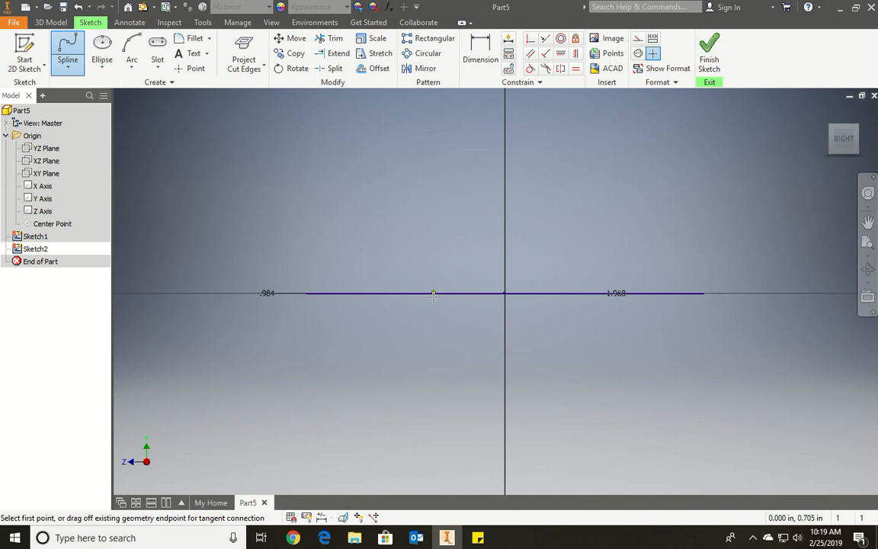
scroll(433, 296, "down", 4)
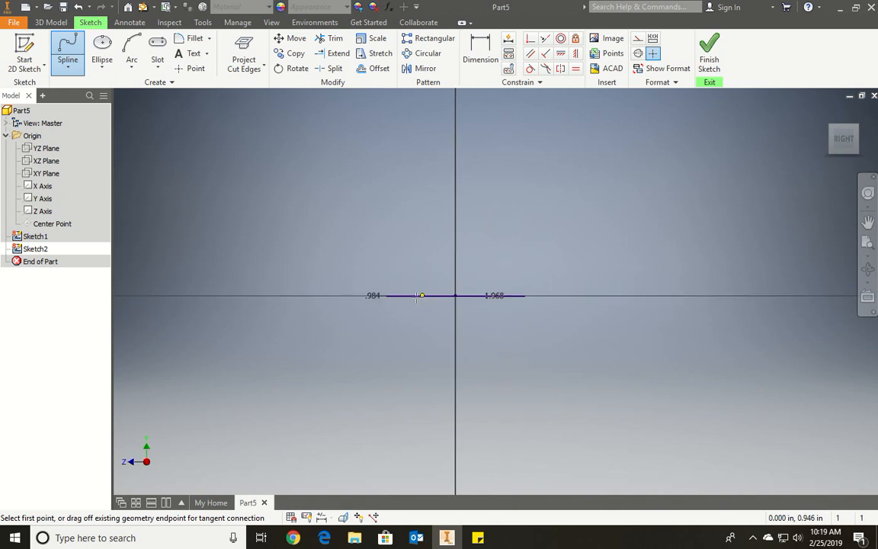
scroll(433, 316, "up", 3)
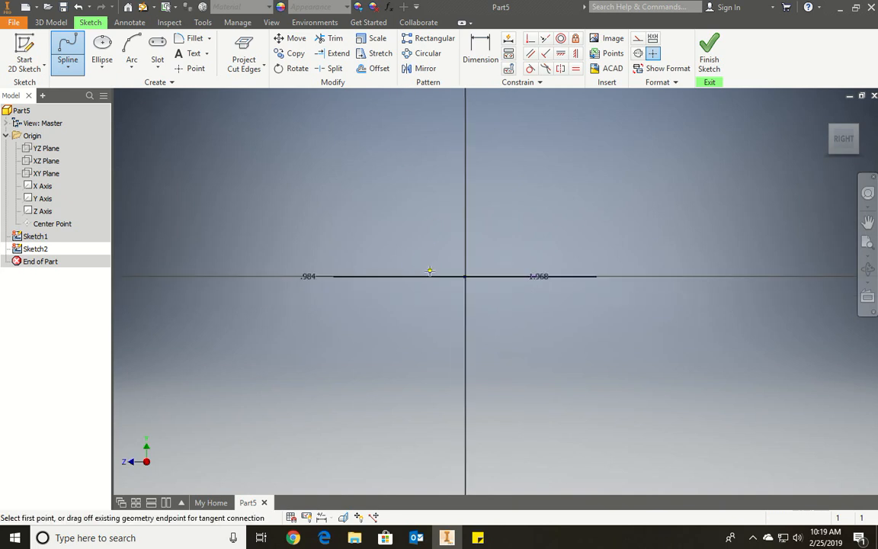
left_click(427, 277)
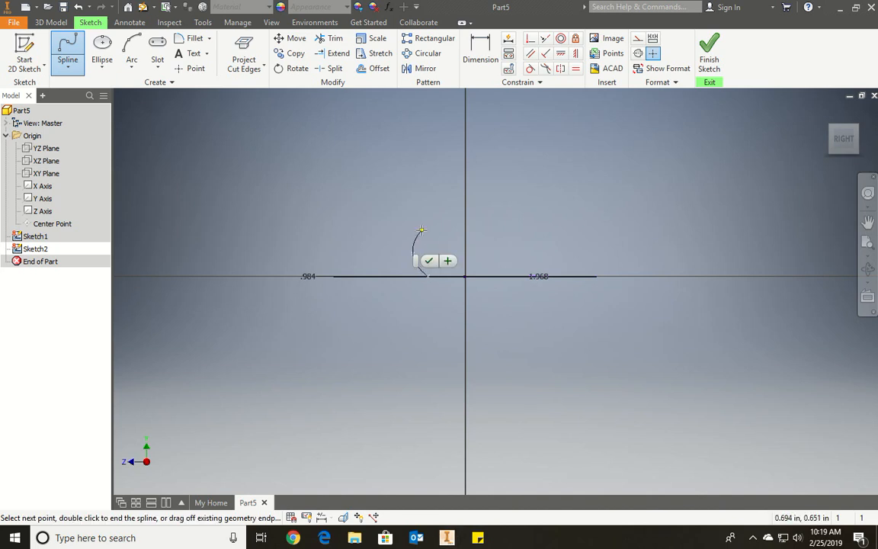
left_click(435, 198)
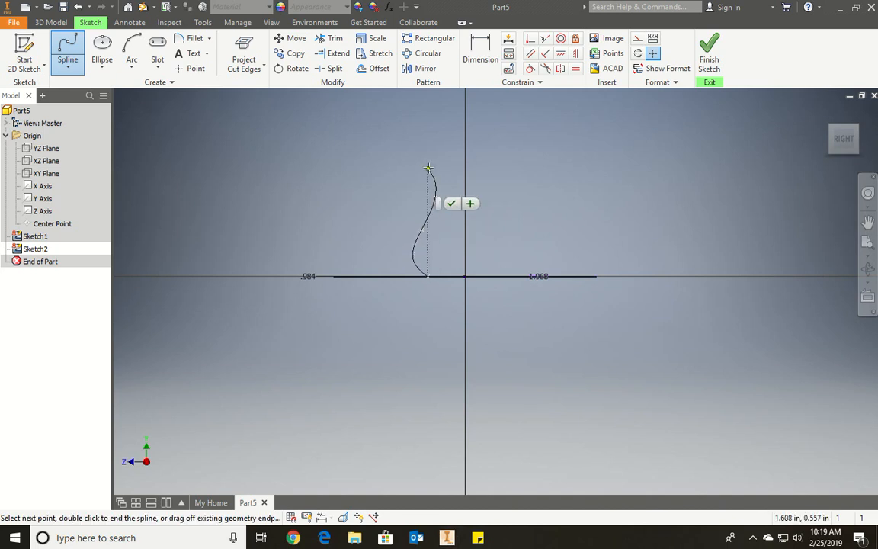
left_click(423, 153)
scroll(421, 153, "down", 2)
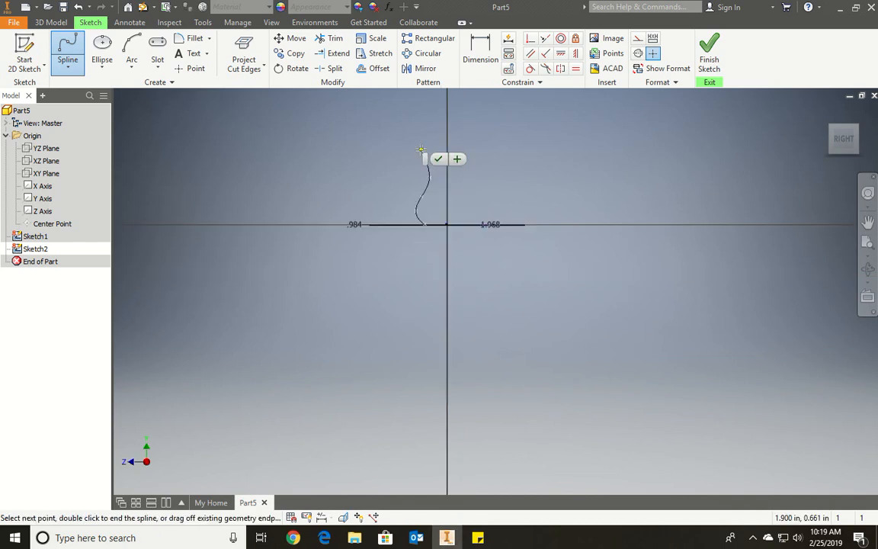
scroll(407, 103, "up", 3)
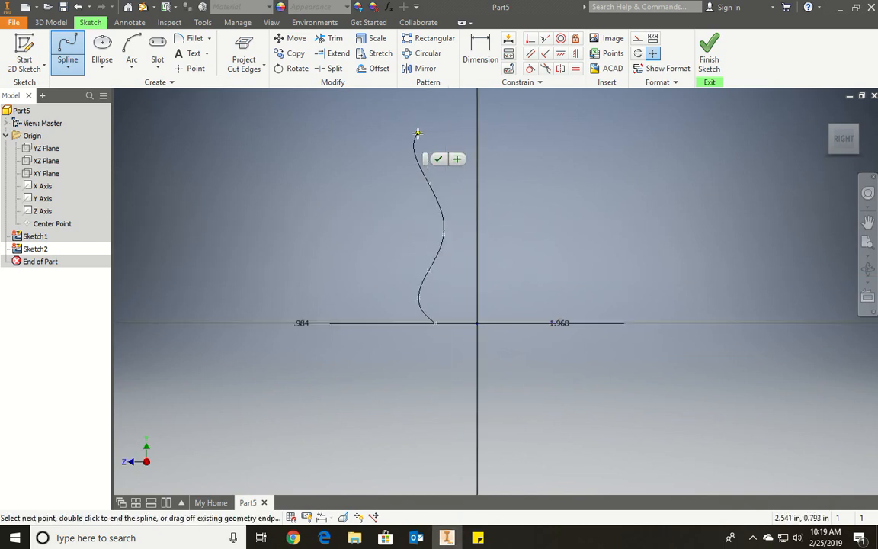
right_click(443, 95)
left_click(500, 93)
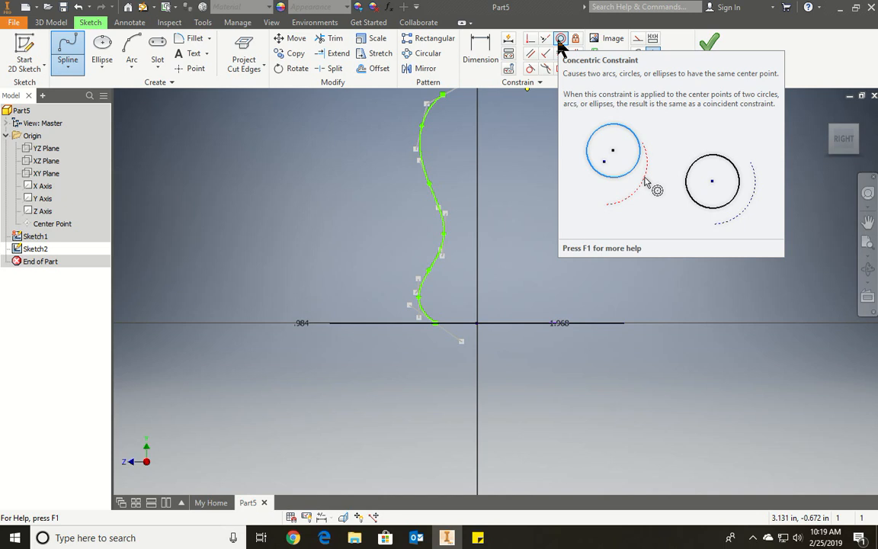
Dimension the height of the spline's top endpoint above the origin and set it to 8.858 in
left_click(478, 52)
left_click(477, 323)
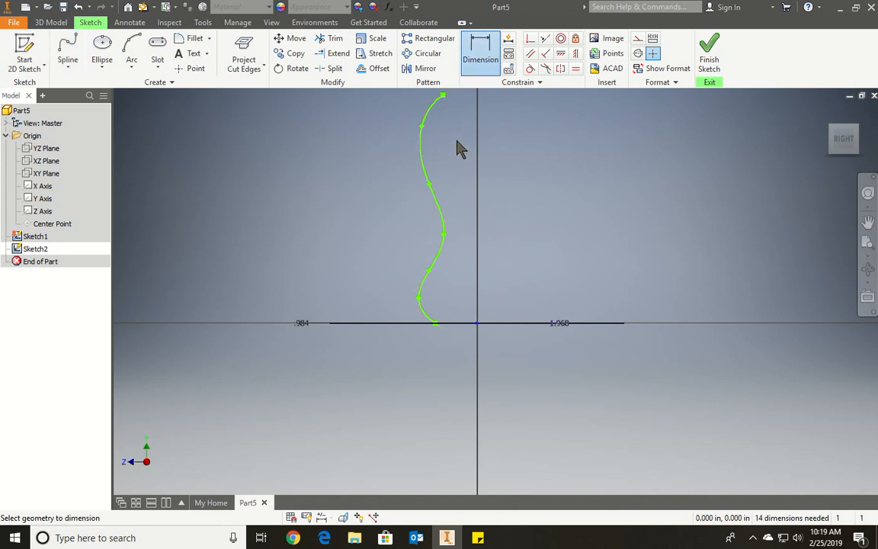
left_click(443, 95)
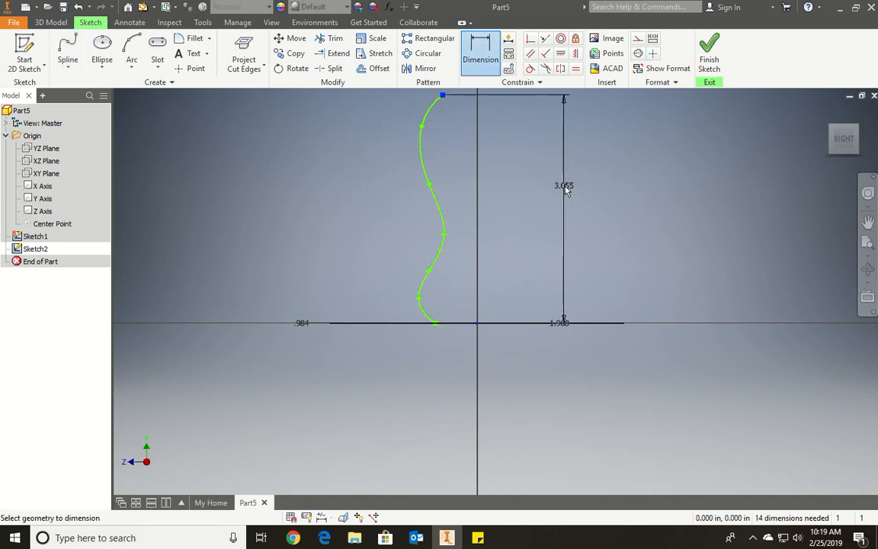
left_click(566, 190)
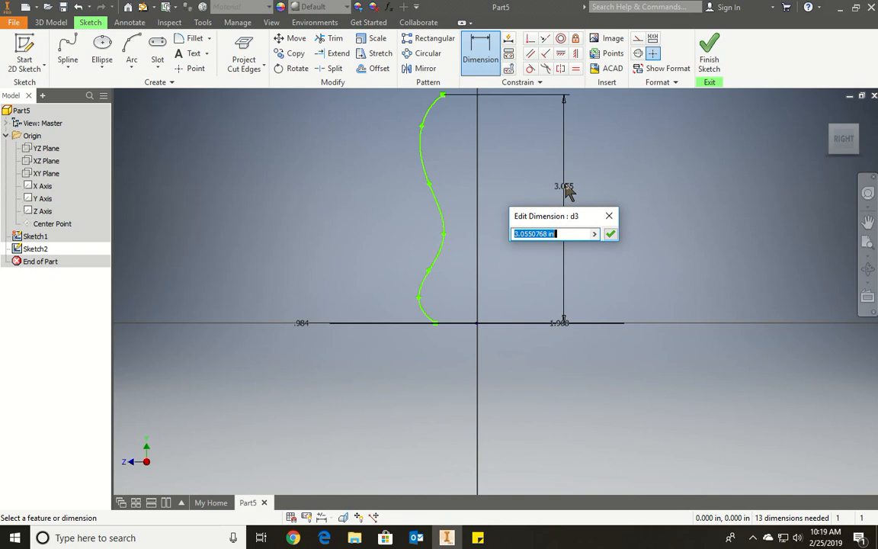
type("8")
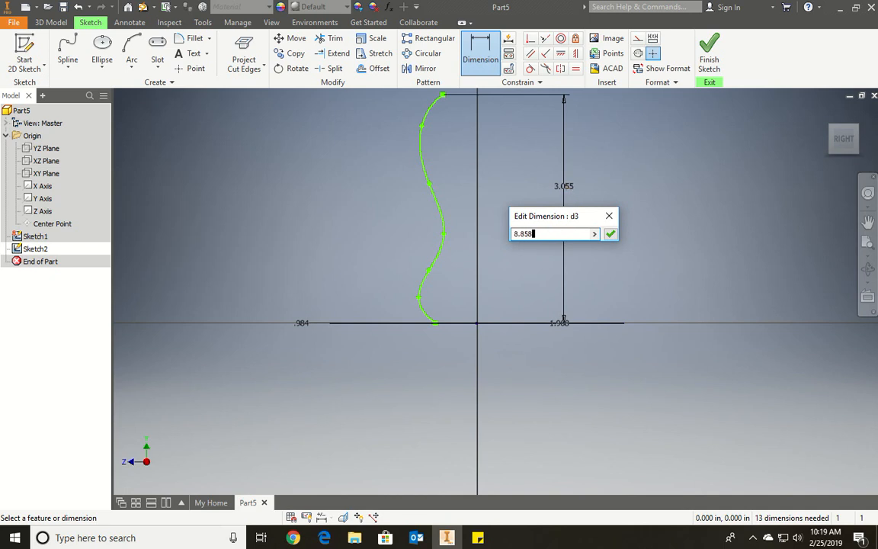
type(".858")
key("Return")
key("Home")
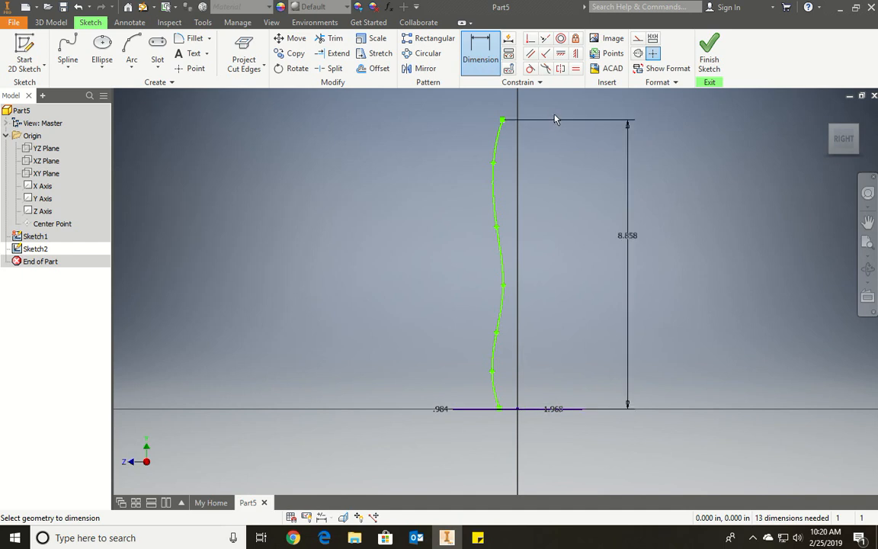
Dimension the horizontal distance from the spline's top endpoint to the origin at 0.787 in
left_click(480, 48)
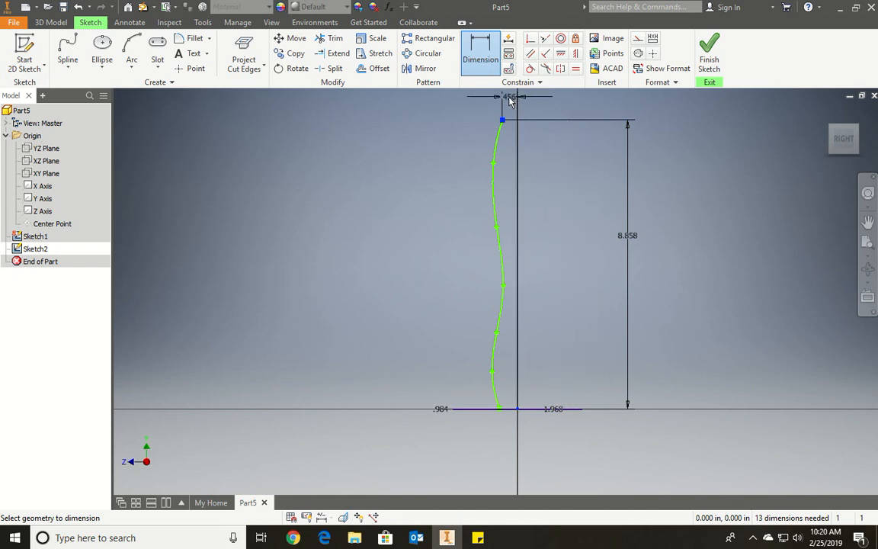
scroll(509, 100, "down", 2)
scroll(509, 100, "up", 5)
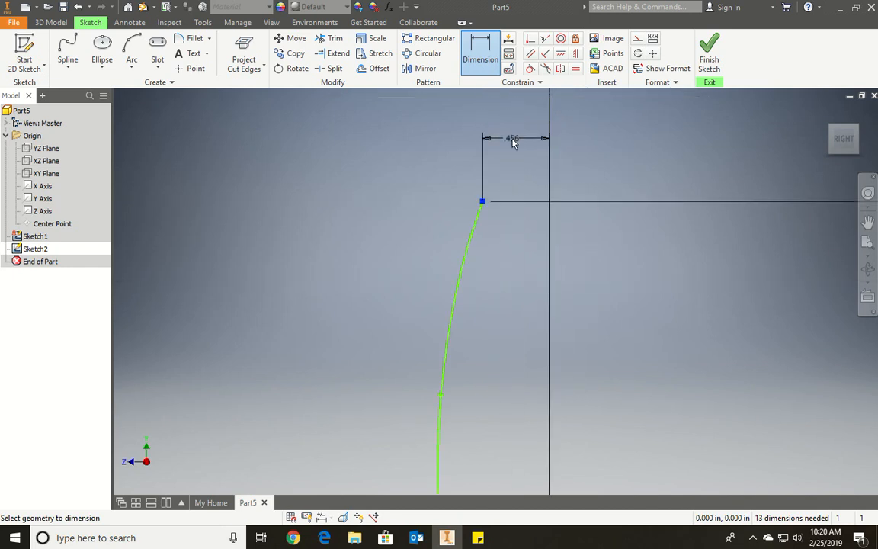
left_click(513, 143)
type(".")
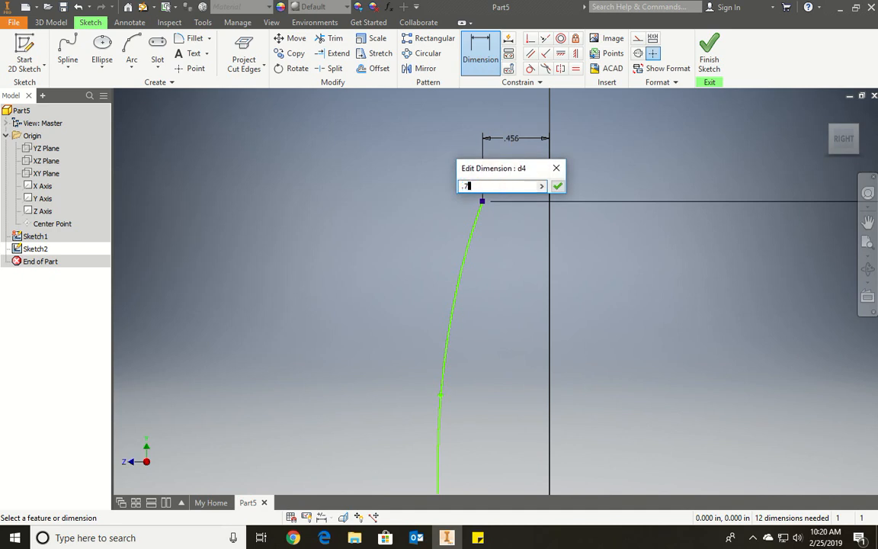
type("787")
key("Return")
Dimension the height of the second spline point from the top above the origin at 7.677 in
scroll(558, 209, "down", 5)
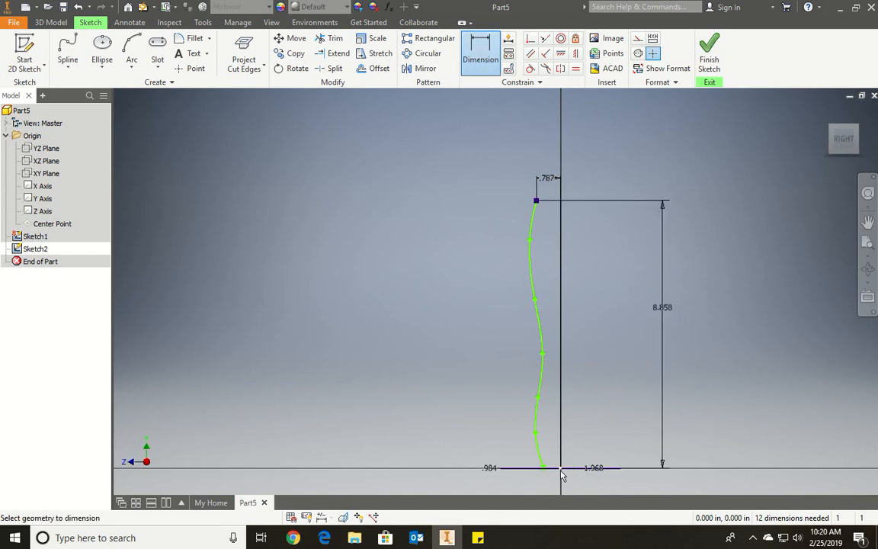
left_click(530, 241)
left_click(637, 314)
type("7.")
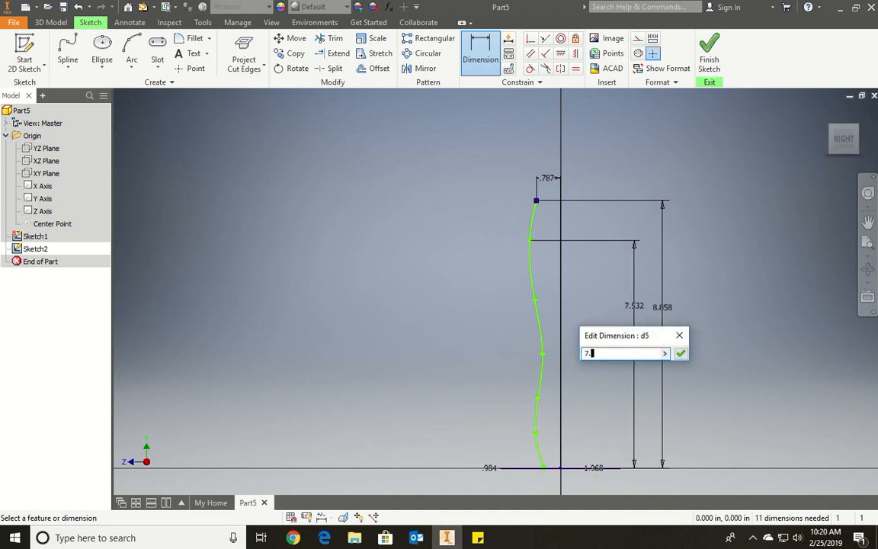
type("677")
key("Return")
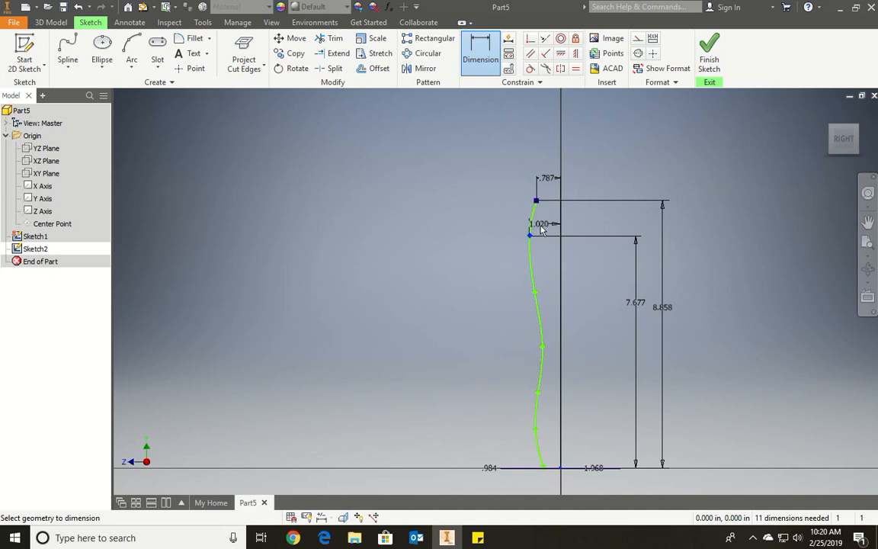
Set the horizontal distance from the second-highest spline point to the origin to 1.378 in
left_click(544, 228)
type("1")
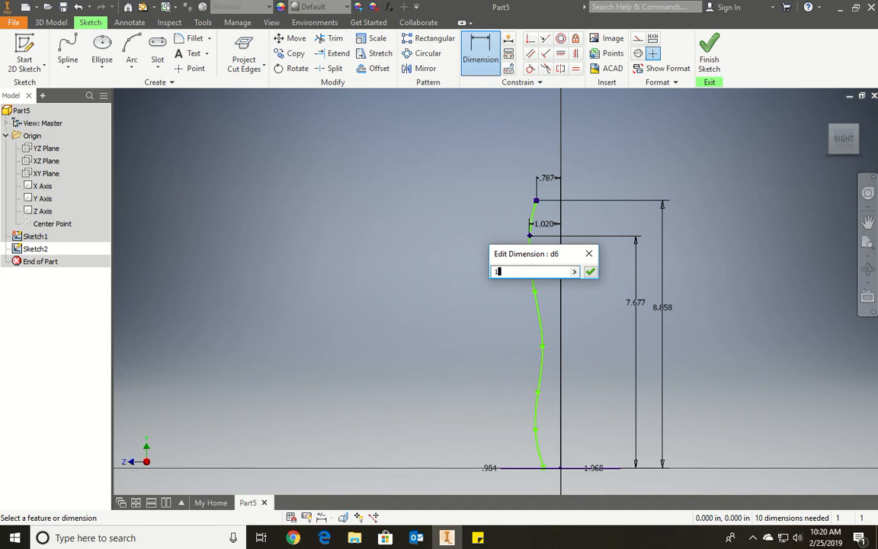
type(".378")
key("Return")
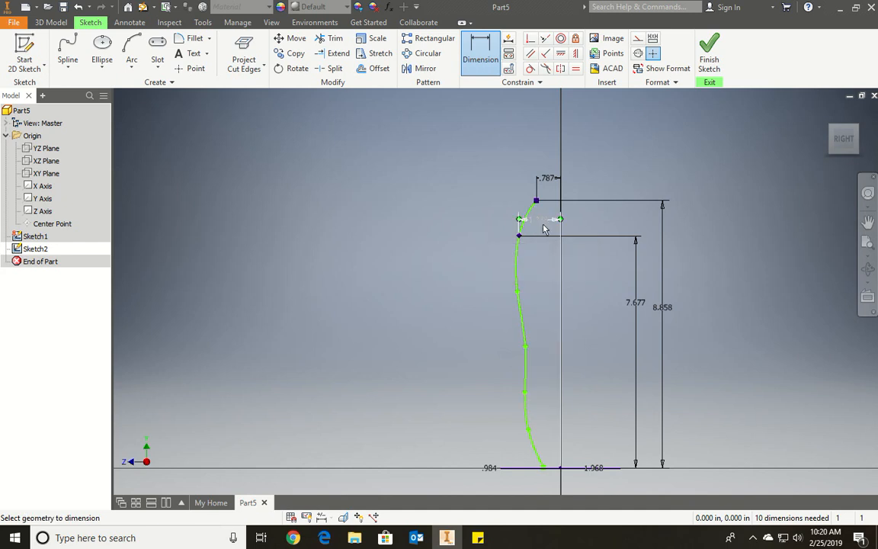
Dimension the height of the third spline point from the top above the origin at 6.102 in
scroll(545, 227, "down", 3)
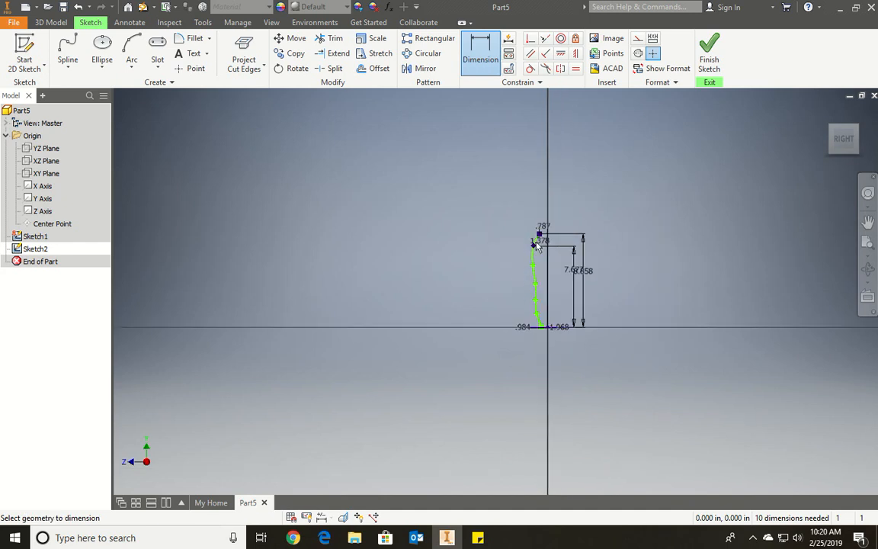
scroll(548, 312, "up", 2)
left_click(533, 337)
left_click(505, 220)
left_click(566, 251)
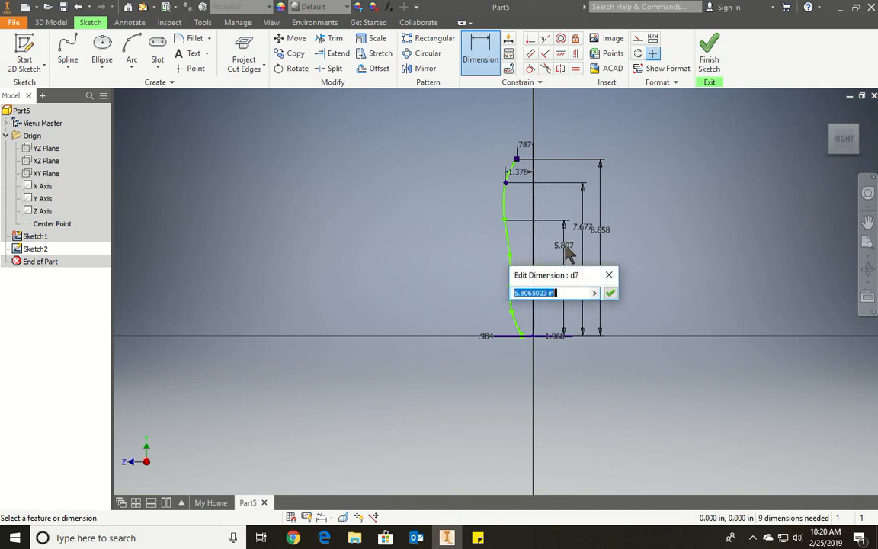
type("6.10")
key("Return")
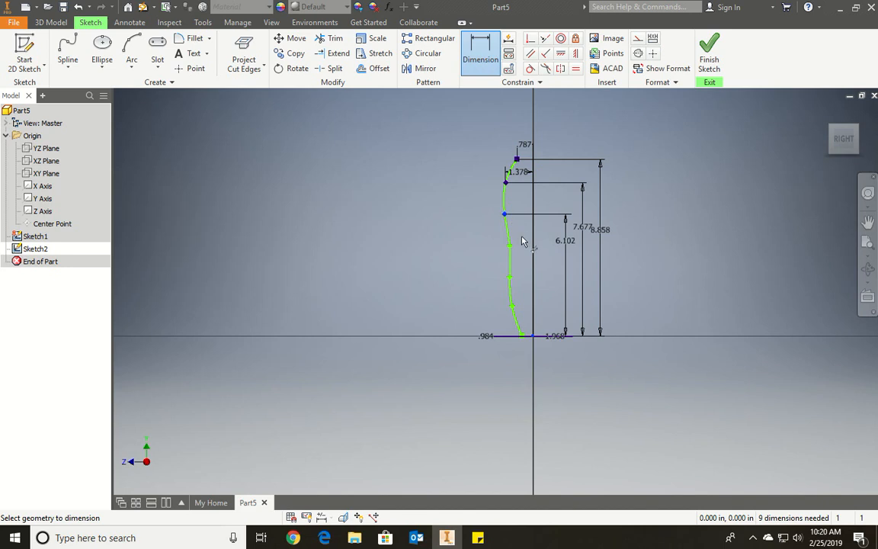
Set the horizontal distance from the third-highest spline point to the origin to 0.984 in
left_click(520, 211)
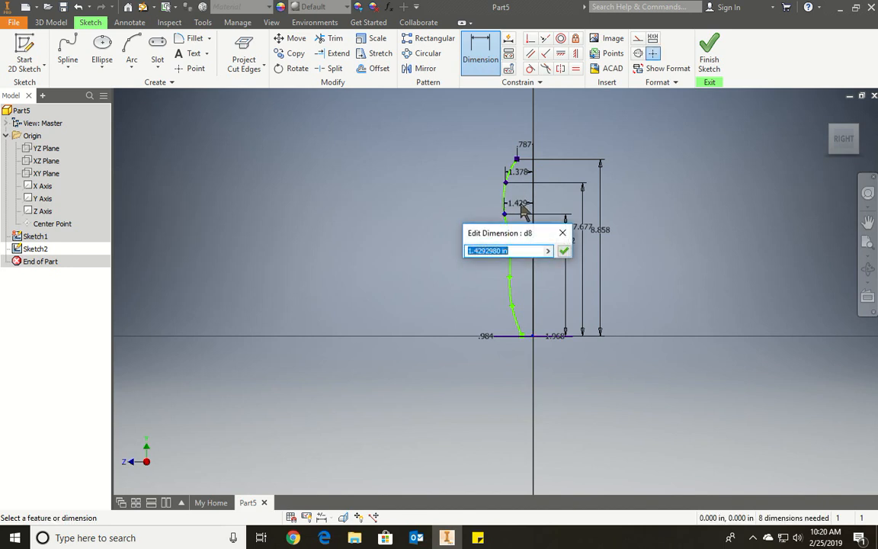
type(".98")
key("Return")
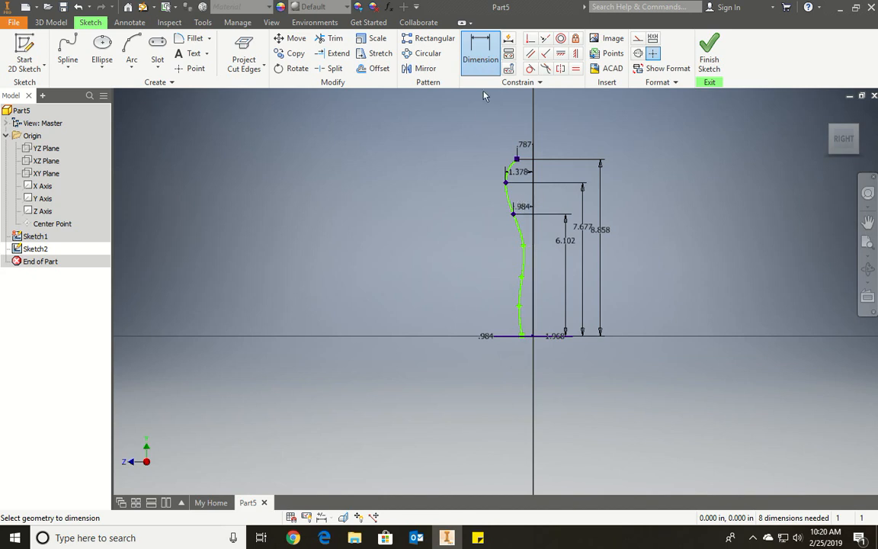
Dimension the height of the fourth spline point from the top above the origin at 4.921 in
left_click(523, 247)
left_click(573, 279)
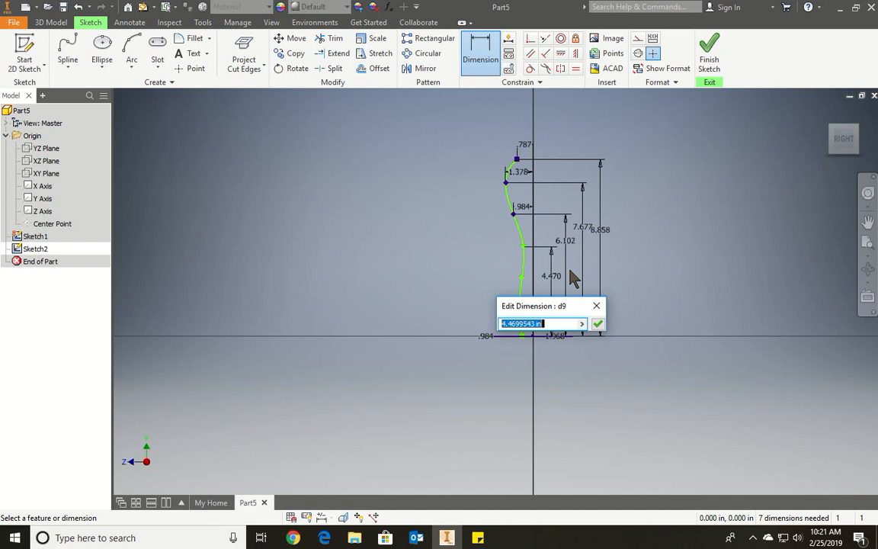
type("4.921")
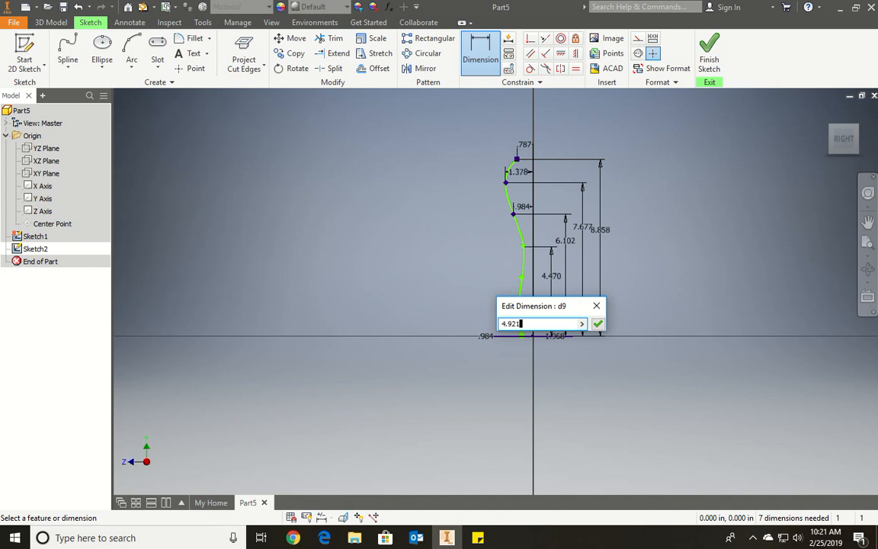
key("Return")
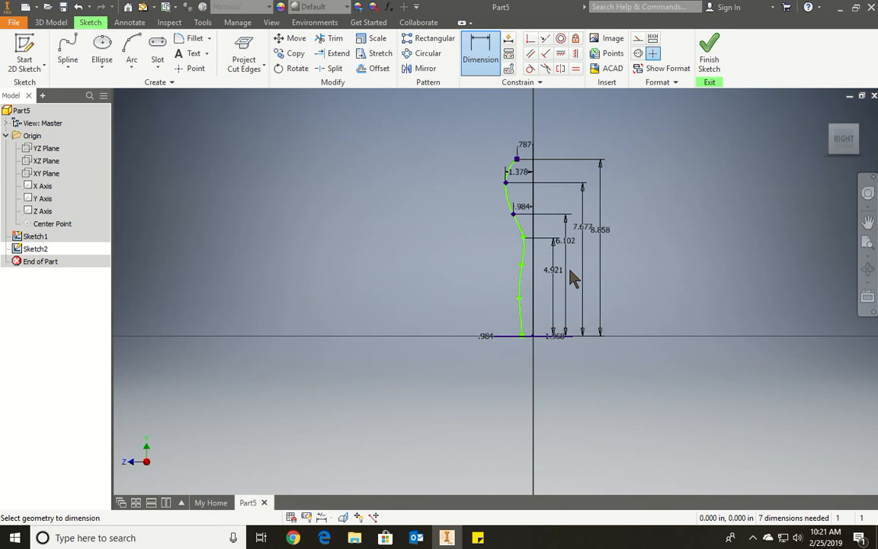
Move the 4.921 in height dimension to the spline's other side and space the remaining height dimensions farther apart
double_click(553, 270)
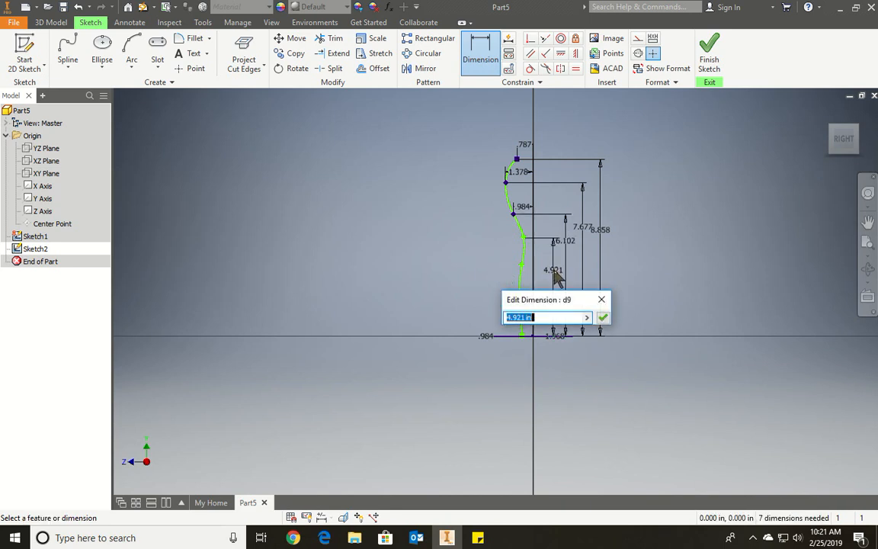
key("Escape")
left_click_drag(549, 273, 468, 281)
left_click_drag(600, 229, 585, 276)
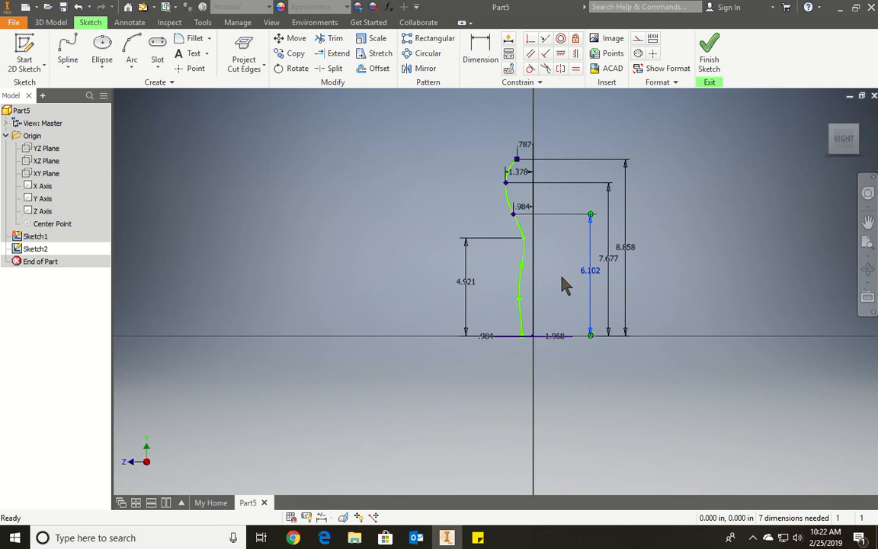
Dimension the horizontal distance from the fourth spline point from the top to the origin at 1.575 in
left_click(480, 55)
left_click(533, 335)
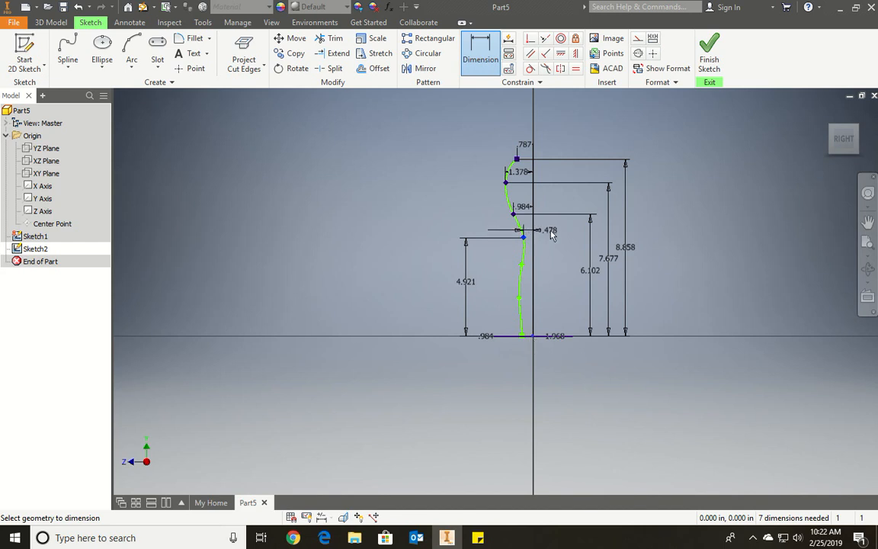
left_click(551, 235)
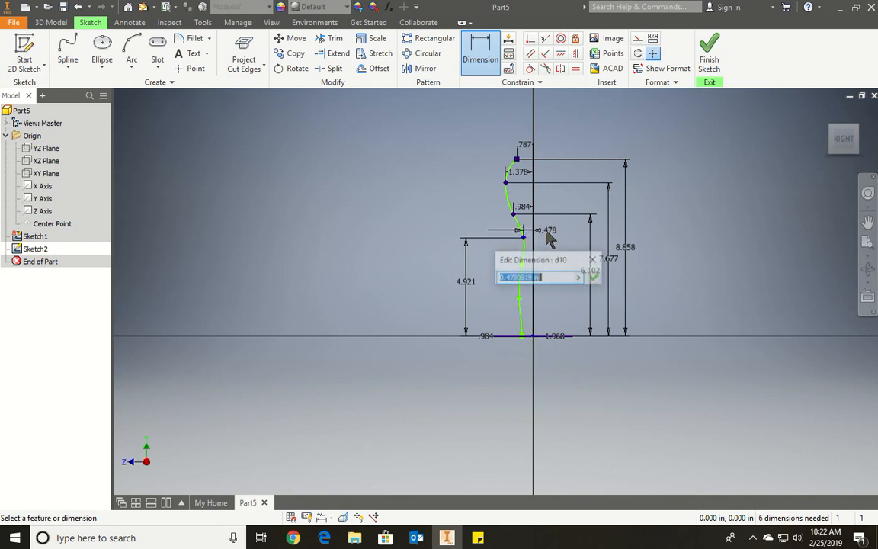
type("1.575")
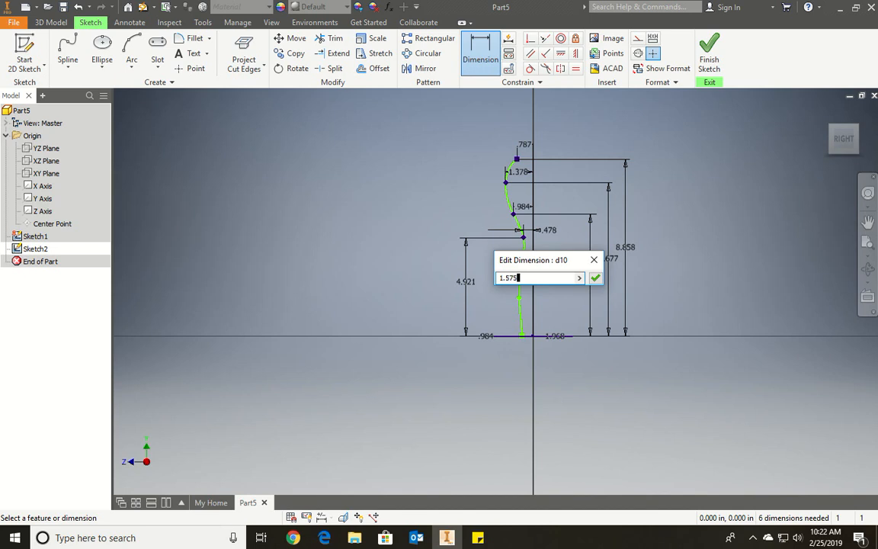
key("Return")
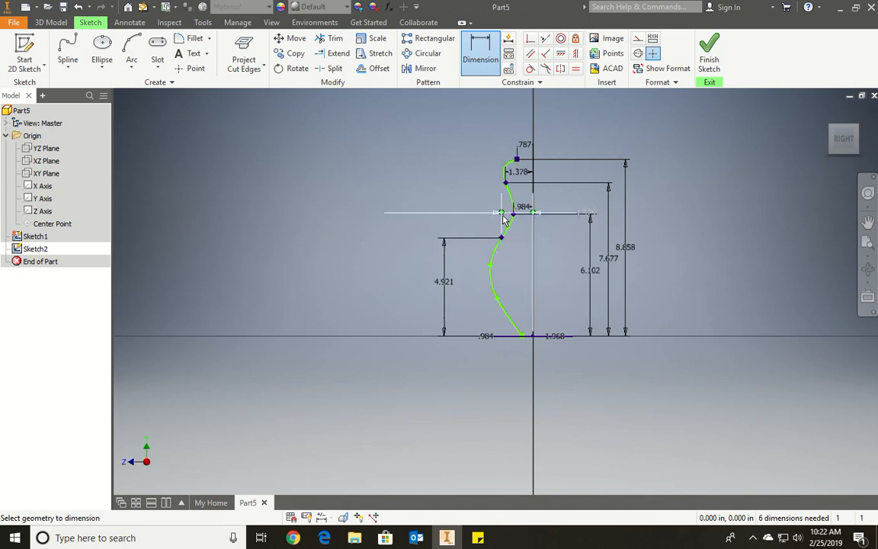
Move the 1.575 in horizontal dimension down, closer to the fourth spline point from the top
scroll(504, 218, "up", 5)
double_click(806, 207)
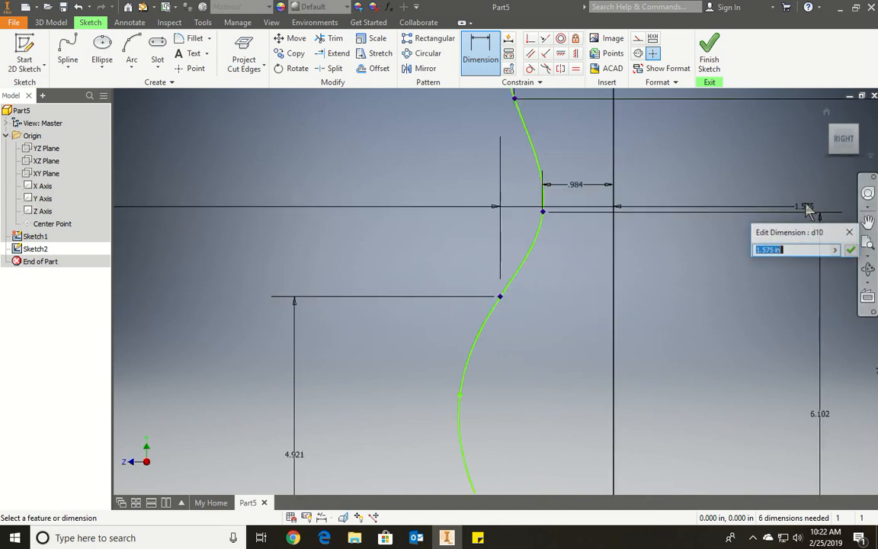
left_click(650, 258)
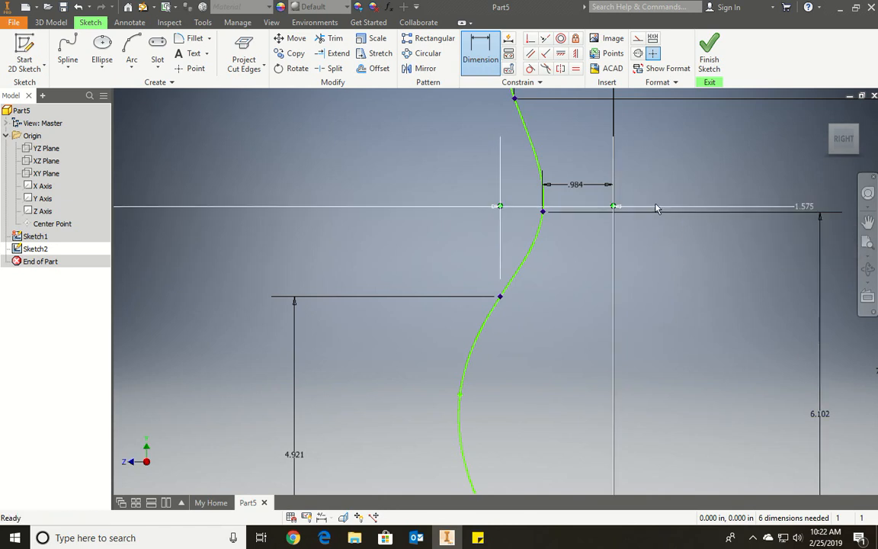
key("Escape")
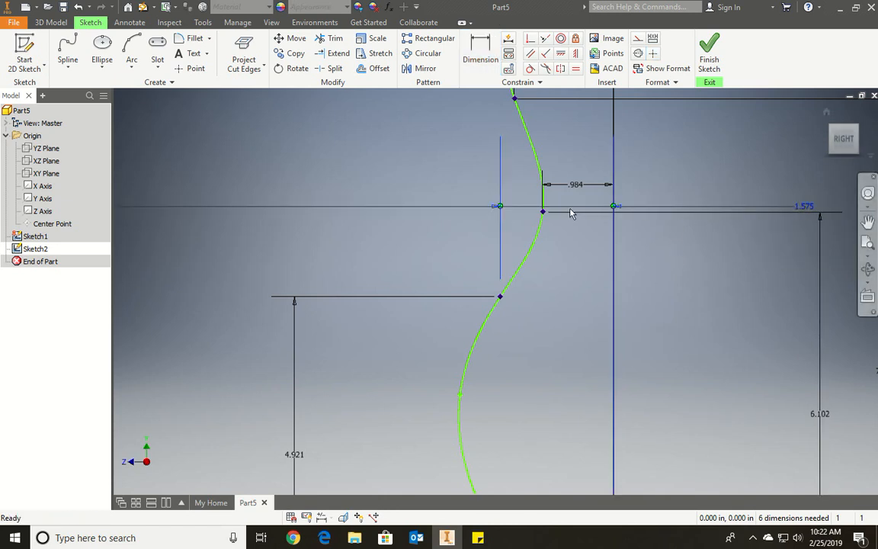
scroll(473, 212, "down", 5)
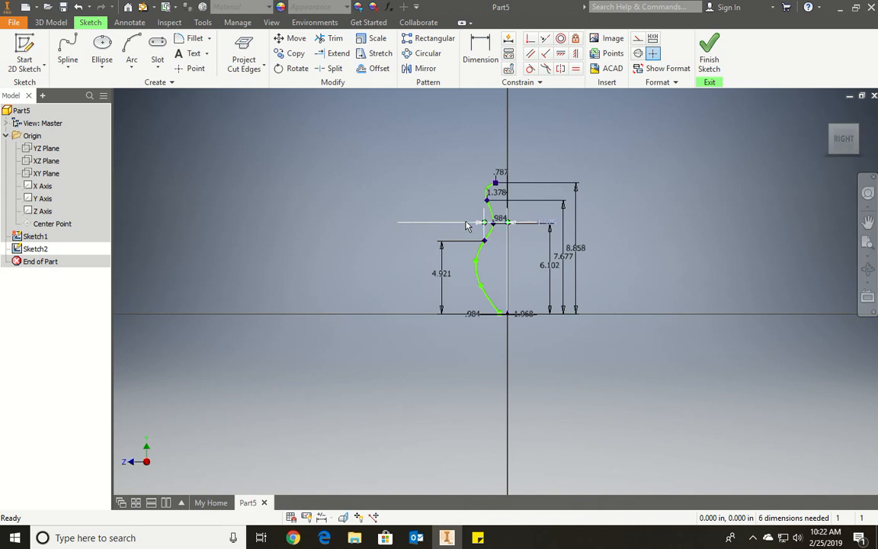
left_click_drag(467, 224, 522, 238)
scroll(499, 313, "up", 3)
scroll(504, 304, "down", 4)
Dimension the height of the fifth spline point from the top above the origin at 3.740 in
left_click(480, 53)
scroll(488, 287, "up", 2)
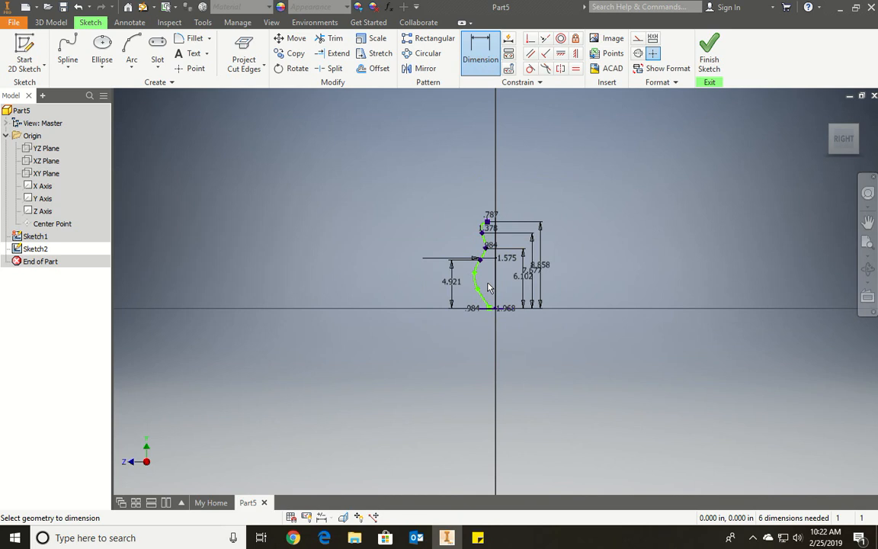
scroll(489, 288, "down", 4)
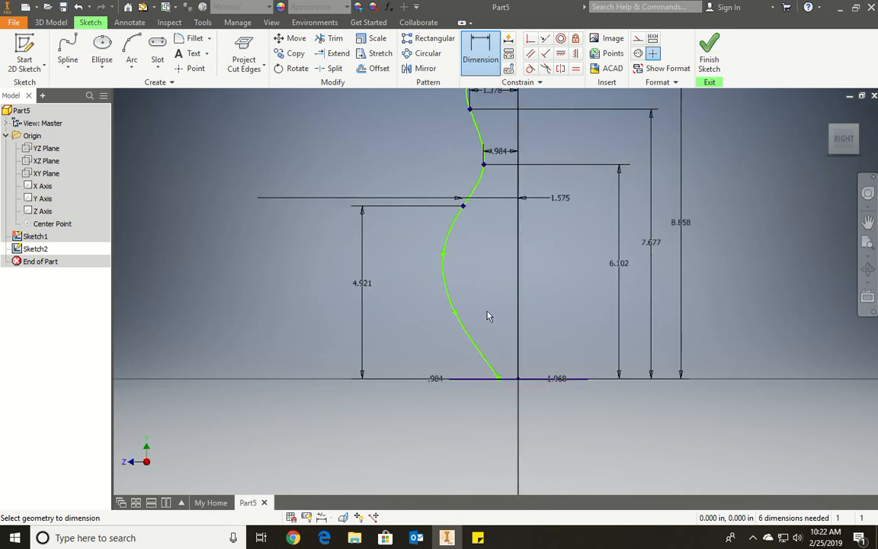
left_click(518, 379)
left_click(443, 253)
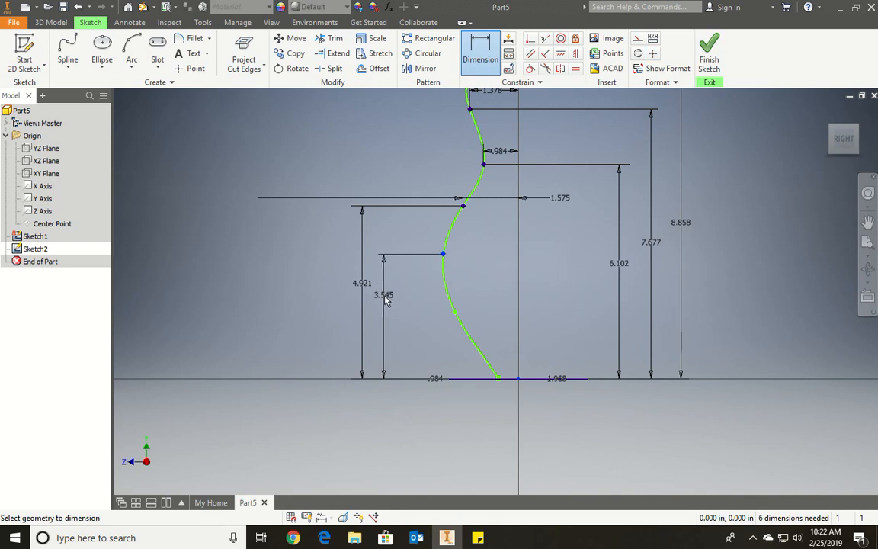
left_click(384, 295)
type("3")
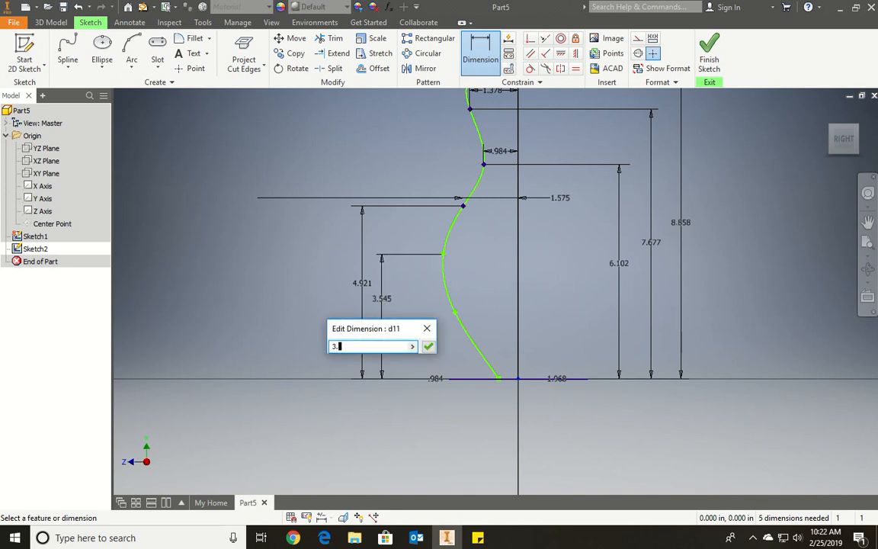
type(".740")
key("Return")
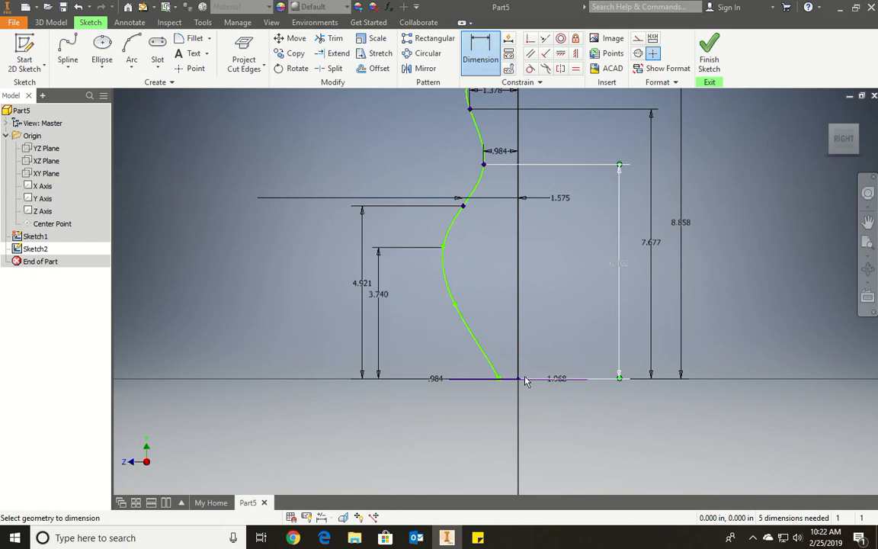
Set the horizontal distance from the fifth spline point from the top to the origin to 2.165 in
left_click(516, 261)
left_click(557, 243)
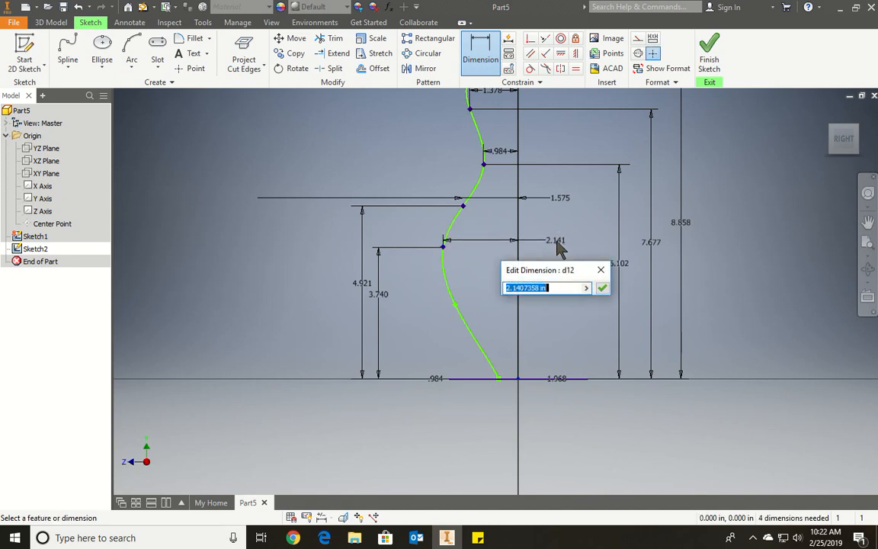
type("2")
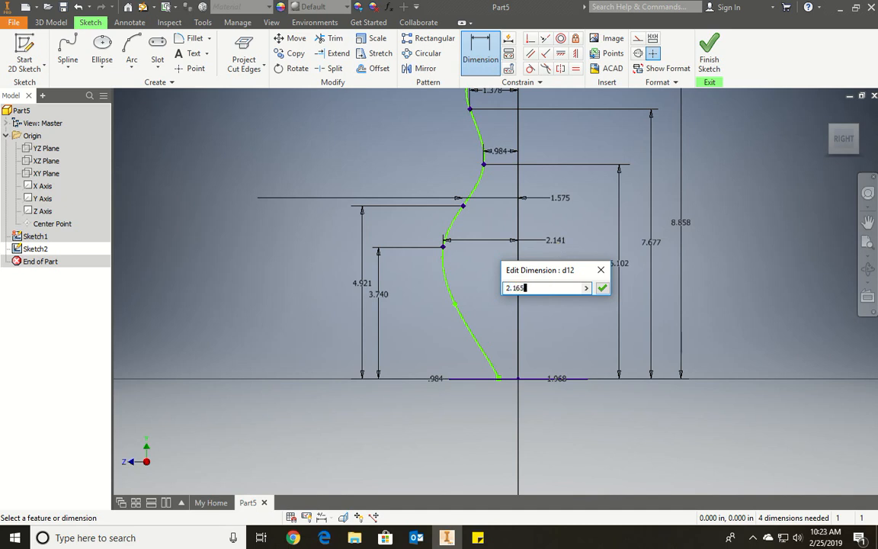
type(".165")
key("Return")
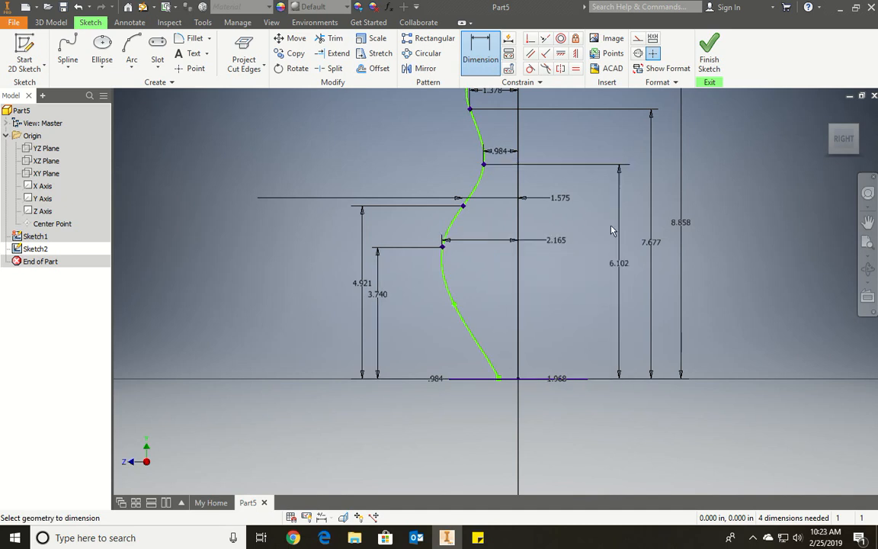
Dimension the height of the sixth spline point from the top above the origin at 2.362 in
left_click(518, 381)
left_click(455, 304)
left_click(400, 333)
type("2.36")
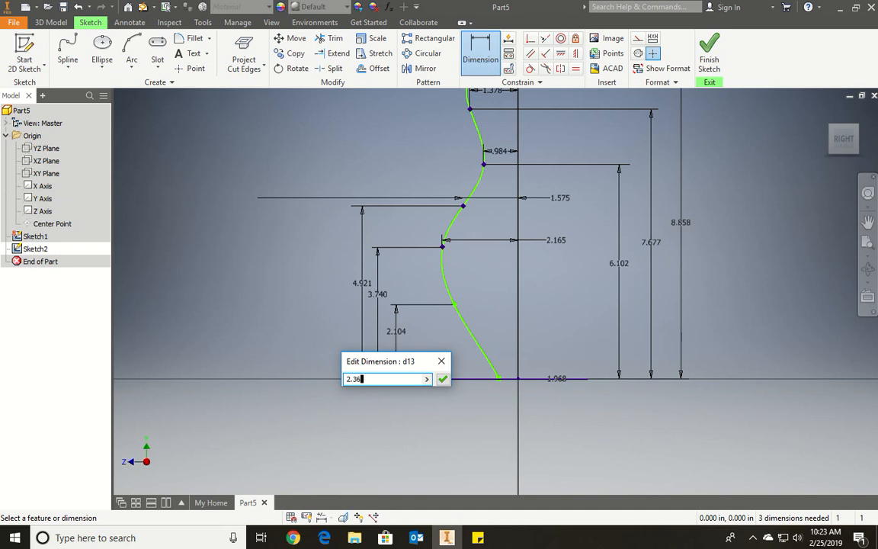
type("2")
key("Return")
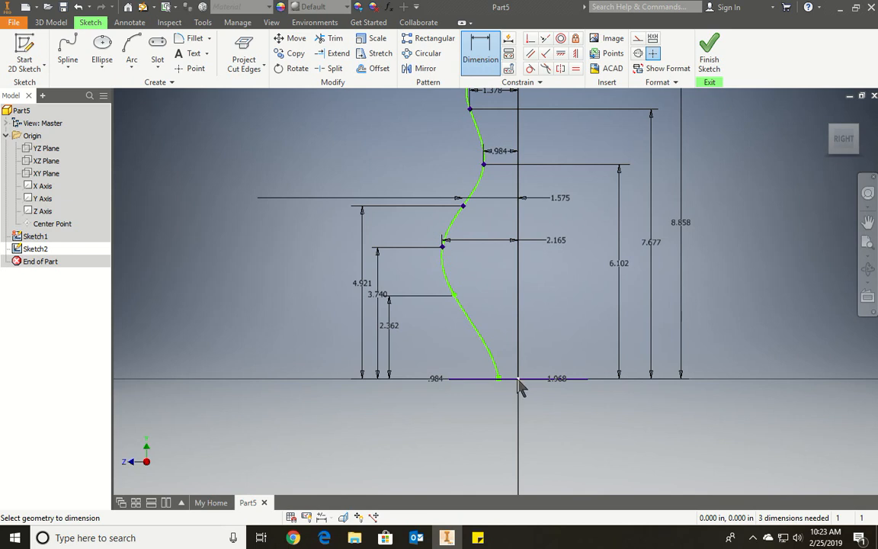
left_click(455, 296)
left_click(553, 329)
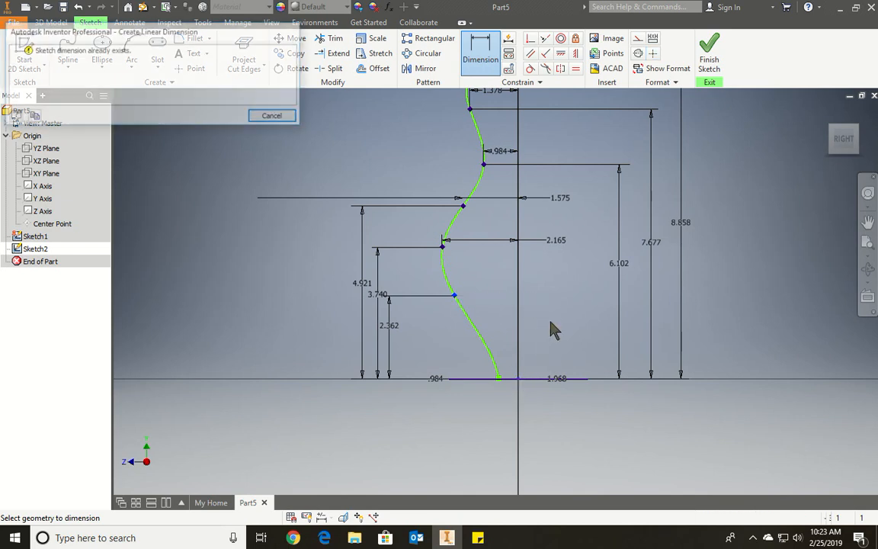
left_click(275, 117)
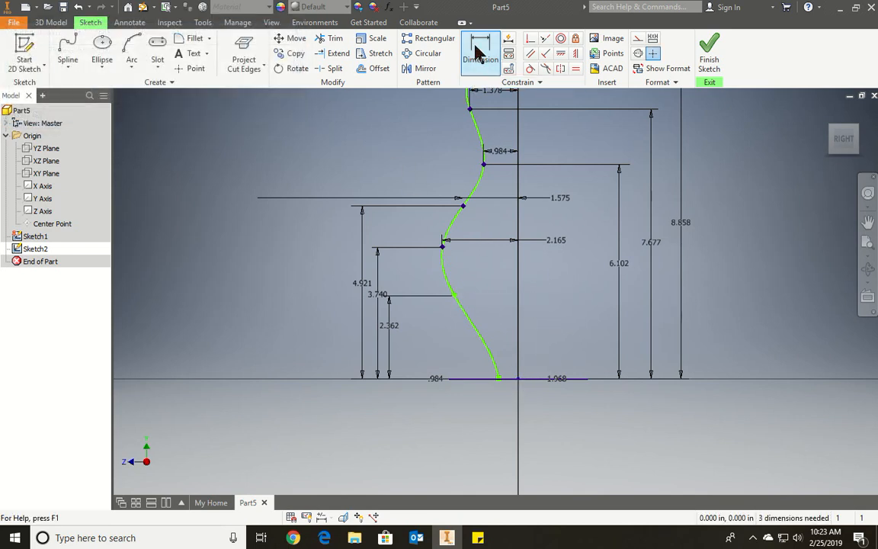
Set the horizontal distance from the sixth spline point from the top to the origin to 2.362 in
left_click(456, 295)
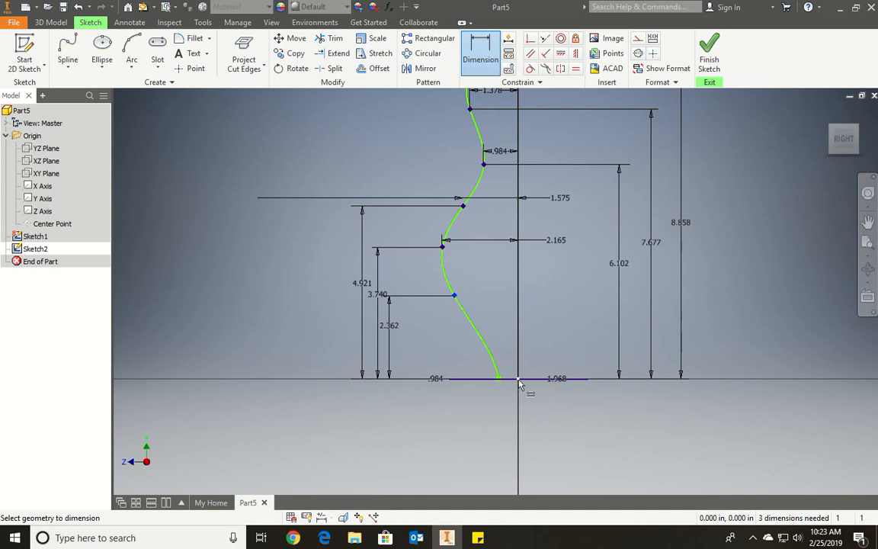
left_click(519, 301)
left_click(492, 283)
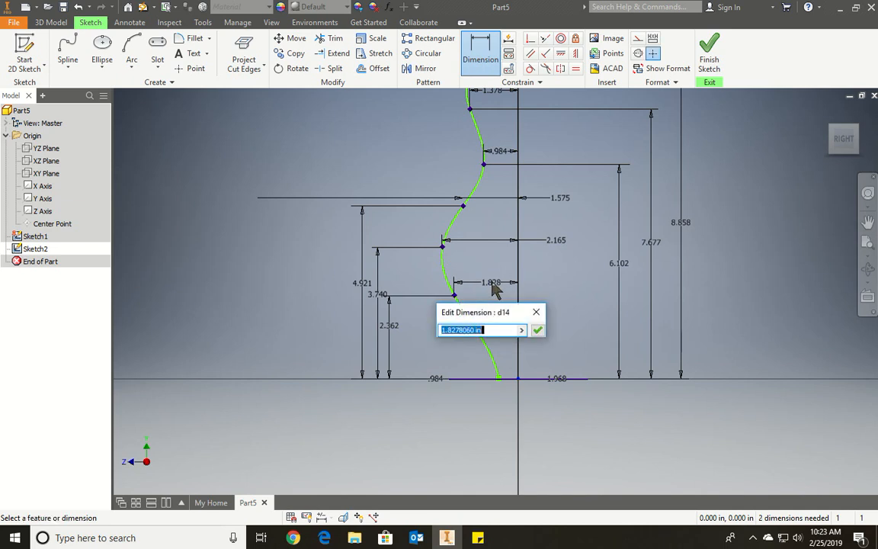
type("2")
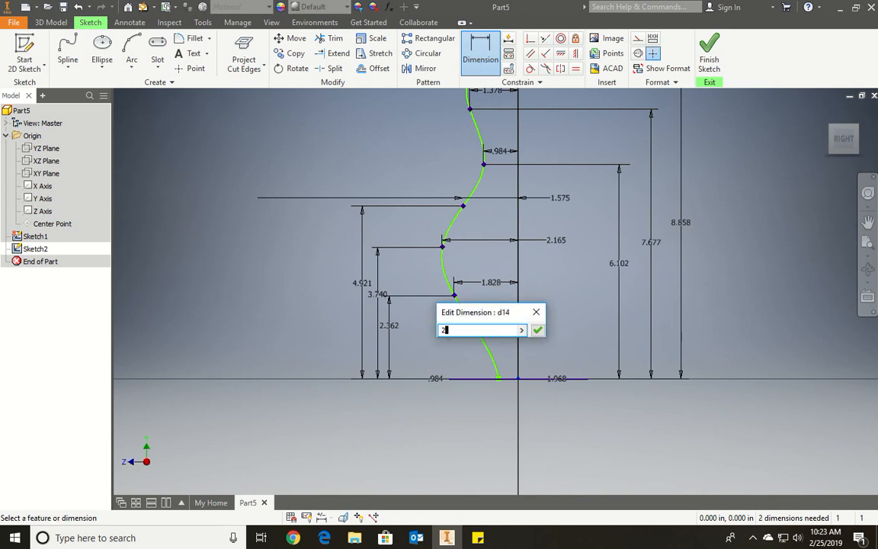
type(".362")
key("Return")
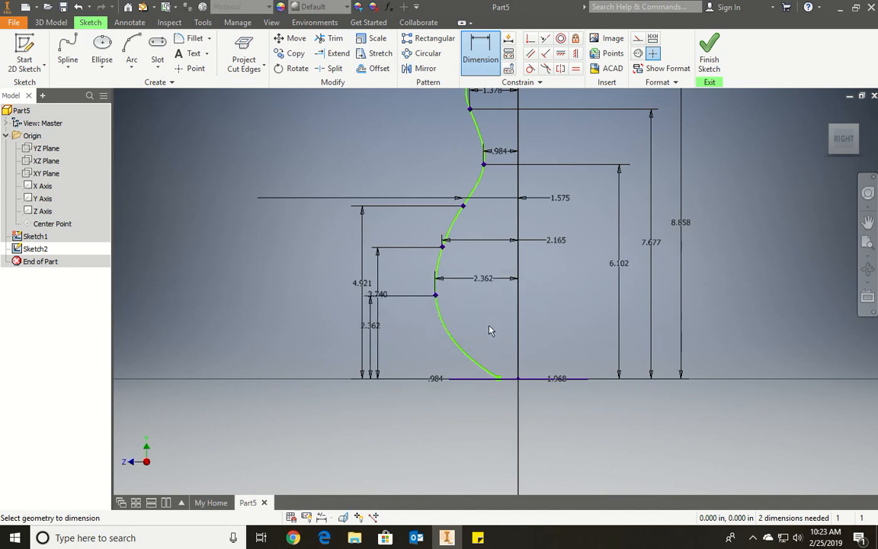
Dimension the horizontal distance from the spline's bottom endpoint to the origin at 1.968 in, placed below the base line
scroll(490, 330, "up", 3)
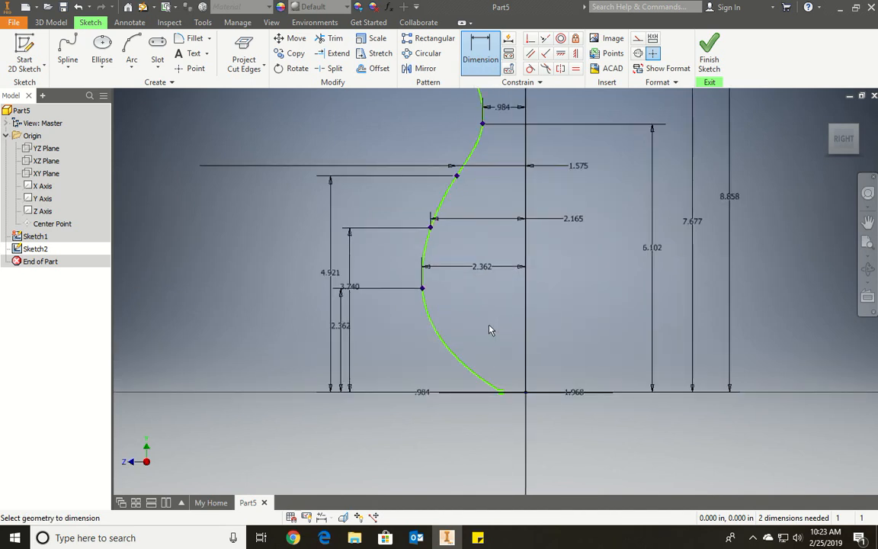
left_click(501, 391)
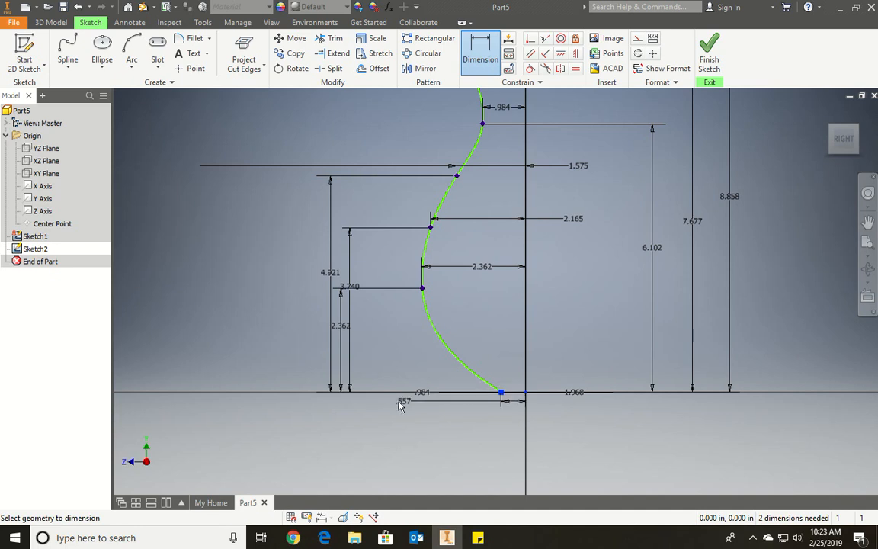
left_click(509, 419)
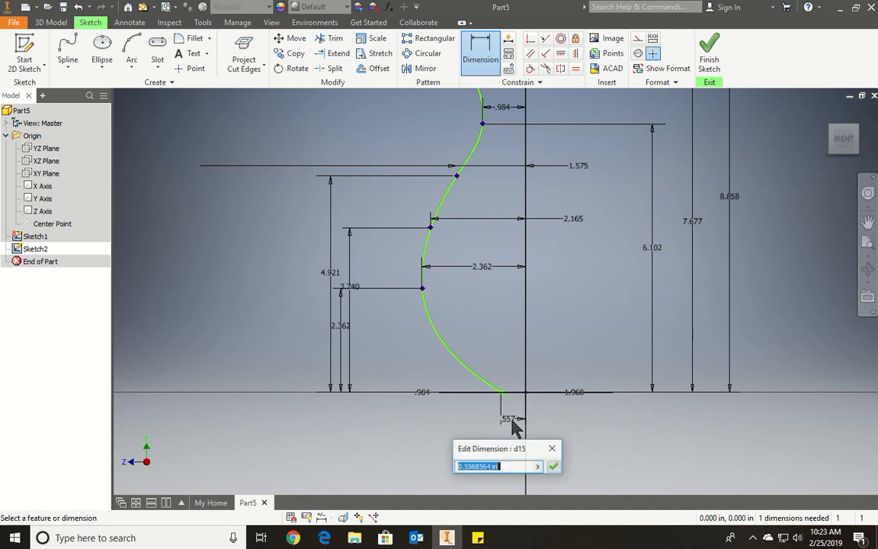
type("1.")
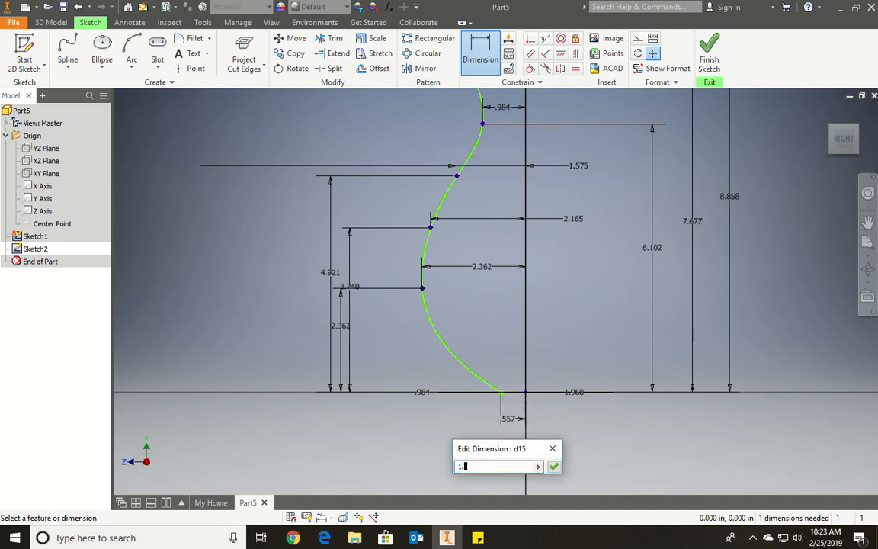
key("Return")
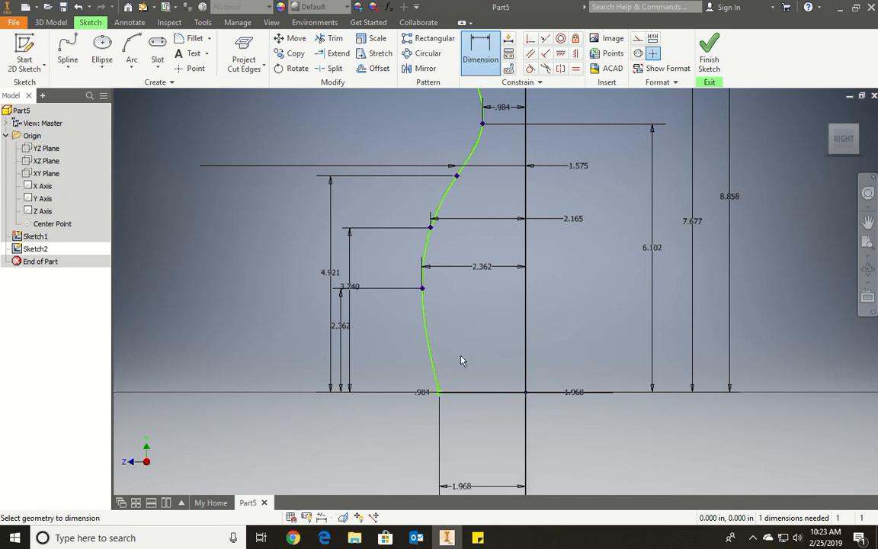
scroll(462, 358, "up", 5)
scroll(488, 406, "down", 5)
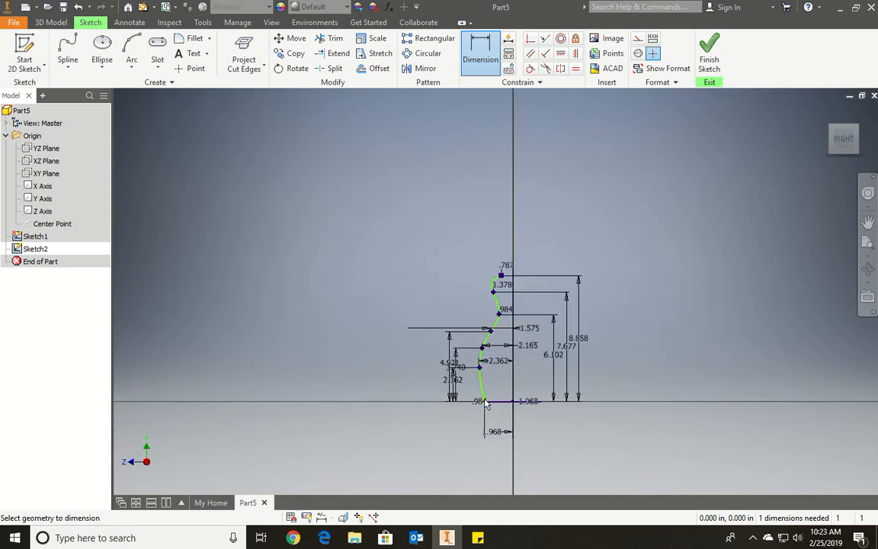
scroll(488, 404, "up", 4)
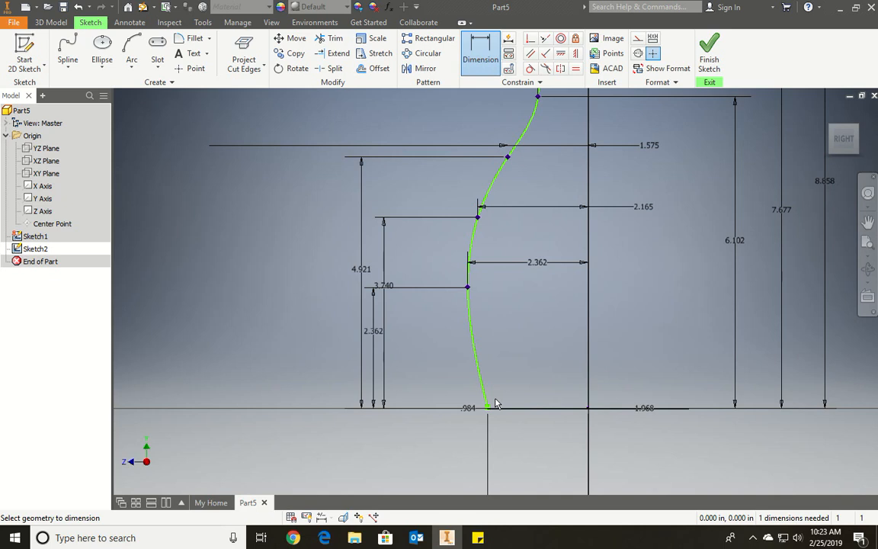
left_click(481, 43)
left_click(487, 409)
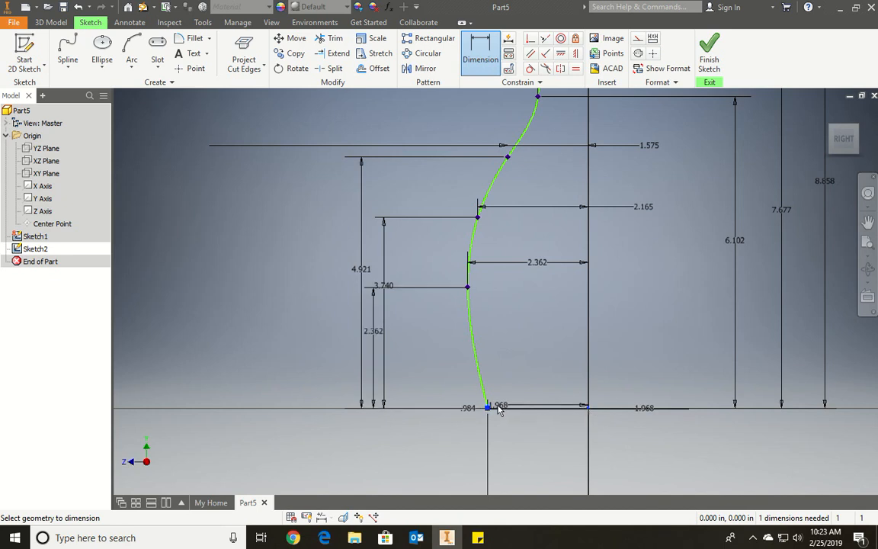
scroll(488, 418, "up", 5)
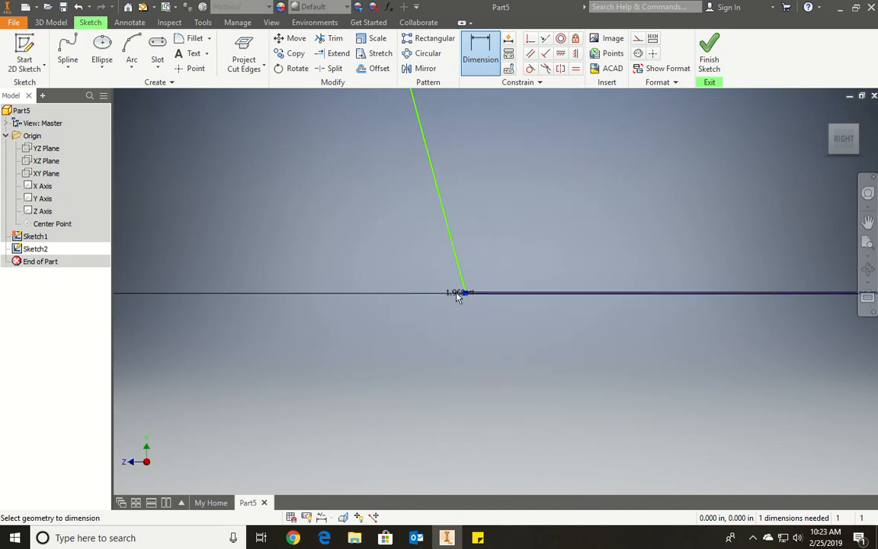
scroll(676, 348, "down", 2)
scroll(676, 349, "down", 2)
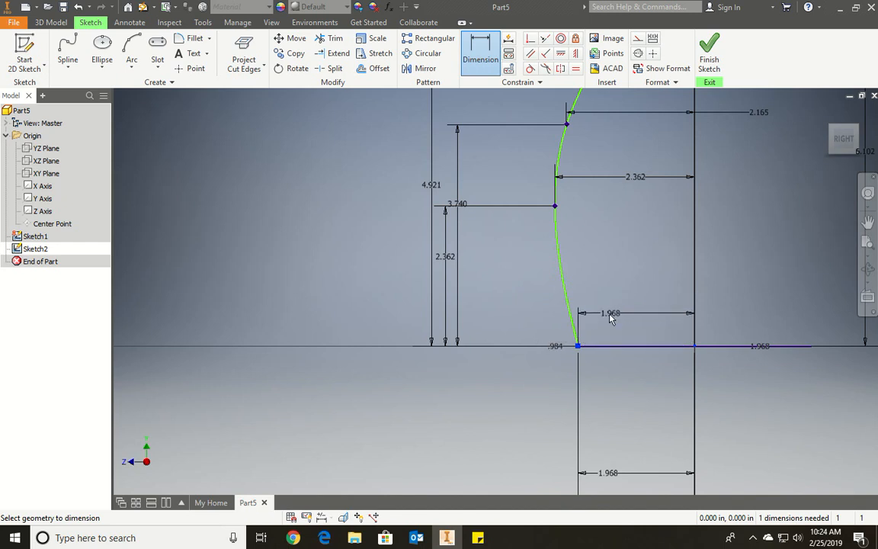
key("Escape")
Pull the spline's bottom endpoint slightly up off the base line
scroll(578, 345, "up", 5)
left_click_drag(582, 371, 580, 341)
scroll(572, 343, "down", 4)
left_click(481, 61)
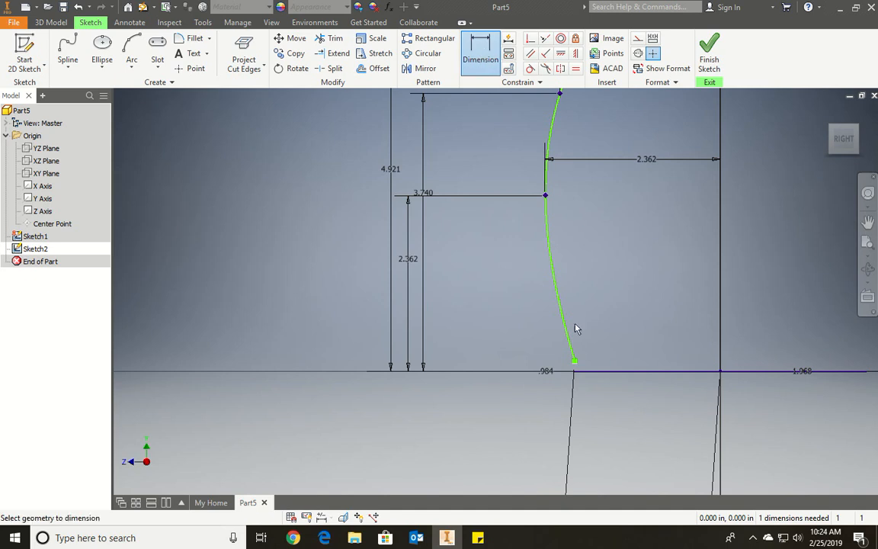
left_click(463, 22)
left_click(463, 23)
left_click(463, 23)
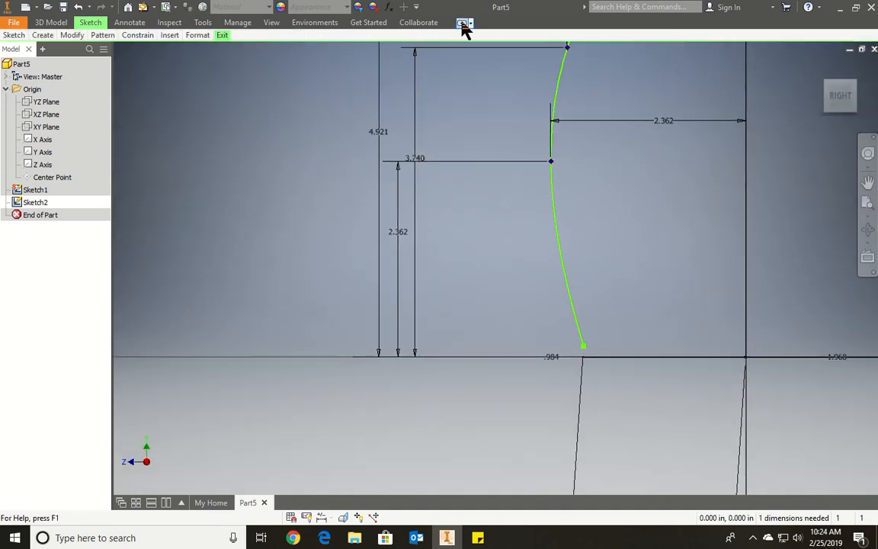
left_click(462, 23)
left_click(463, 23)
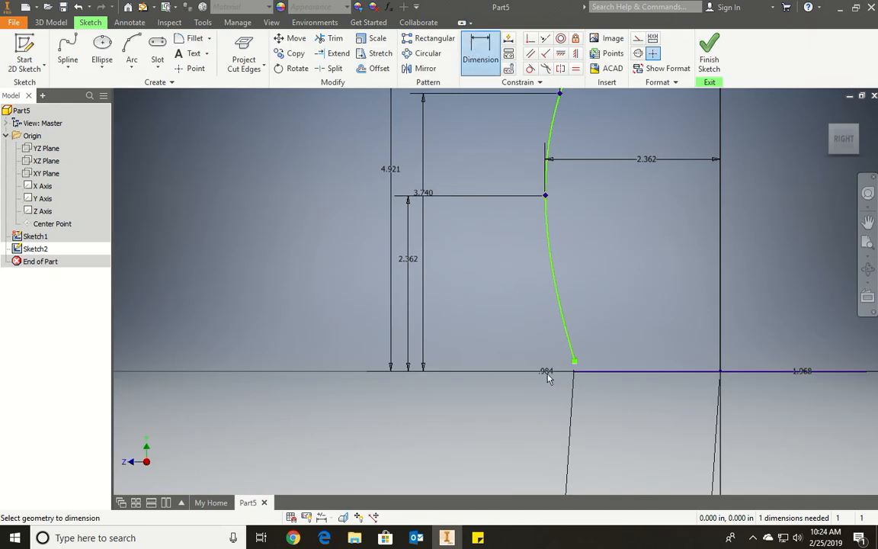
Dimension the height of the spline's bottom endpoint above the origin at 0 in
left_click(720, 371)
left_click(494, 356)
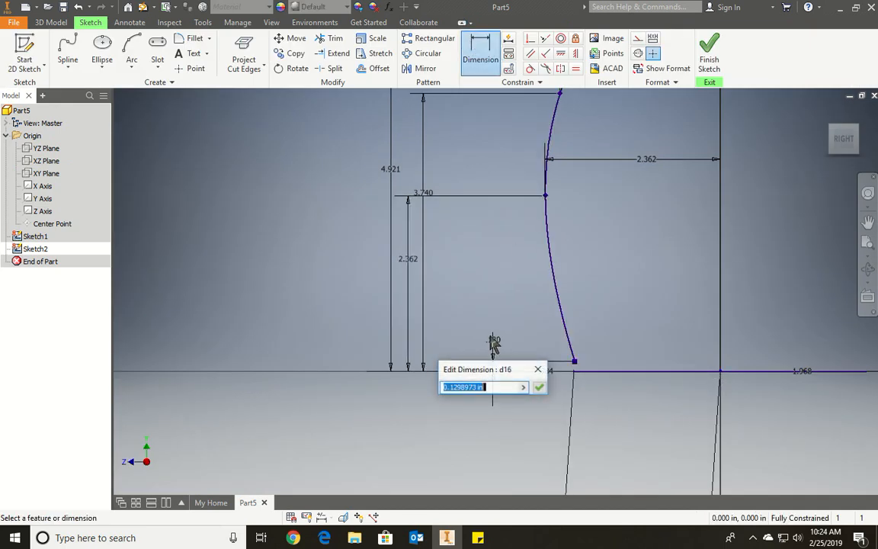
type("0")
key("Return")
scroll(494, 344, "down", 5)
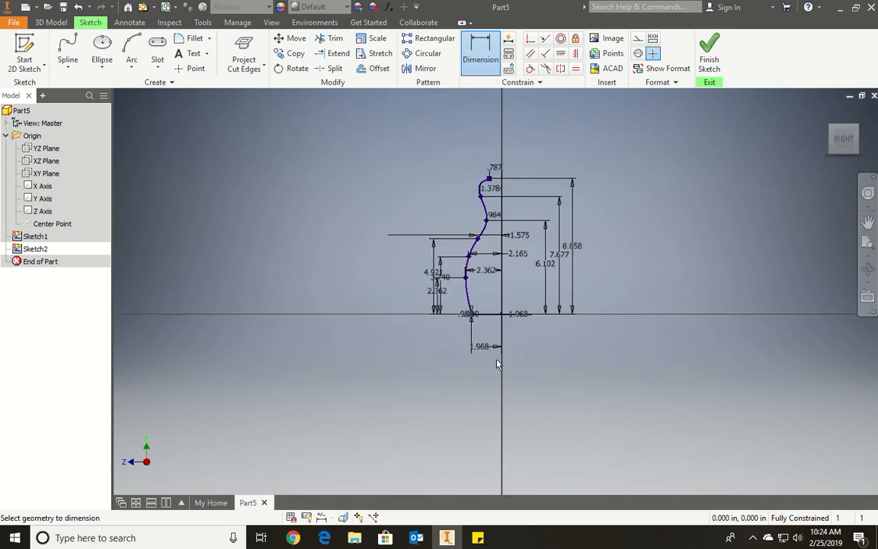
key("Escape")
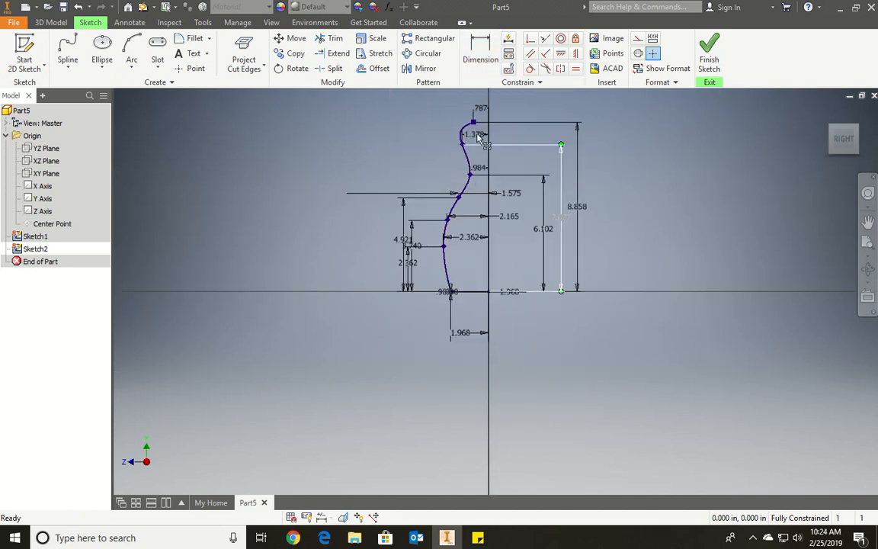
Move the 2.362 in height dimension of the sixth spline point from the top closer to the profile
scroll(476, 132, "up", 3)
middle_click_drag(481, 158, 498, 178)
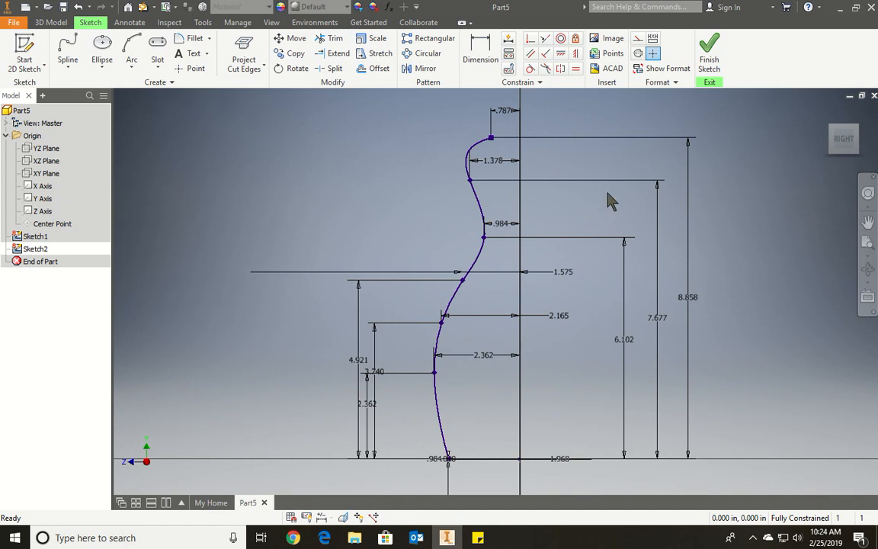
scroll(559, 352, "down", 4)
scroll(575, 397, "up", 5)
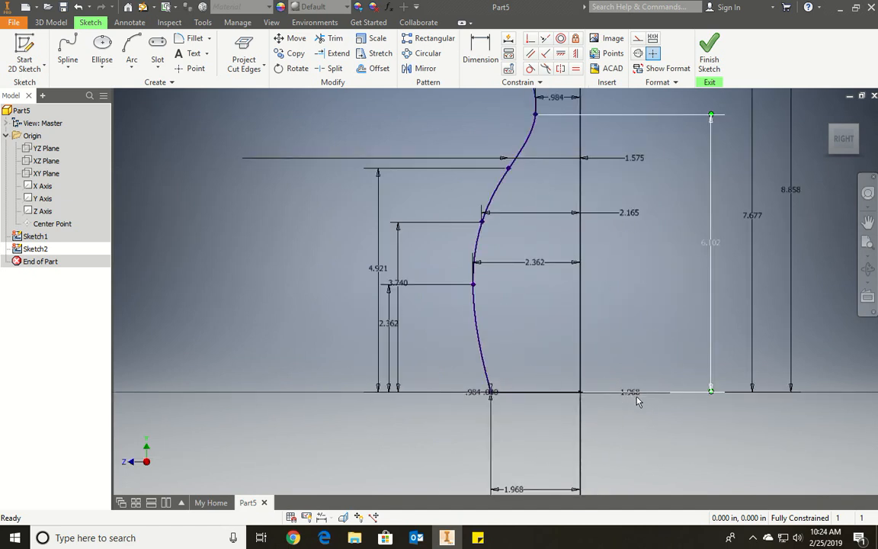
scroll(635, 398, "up", 2)
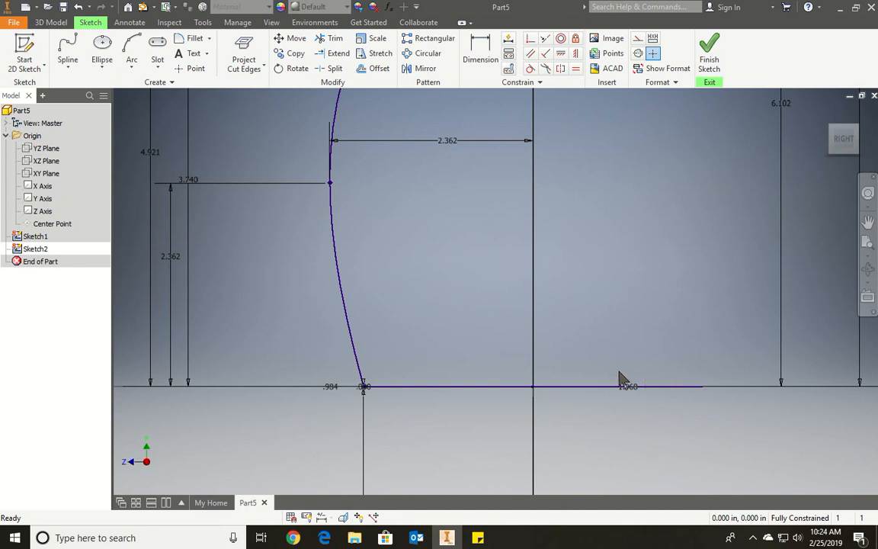
scroll(623, 384, "up", 3)
scroll(606, 320, "down", 5)
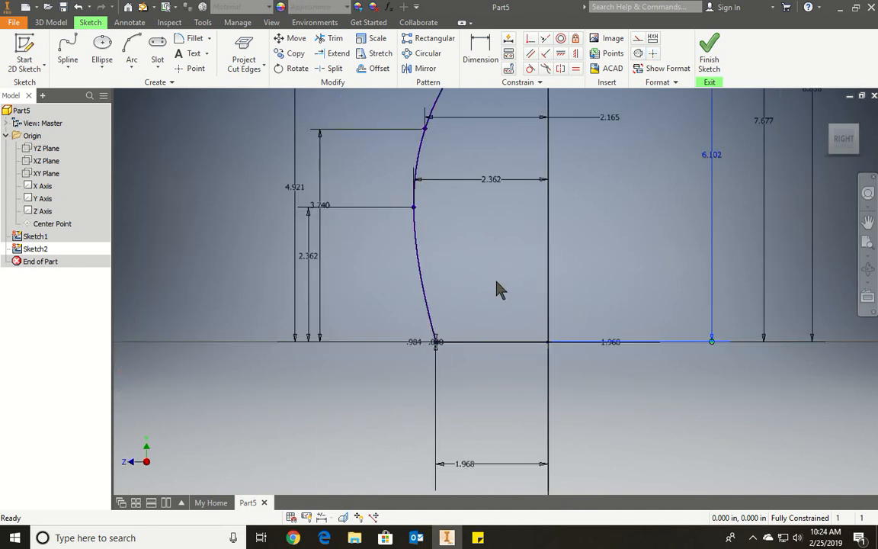
mouse_move(308, 246)
left_mouse_down()
mouse_move(319, 273)
mouse_move(343, 275)
left_mouse_up()
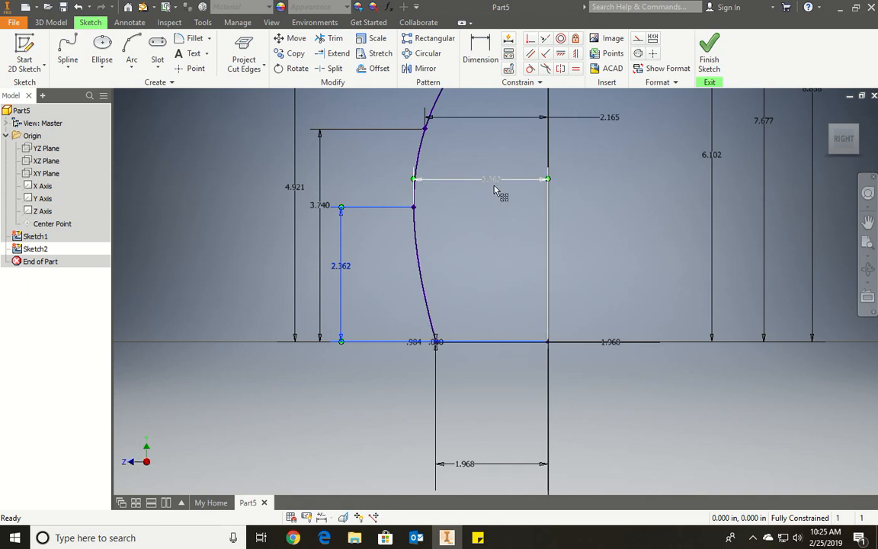
Review the spline points' horizontal and vertical dimensions from the base up to the top endpoint
scroll(497, 217, "up", 2)
scroll(536, 175, "down", 3)
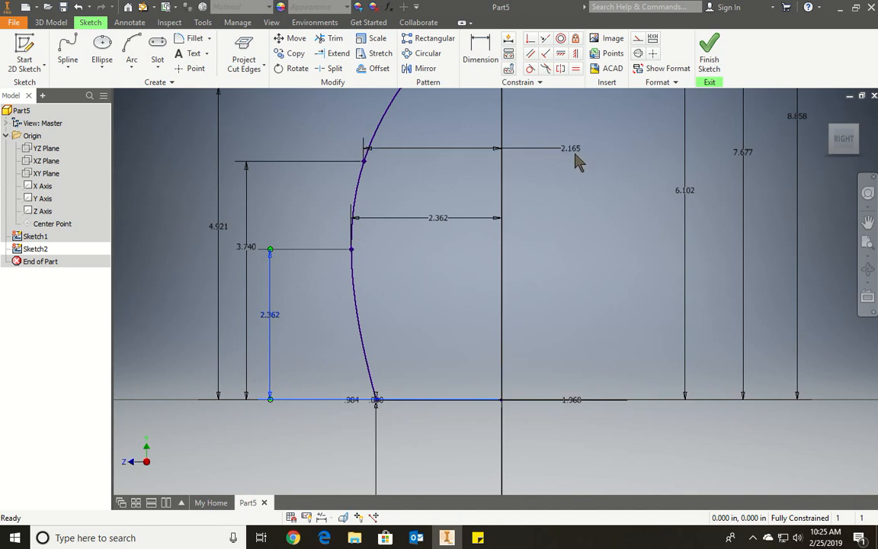
scroll(557, 216, "up", 3)
scroll(462, 168, "down", 3)
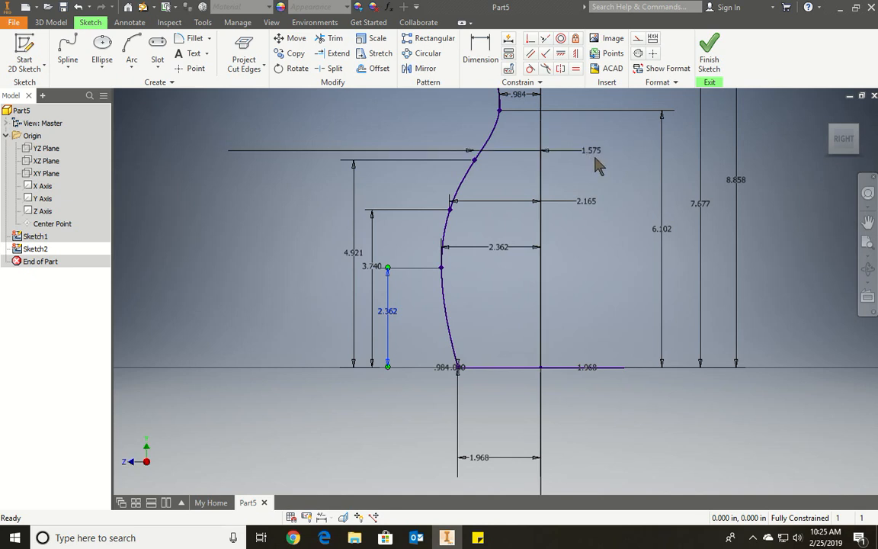
mouse_move(586, 173)
middle_mouse_down()
mouse_move(555, 234)
mouse_move(467, 283)
middle_mouse_up()
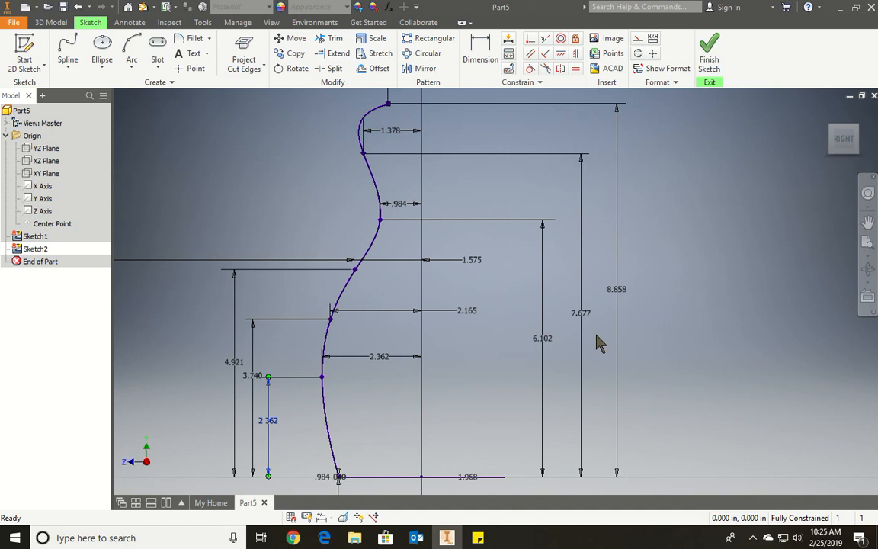
mouse_move(469, 204)
middle_mouse_down()
mouse_move(464, 189)
mouse_move(471, 251)
middle_mouse_up()
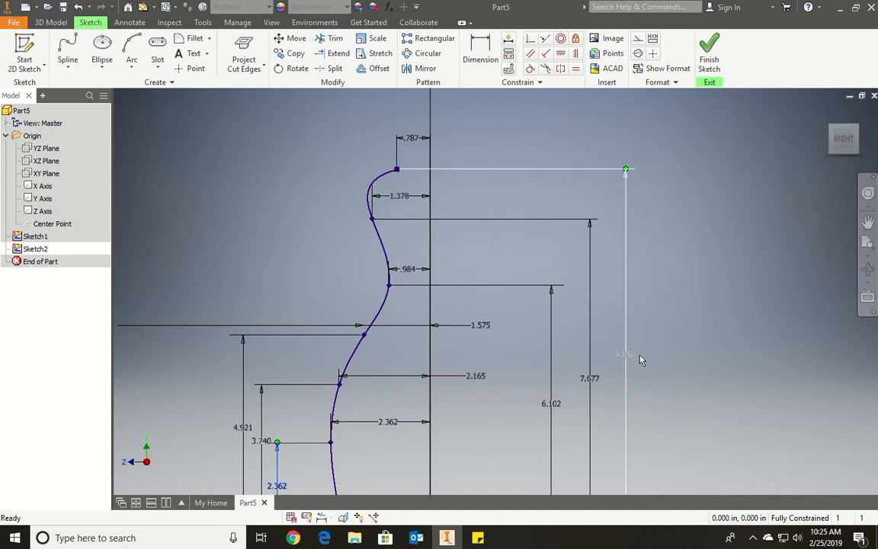
scroll(636, 366, "down", 5)
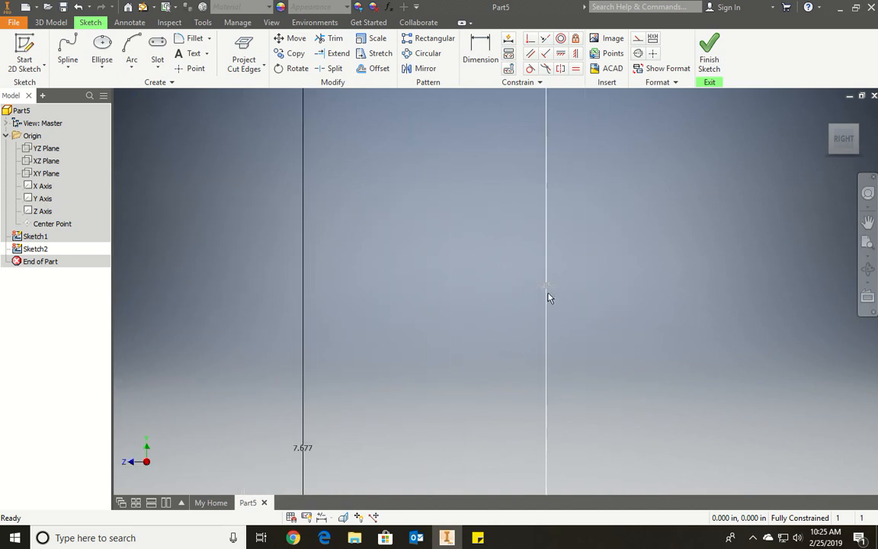
scroll(576, 305, "up", 5)
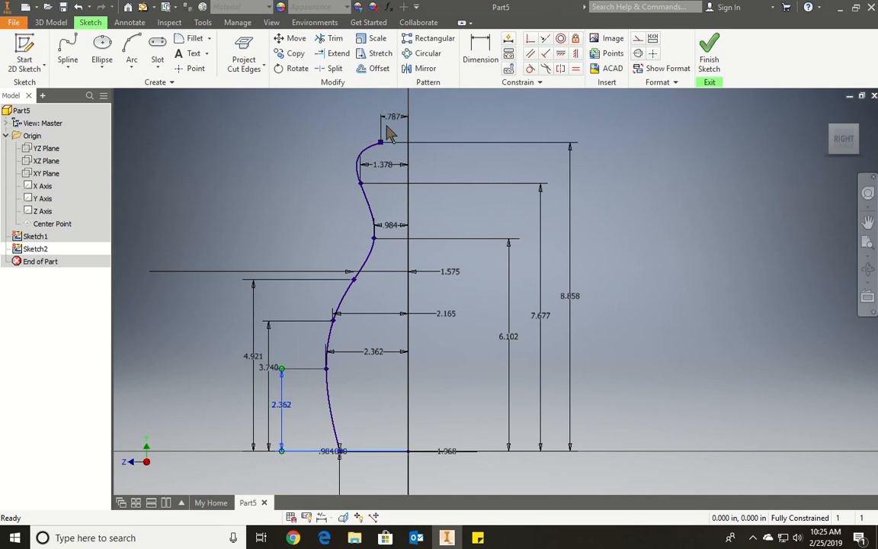
scroll(475, 178, "up", 3)
scroll(515, 164, "down", 3)
middle_click_drag(547, 155, 550, 178)
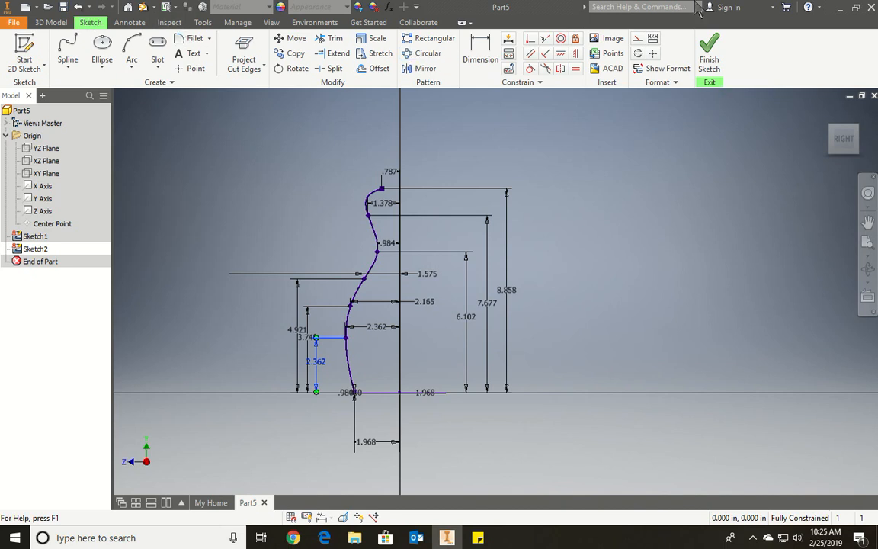
Finish the profile sketch and save the part as Tutorial 4 in the Additional Modeling Tools folder
left_click(710, 51)
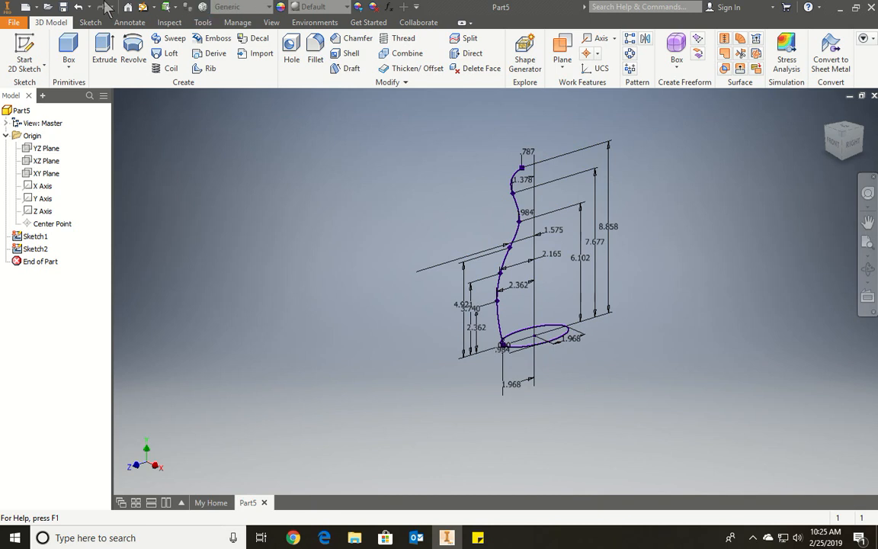
left_click(63, 7)
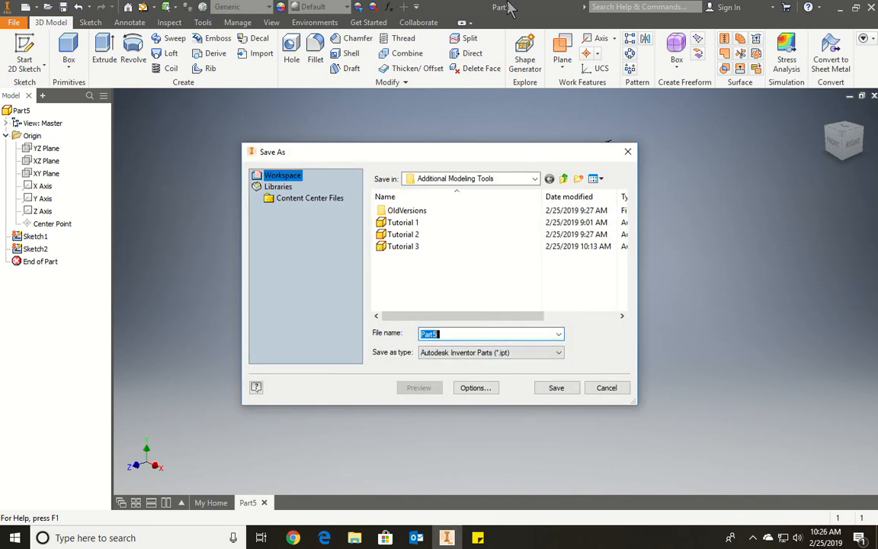
type("Tutorial 1.ip")
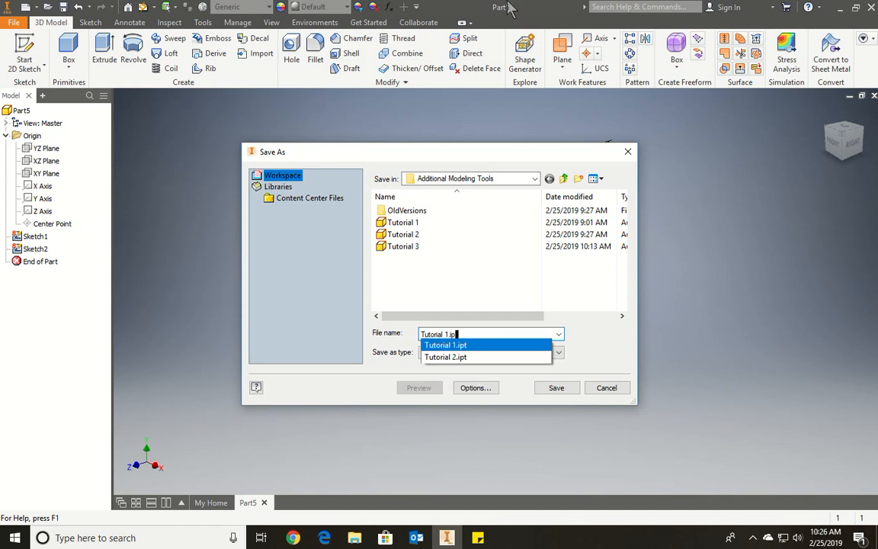
key("BackSpace")
key("BackSpace")
key("BackSpace")
key("BackSpace")
type("4")
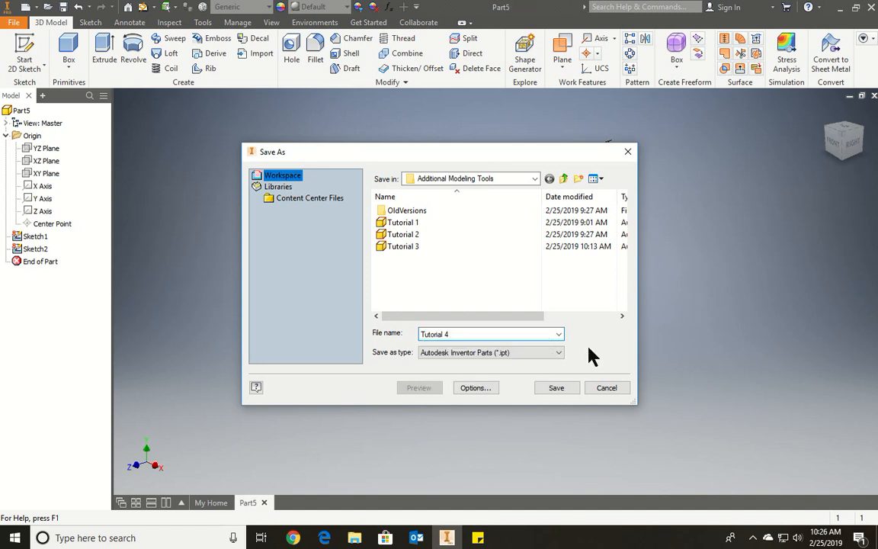
left_click(557, 388)
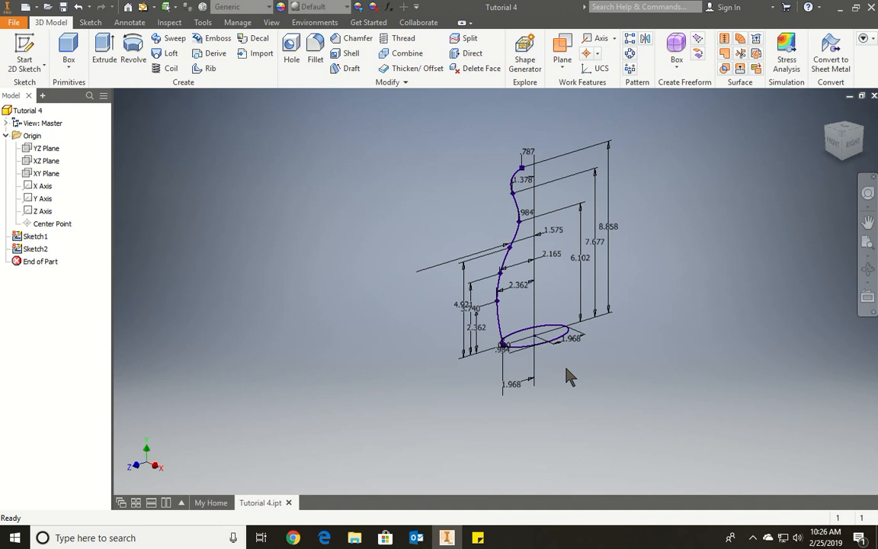
Reopen the spline profile sketch, Sketch2, for editing
right_click(33, 248)
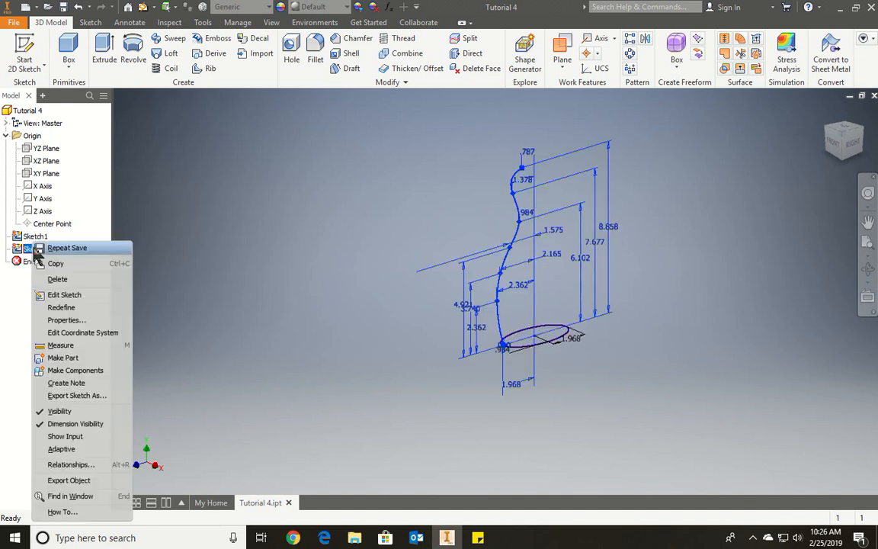
left_click(64, 295)
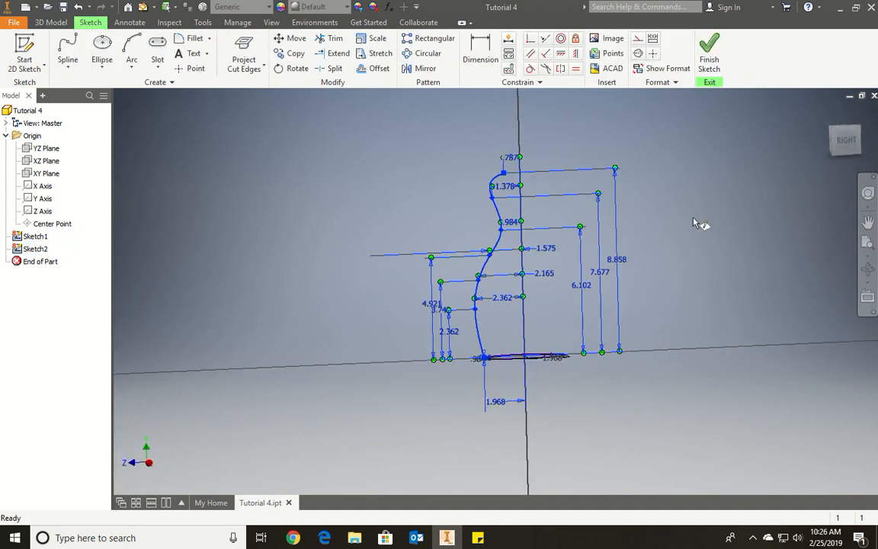
left_click(614, 261)
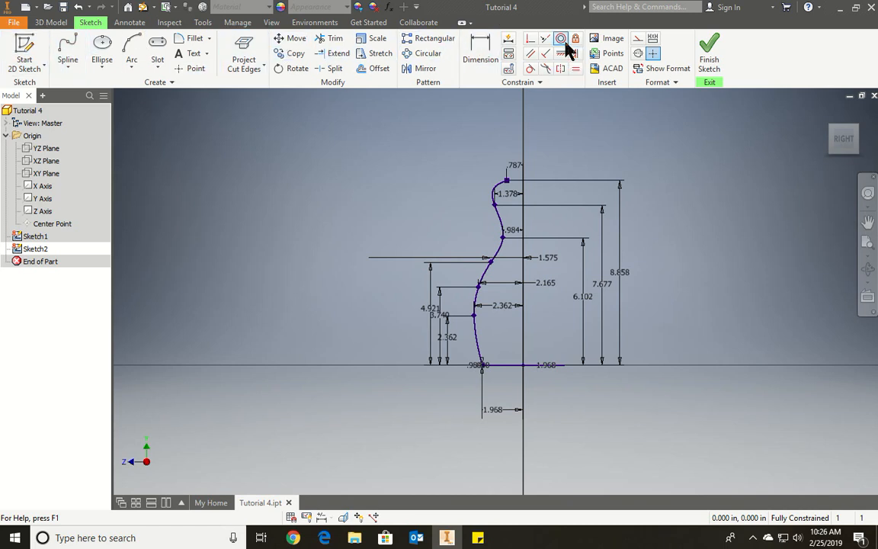
Draw a vertical centerline from the origin up past the spline's top endpoint
left_click(66, 68)
left_click(64, 86)
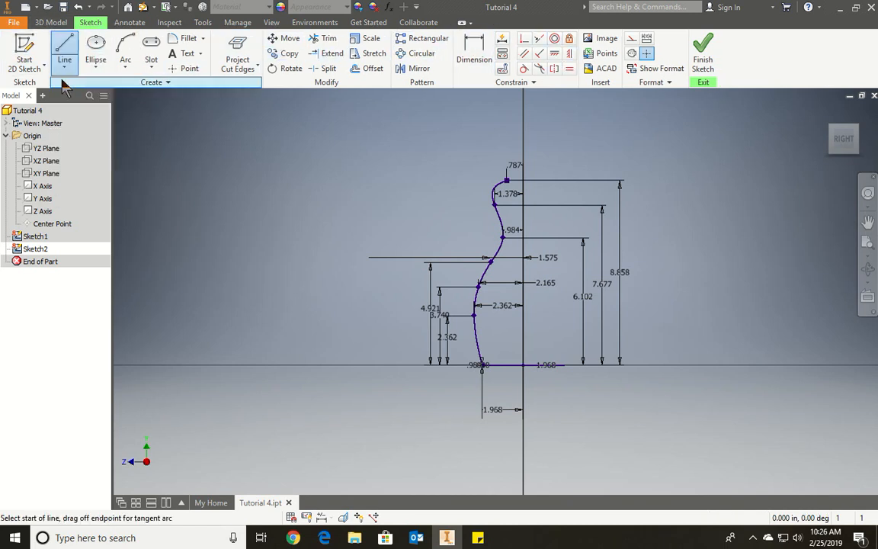
left_click(631, 54)
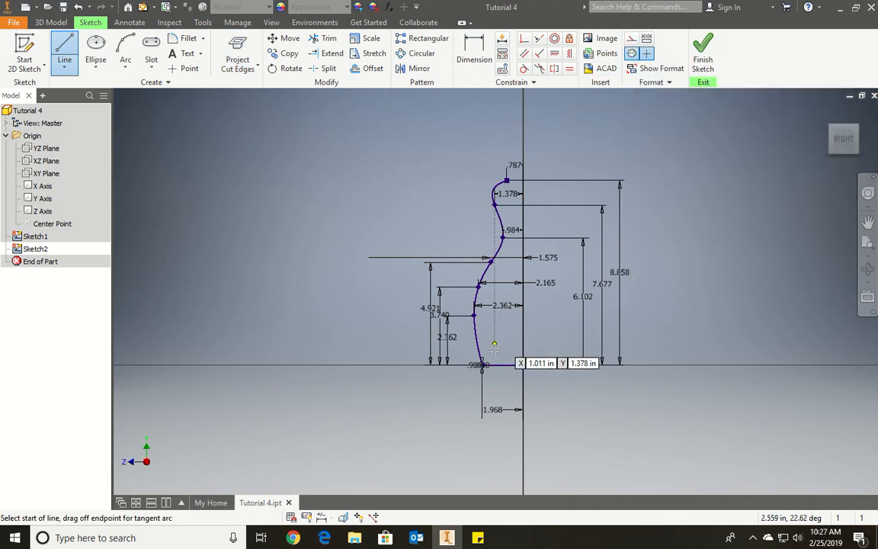
left_click(523, 364)
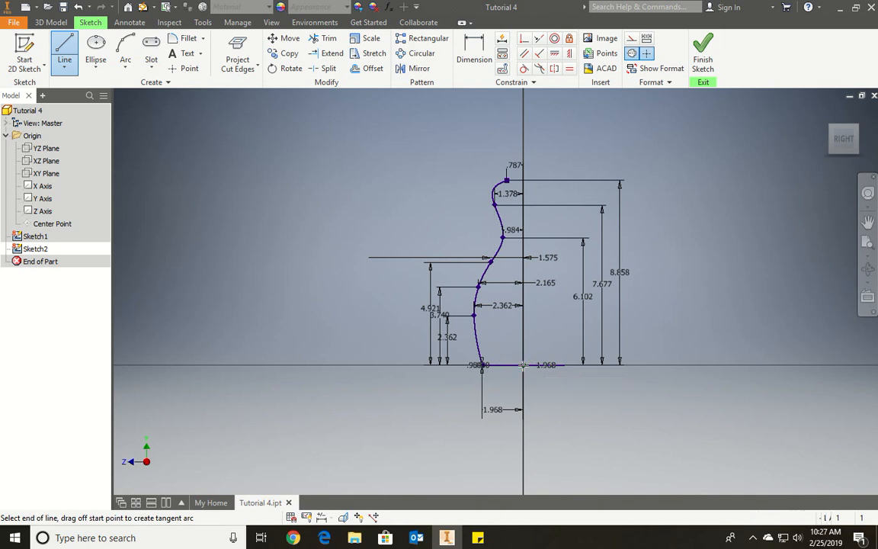
left_click(537, 113)
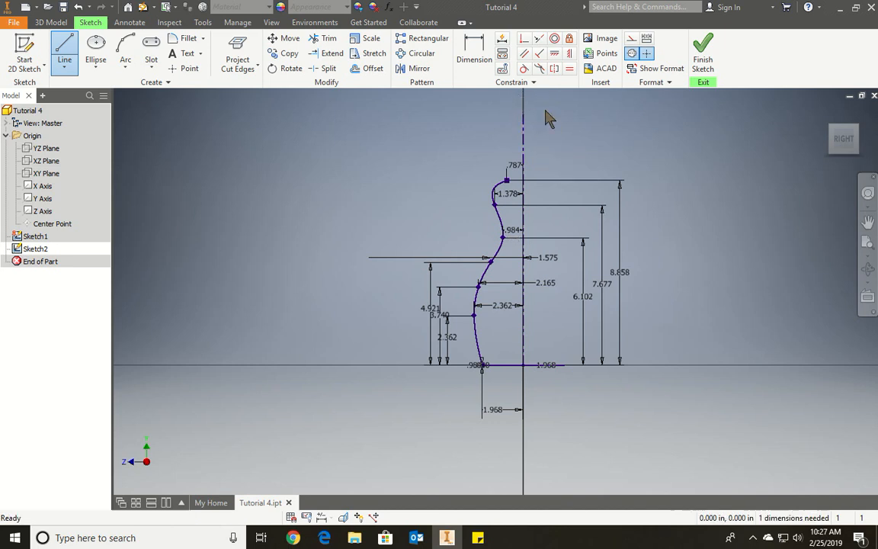
key("Escape")
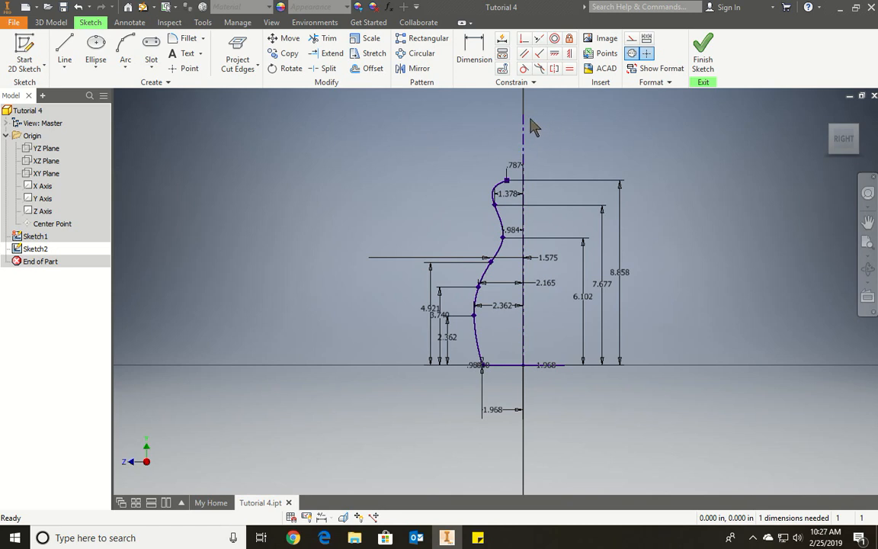
Mirror the spline profile across the vertical centerline
left_click(419, 70)
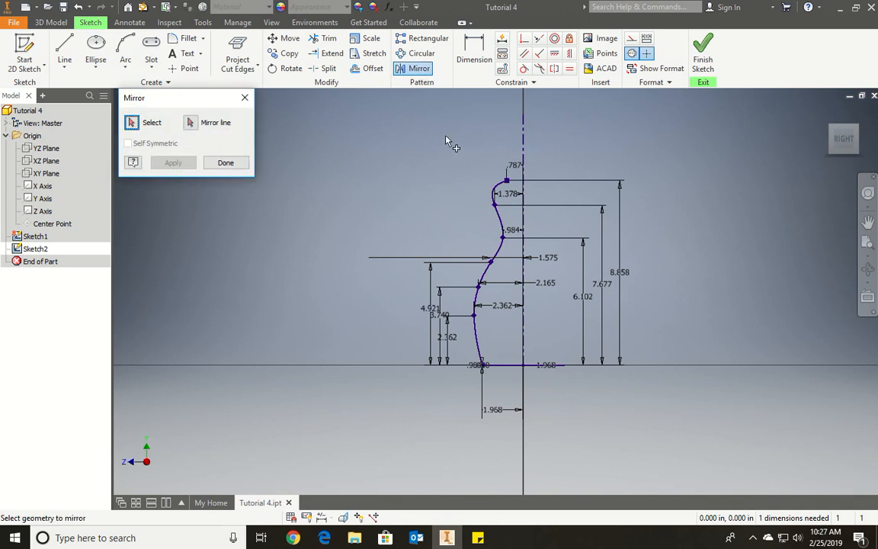
left_click_drag(444, 132, 518, 385)
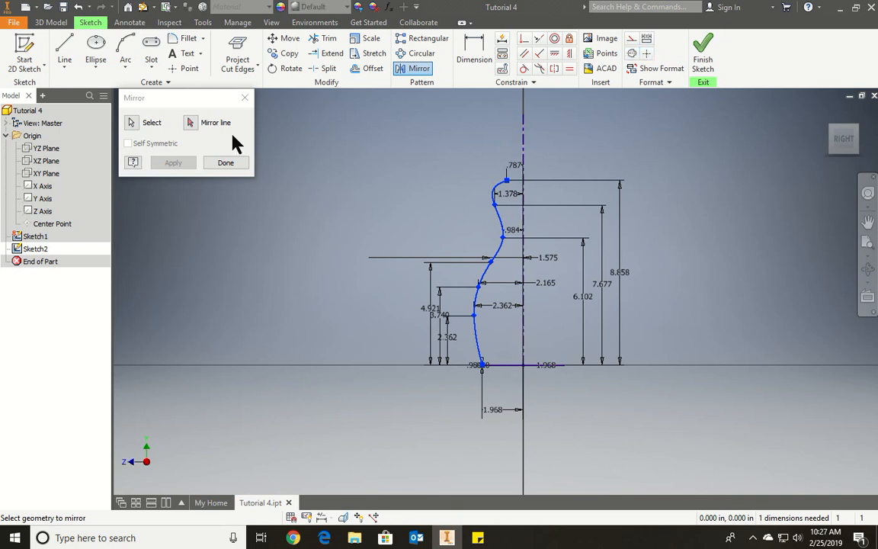
left_click(192, 124)
left_click(523, 151)
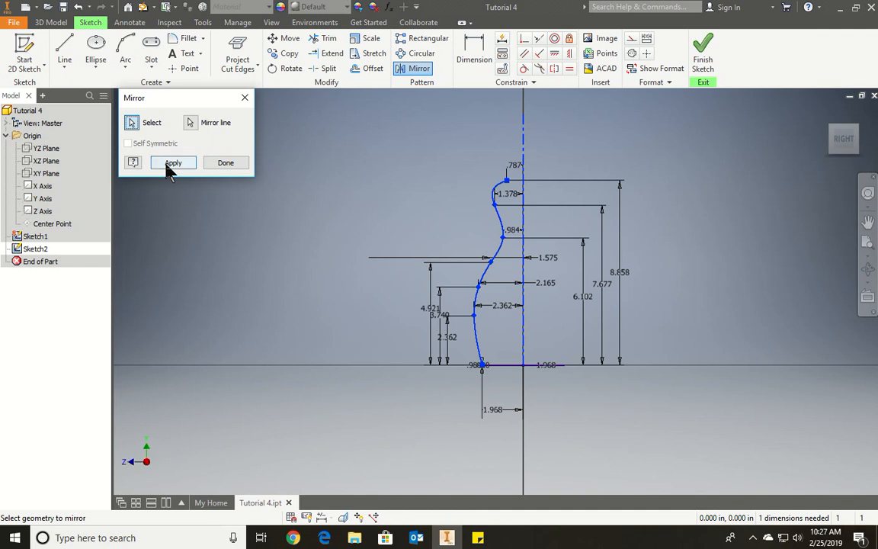
left_click(170, 166)
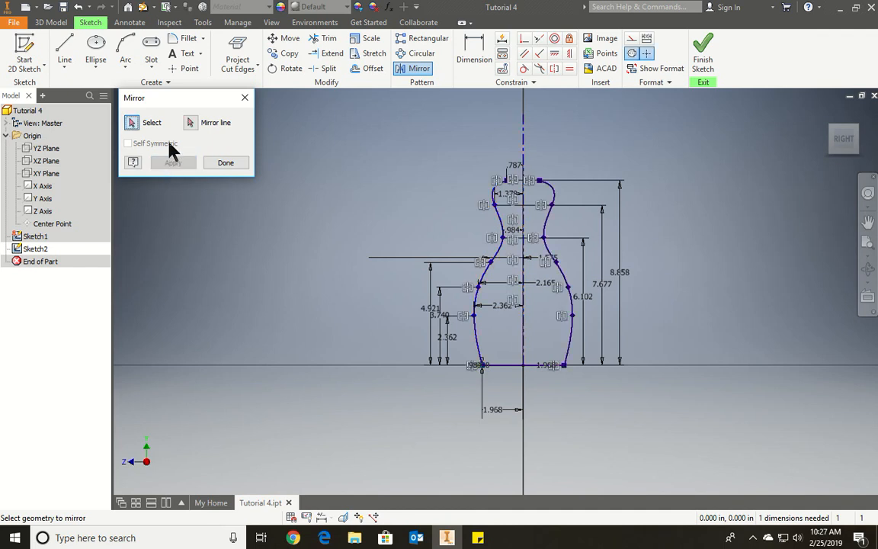
Close the mirror operation and finish the mirrored spline profile sketch
left_click(237, 167)
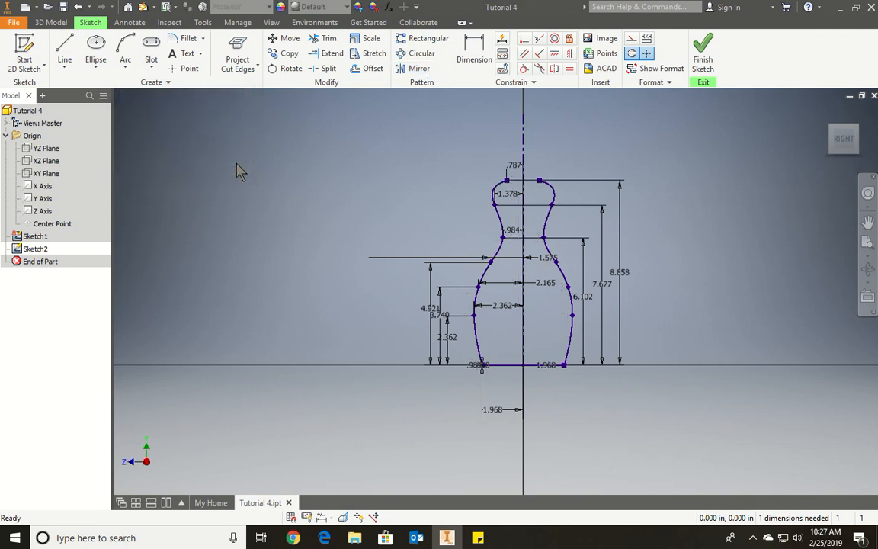
scroll(538, 187, "up", 5)
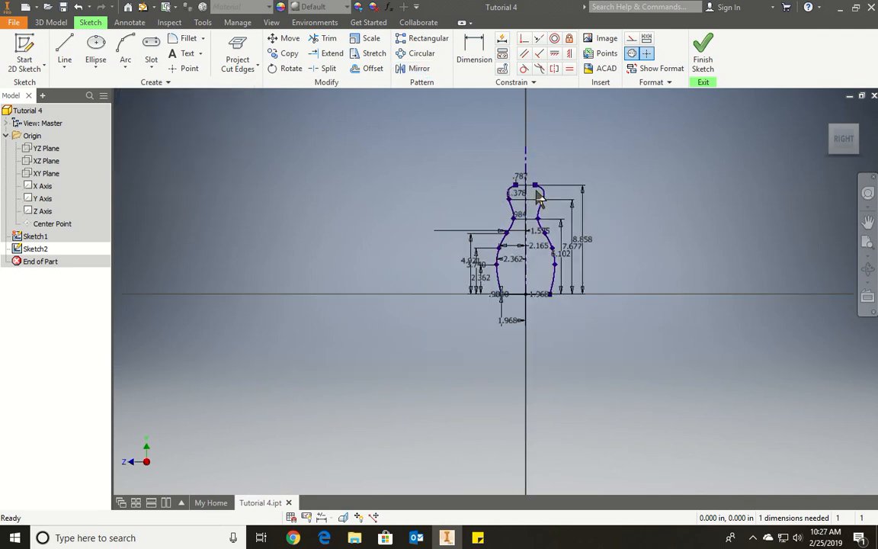
scroll(538, 183, "down", 2)
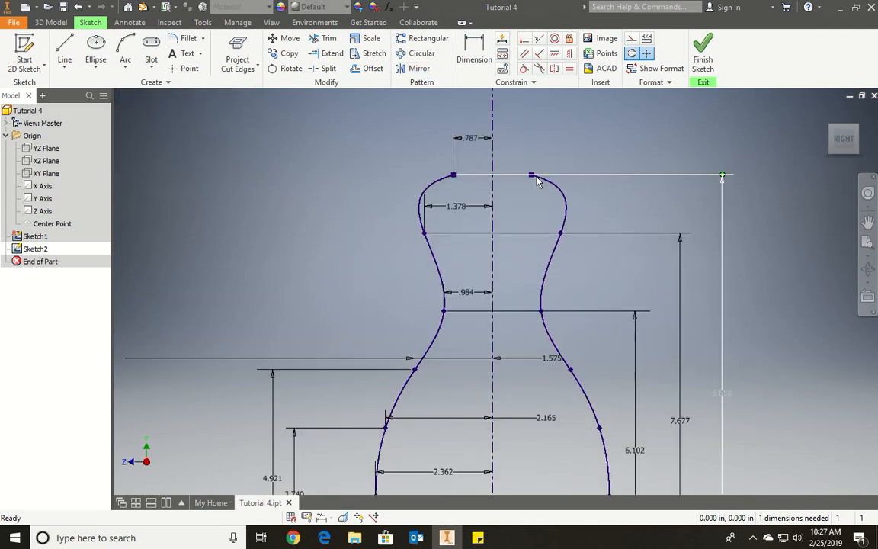
mouse_move(558, 204)
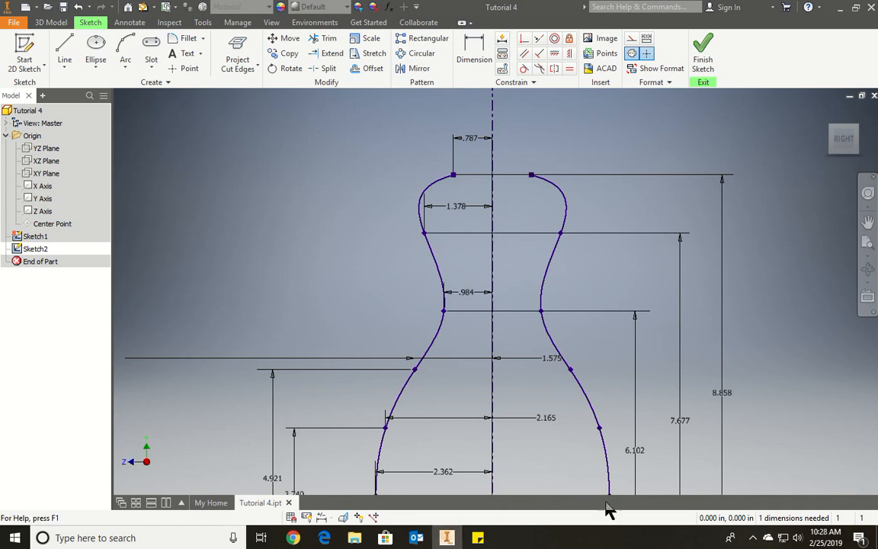
left_click(703, 57)
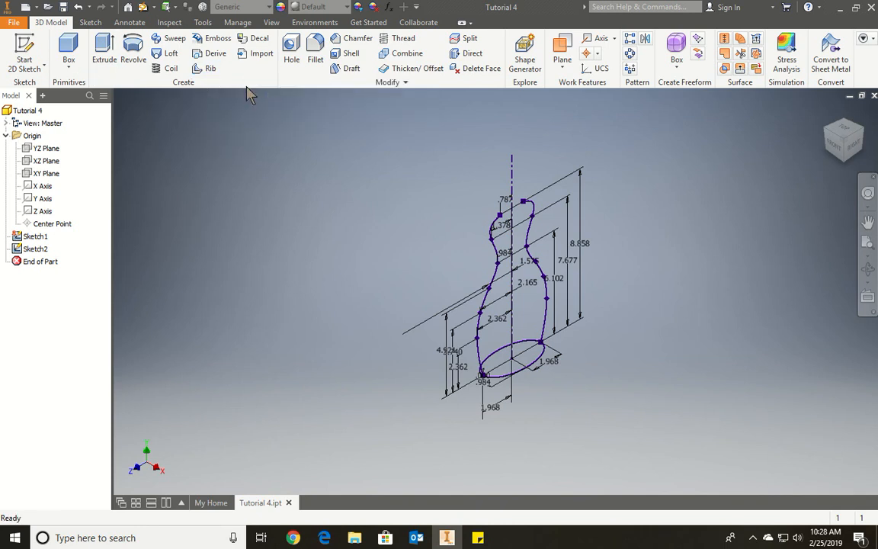
Create a work plane offset 8.858 in above the XZ plane
left_click(42, 70)
left_click(565, 71)
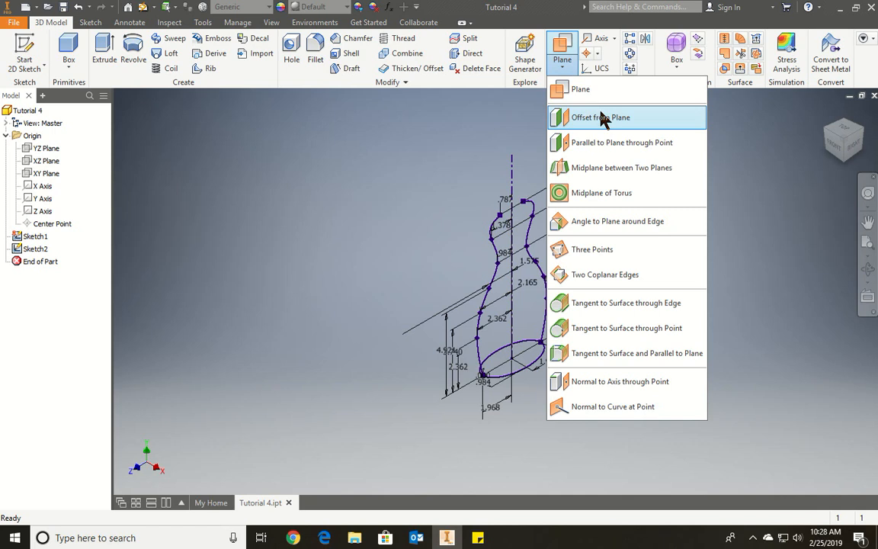
left_click(688, 125)
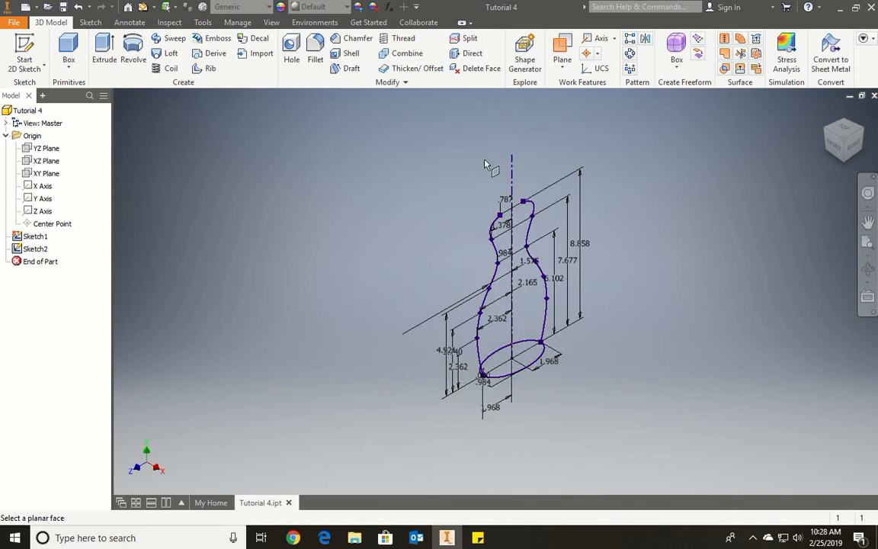
left_click(47, 163)
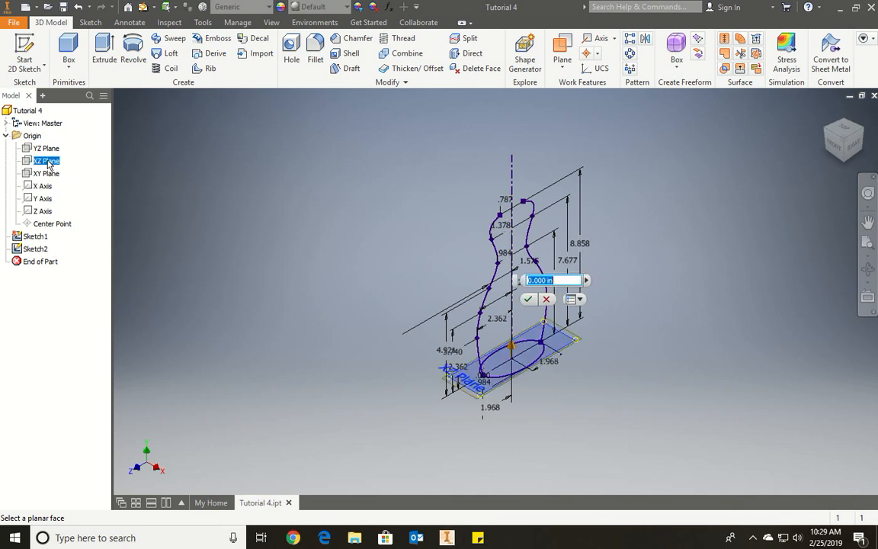
type("8.858")
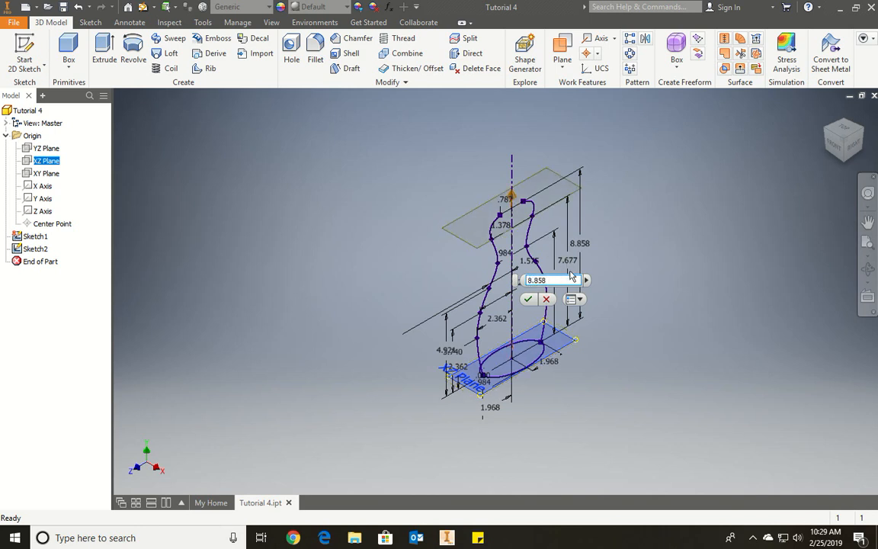
left_click(529, 299)
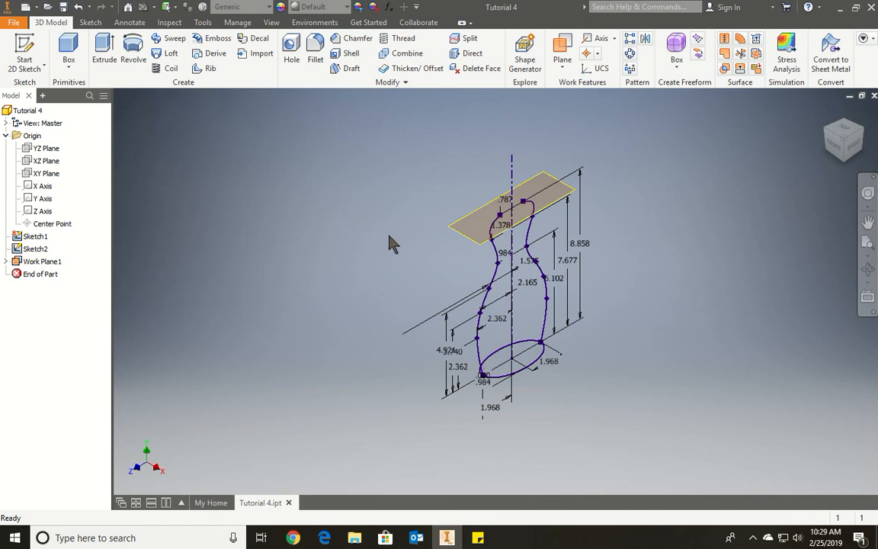
Start a new sketch on the offset work plane at the top of the spline profile
left_click(29, 49)
left_click(461, 233)
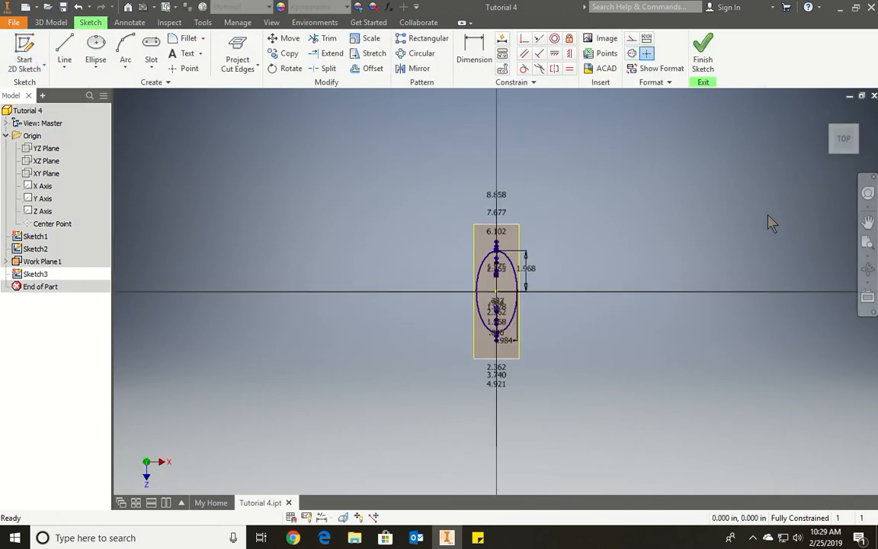
left_click(873, 122)
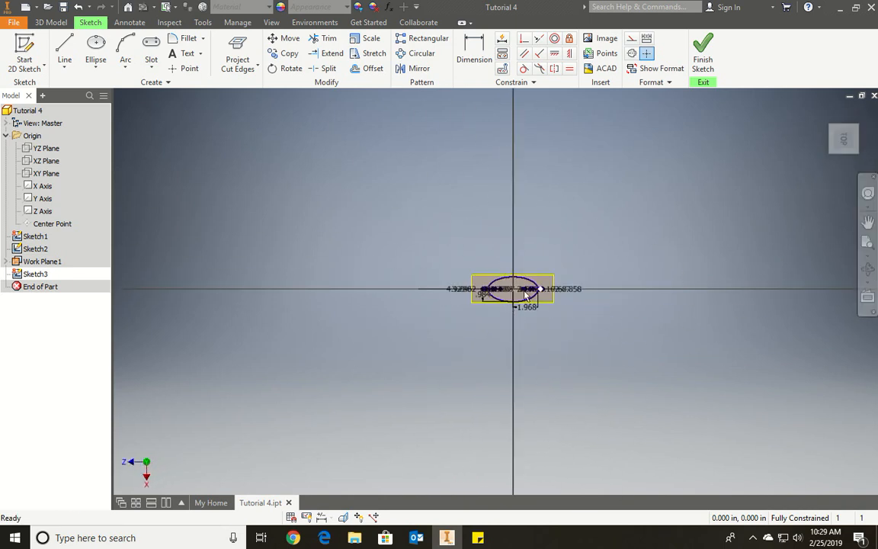
scroll(525, 295, "up", 8)
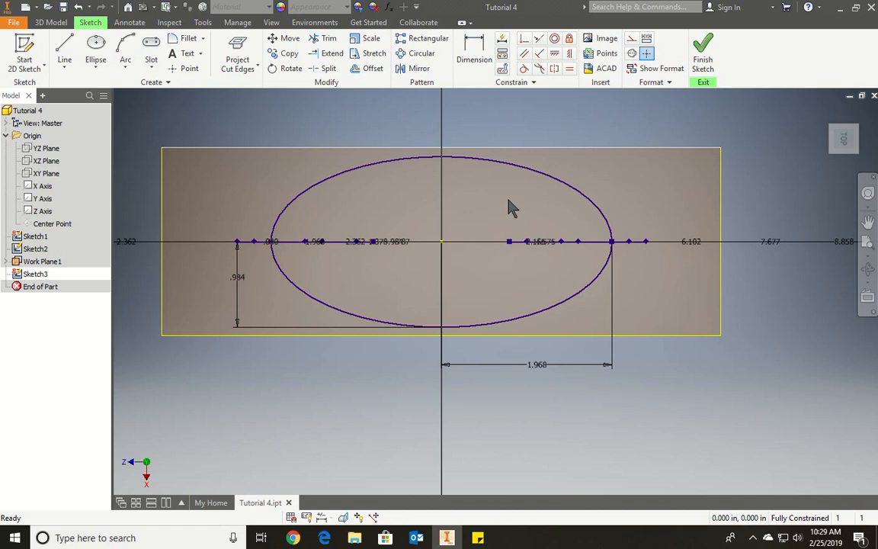
Draw a center-point circle 1.575 in in diameter at the sketch origin and finish the sketch
left_click(95, 73)
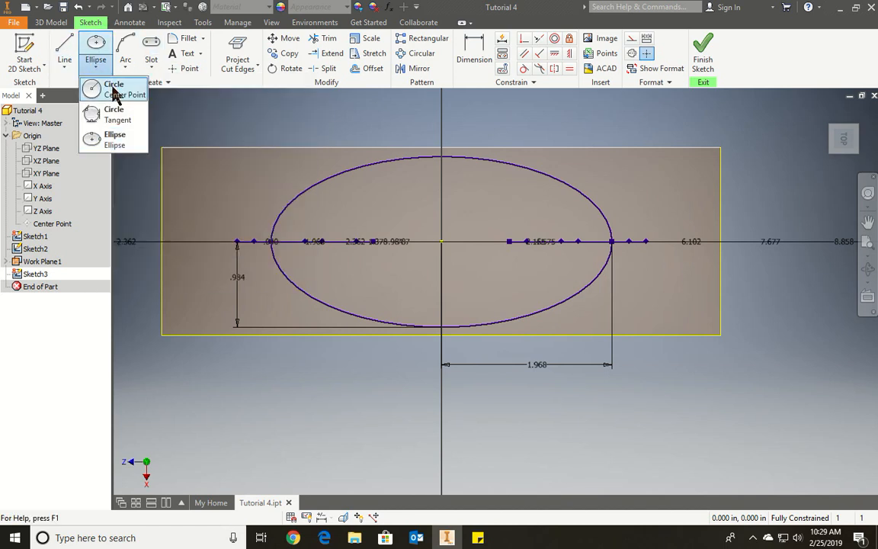
left_click(114, 90)
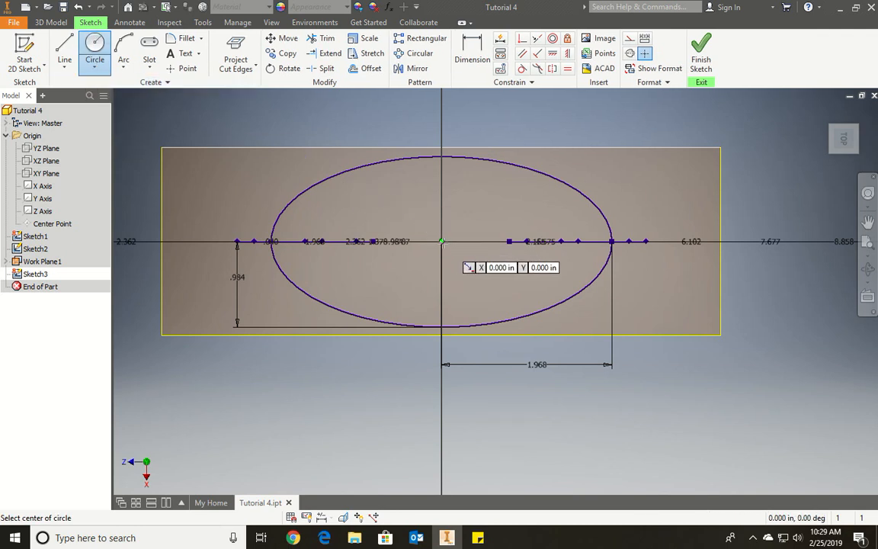
left_click(442, 242)
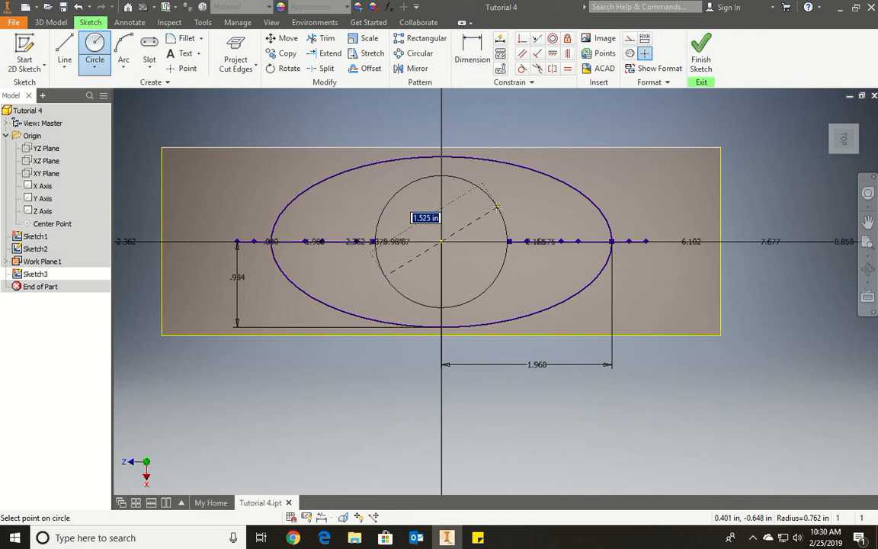
right_click(497, 205)
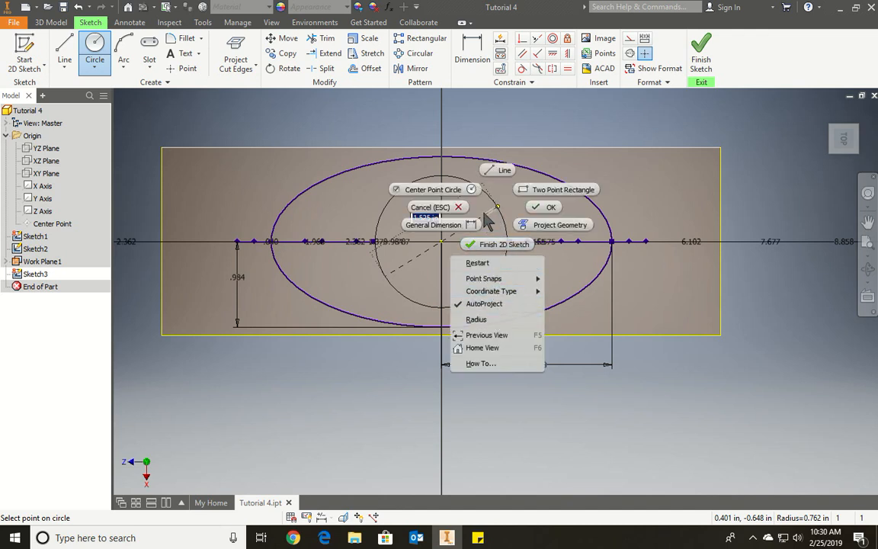
left_click(509, 194)
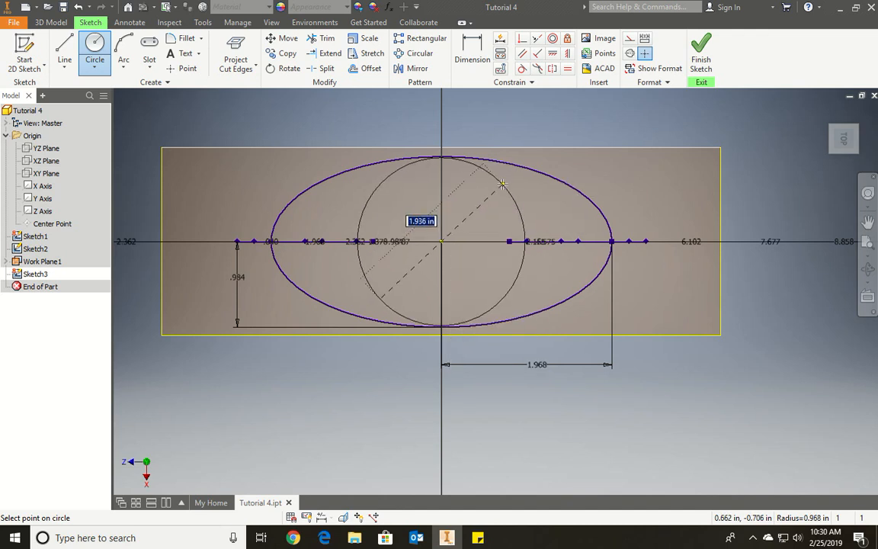
type("1.575")
key("Return")
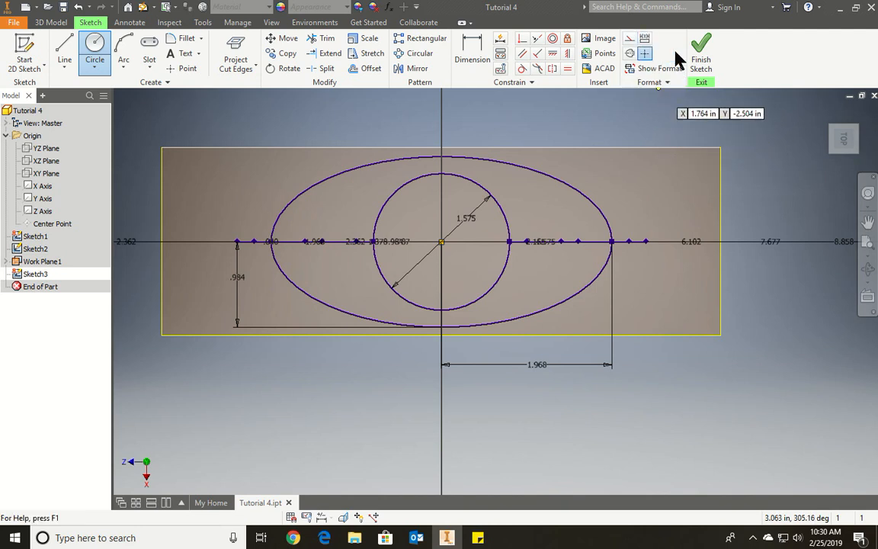
left_click(701, 53)
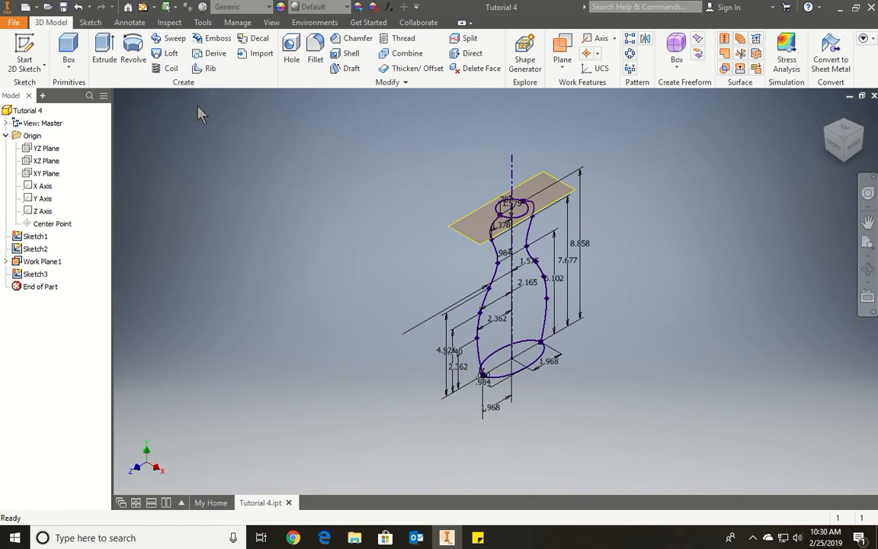
Try to loft a solid from the top circle to the base ellipse, using both splines as rails
left_click(165, 51)
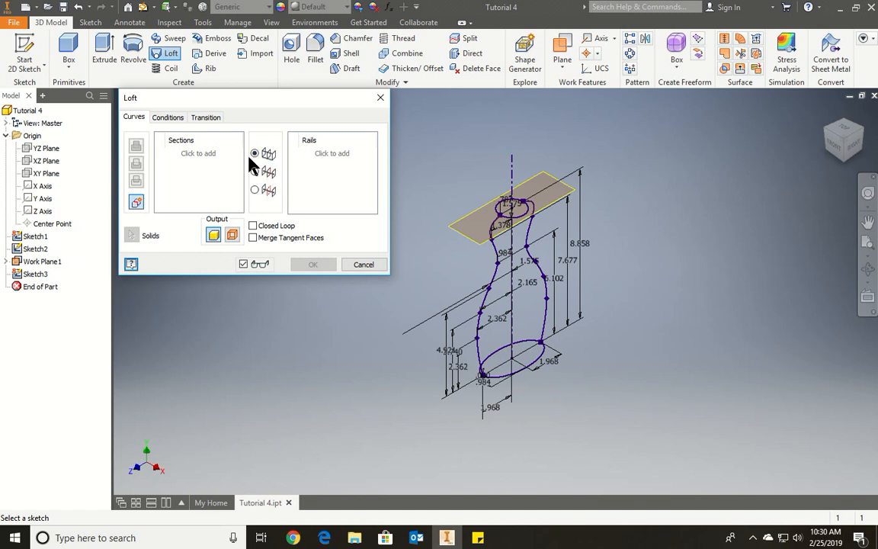
left_click(186, 153)
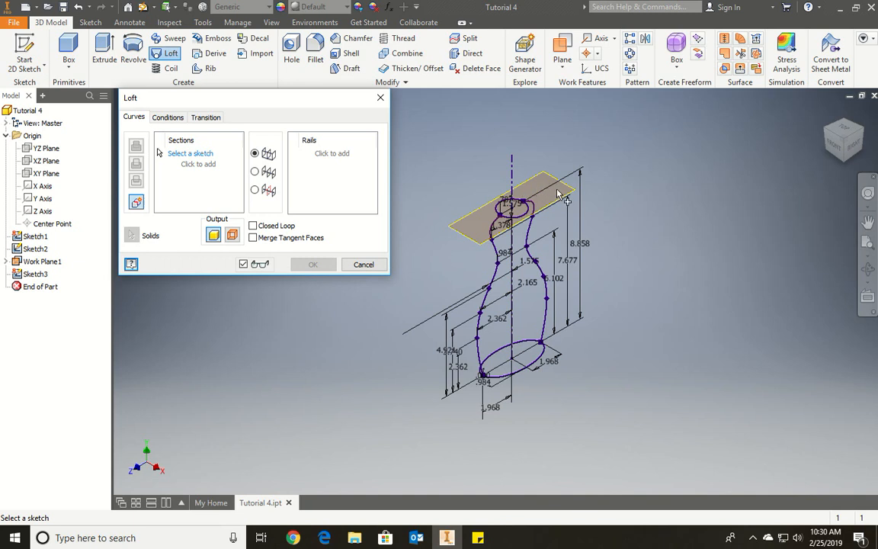
left_click(512, 212)
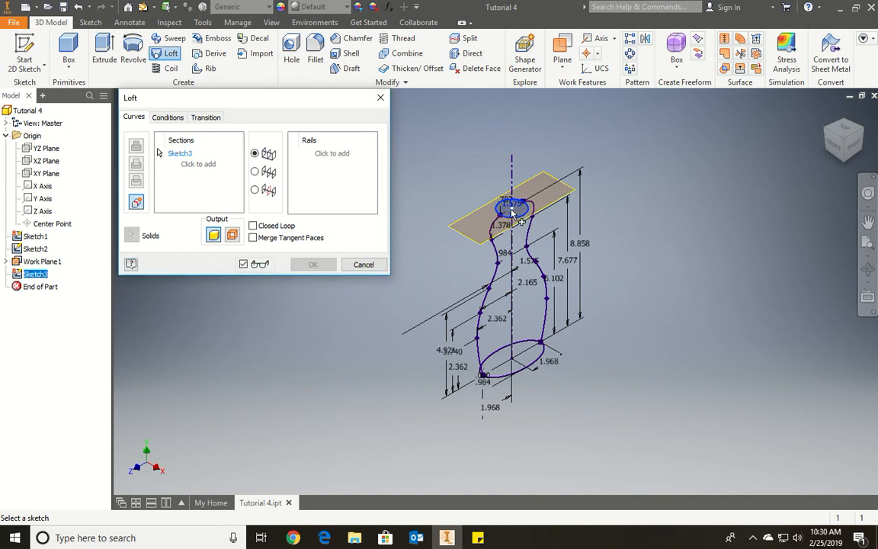
left_click(327, 157)
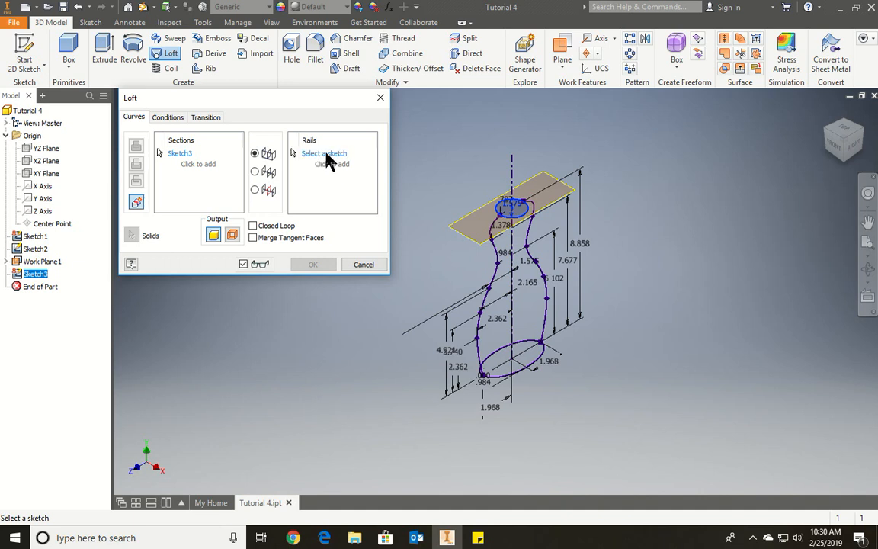
left_click(497, 282)
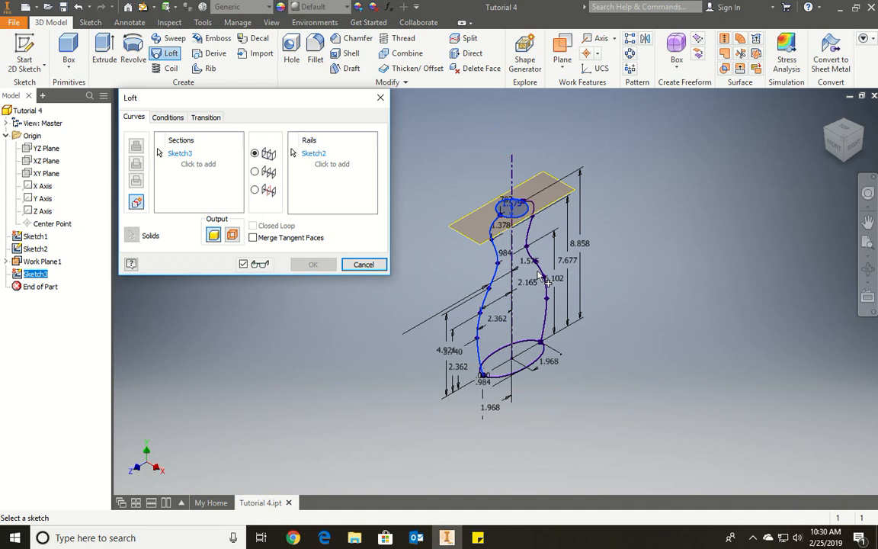
left_click(543, 274)
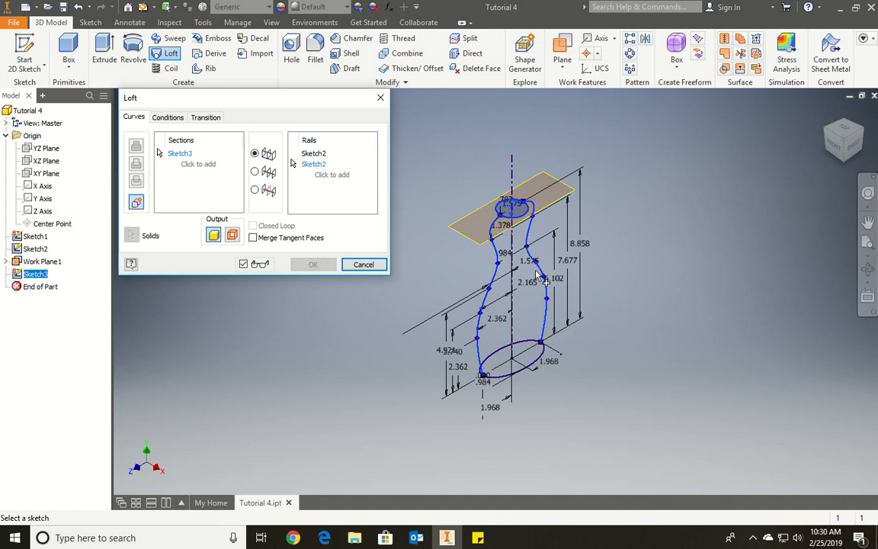
left_click(193, 165)
left_click(511, 358)
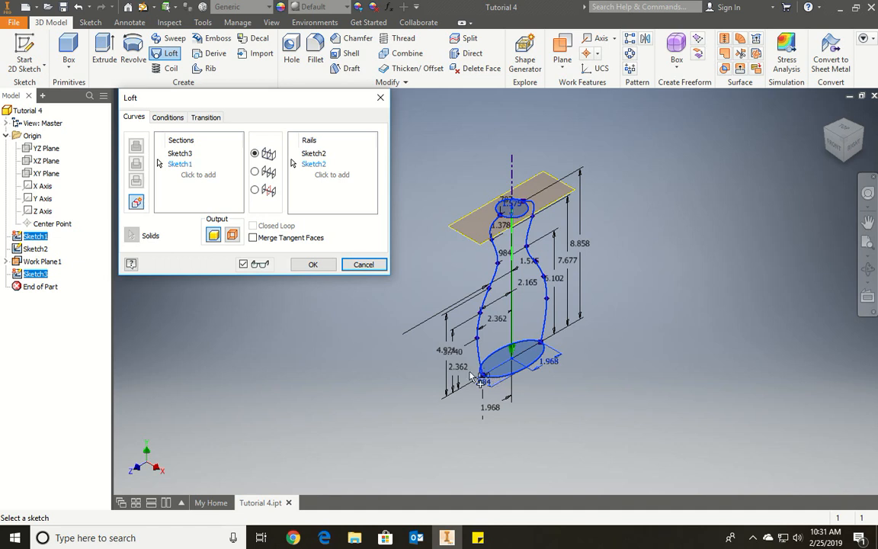
left_click(312, 265)
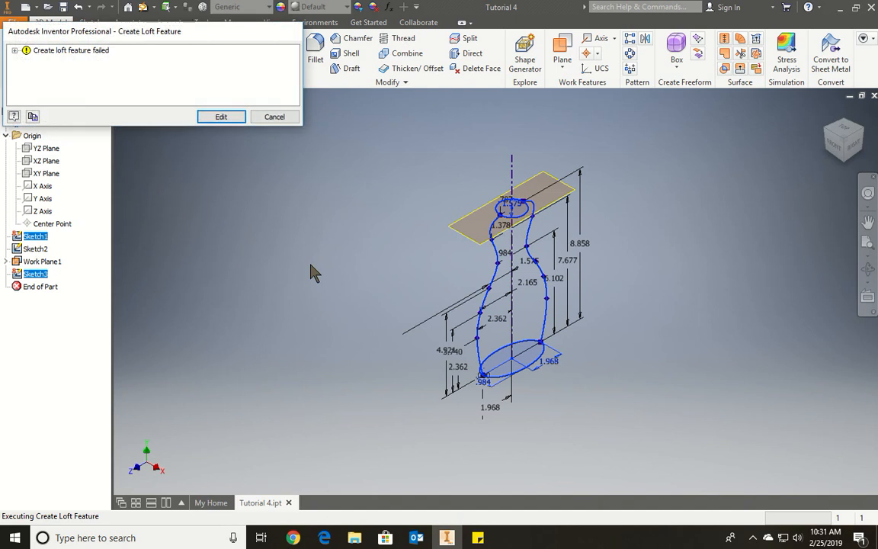
left_click(230, 118)
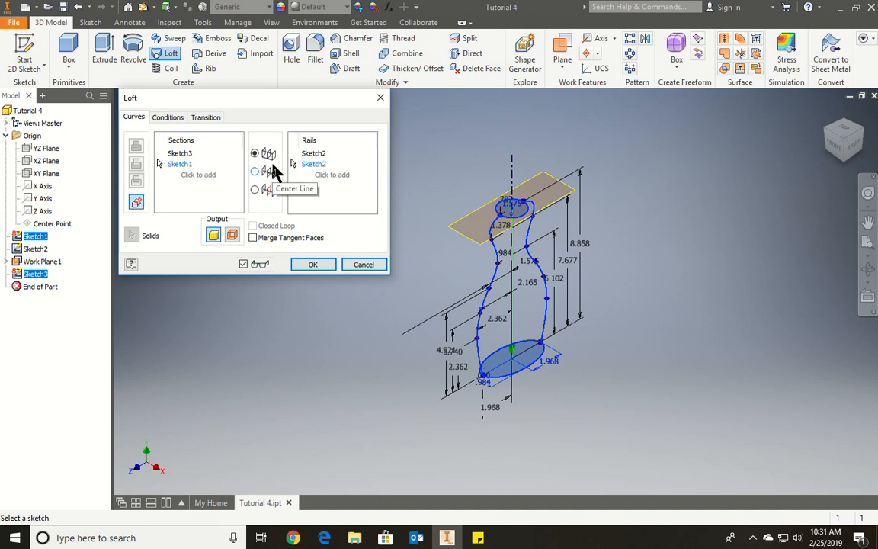
left_click(361, 265)
scroll(519, 217, "down", 10)
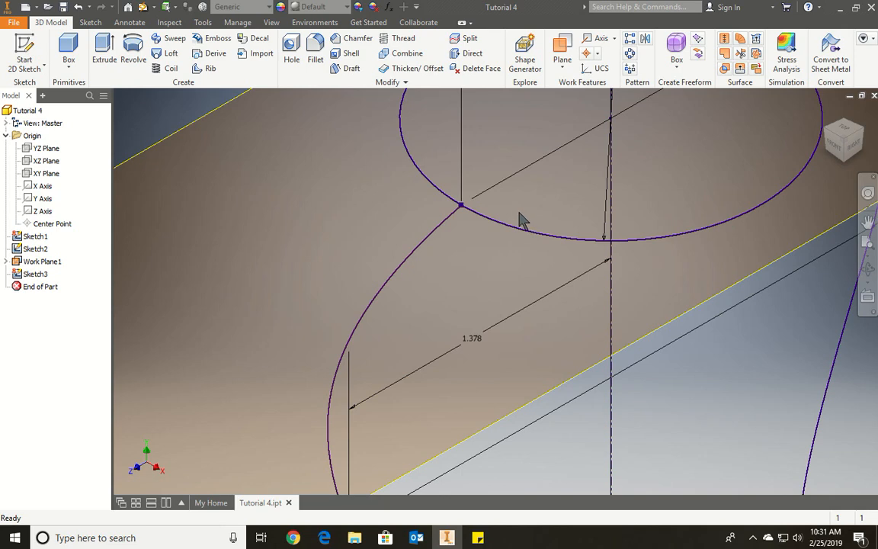
double_click(520, 214)
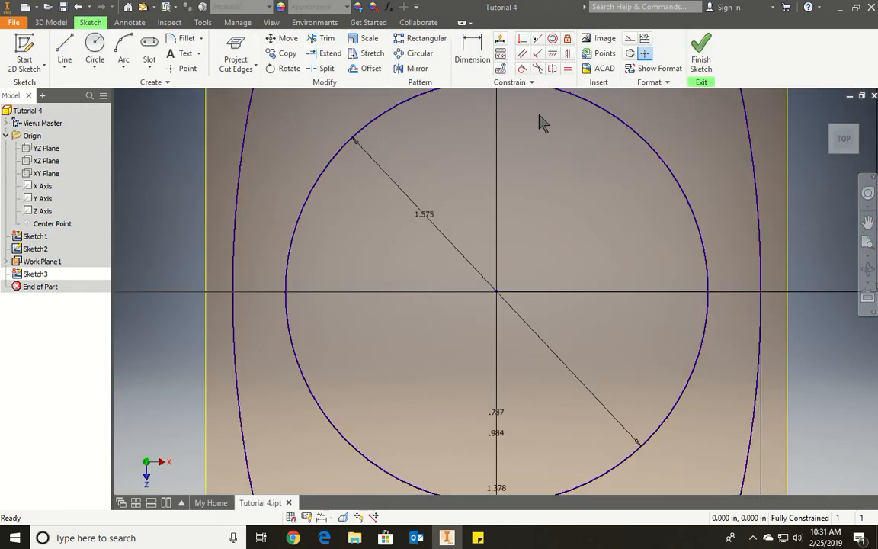
left_click(699, 61)
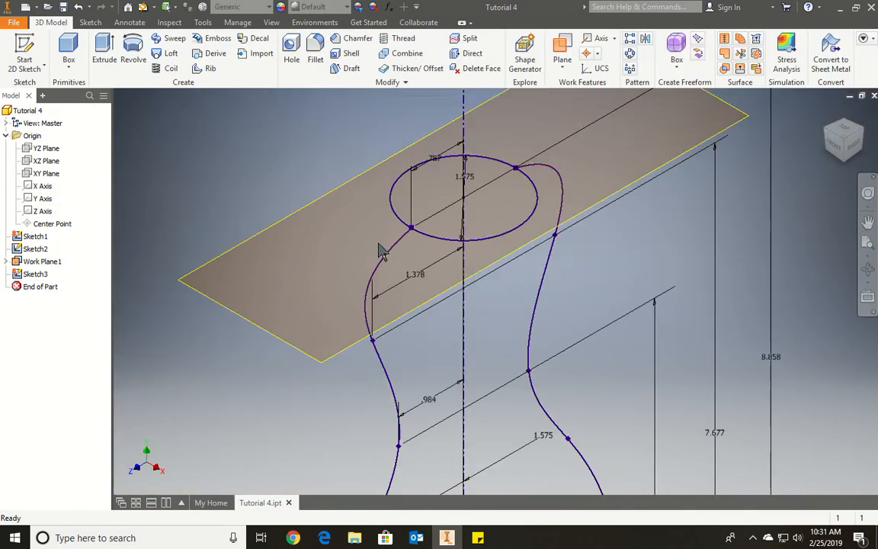
Edit the top circle's sketch to set its diameter to 1.574 in, then finish the sketch
right_click(30, 275)
left_click(67, 294)
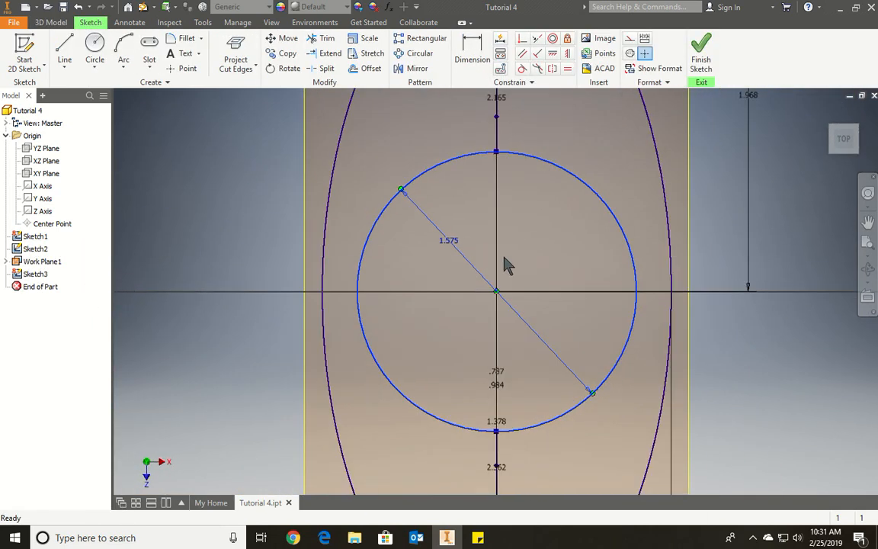
scroll(487, 256, "up", 5)
double_click(447, 247)
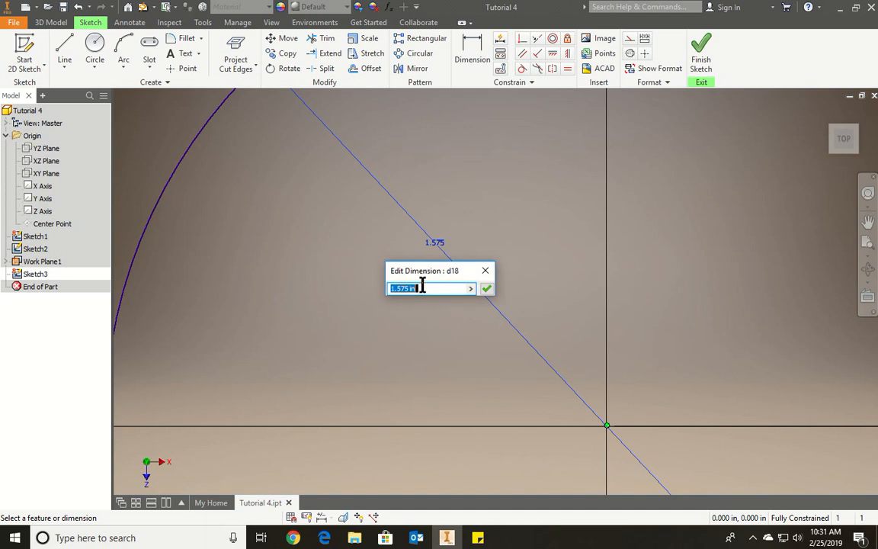
left_click(409, 289)
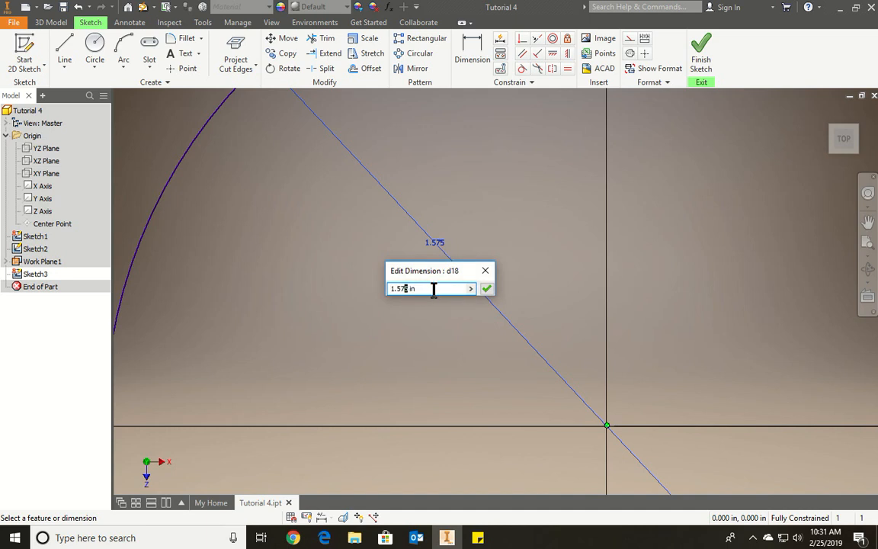
type("4")
key("Return")
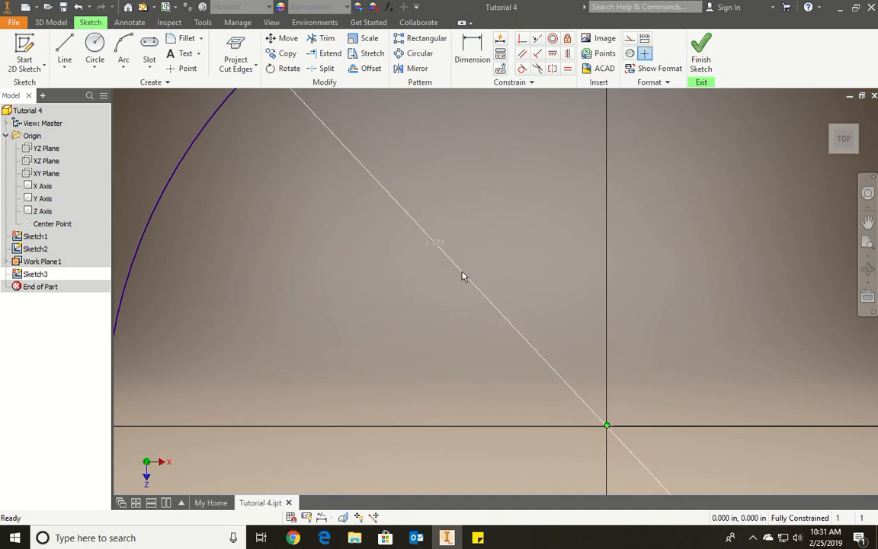
scroll(416, 279, "down", 5)
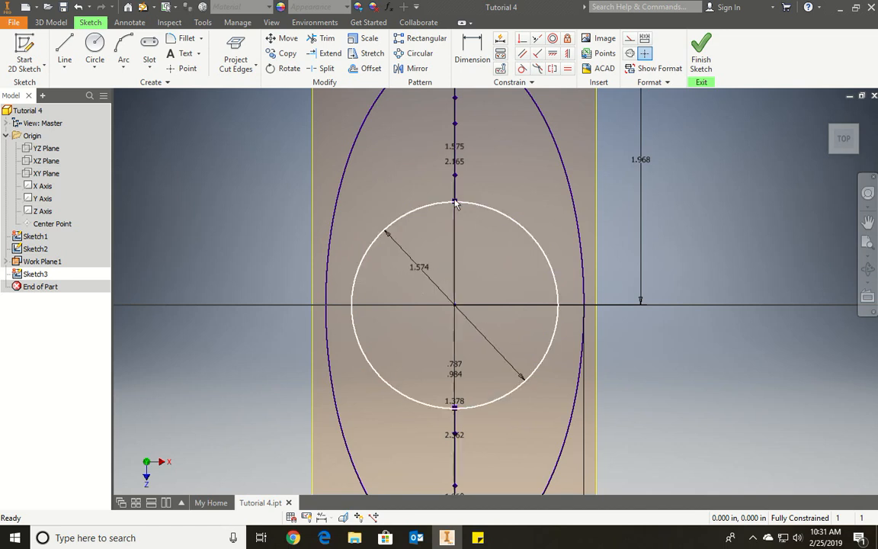
scroll(463, 233, "up", 5)
scroll(459, 235, "down", 6)
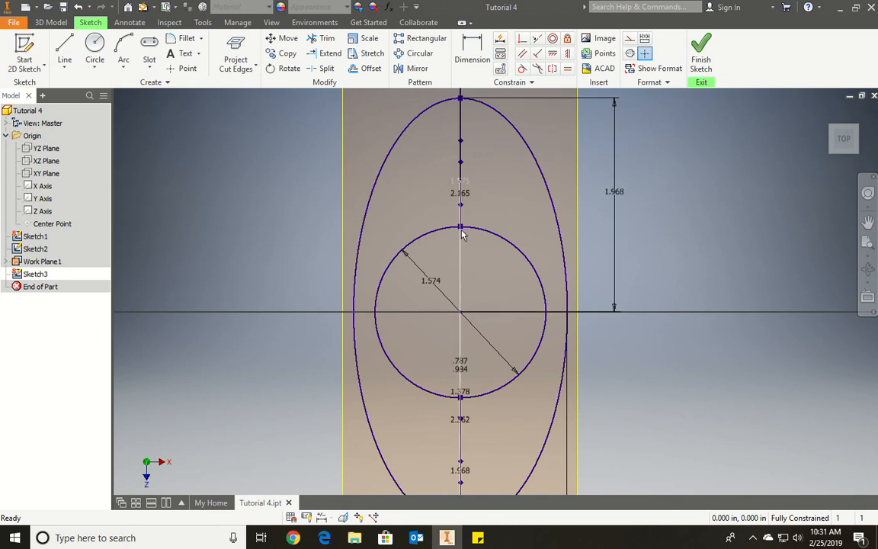
left_click(699, 56)
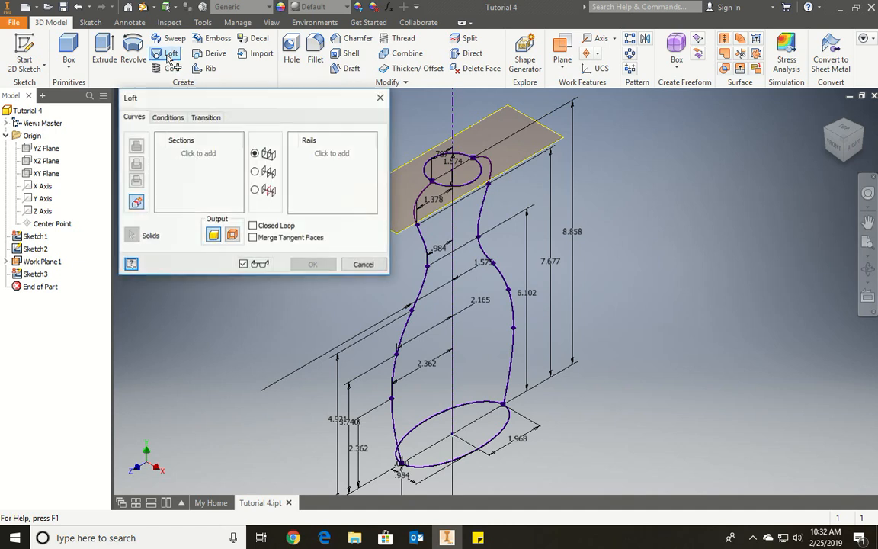
Loft a solid from the top circle to the base ellipse, using both side splines as rails
left_click(197, 154)
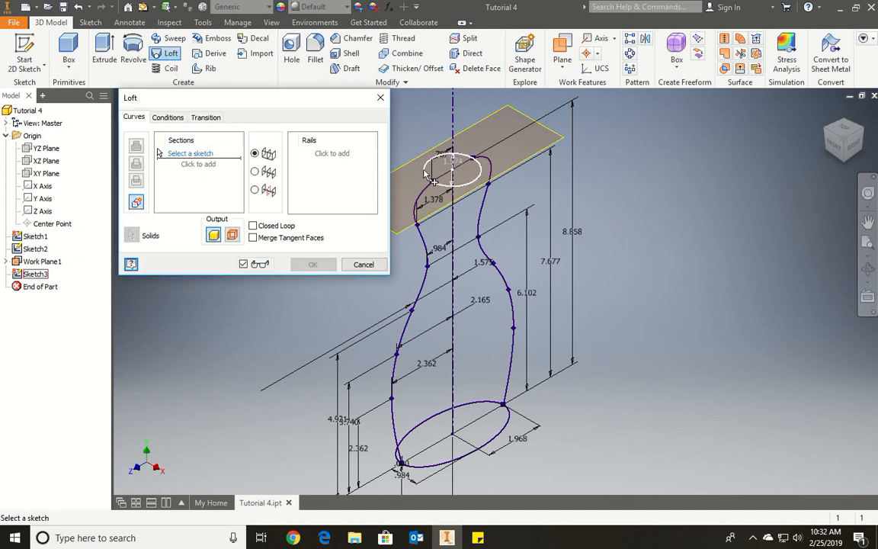
left_click(386, 162)
left_click(491, 430)
left_click(312, 155)
left_click(449, 206)
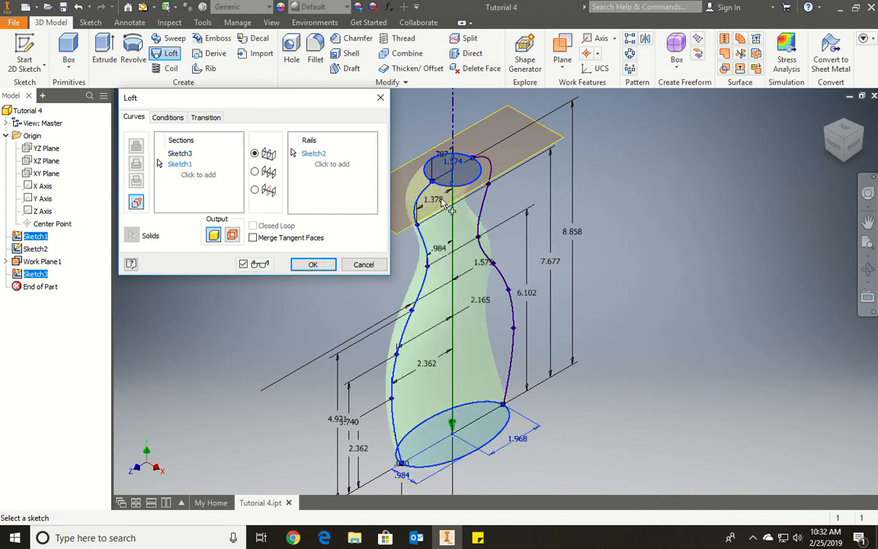
left_click(489, 178)
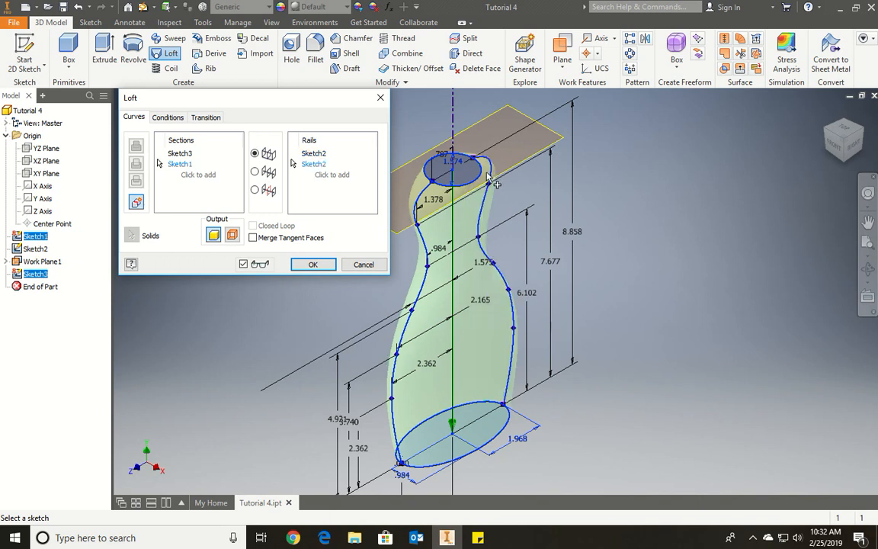
left_click(312, 264)
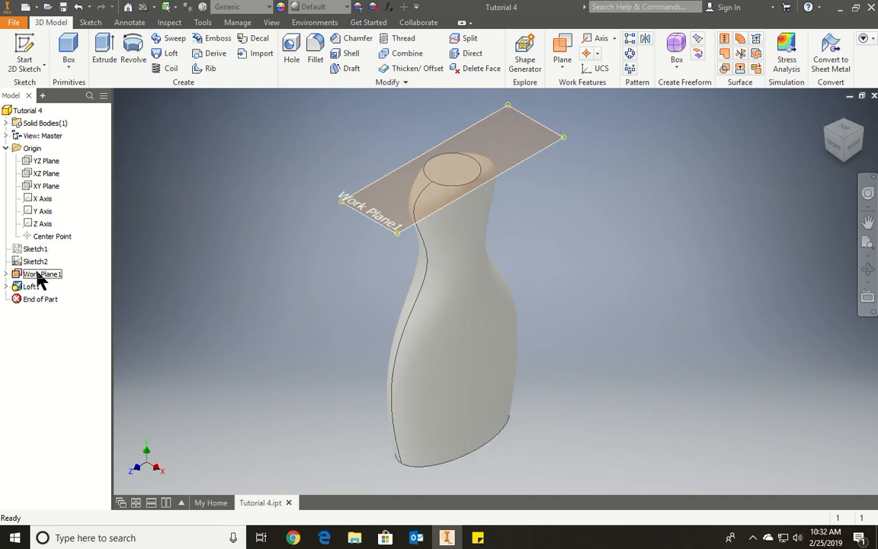
Start a new sketch on the offset work plane at the top of the lofted body
middle_click_drag(539, 369, 555, 337, "shift")
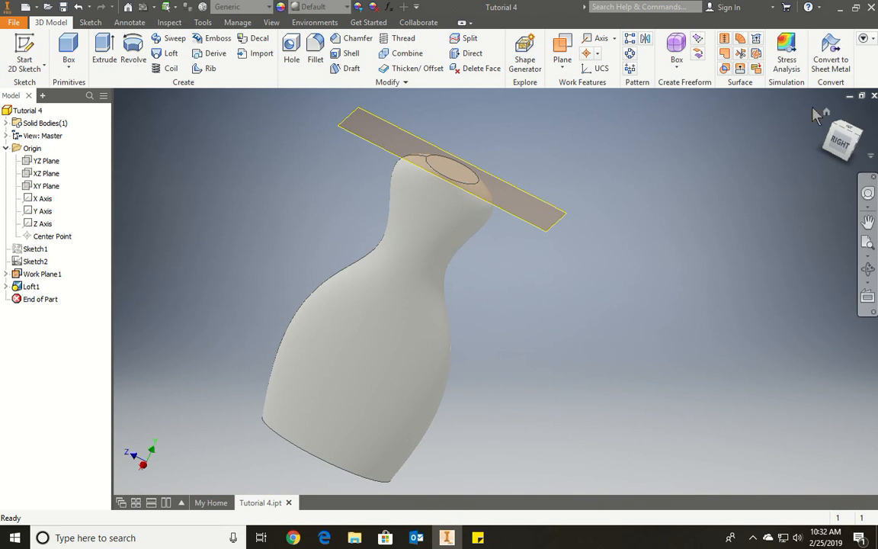
left_click(827, 113)
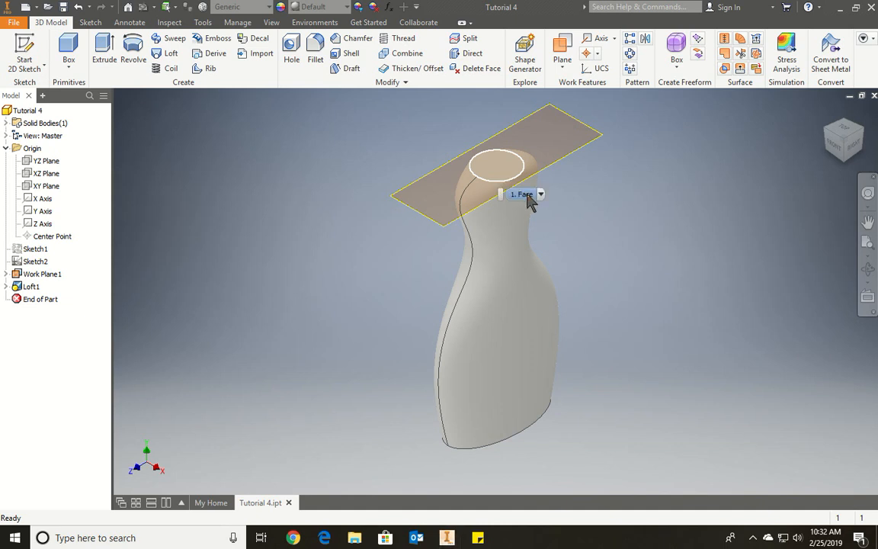
left_click(80, 59)
left_click(25, 52)
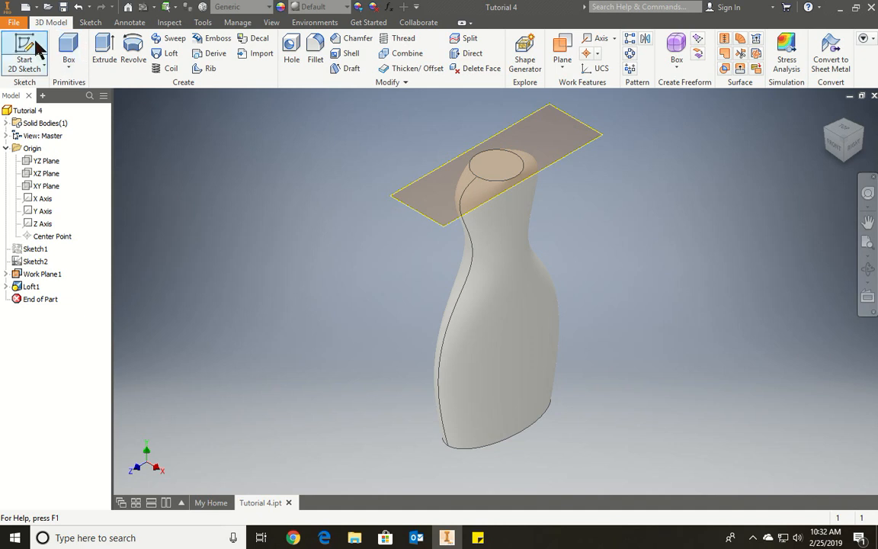
left_click(580, 159)
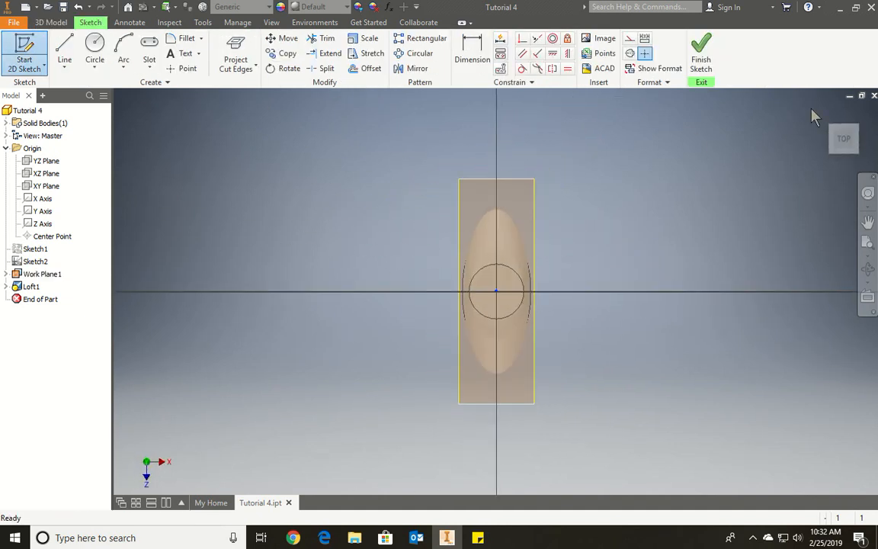
left_click(872, 119)
scroll(509, 295, "down", 5)
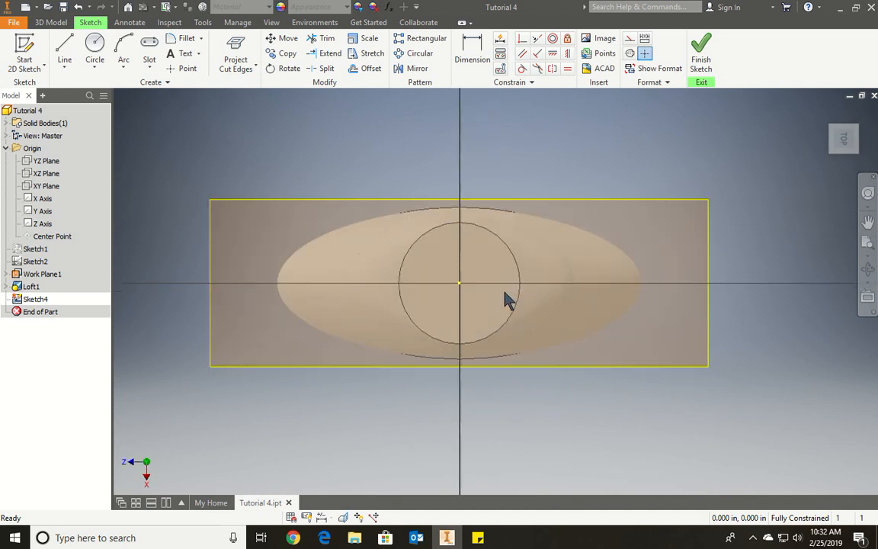
scroll(506, 299, "down", 3)
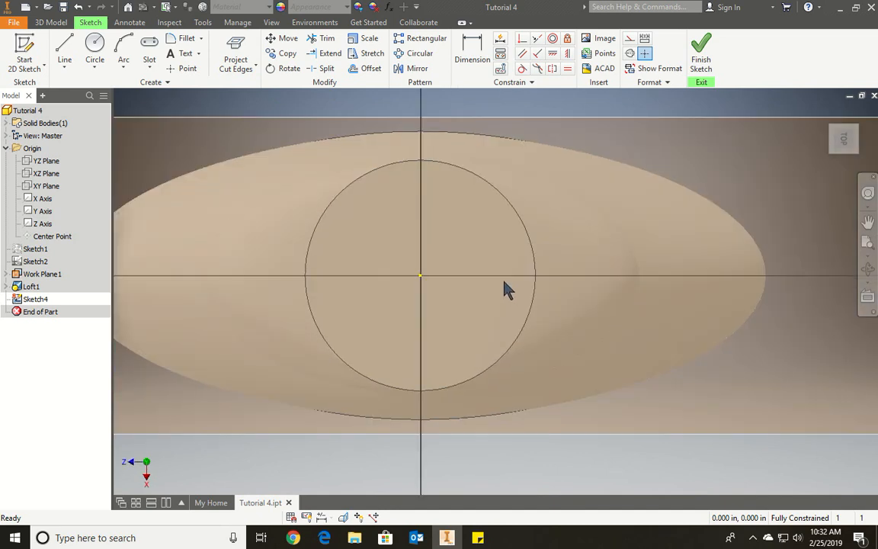
Draw a 1.574 in circle centered on the origin over the loft's top edge and extrude it 1 in upward
left_click(95, 47)
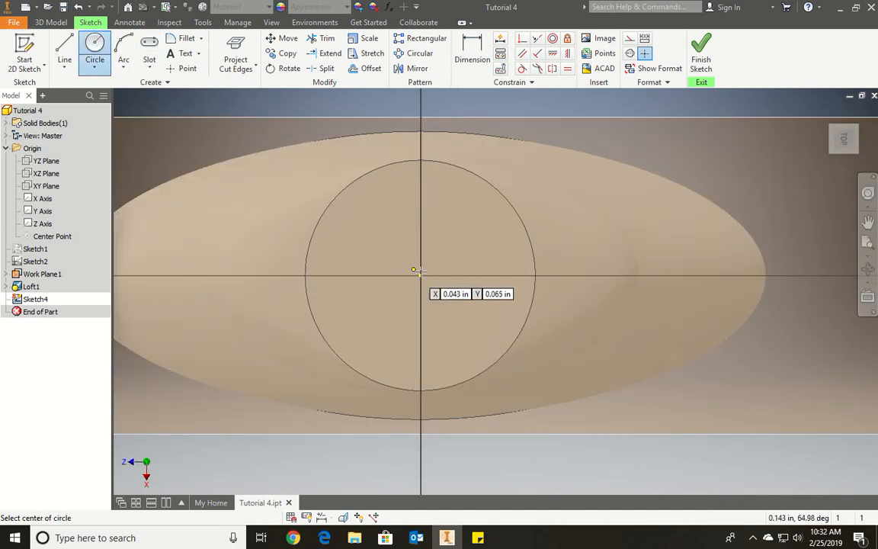
left_click(420, 274)
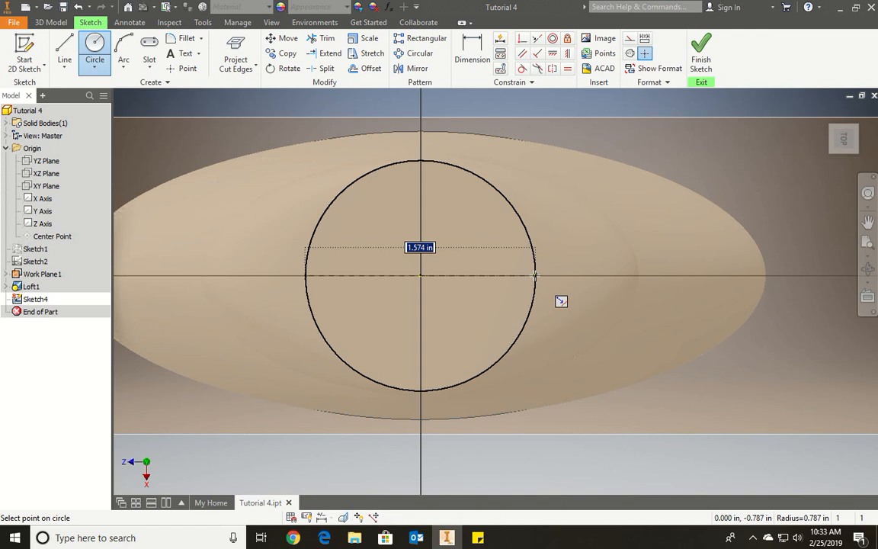
left_click(536, 276)
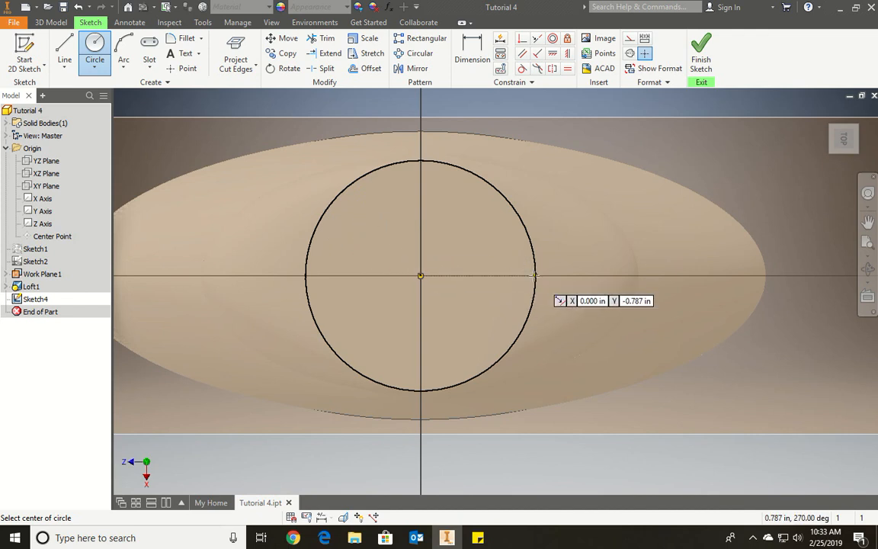
left_click(701, 52)
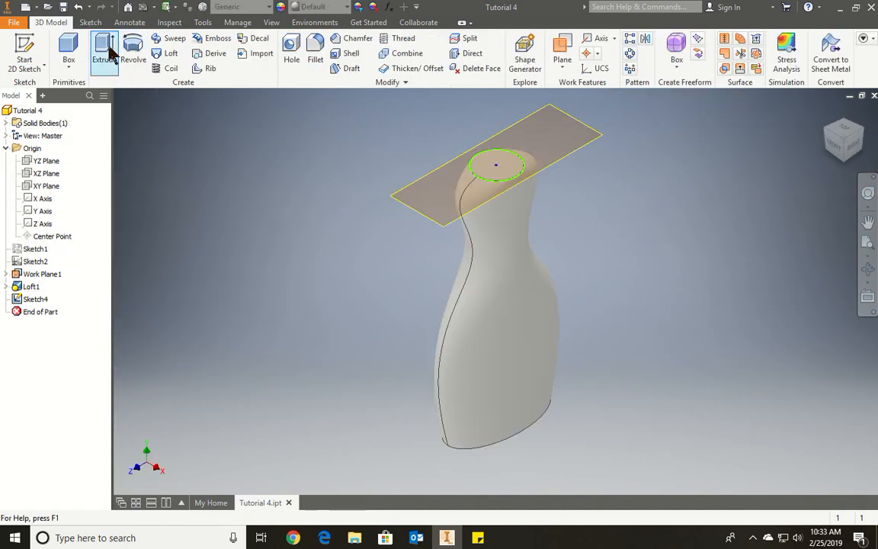
left_click(106, 52)
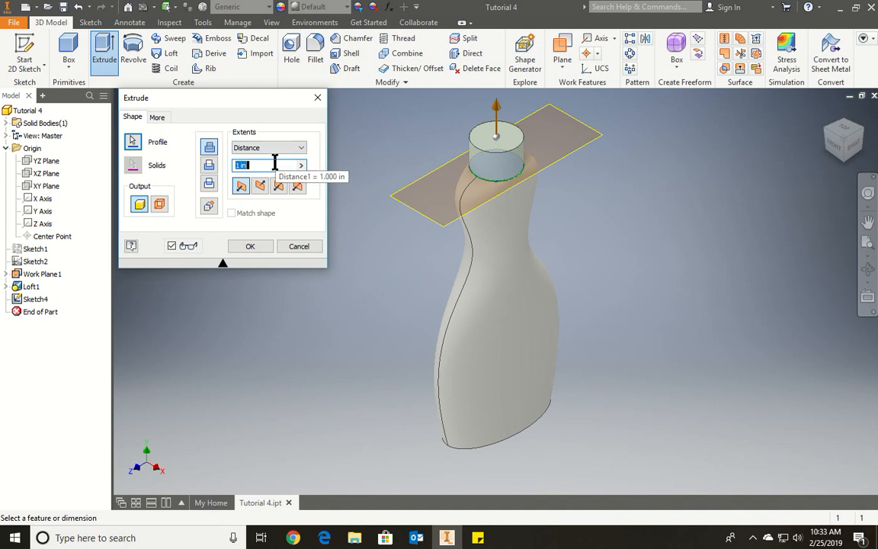
left_click(250, 246)
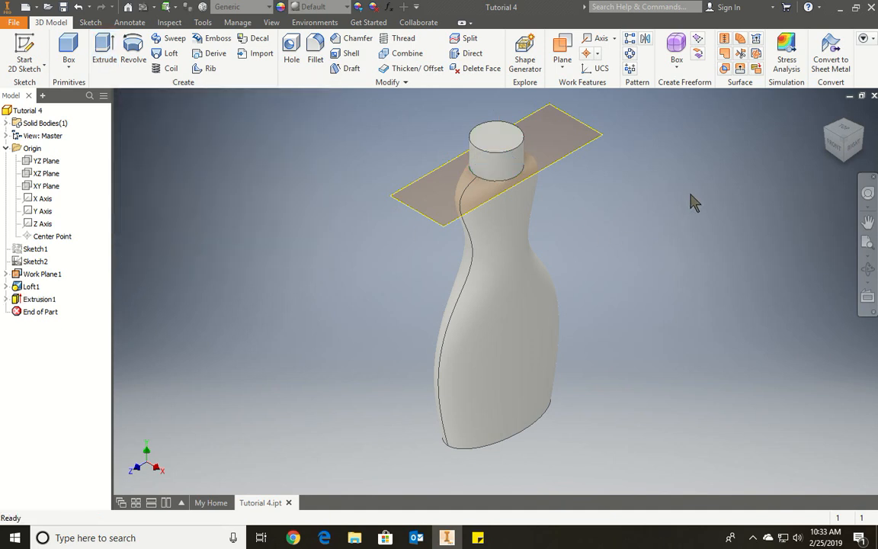
Delete the neck extrusion together with its consumed sketch
right_click(49, 302)
left_click(88, 318)
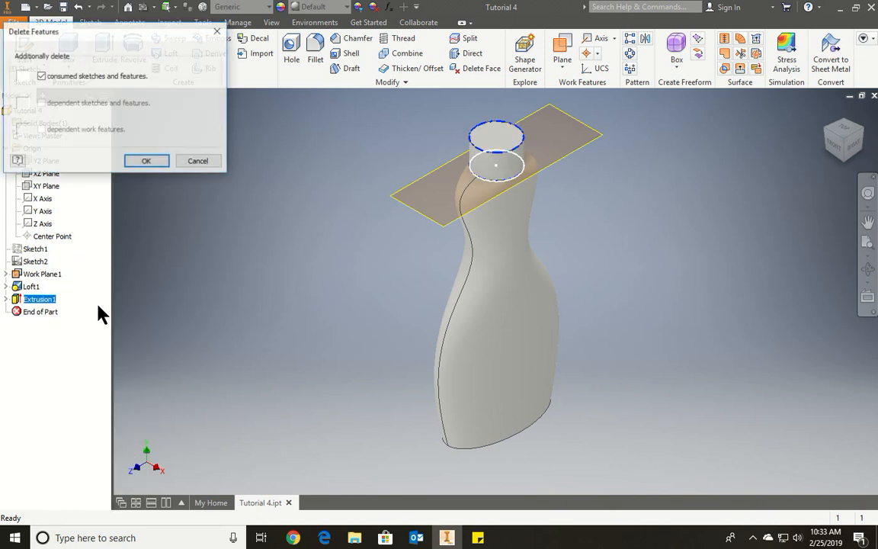
left_click(128, 165)
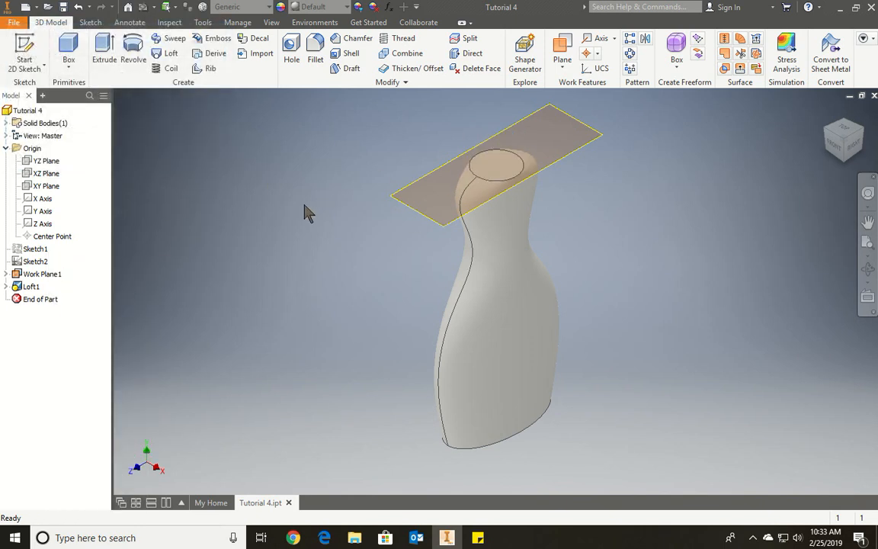
Try to extrude the neck directly from the top circle sketch already consumed by the loft
left_click(99, 51)
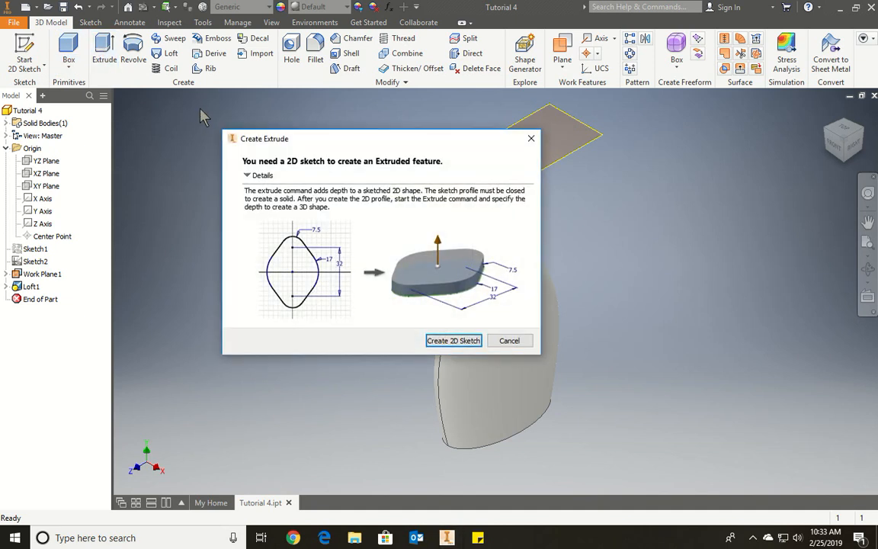
left_click(531, 135)
left_click(7, 287)
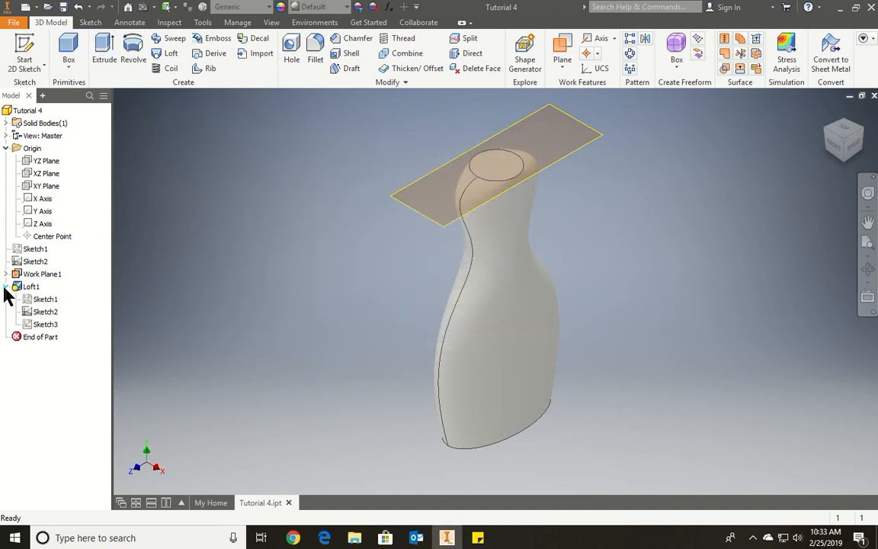
left_click(47, 300)
left_click(47, 312)
left_click(54, 324)
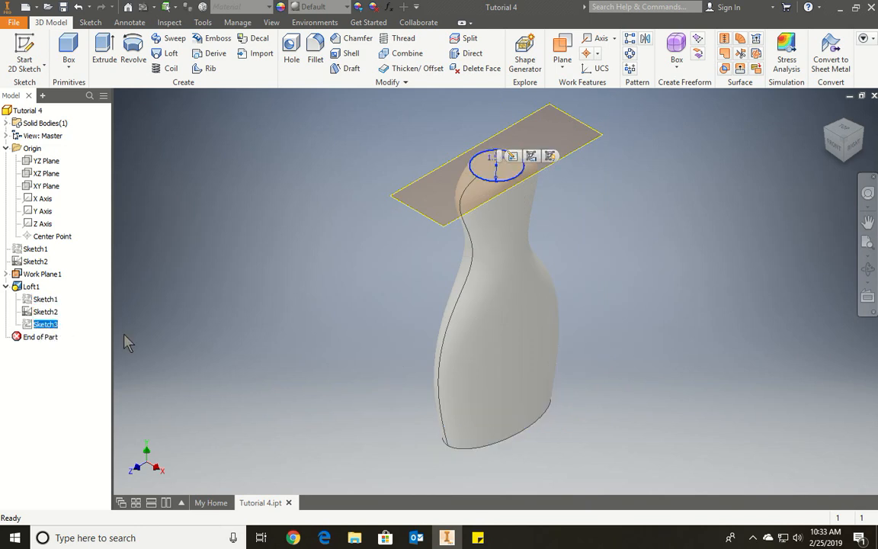
left_click(105, 50)
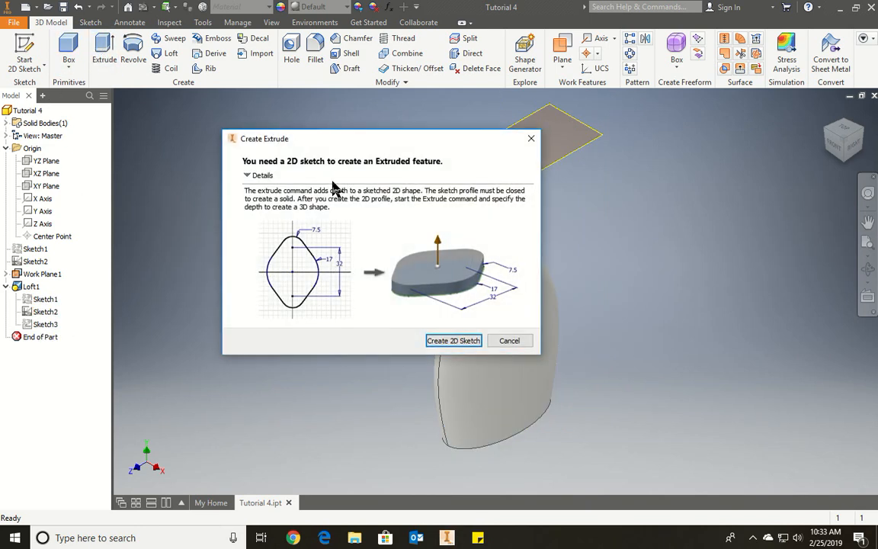
left_click(457, 340)
left_click(501, 148)
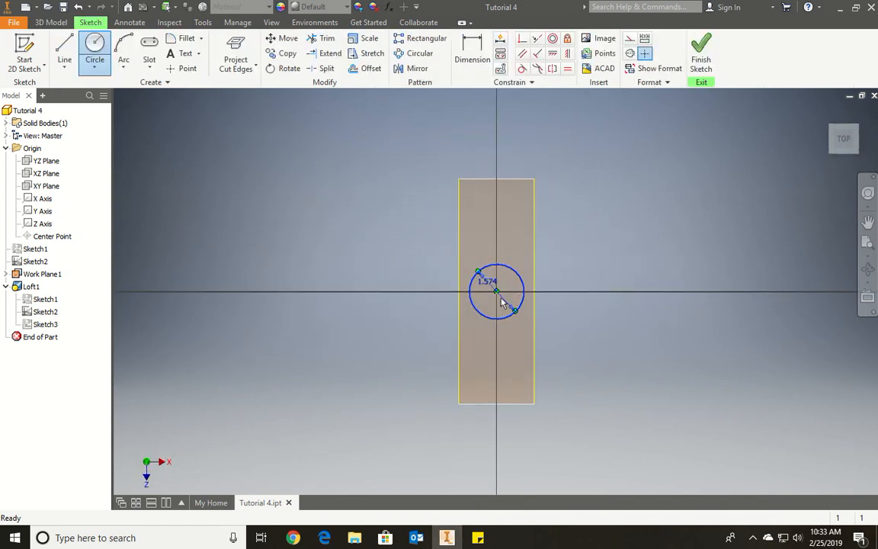
left_click(52, 22)
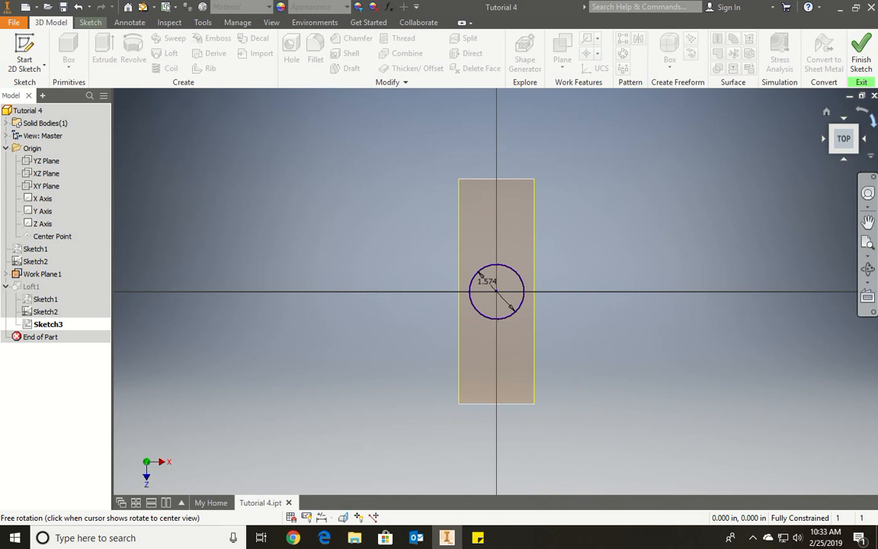
left_click(859, 56)
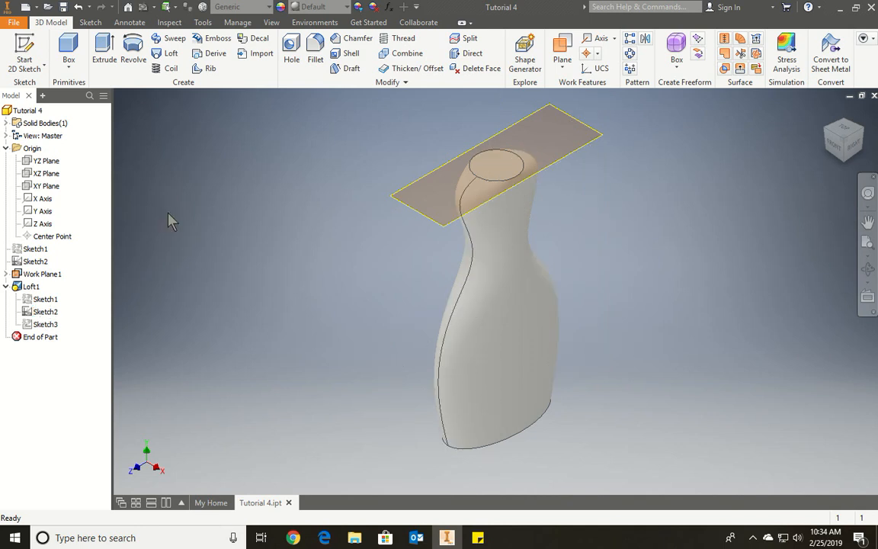
Sketch a circle on the offset work plane, centered on the origin and matching the loft's circular top edge
left_click(27, 42)
left_click(526, 122)
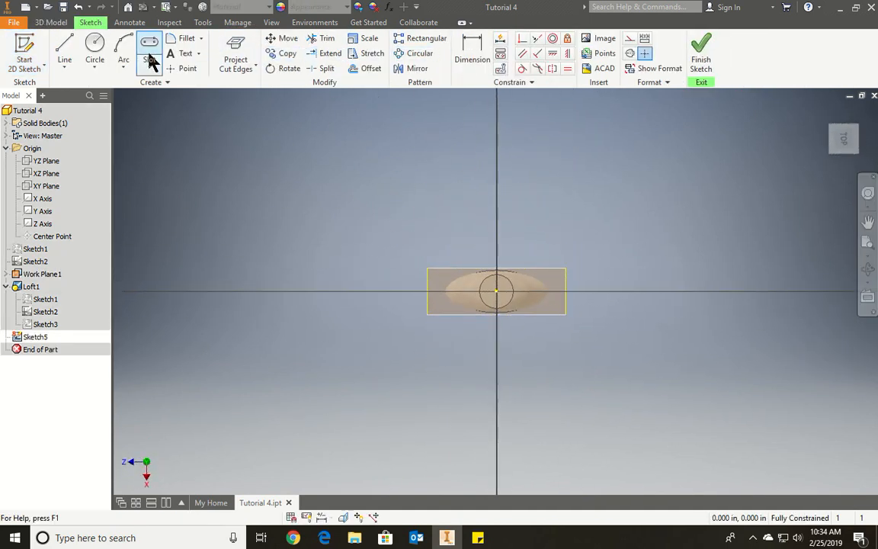
left_click(96, 47)
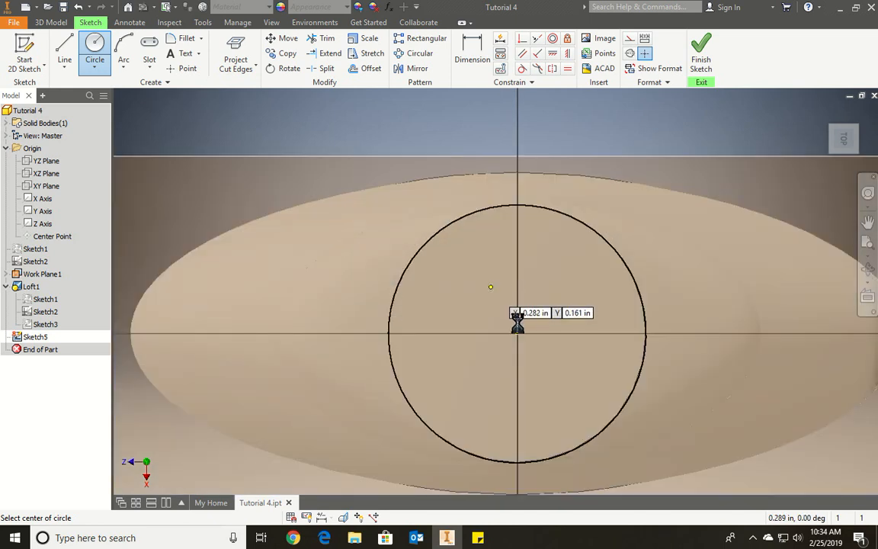
left_click(518, 333)
left_click(651, 336)
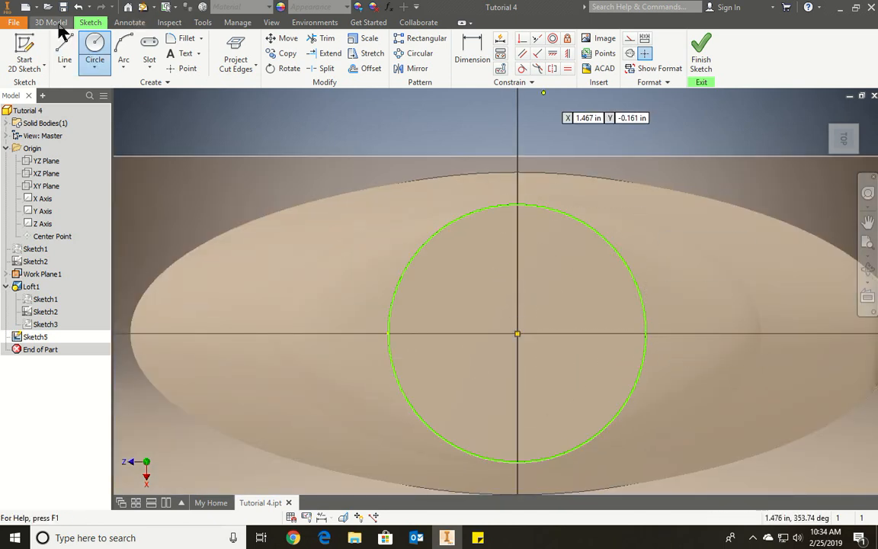
Finish the sketch and extrude the circle 1 in upward to form the bottle neck
left_click(703, 52)
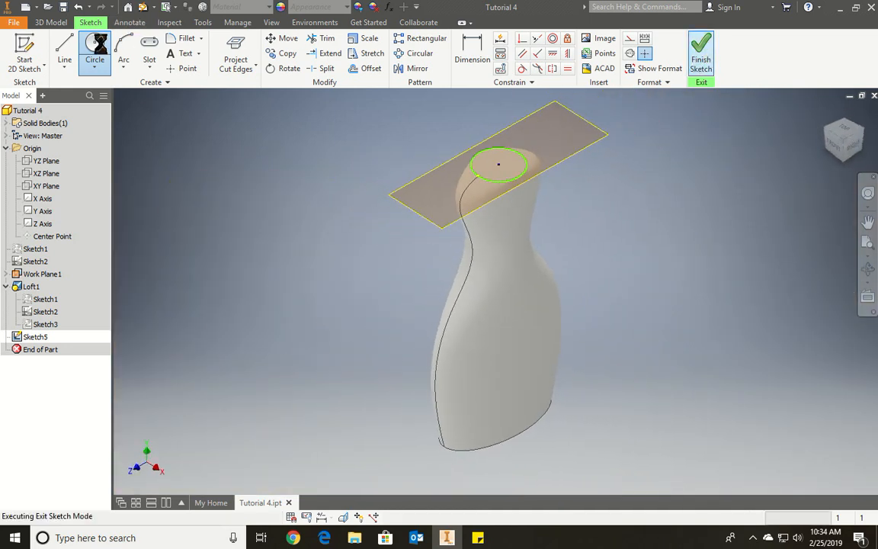
left_click(105, 53)
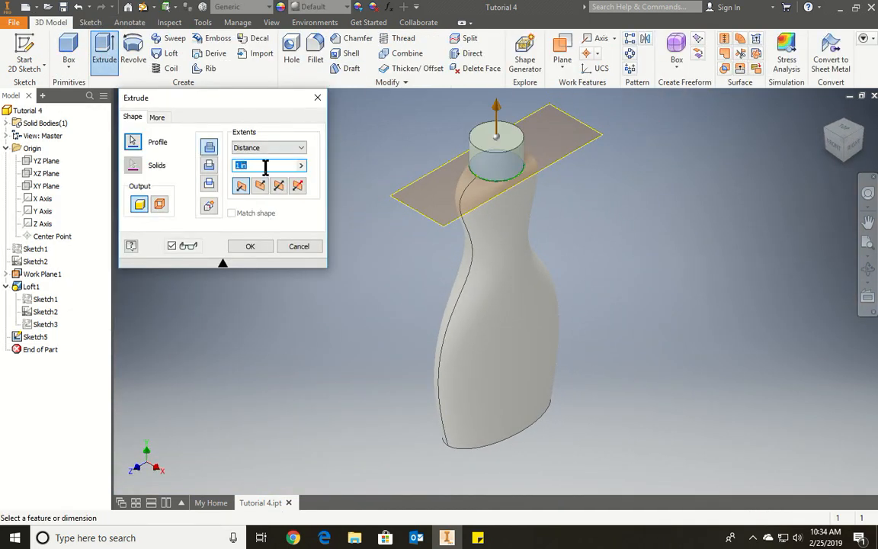
left_click(250, 246)
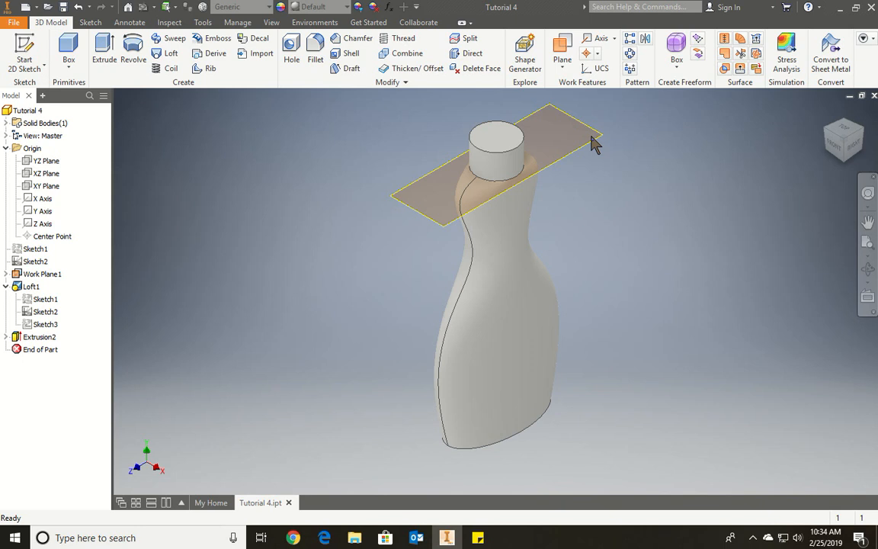
Create a work plane offset 2 in from the YZ plane, in front of the bottle's broad side
left_click(564, 68)
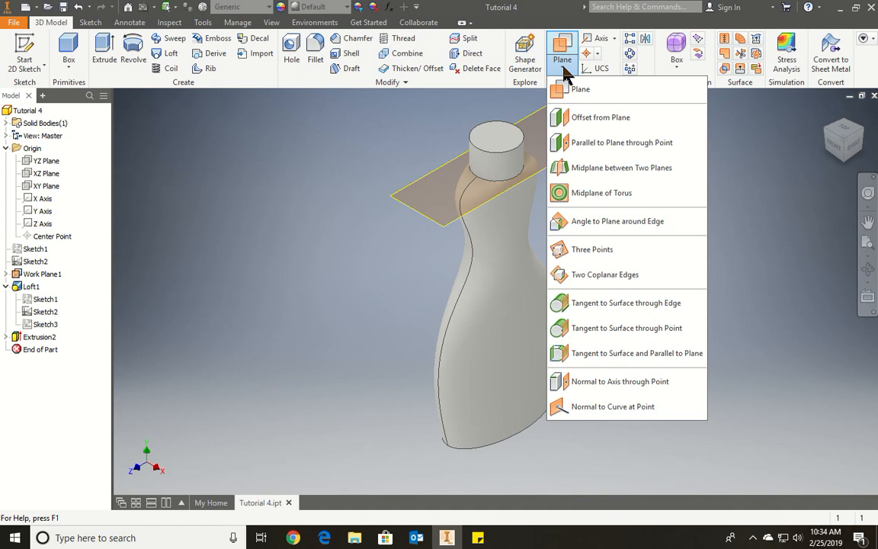
left_click(607, 119)
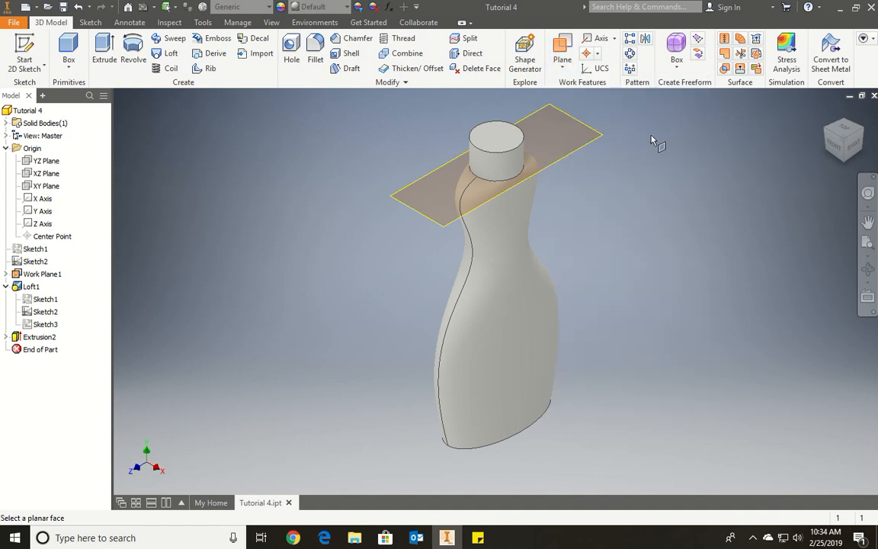
left_click(54, 161)
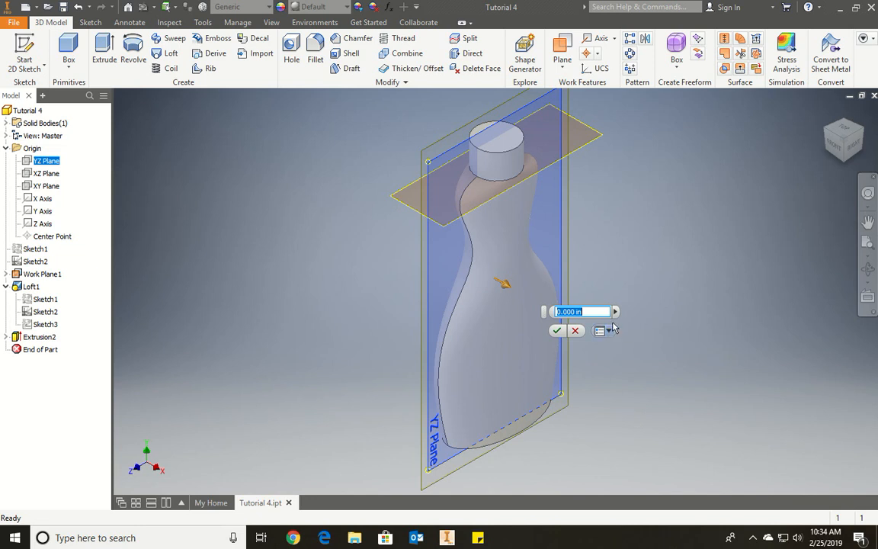
type("2")
key("Return")
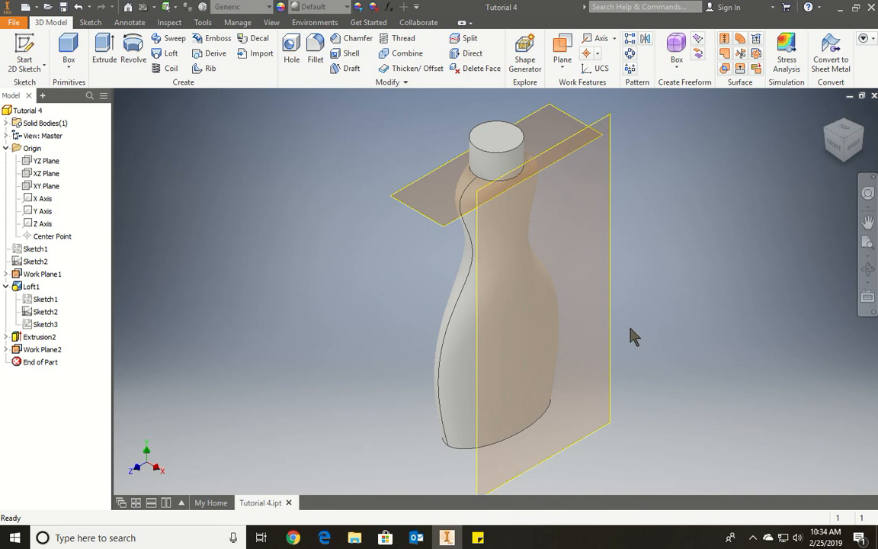
Sketch an ellipse on the new work plane, centered on the vertical axis about 2.77 in above the origin, with radii about 1.58 by 1.19 in
left_click(25, 55)
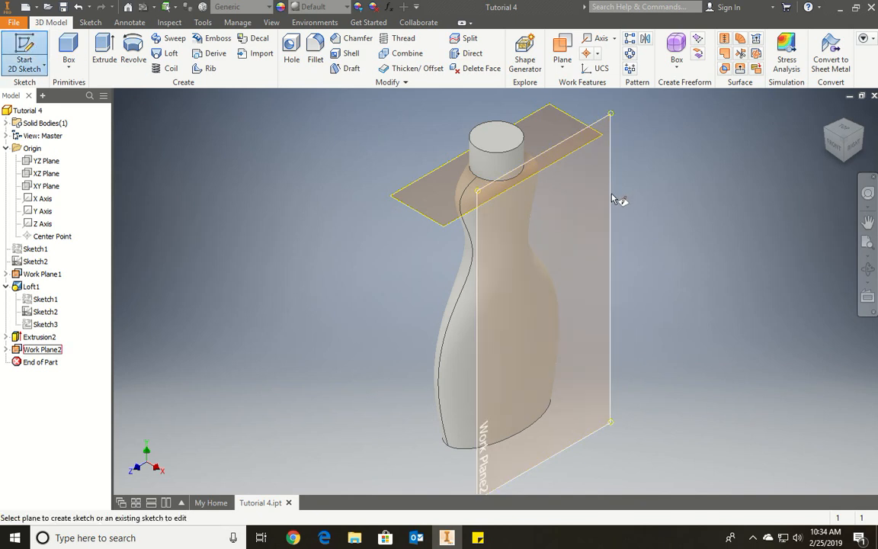
left_click(613, 196)
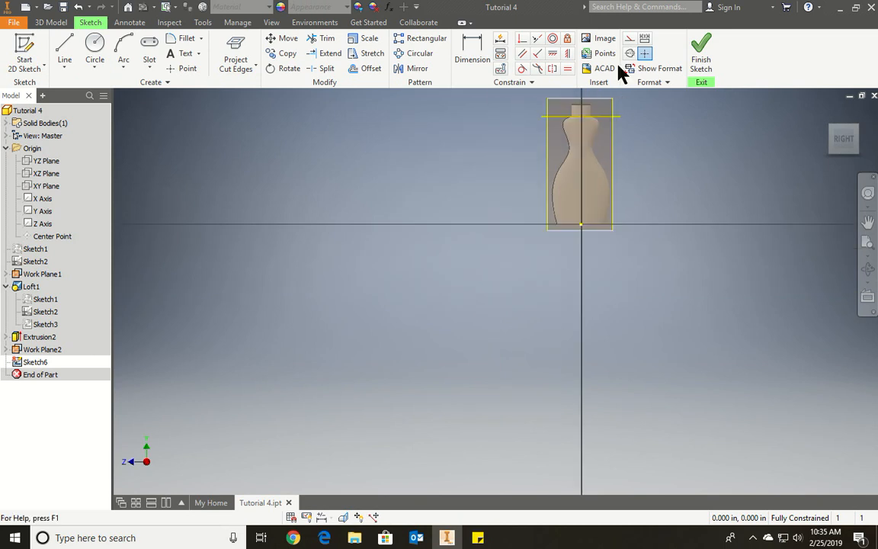
scroll(625, 108, "down", 5)
scroll(569, 147, "up", 2)
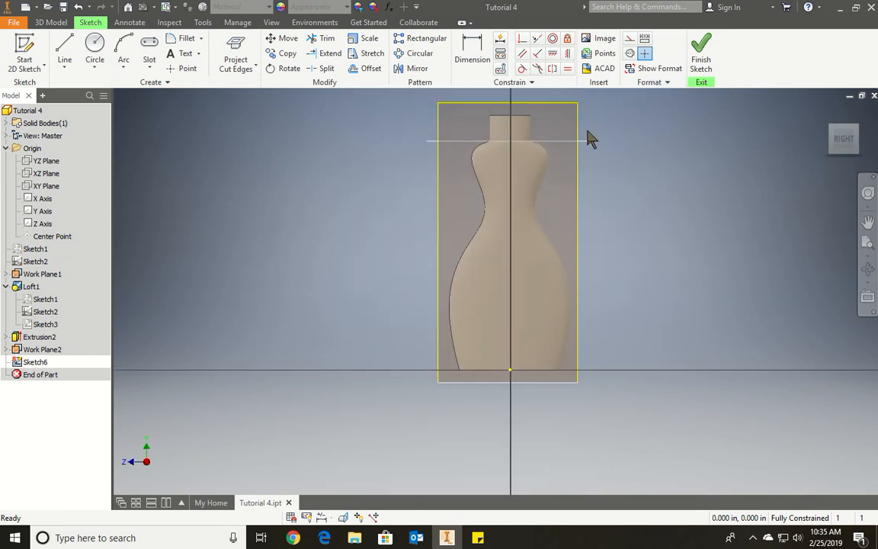
scroll(592, 138, "down", 3)
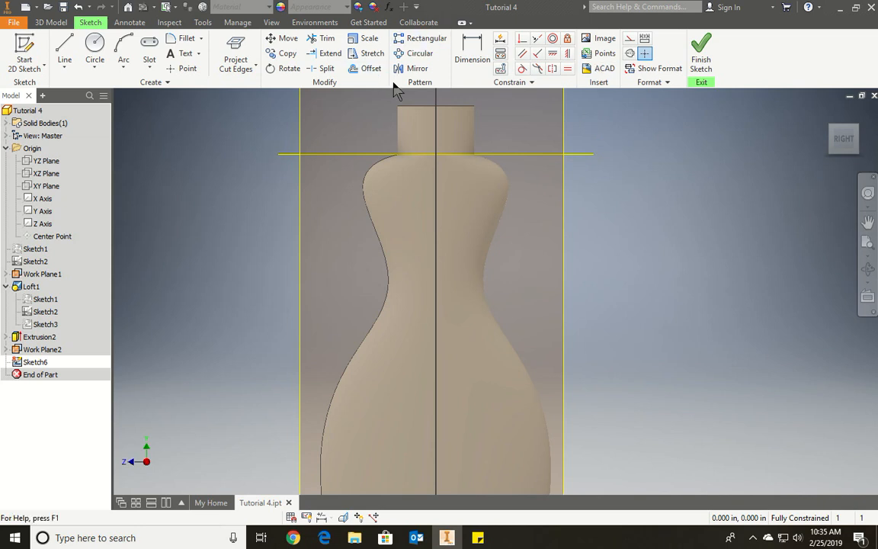
left_click(93, 70)
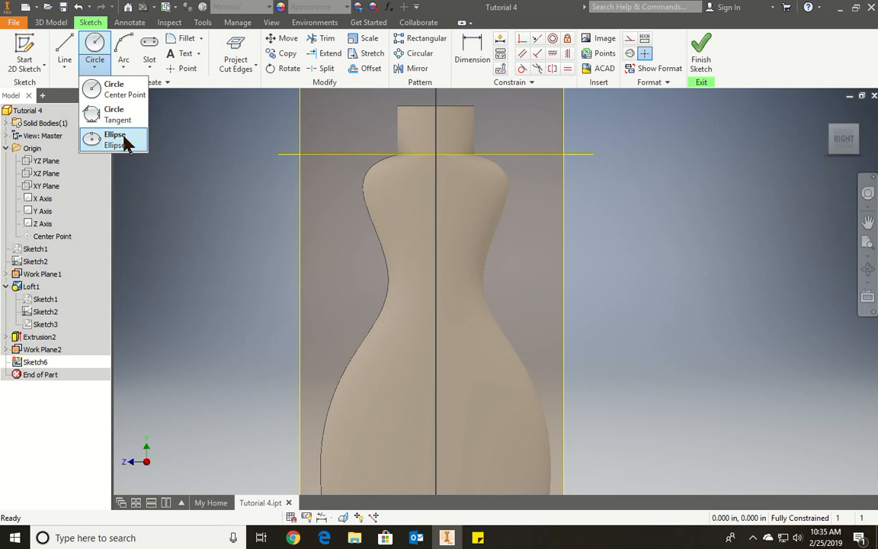
left_click(122, 141)
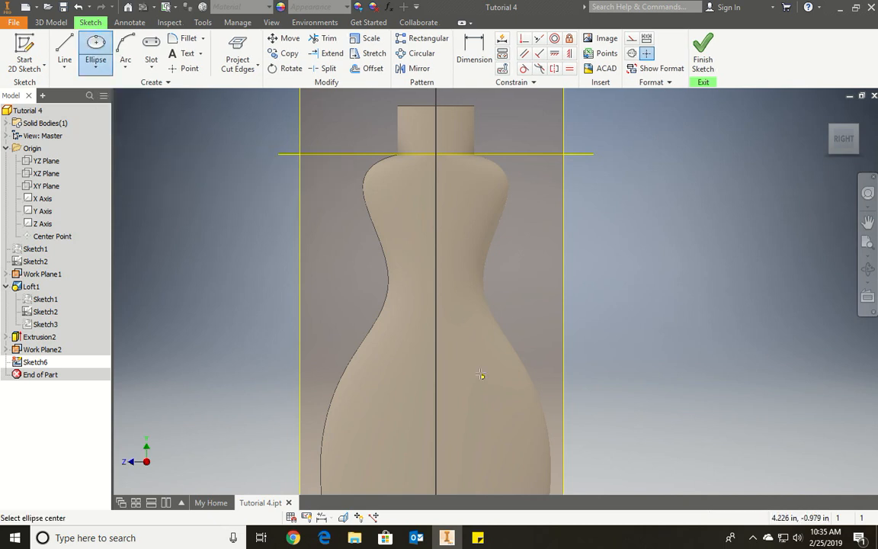
scroll(444, 372, "up", 4)
scroll(444, 392, "down", 5)
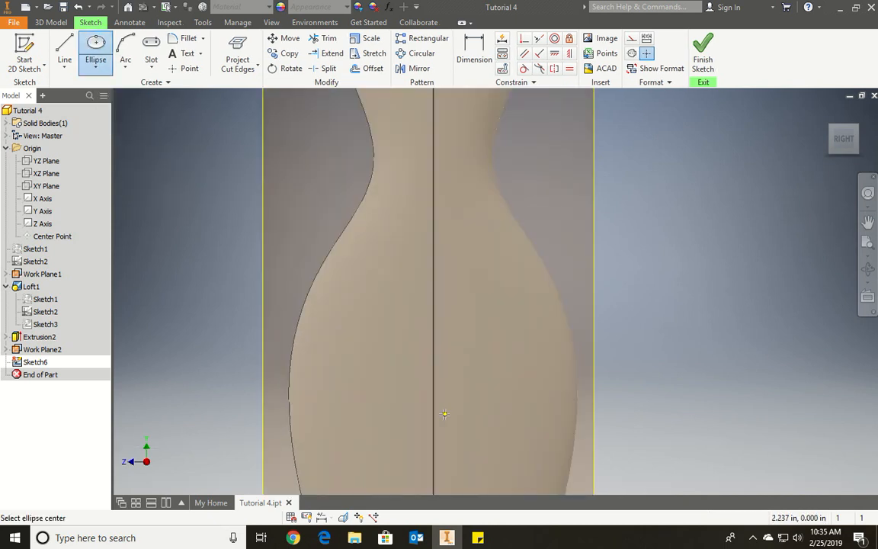
scroll(435, 342, "up", 6)
scroll(428, 394, "down", 5)
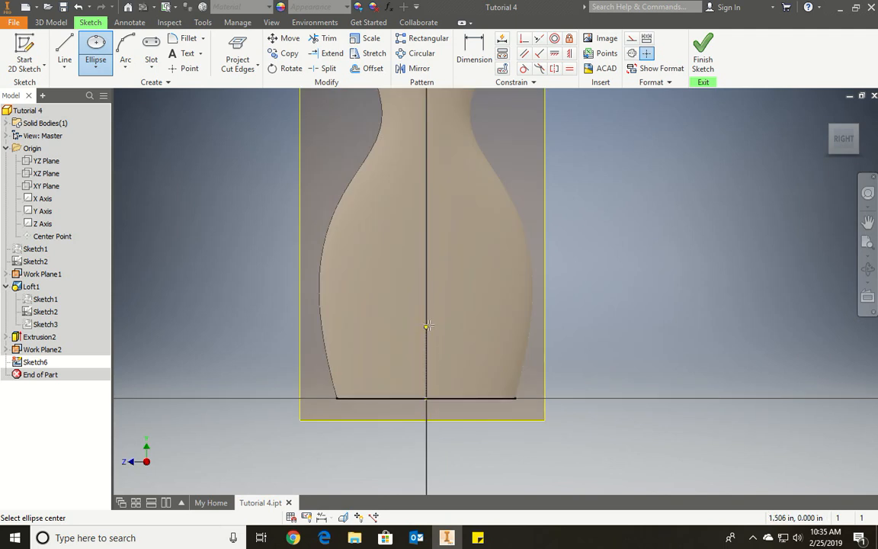
left_click(426, 273)
left_click(497, 273)
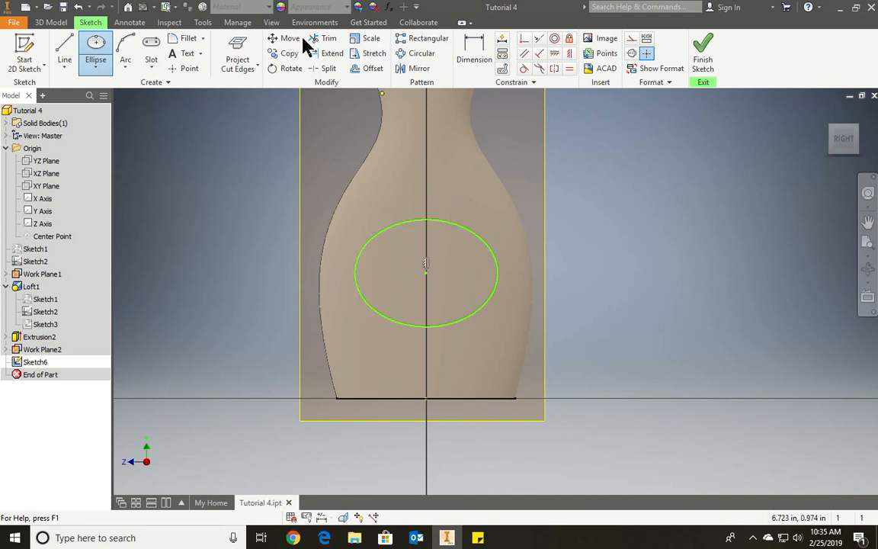
Dimension the ellipse's center at 2.55 in above the origin
left_click(473, 49)
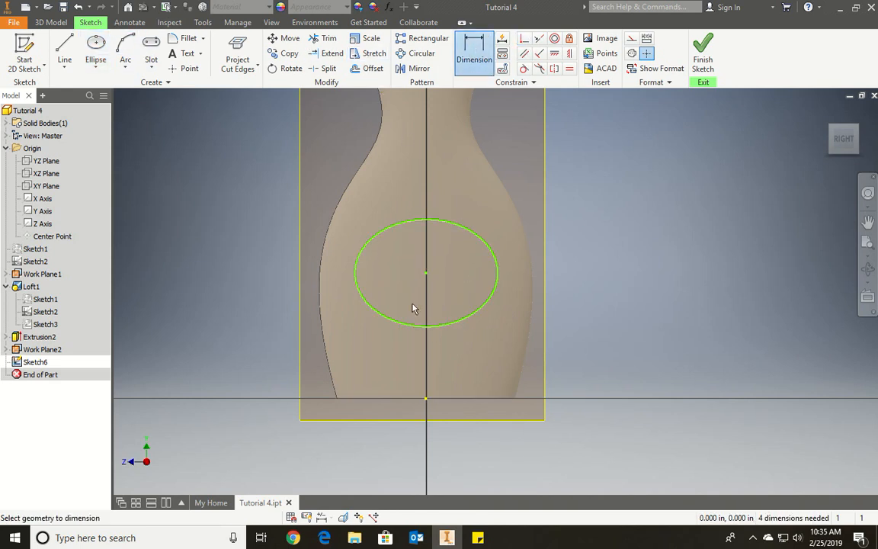
left_click(426, 272)
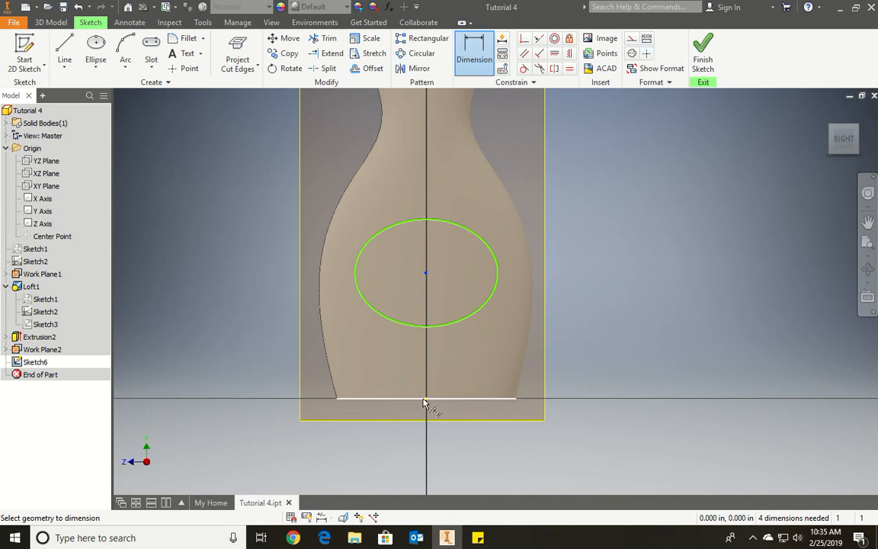
left_click(426, 399)
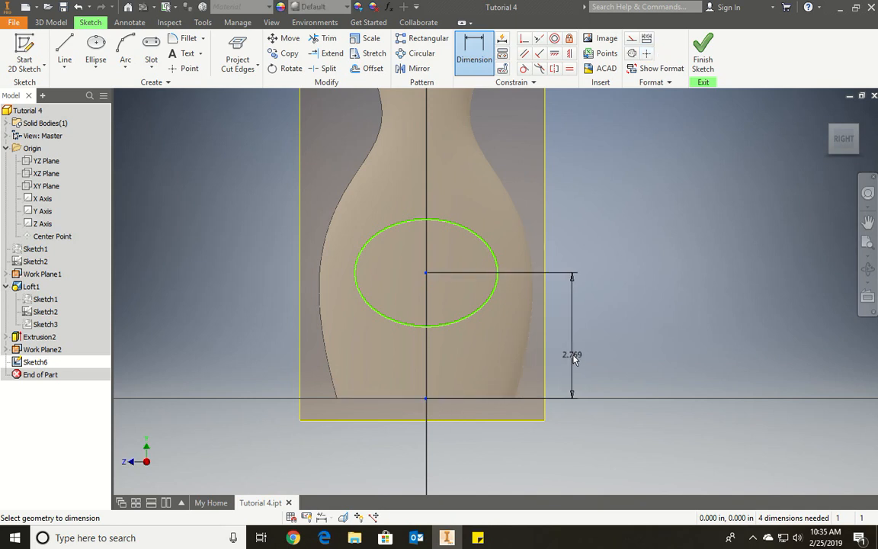
left_click(574, 359)
type("0")
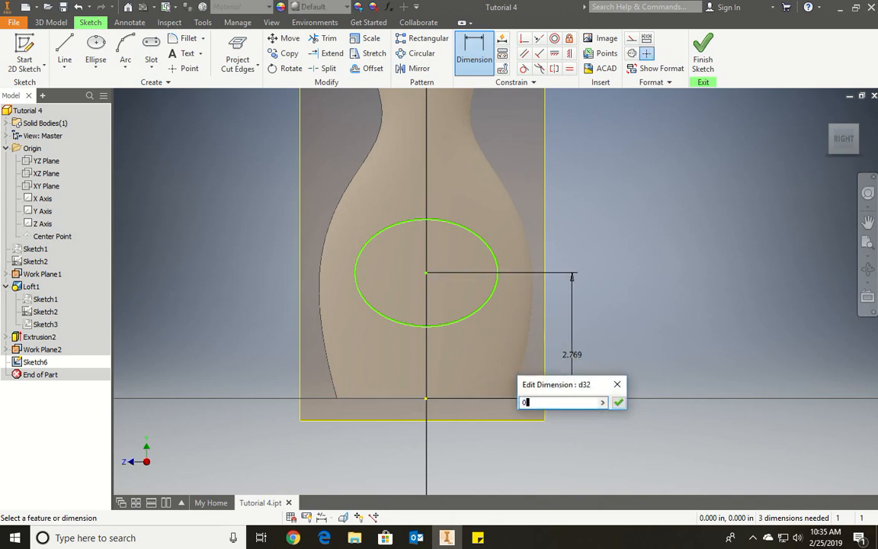
type(".55")
key("Return")
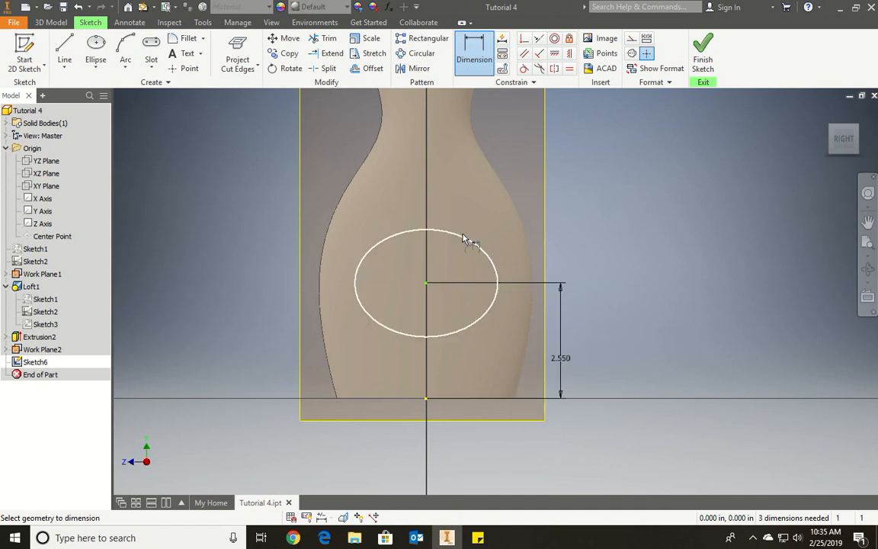
Dimension the ellipse's horizontal radius as 2 in and its vertical radius as 1.350 in
left_click(471, 242)
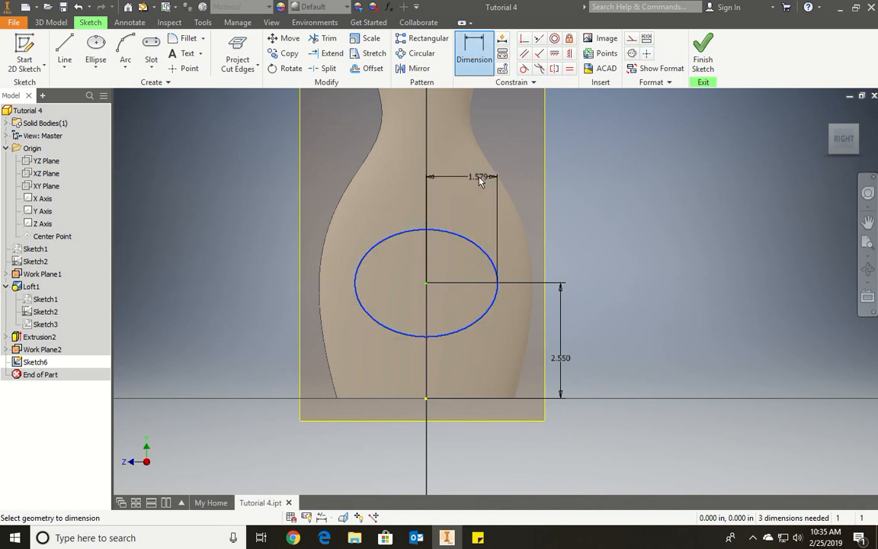
left_click(576, 175)
type("2")
key("Return")
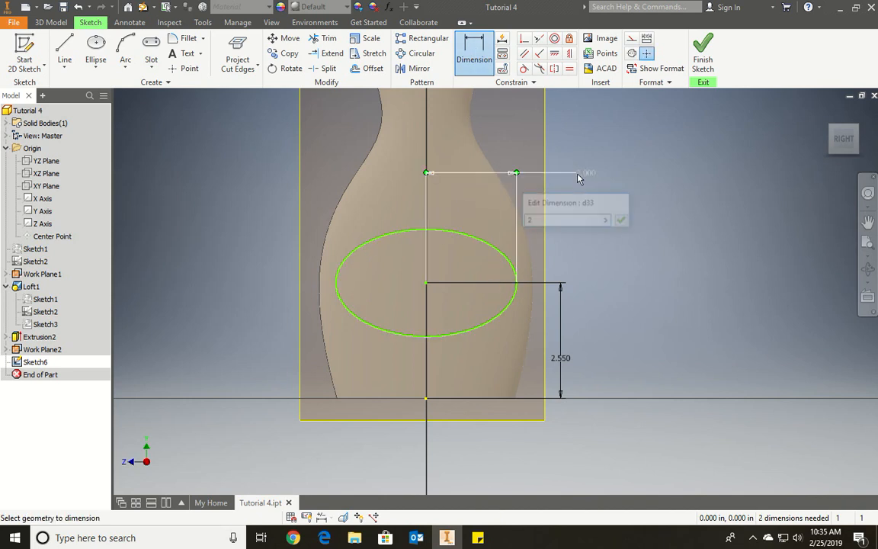
left_click(494, 323)
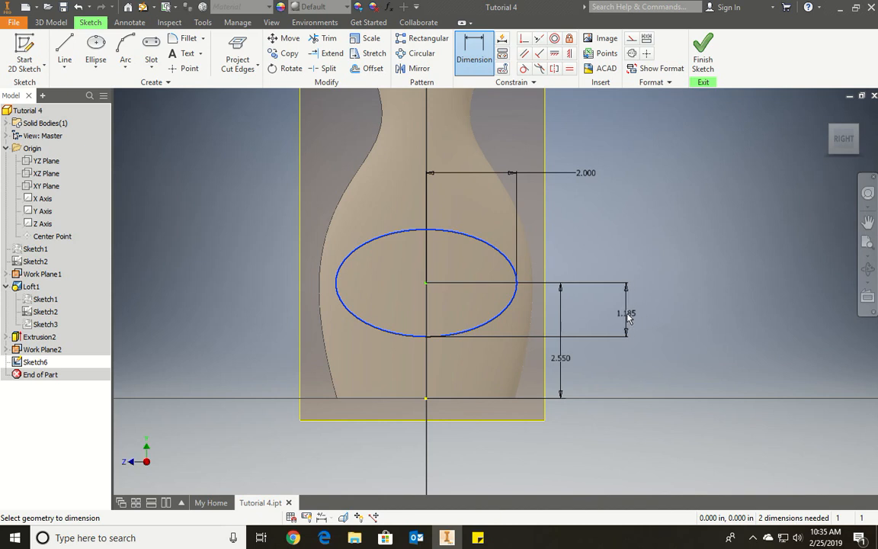
left_click(629, 318)
type("1.350")
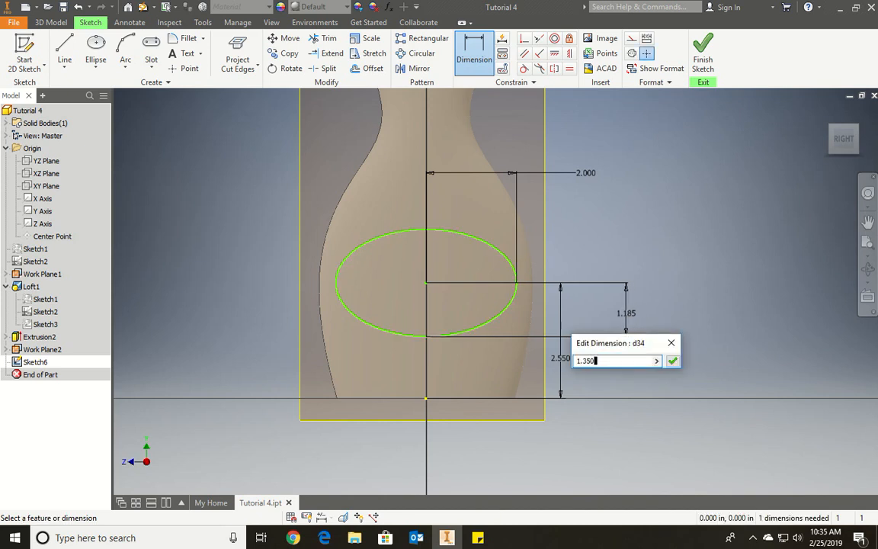
key("Return")
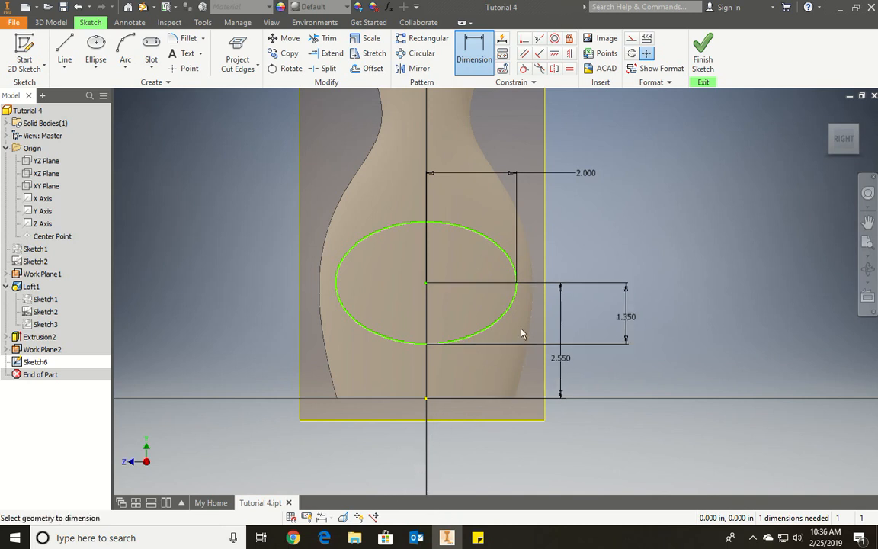
Finish the sketch and engrave the ellipse into the bottle's side with the Emboss tool at a depth of 0.125 in
left_click(703, 52)
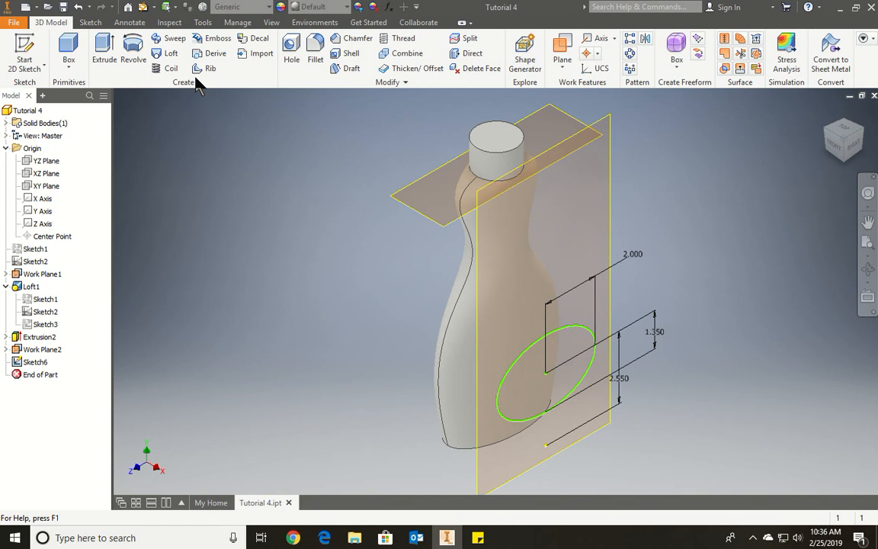
left_click(196, 37)
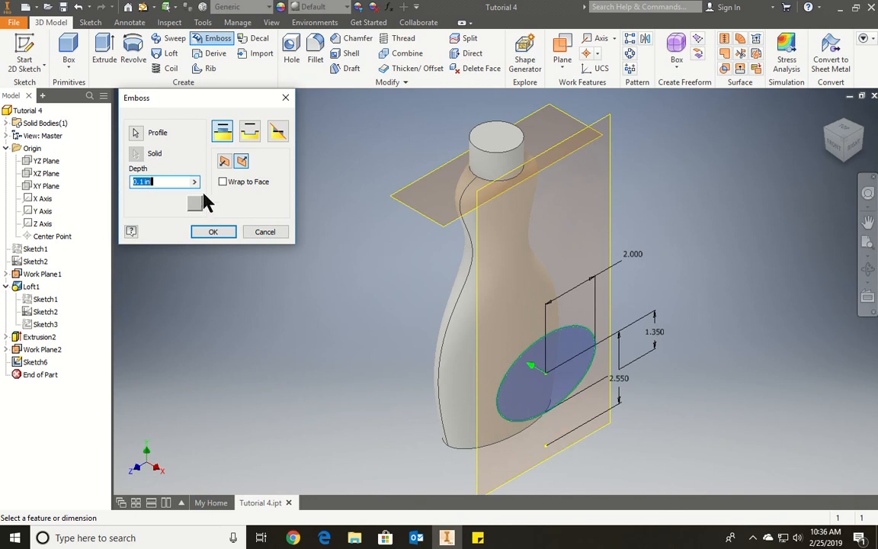
left_click(250, 136)
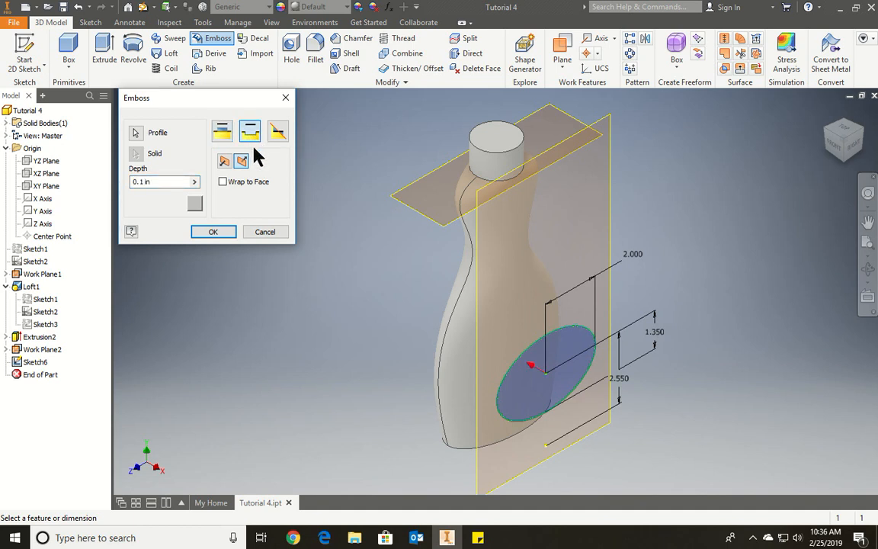
left_click(168, 182)
type("0")
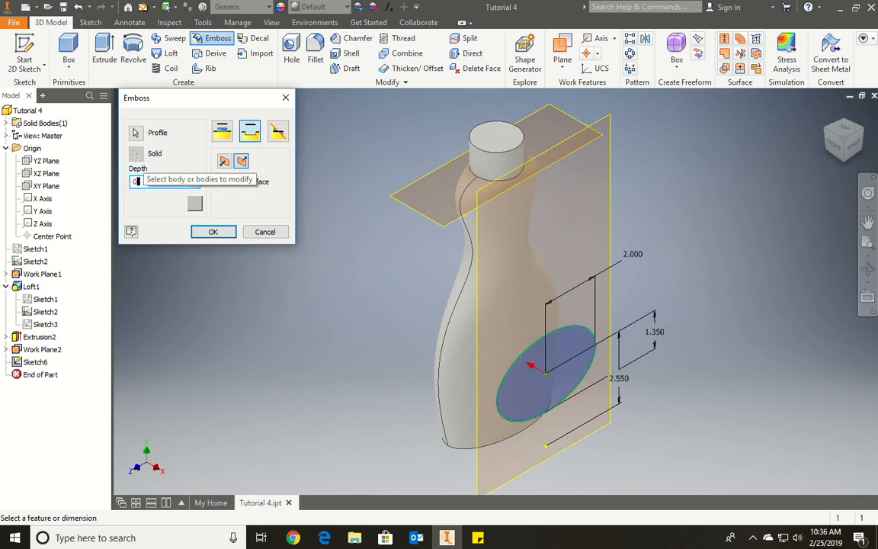
type(".125")
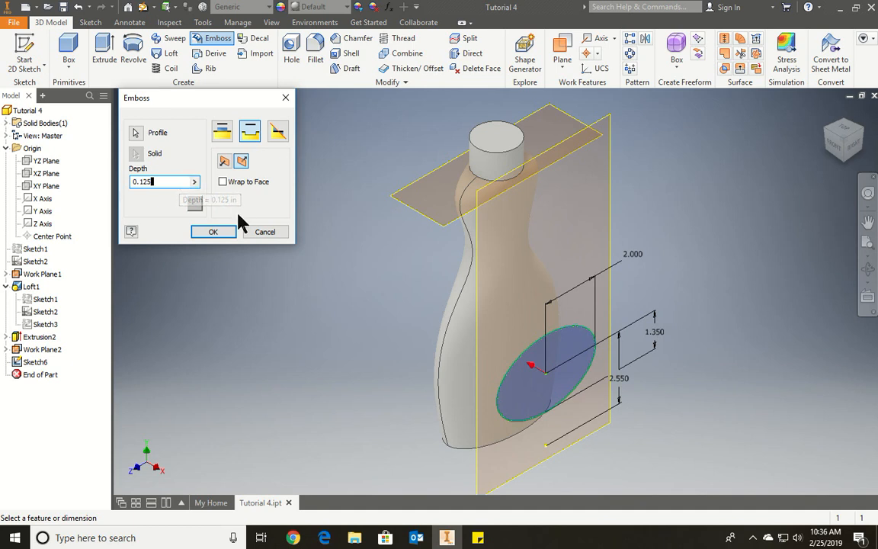
left_click(136, 134)
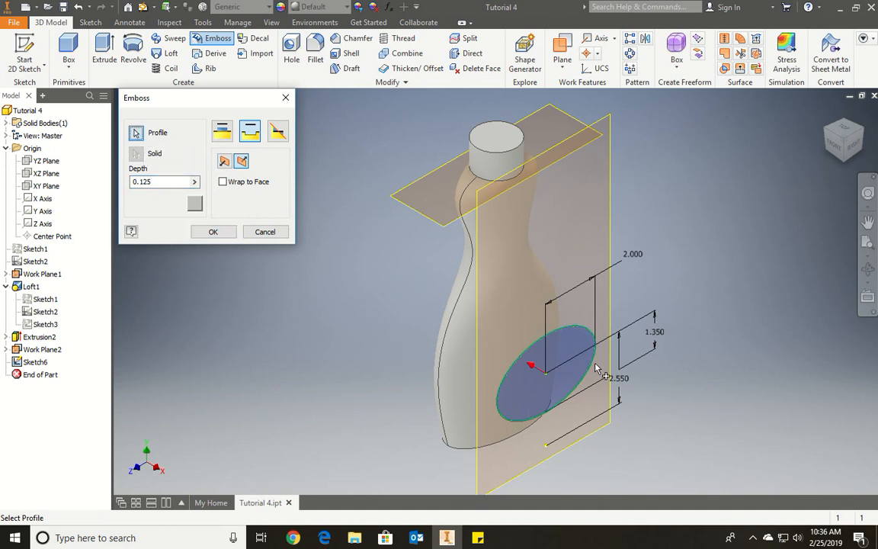
left_click(213, 232)
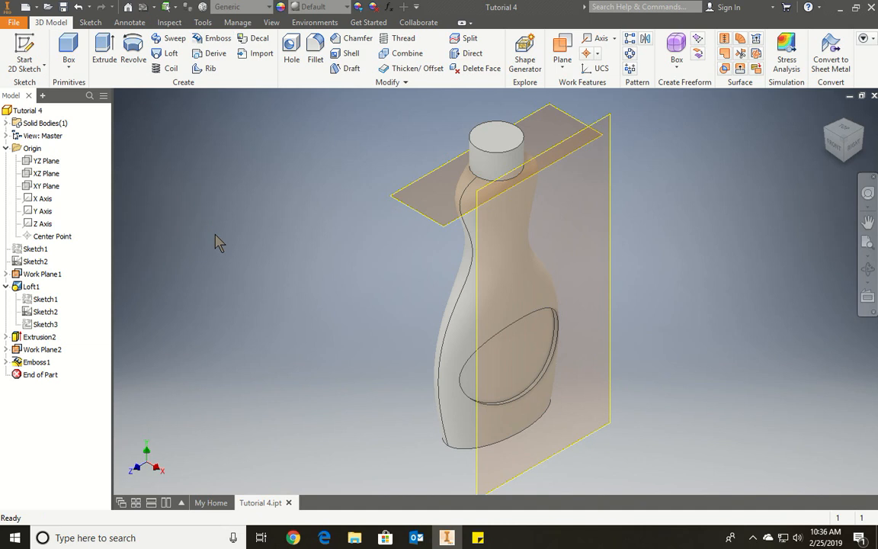
scroll(610, 353, "up", 5)
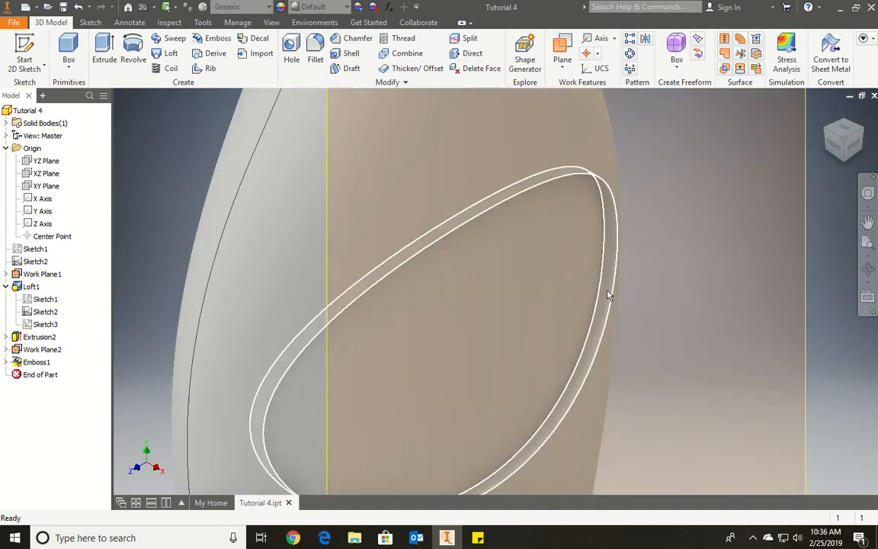
scroll(431, 208, "down", 3)
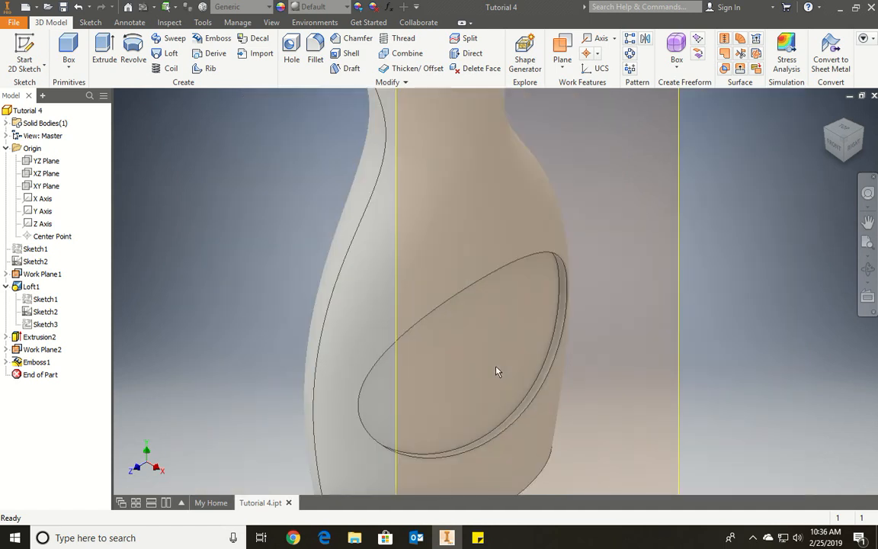
Edit the elliptical emboss feature to try Emboss from Face instead of engraving
left_click(34, 362)
right_click(34, 362)
left_click(68, 371)
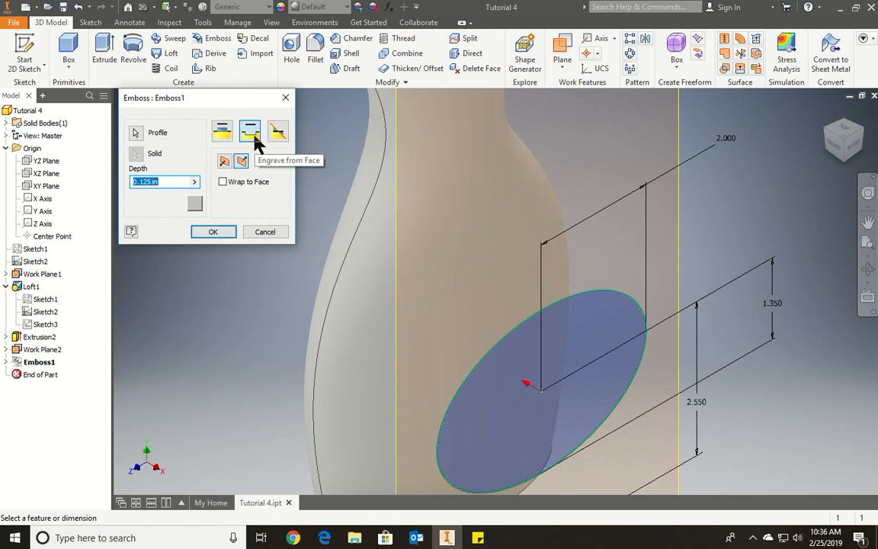
left_click(222, 131)
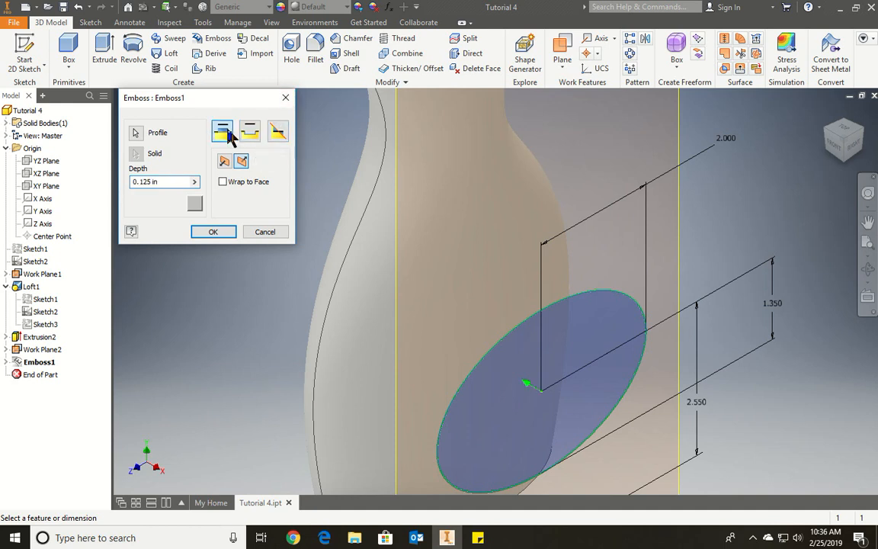
left_click(229, 231)
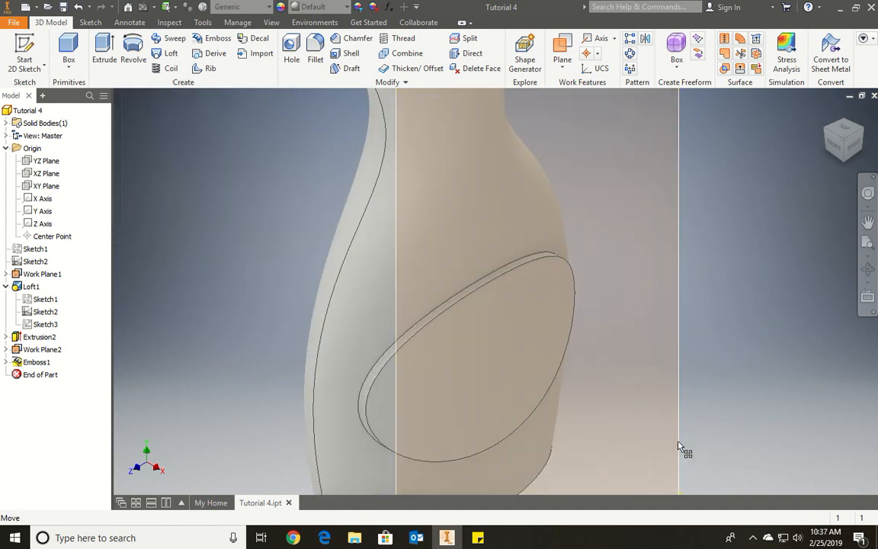
Change the elliptical emboss feature back to Engrave from Face
right_click(46, 363)
left_click(104, 371)
left_click(250, 131)
left_click(215, 231)
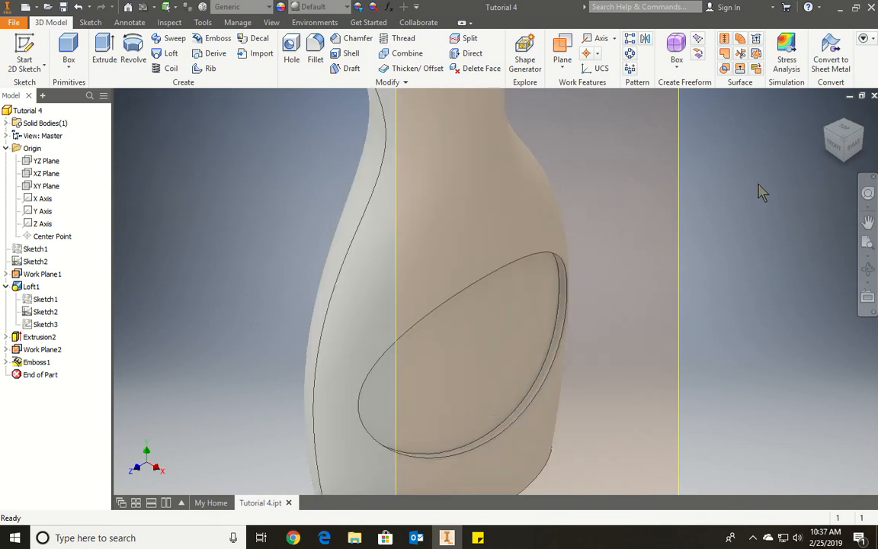
Hide the side work plane holding the ellipse and the horizontal work plane below the neck
scroll(685, 208, "up", 5)
scroll(725, 203, "down", 3)
middle_click_drag(728, 209, 698, 237)
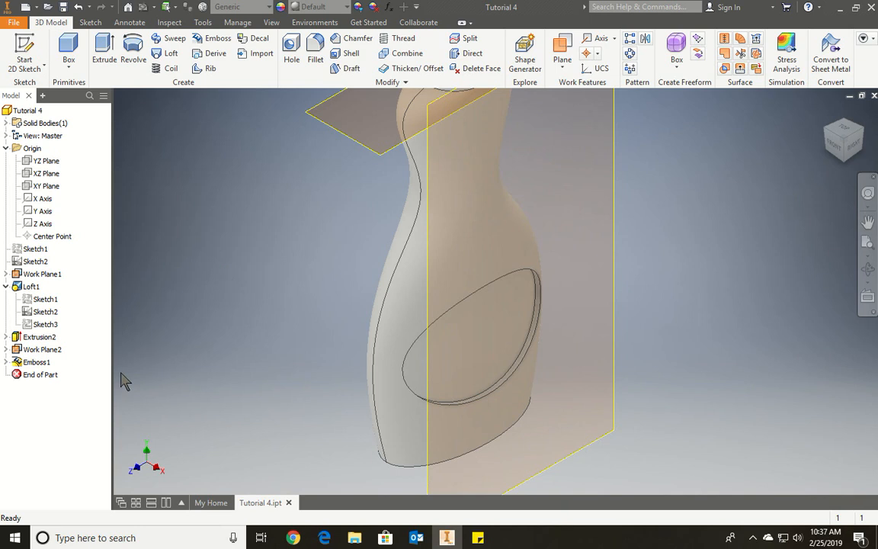
right_click(47, 350)
right_click(606, 187)
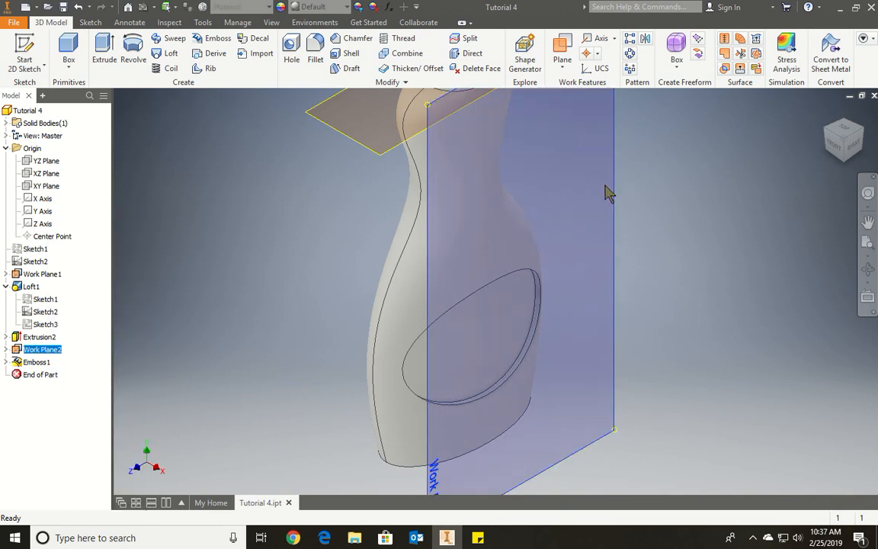
left_click(654, 199)
scroll(643, 200, "down", 5)
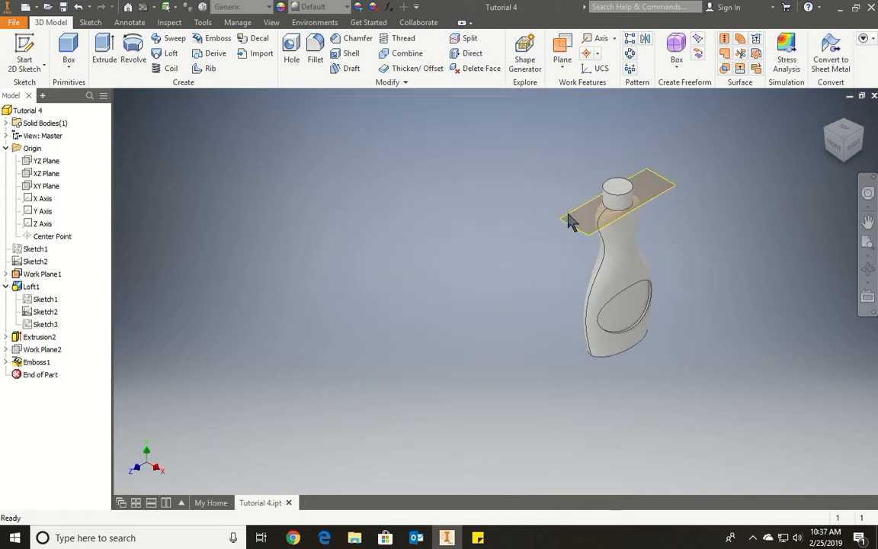
scroll(578, 221, "up", 3)
right_click(576, 219)
left_click(606, 219)
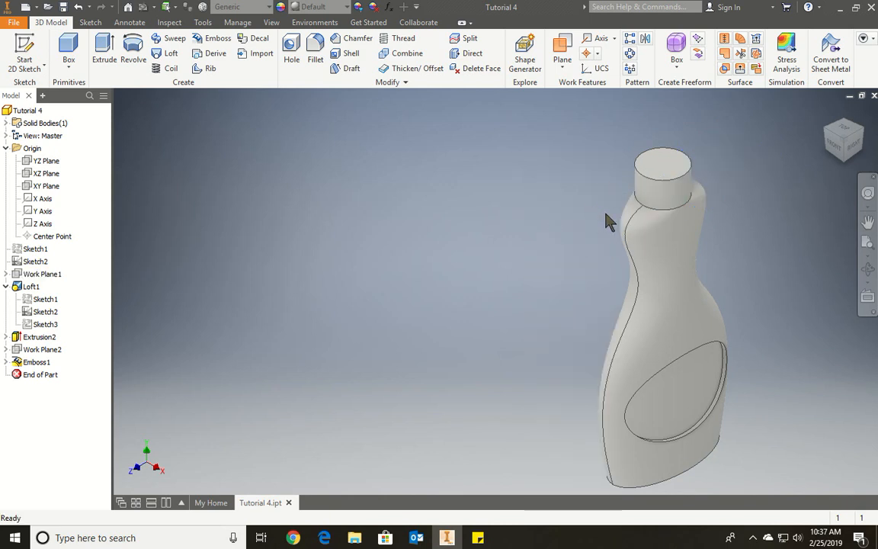
Mirror the engraved elliptical recess to the opposite side of the bottle about the YZ plane
scroll(580, 190, "down", 5)
scroll(711, 249, "up", 8)
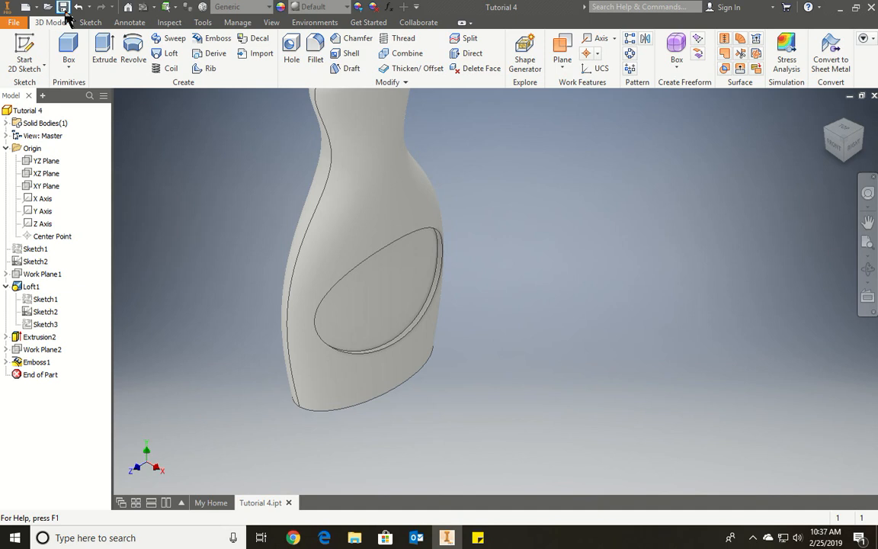
middle_click_drag(357, 294, 398, 304)
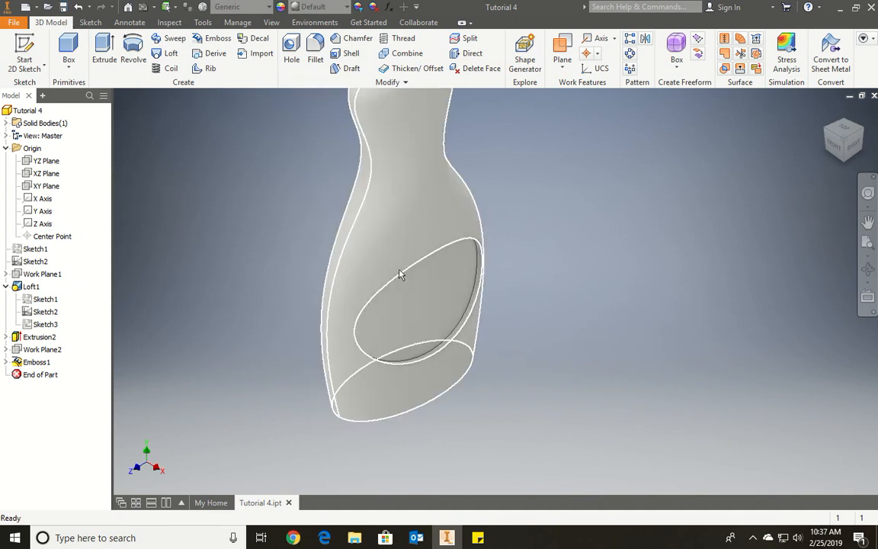
mouse_move(418, 290)
mouse_move(438, 259)
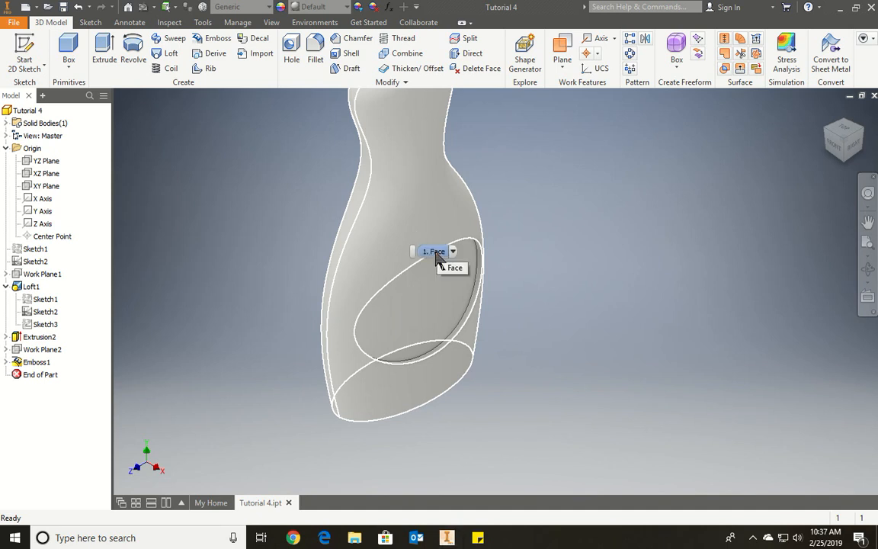
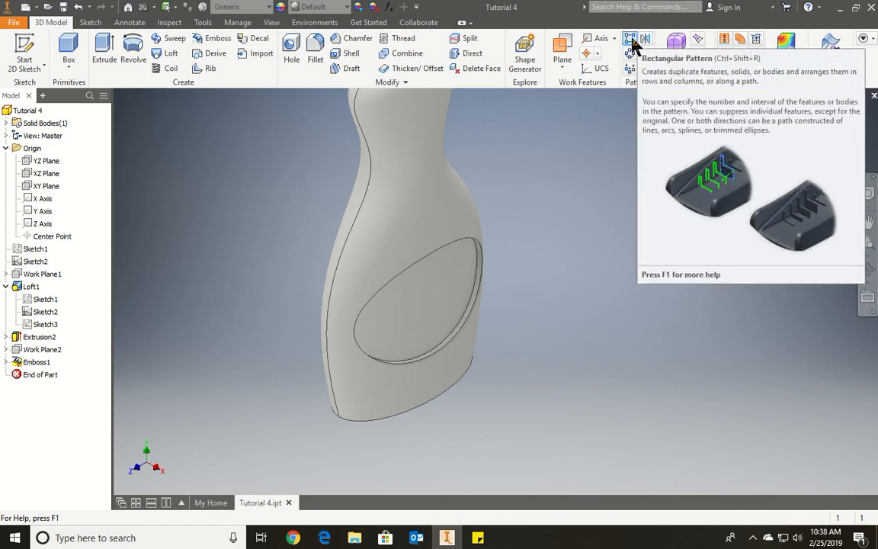
left_click(645, 41)
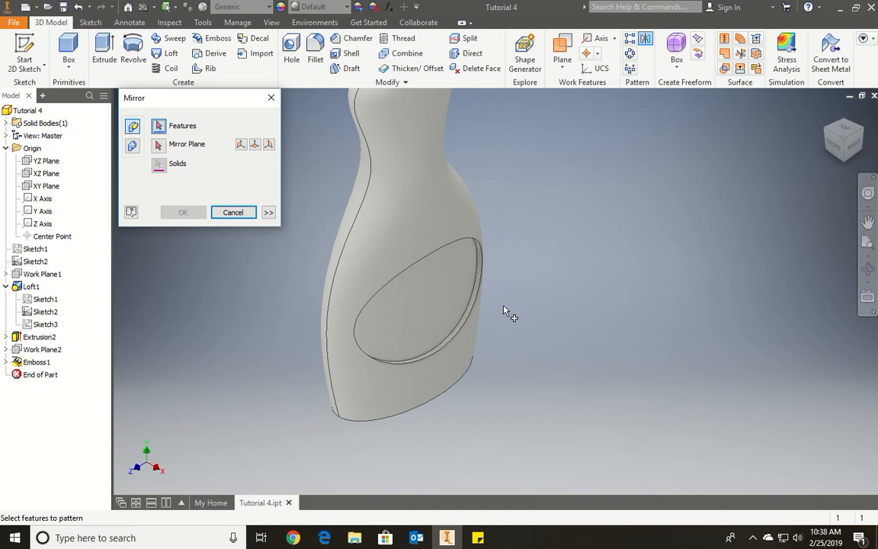
left_click(37, 364)
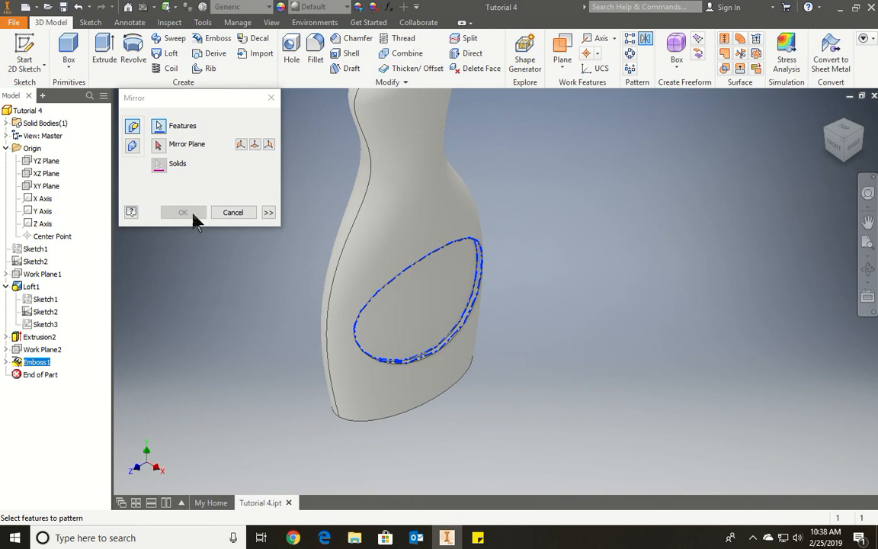
left_click(158, 144)
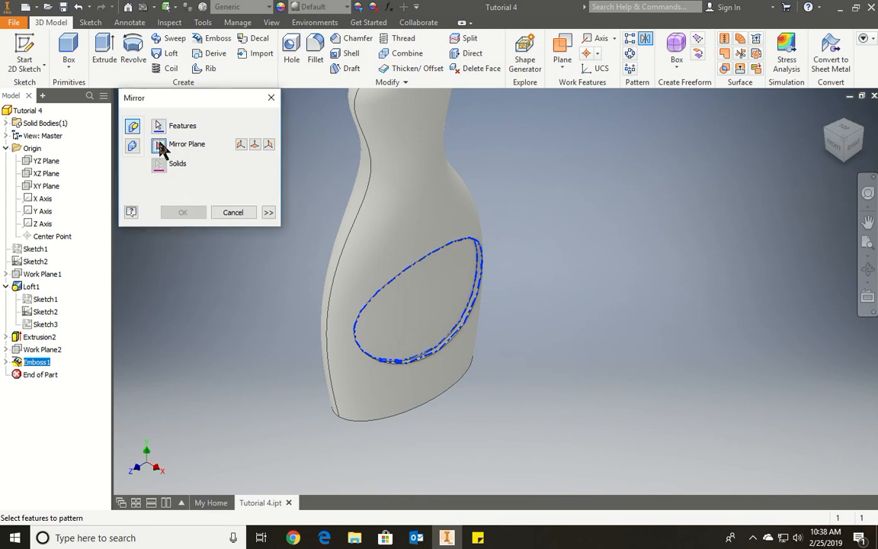
left_click(47, 161)
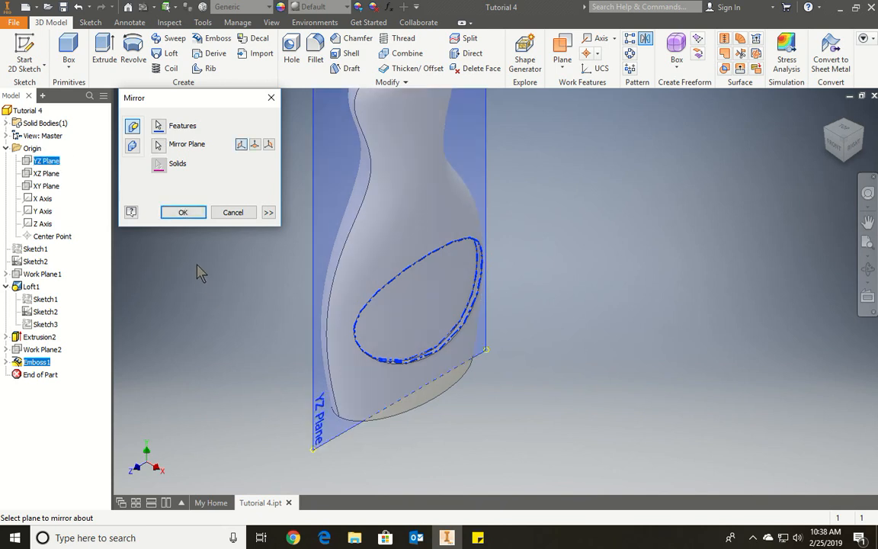
middle_click_drag(196, 376, 254, 370, "shift")
scroll(253, 369, "up", 3)
scroll(314, 353, "down", 6)
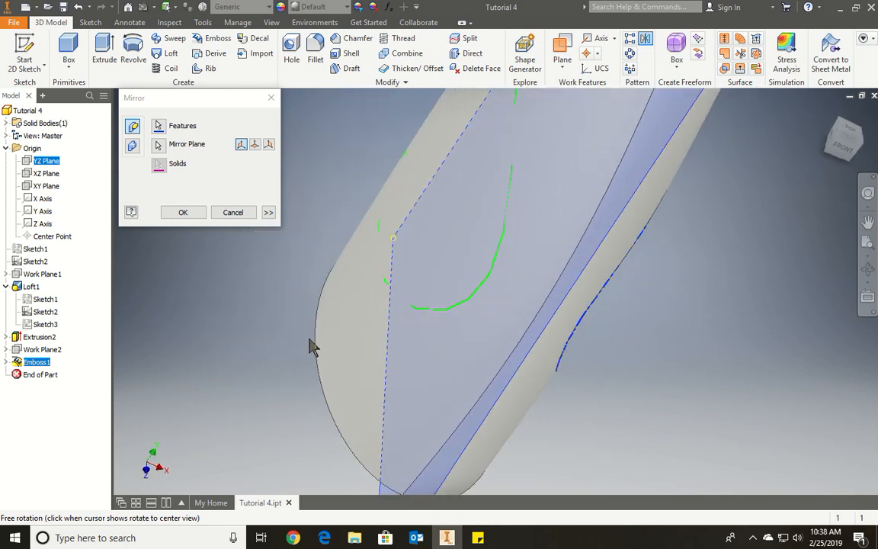
left_click(184, 214)
Inspect the recesses on both sides of the bottle using the Shaded with Hidden Edges visual style
scroll(431, 308, "up", 4)
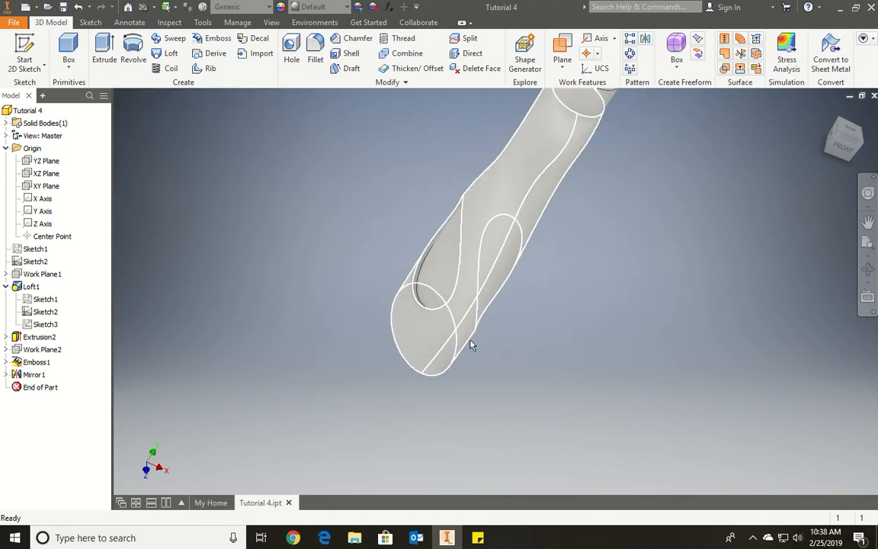
left_click(826, 113)
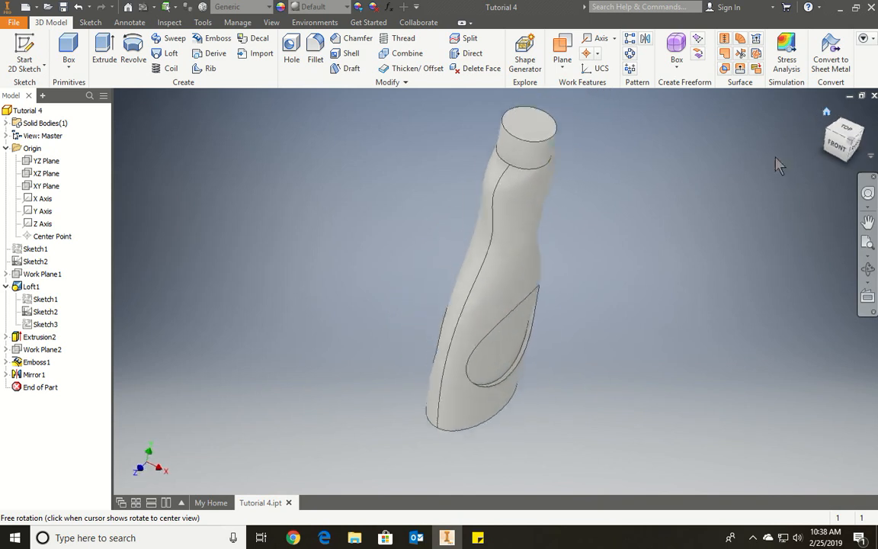
left_click(828, 132)
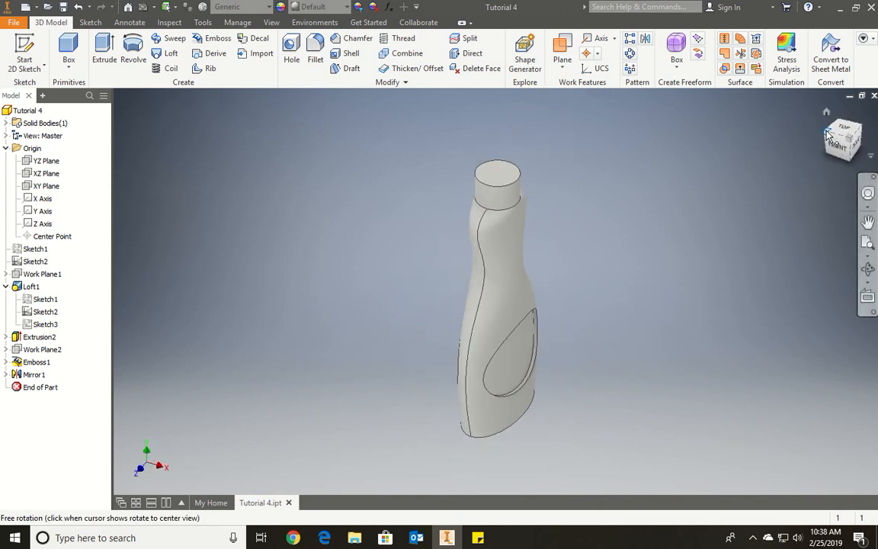
scroll(500, 352, "down", 5)
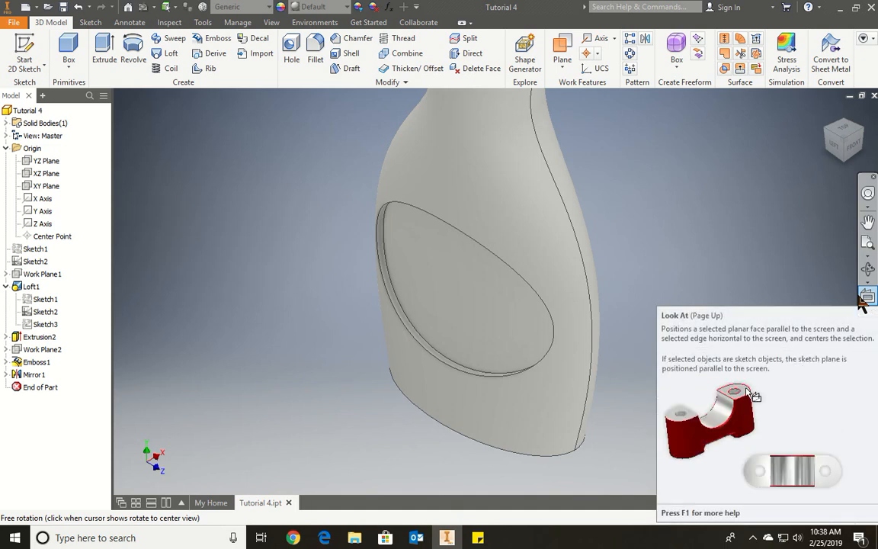
left_click(273, 23)
left_click(143, 57)
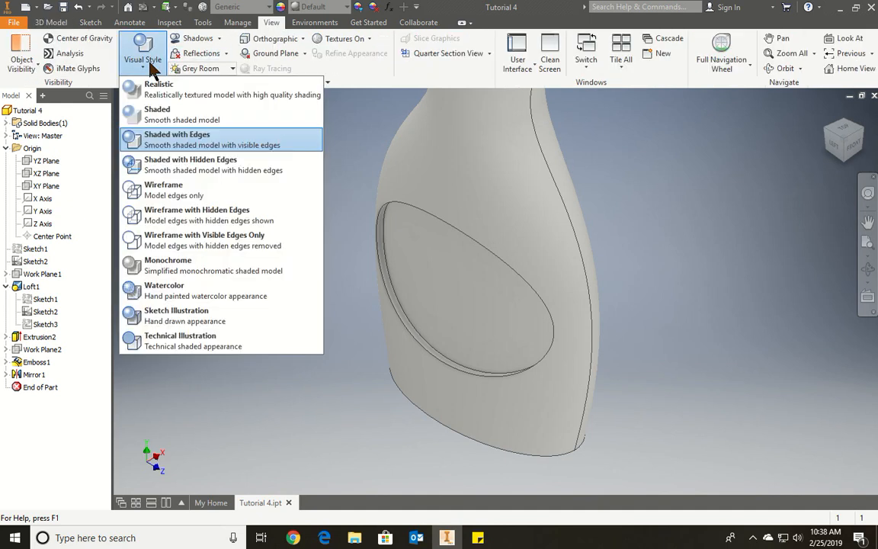
left_click(200, 164)
middle_click_drag(671, 369, 651, 346, "shift")
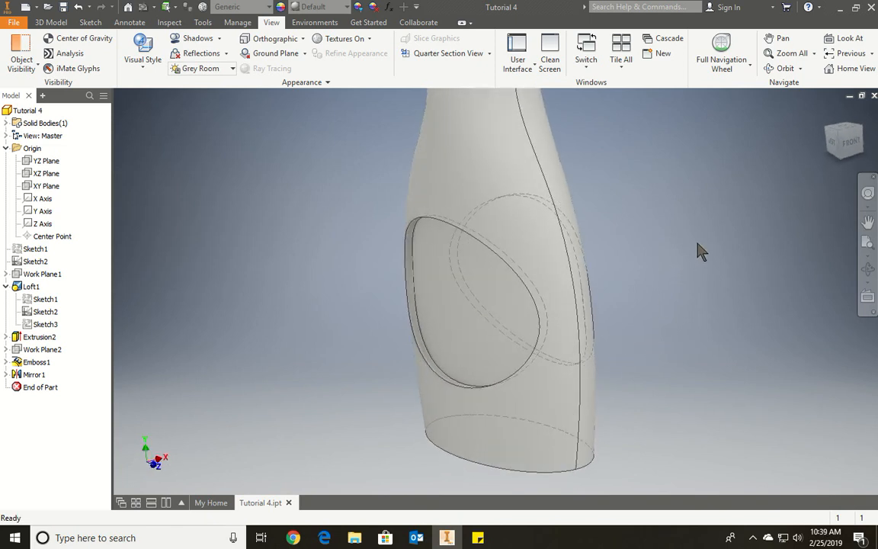
Preview the whole bottle in the Realistic visual style and return it to Shaded with Edges
left_click(826, 115)
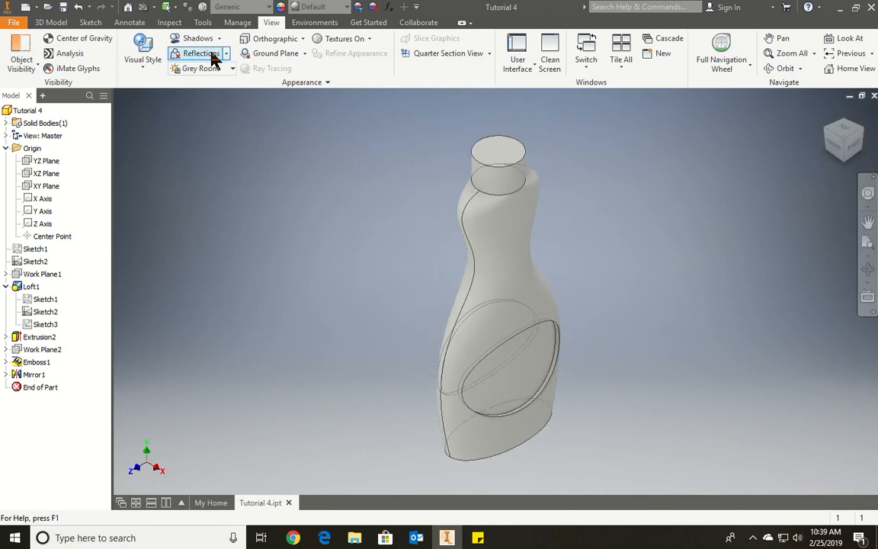
left_click(144, 68)
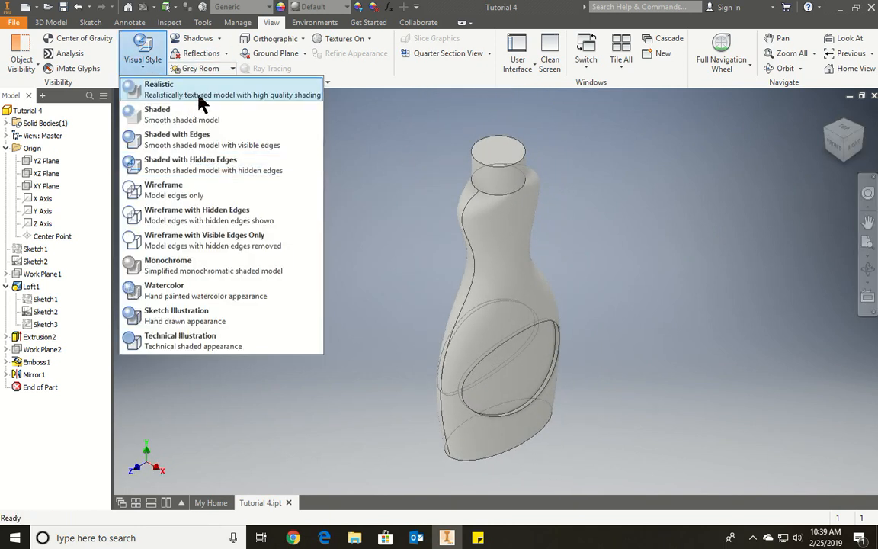
left_click(199, 99)
left_click(135, 65)
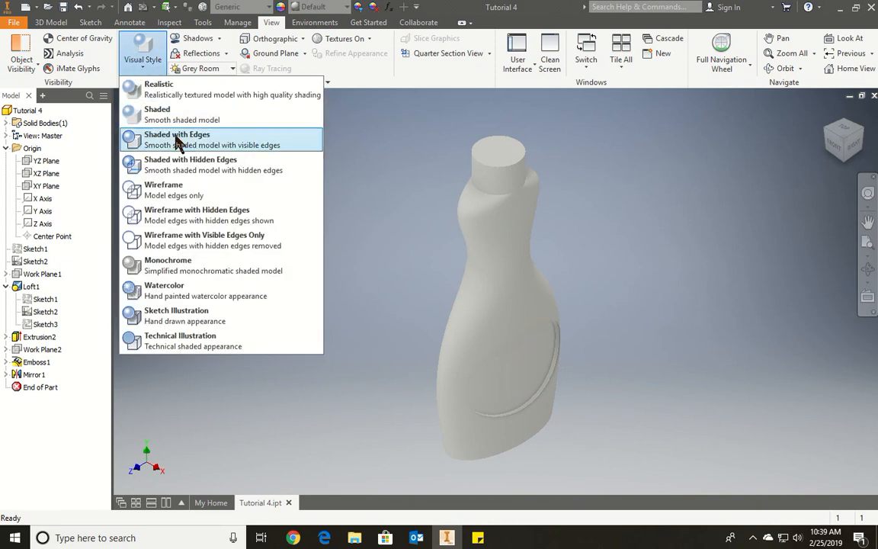
left_click(221, 146)
Start a constant-radius edge fillet for the rim of the elliptical recess
scroll(473, 328, "down", 5)
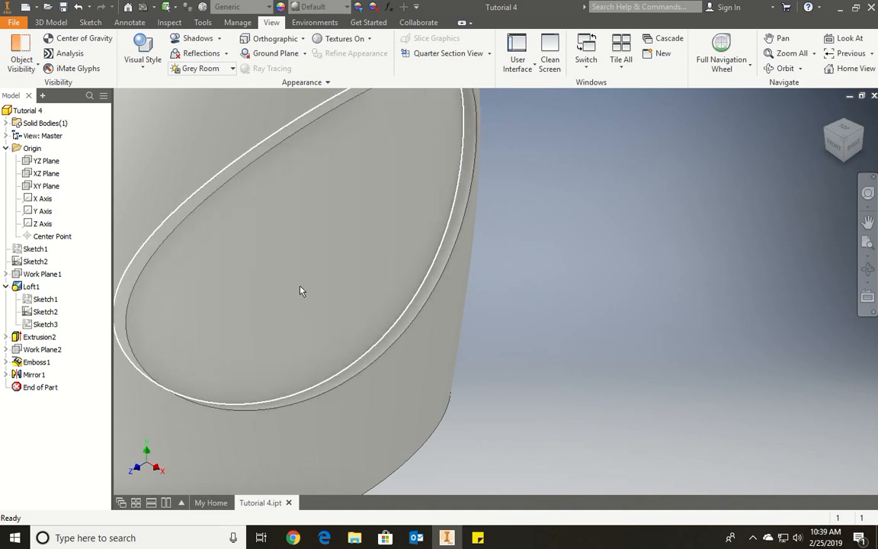
left_click(54, 22)
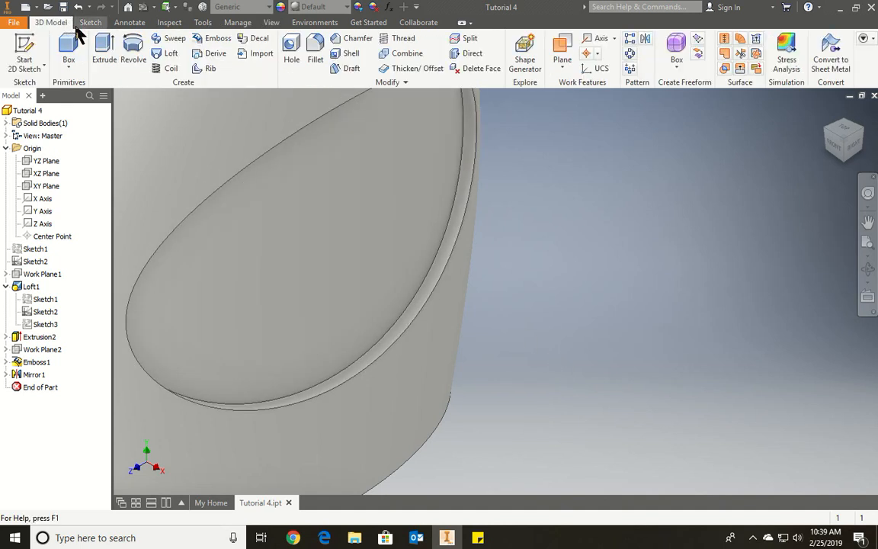
left_click(315, 48)
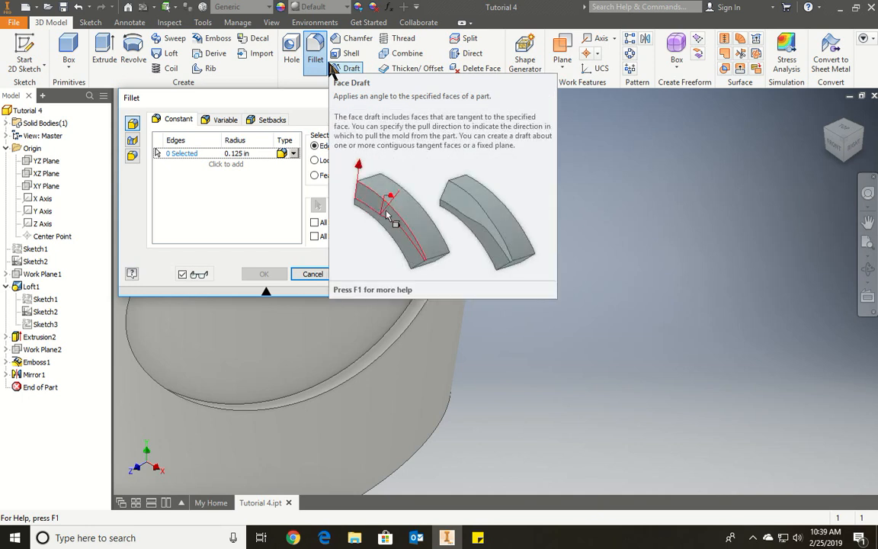
scroll(490, 241, "up", 5)
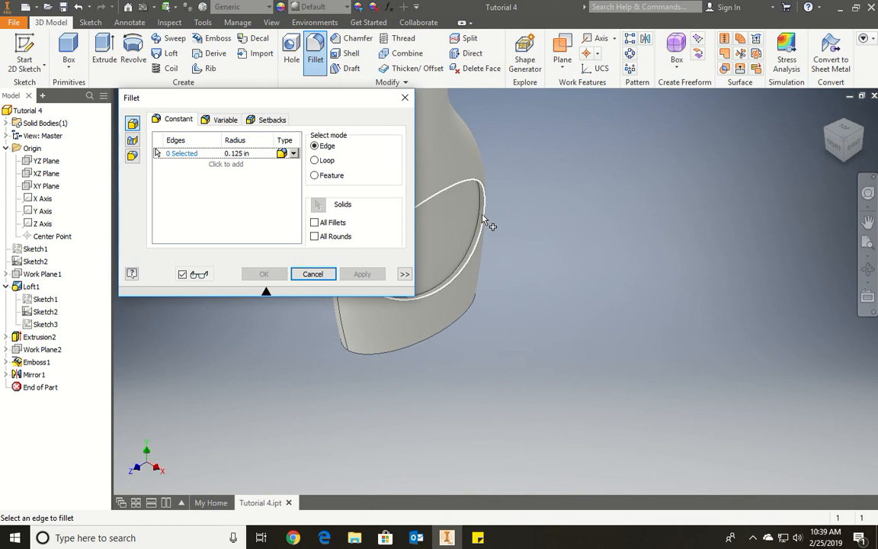
Try to fillet the oval recess's outer rim and inner edge at 0.2 in, with a second, empty edge set at 0.04 in
scroll(486, 221, "down", 2)
left_click(487, 219)
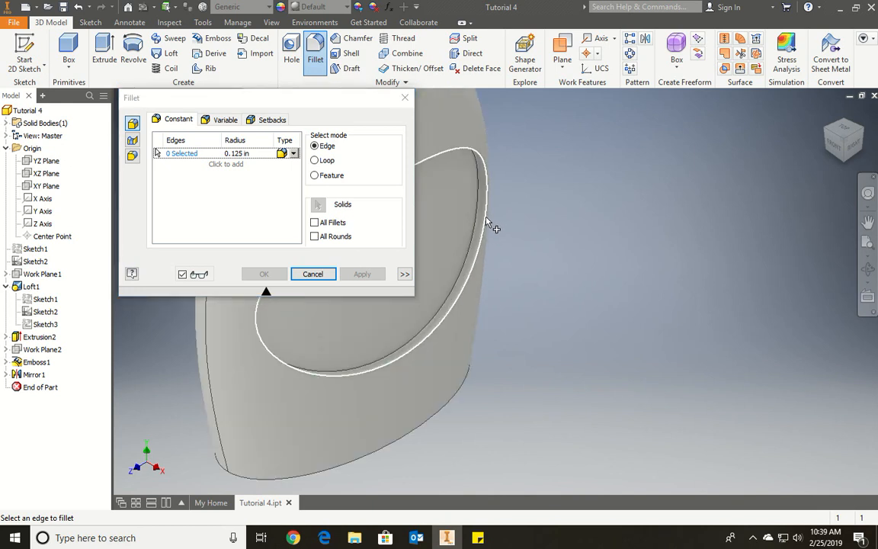
left_click(479, 220)
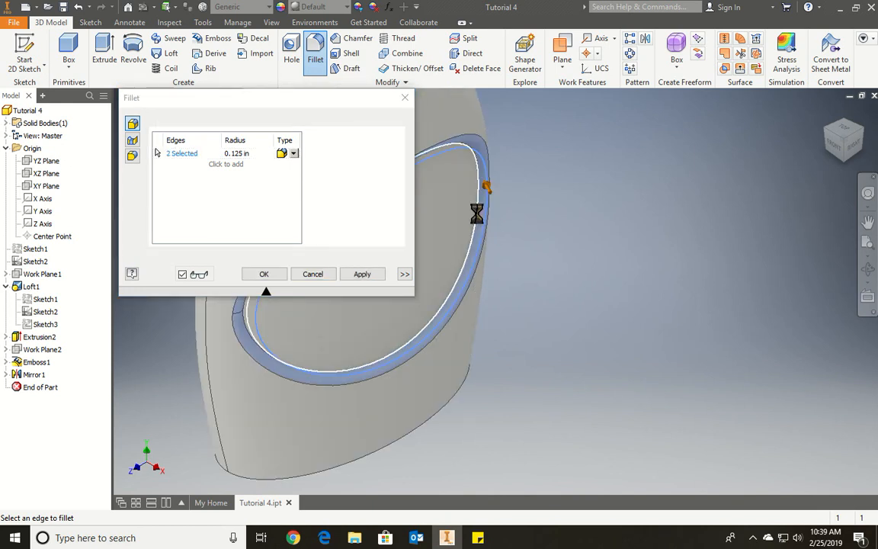
left_click(237, 153)
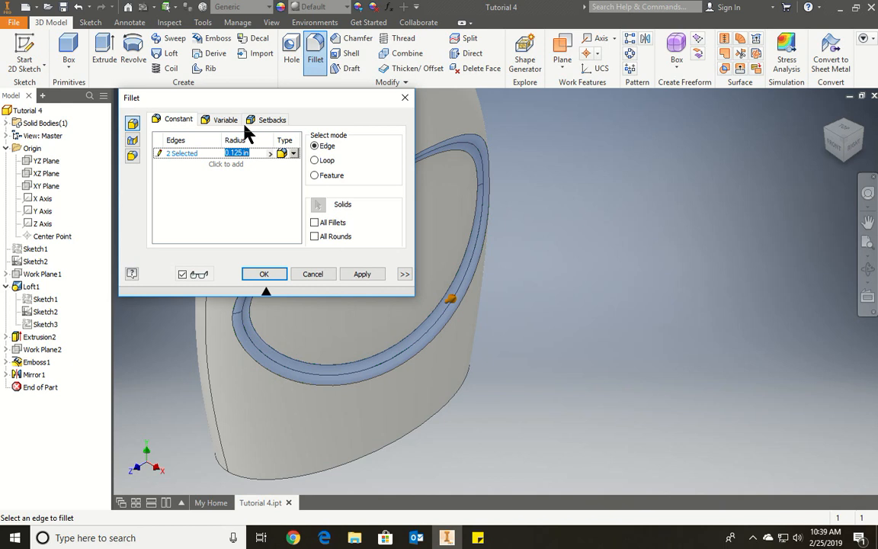
type("2")
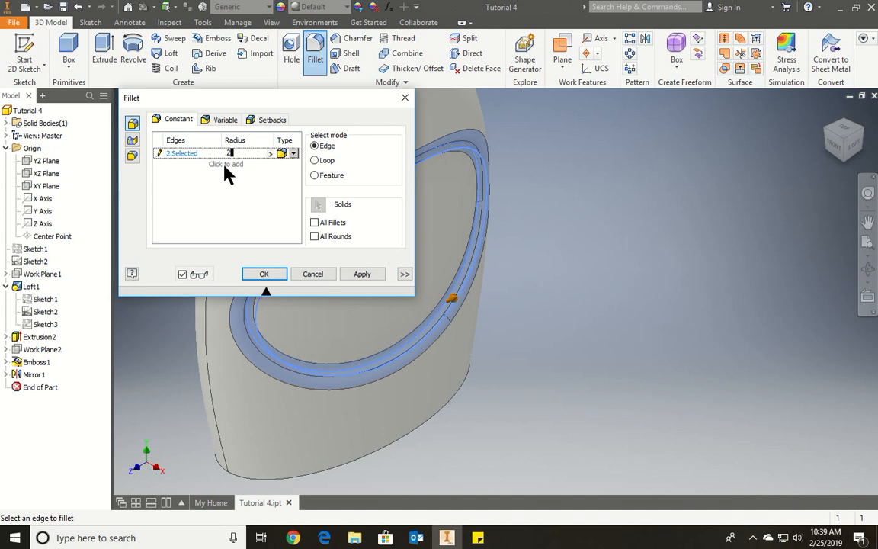
left_click(223, 165)
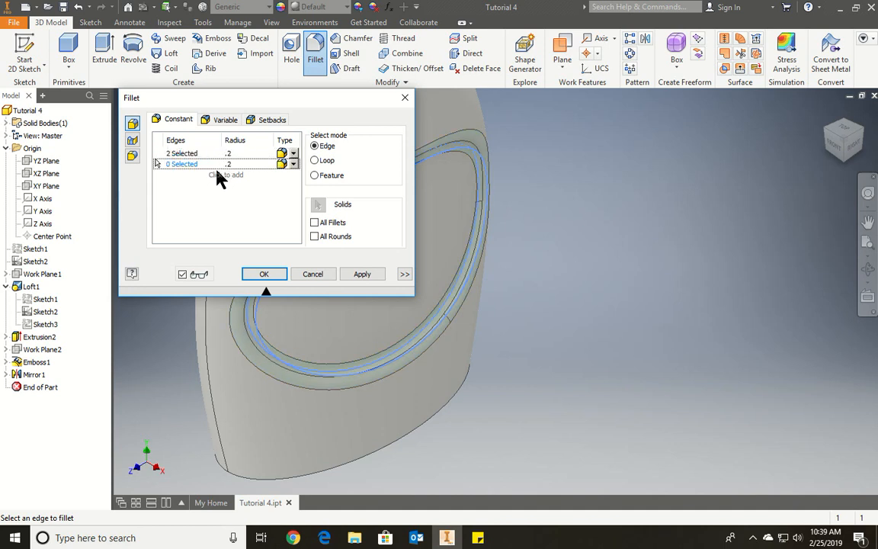
left_click(231, 163)
type("0")
key("Return")
left_click(265, 275)
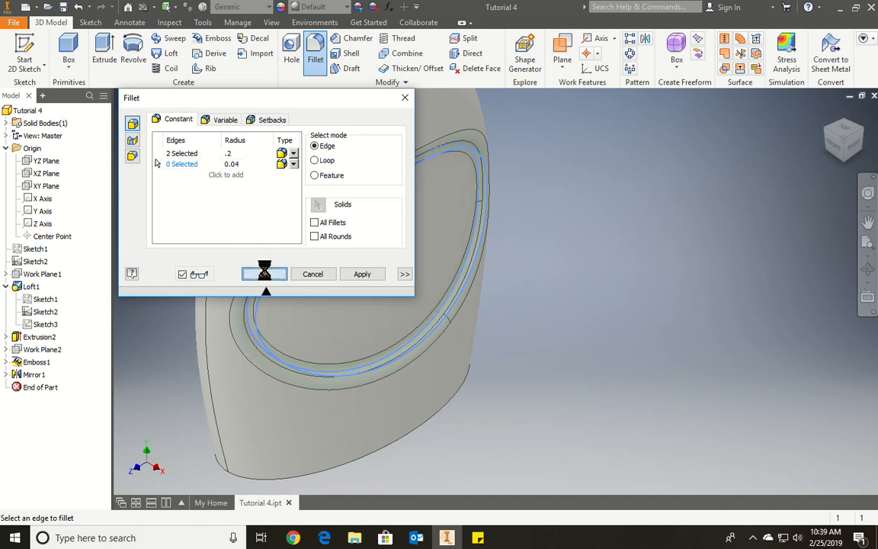
Inspect the fillets around the oval recess, undo them and return to the home view
middle_click_drag(526, 376, 448, 397, "shift")
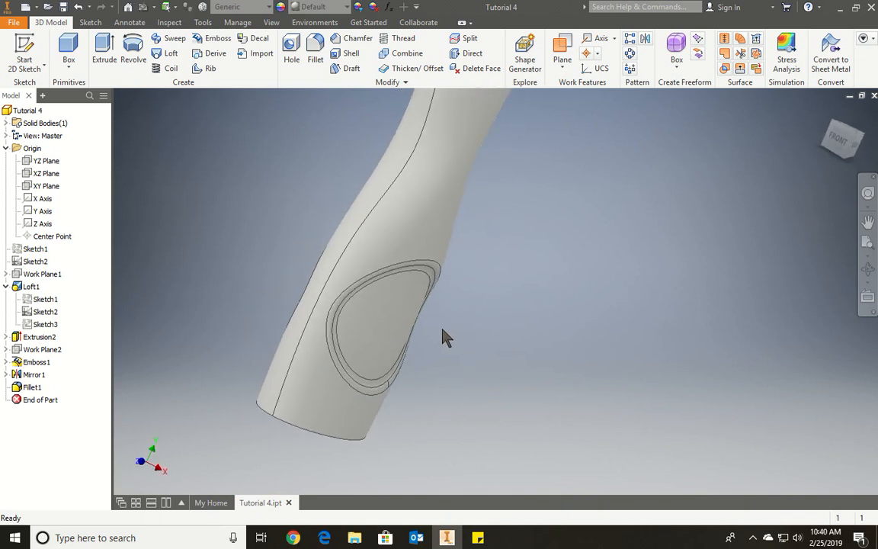
middle_click_drag(469, 326, 421, 308, "shift")
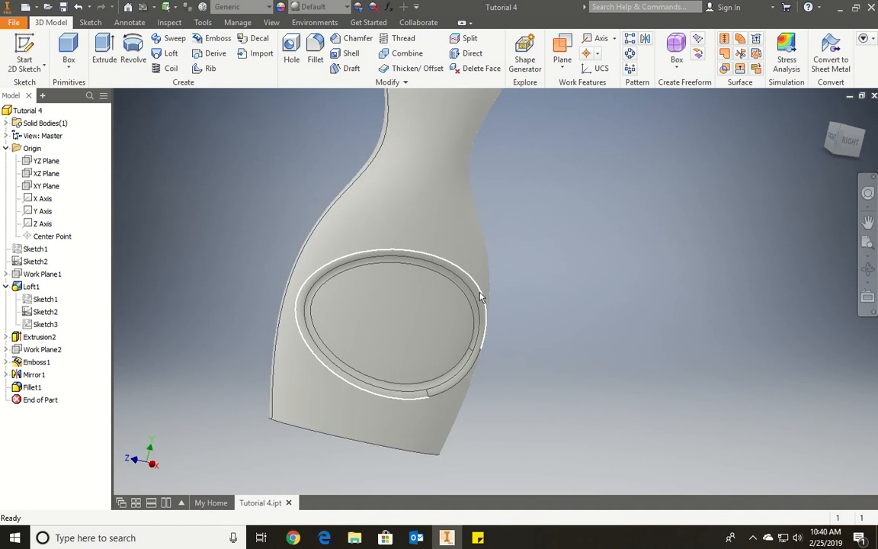
scroll(481, 297, "down", 5)
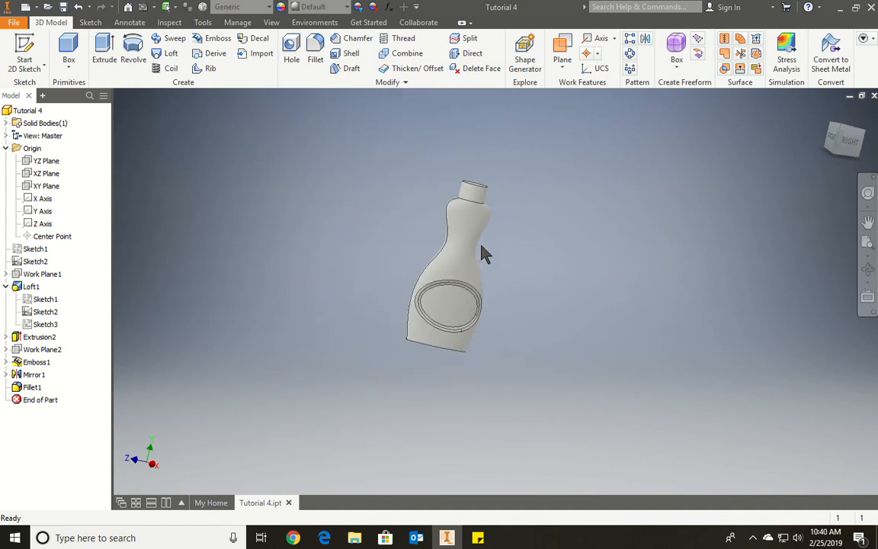
key("ctrl+z")
scroll(429, 251, "up", 5)
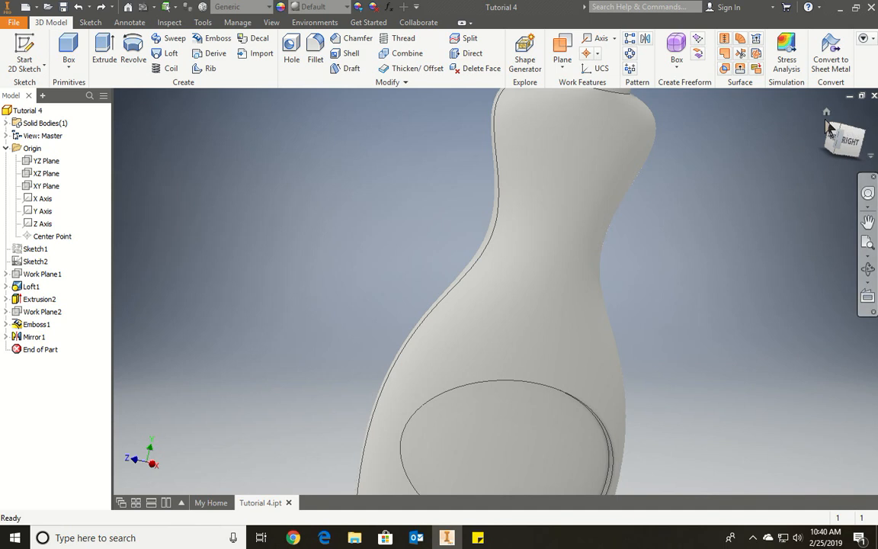
left_click(827, 112)
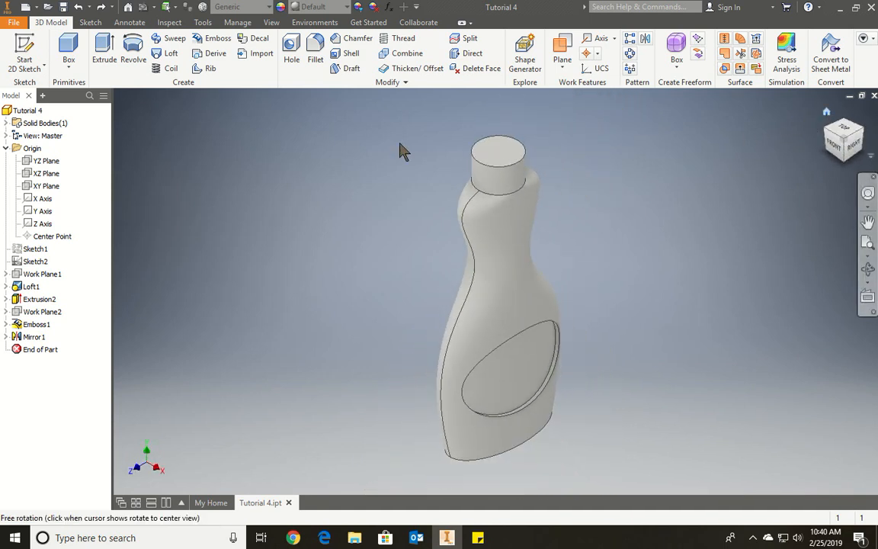
left_click(314, 53)
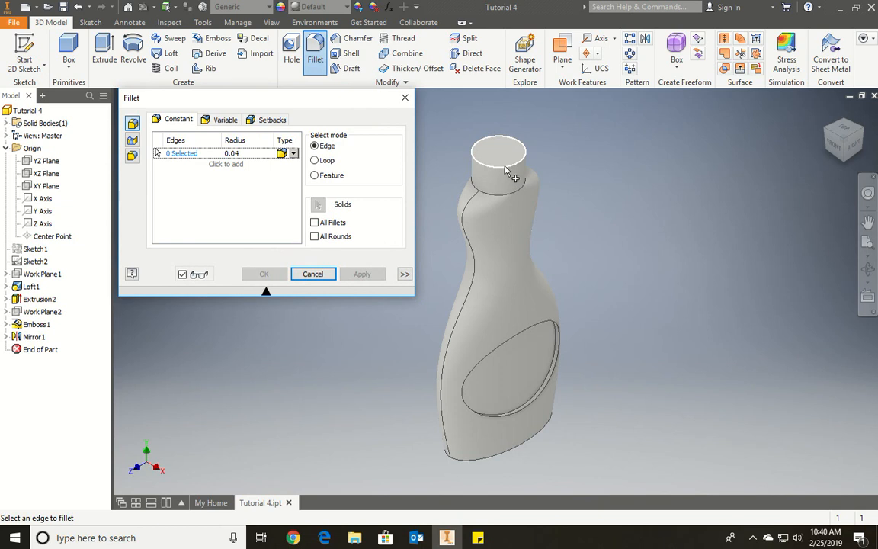
left_click(505, 166)
left_click(510, 194)
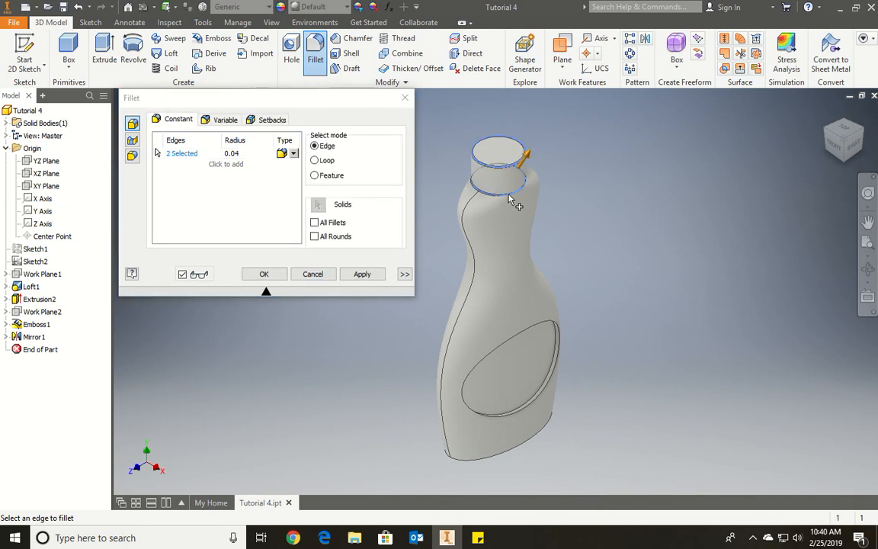
key("Return")
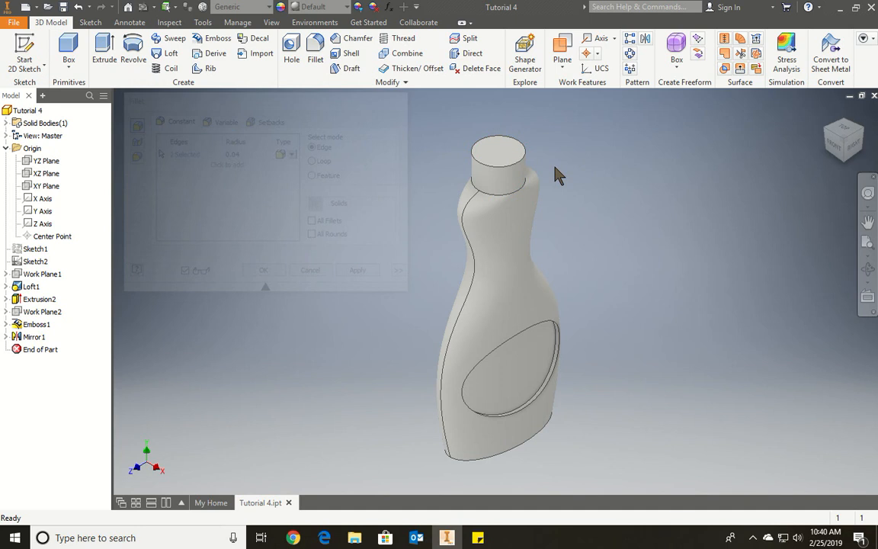
Set up a 0.2 in constant fillet on the top edge of the neck and the bottom edge of the bottle
left_click(315, 53)
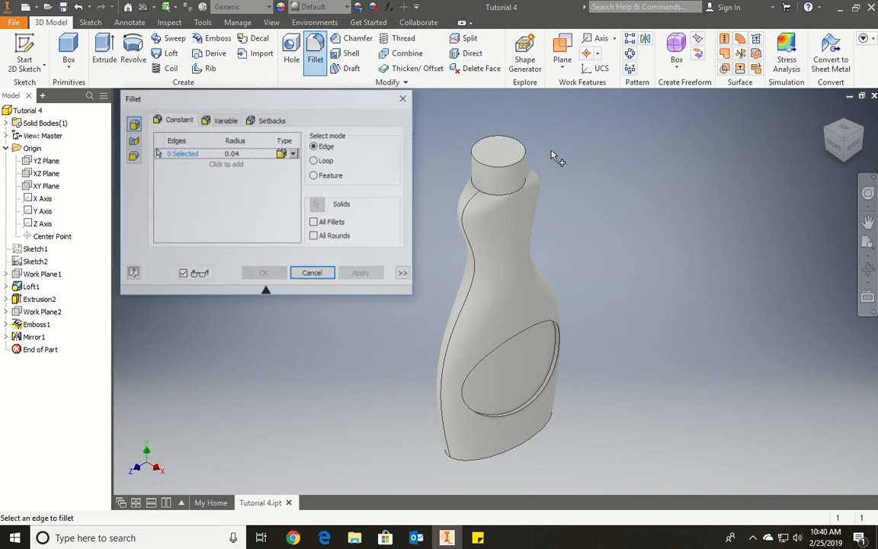
left_click(521, 162)
left_click(499, 456)
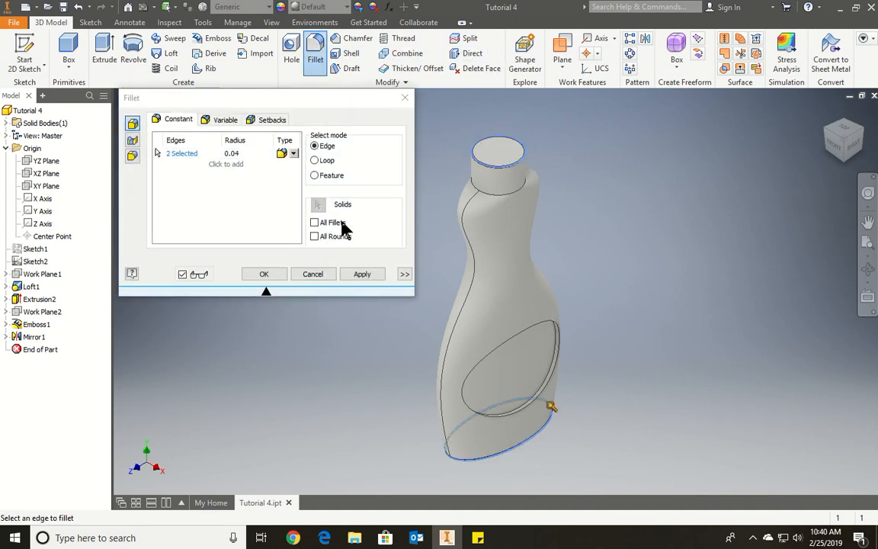
left_click(236, 154)
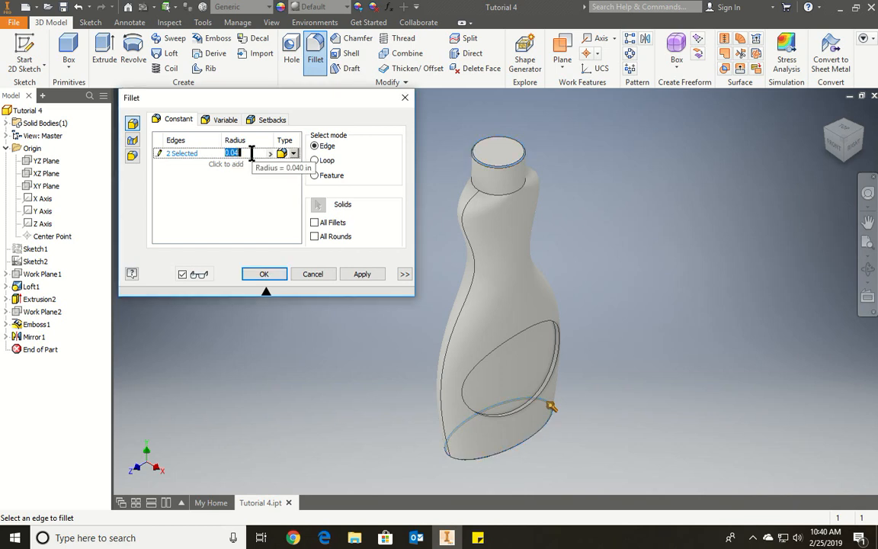
type(".2")
key("Return")
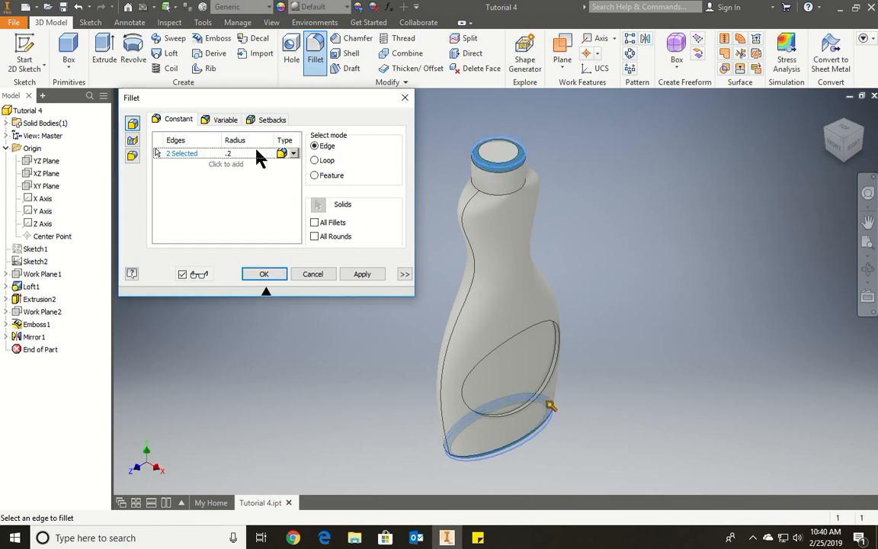
Add a second fillet edge set of 0.04 in on the outer rims of both oval recesses and apply all the fillets
left_click(242, 163)
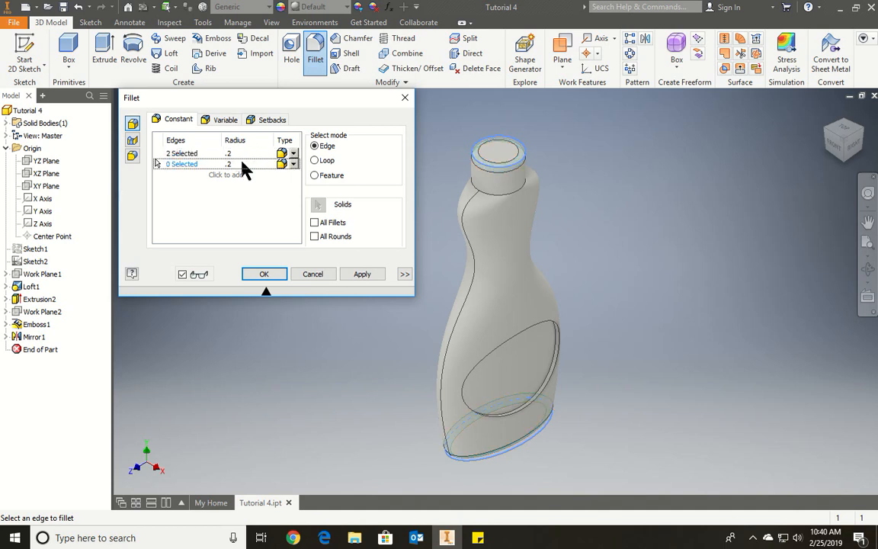
left_click(564, 348)
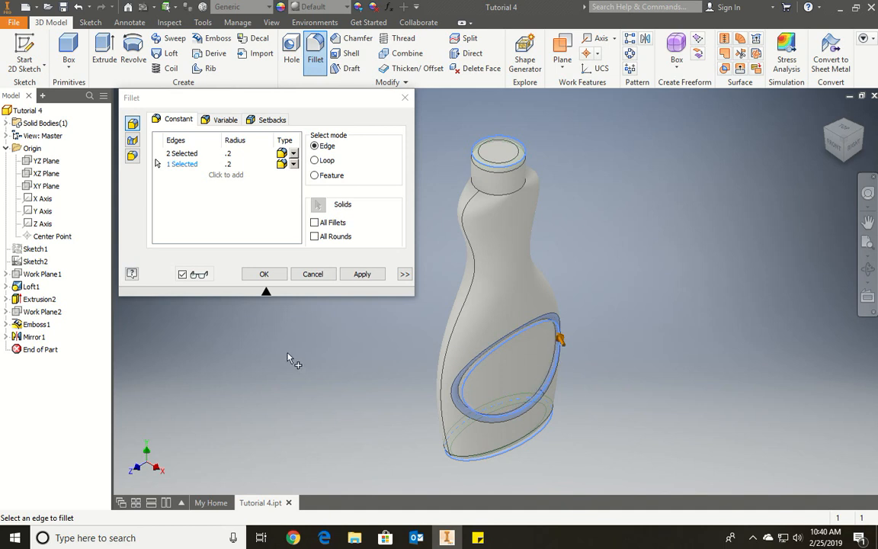
middle_click_drag(288, 339, 397, 369, "shift")
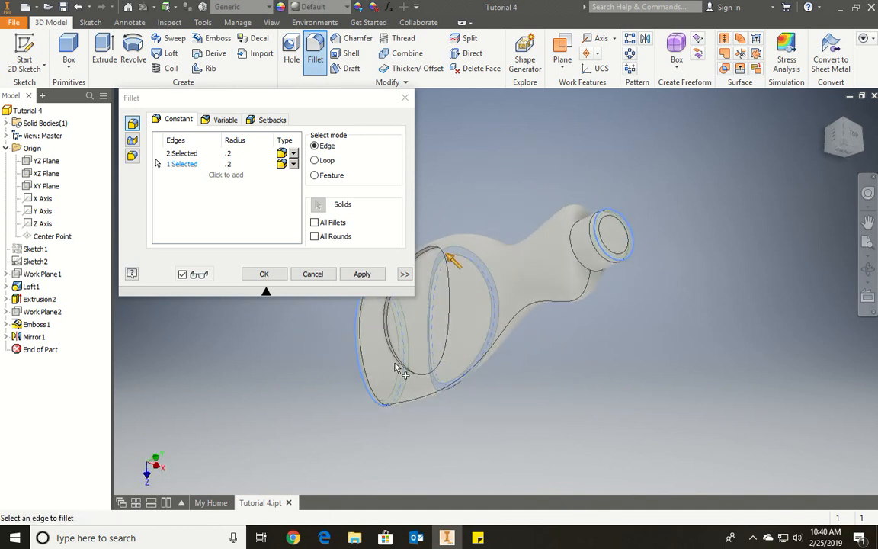
left_click(446, 330)
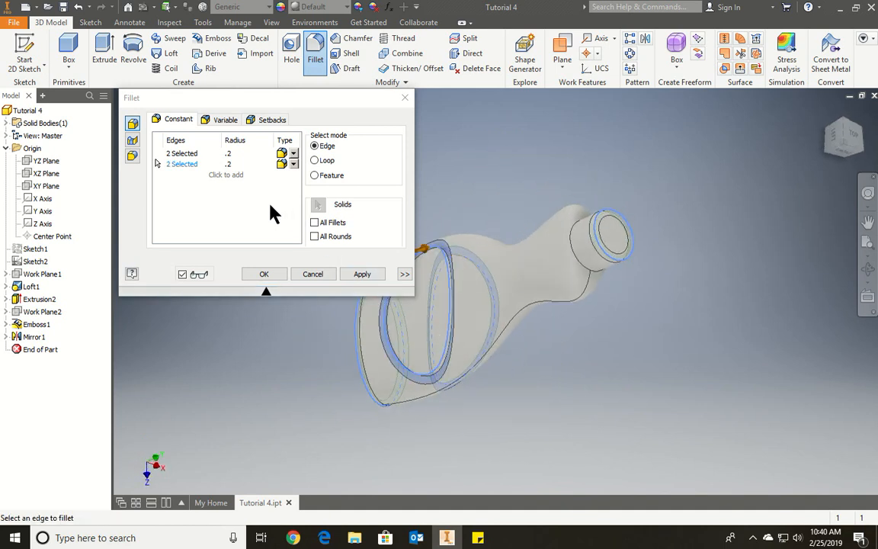
left_click(229, 164)
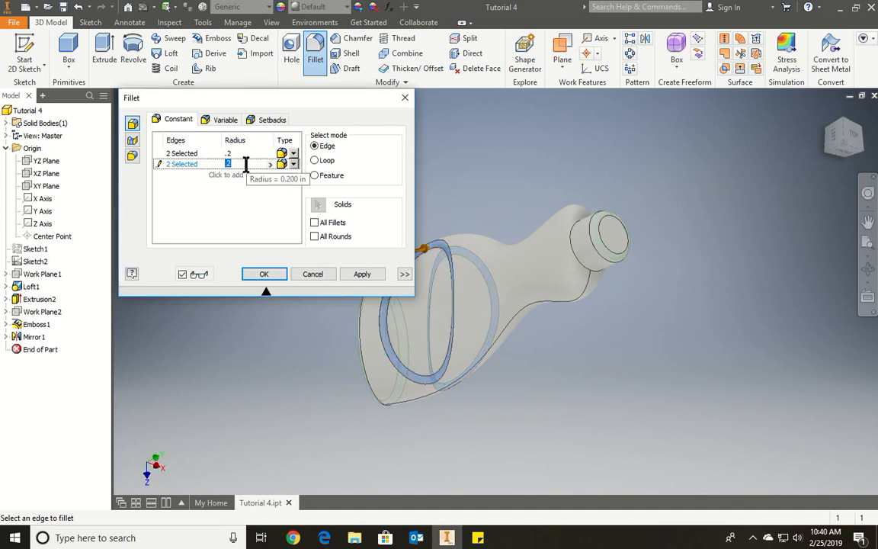
key("BackSpace")
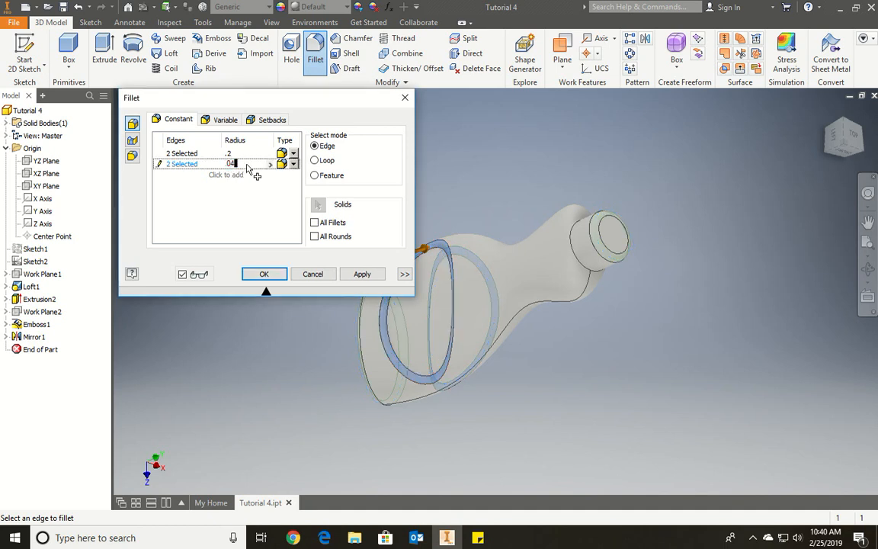
left_click(262, 274)
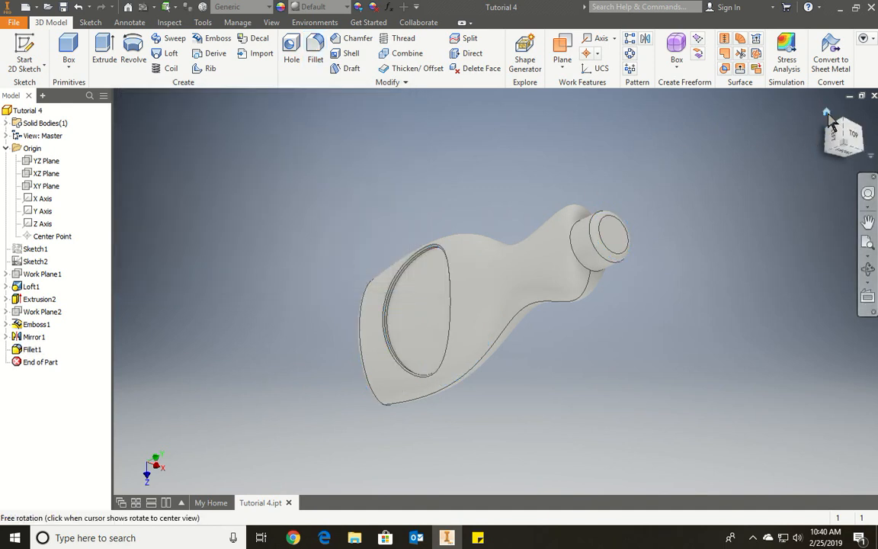
Examine the finished fillets around the oval recess and on the top of the neck
left_click(827, 114)
scroll(552, 375, "down", 5)
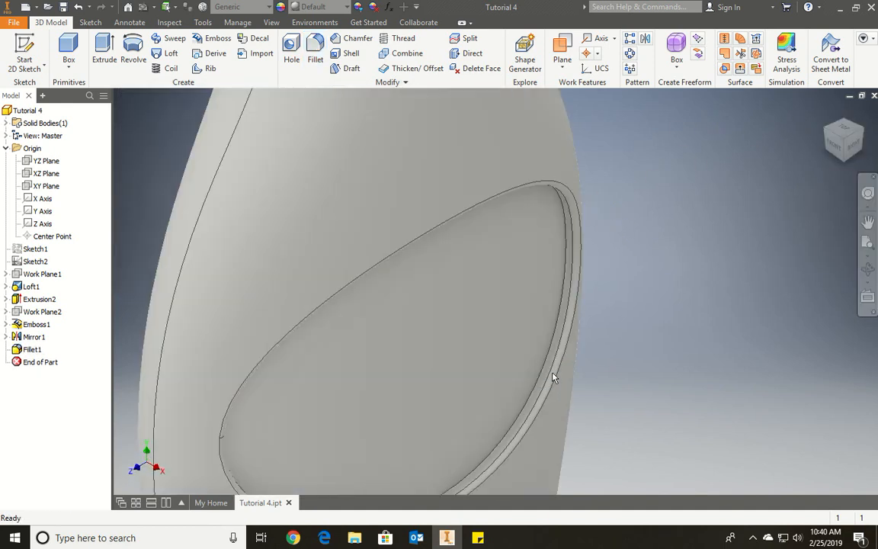
scroll(570, 316, "up", 4)
middle_click_drag(555, 327, 506, 392, "shift")
scroll(491, 174, "up", 5)
scroll(496, 131, "down", 5)
scroll(500, 129, "up", 1)
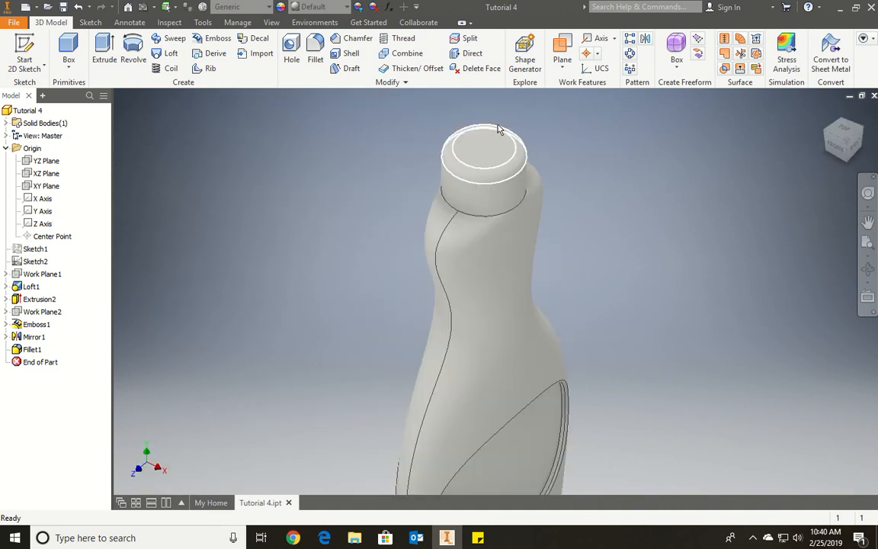
mouse_move(519, 149)
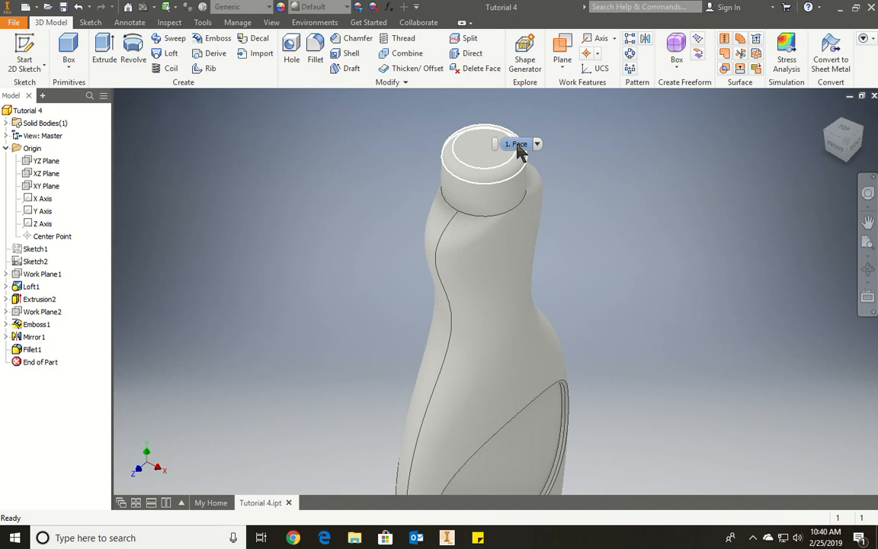
middle_click_drag(514, 143, 754, 119, "shift")
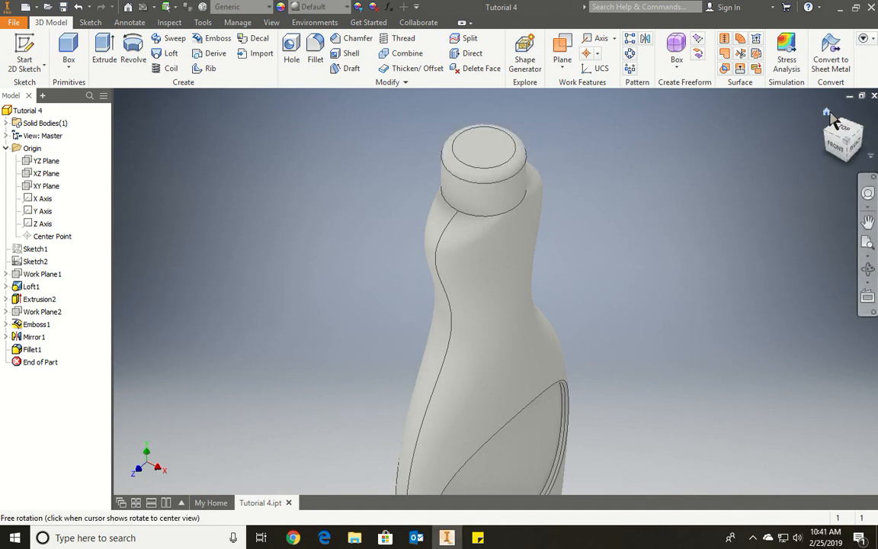
Return the bottle to the home view and save the part
left_click(824, 113)
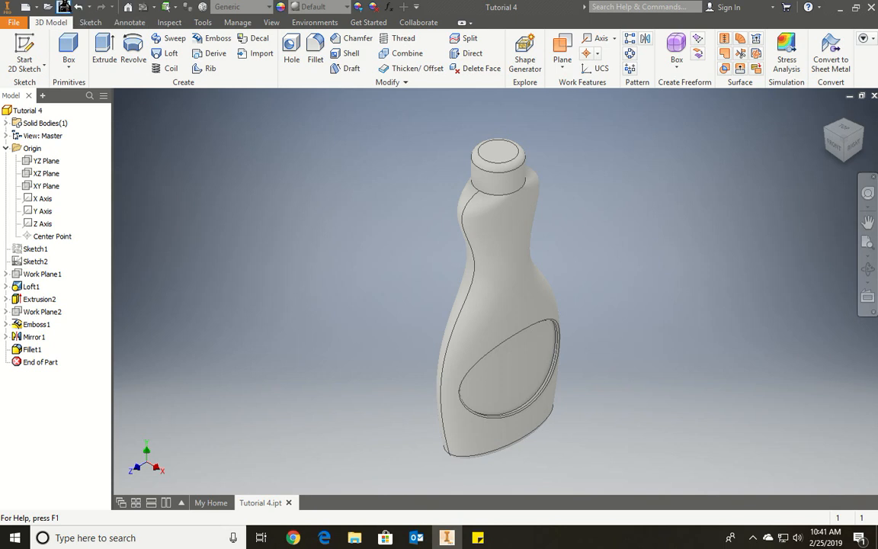
left_click(63, 6)
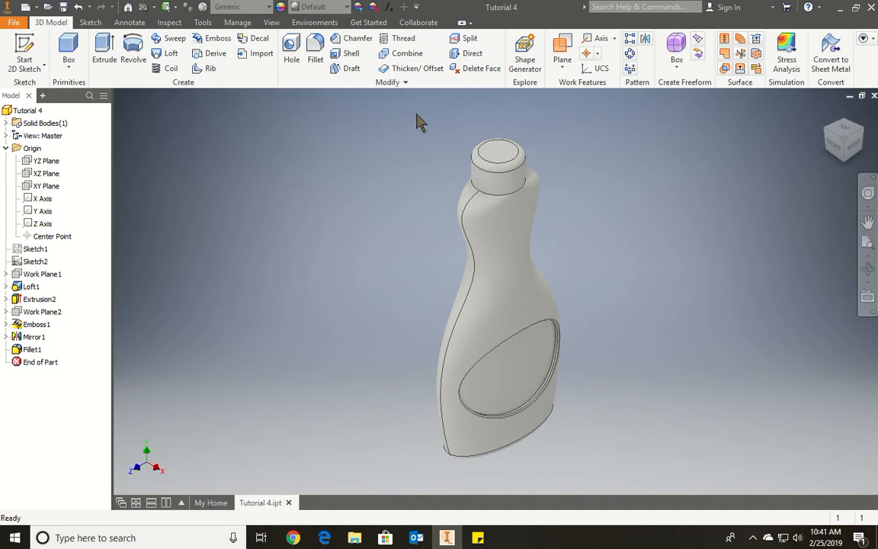
Try to shell the bottle with a 0.03 in wall, removing the neck's top face with automatic face chaining on
left_click(343, 54)
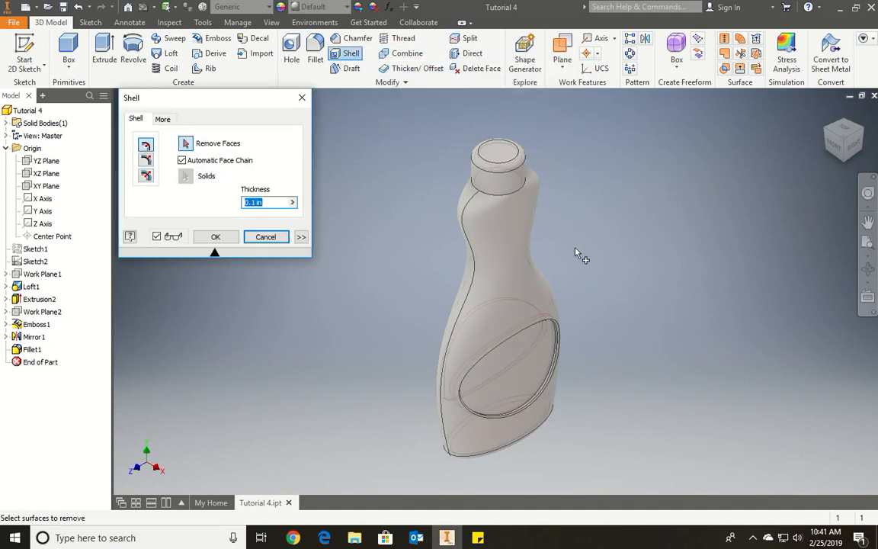
scroll(519, 210, "down", 5)
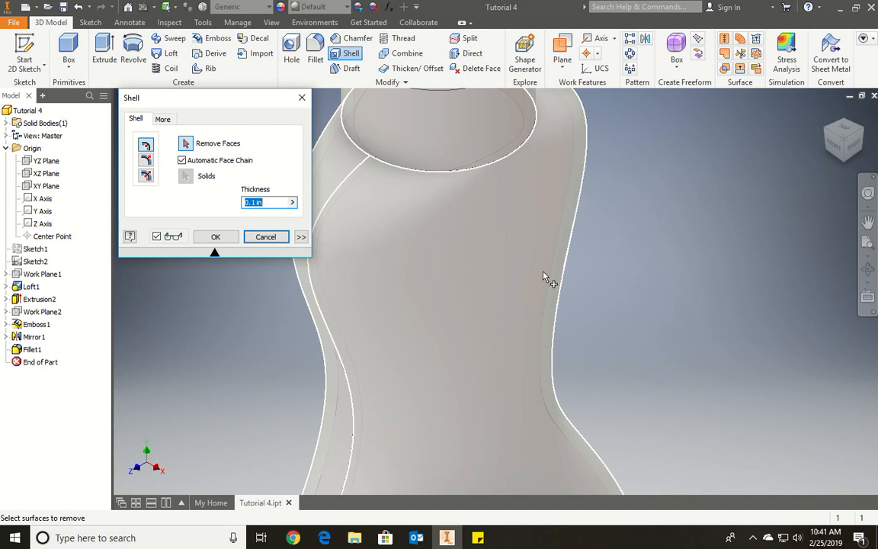
scroll(547, 279, "up", 5)
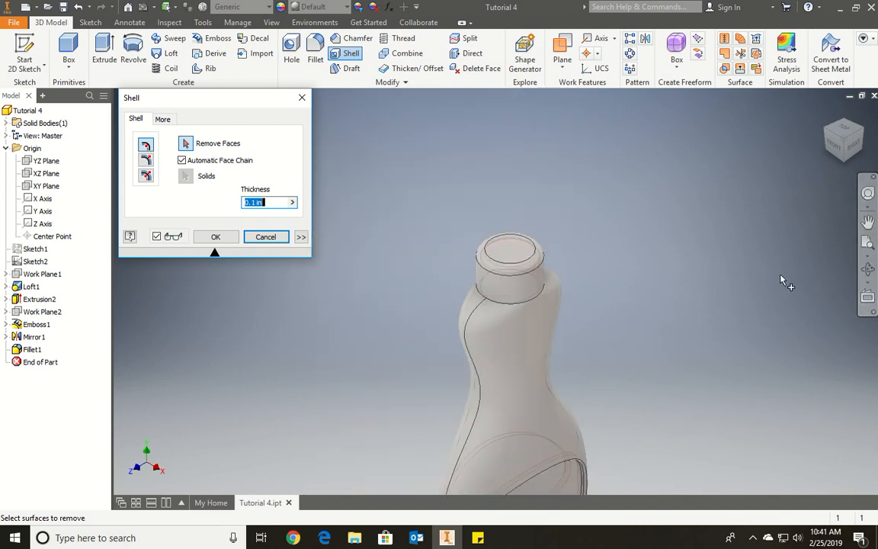
scroll(492, 402, "down", 5)
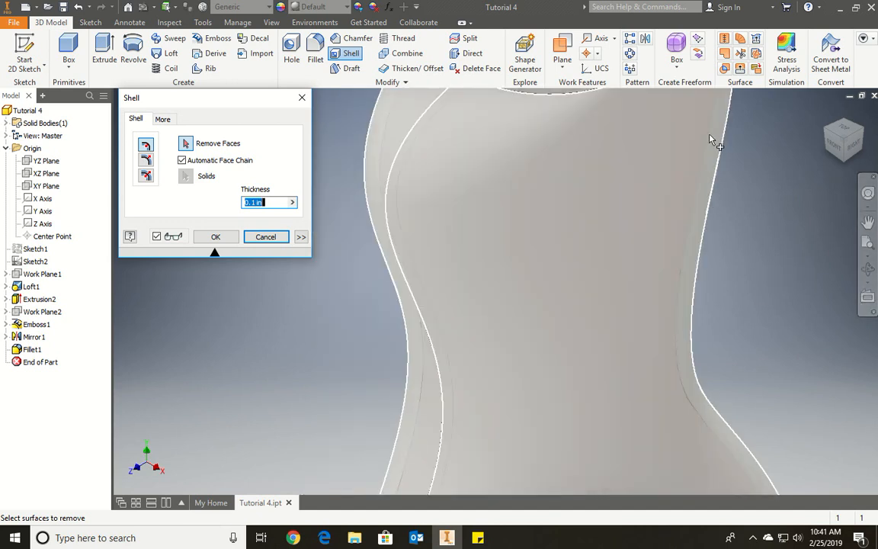
scroll(717, 202, "up", 5)
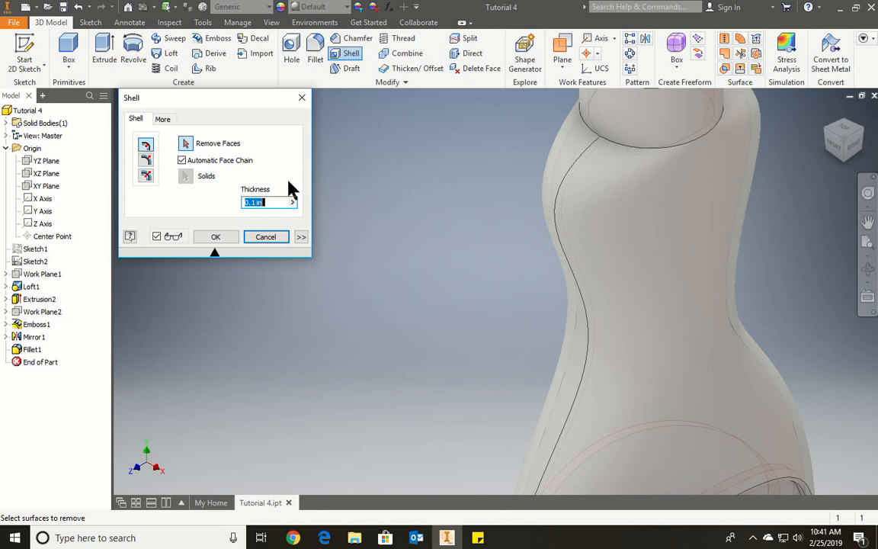
type(".03")
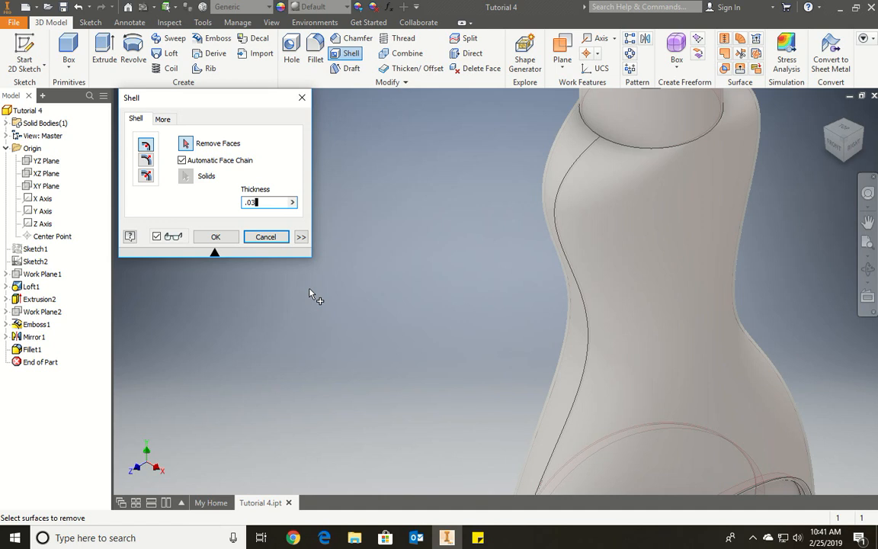
scroll(372, 320, "up", 5)
scroll(408, 270, "down", 4)
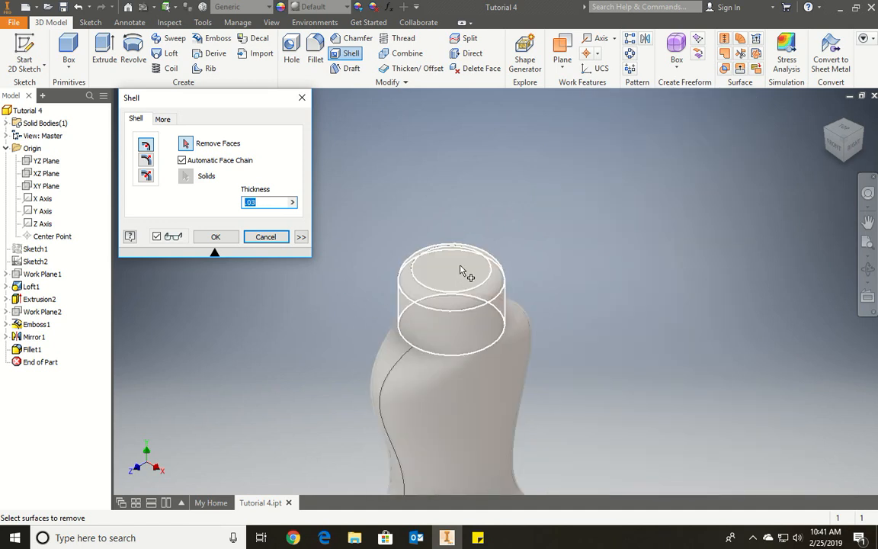
left_click(471, 246)
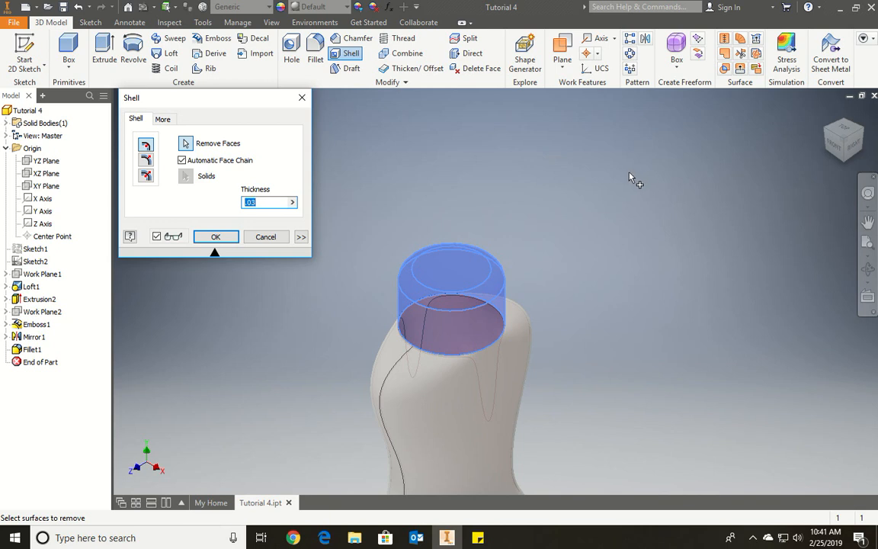
left_click(182, 160)
left_click(267, 237)
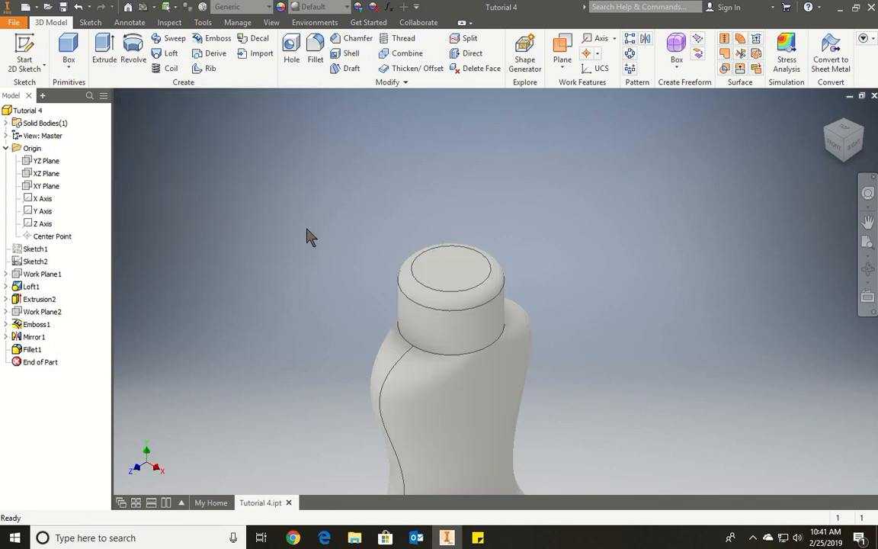
Try the 0.03 in shell with automatic face chaining off, removing only the flat top face of the neck
left_click(345, 53)
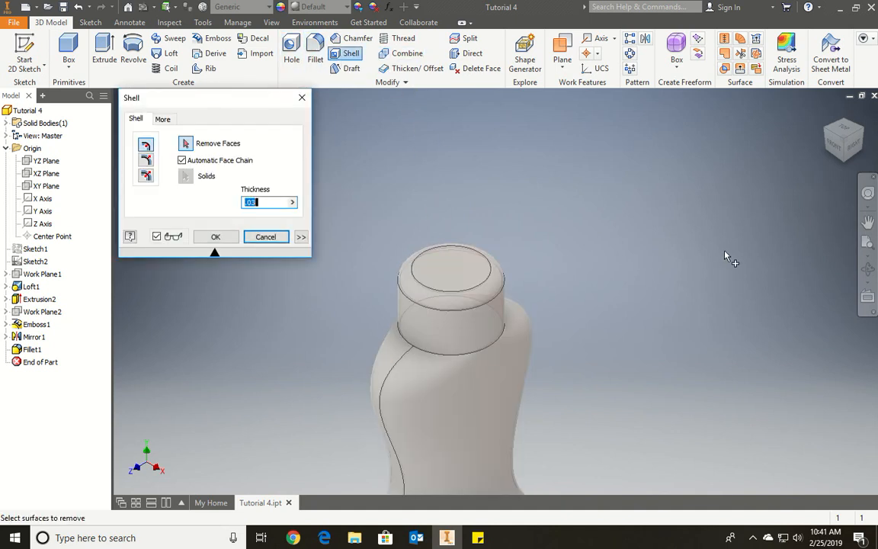
left_click(181, 160)
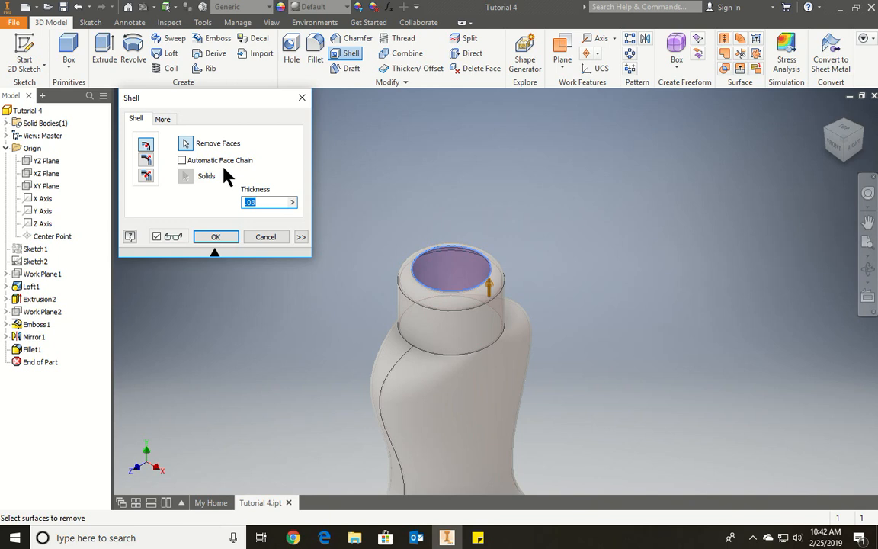
left_click(411, 280)
key("Escape")
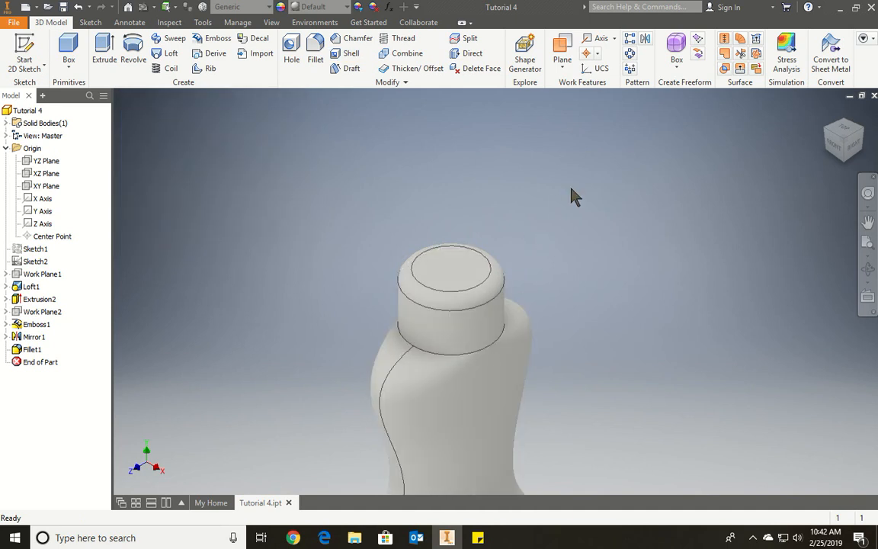
key("ctrl+z")
key("ctrl+z")
key("ctrl+z")
key("ctrl+z")
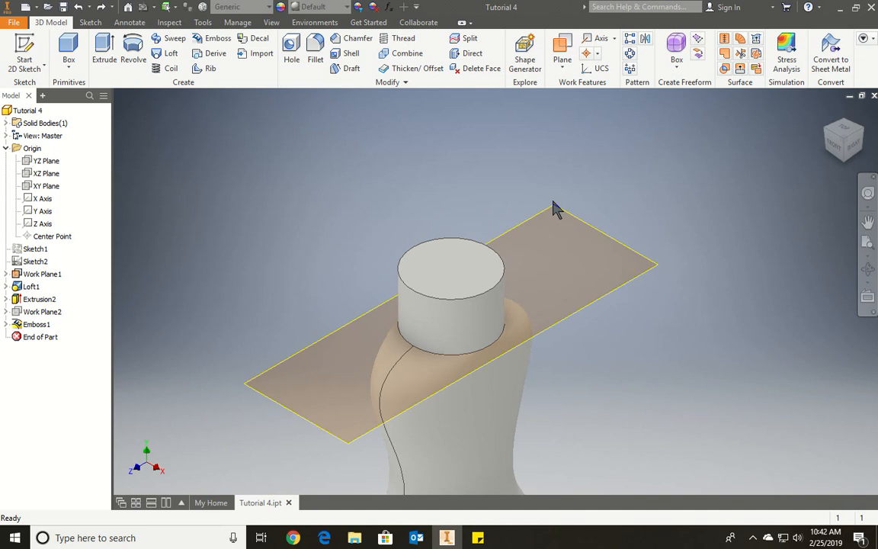
scroll(553, 201, "up", 6)
scroll(557, 257, "down", 5)
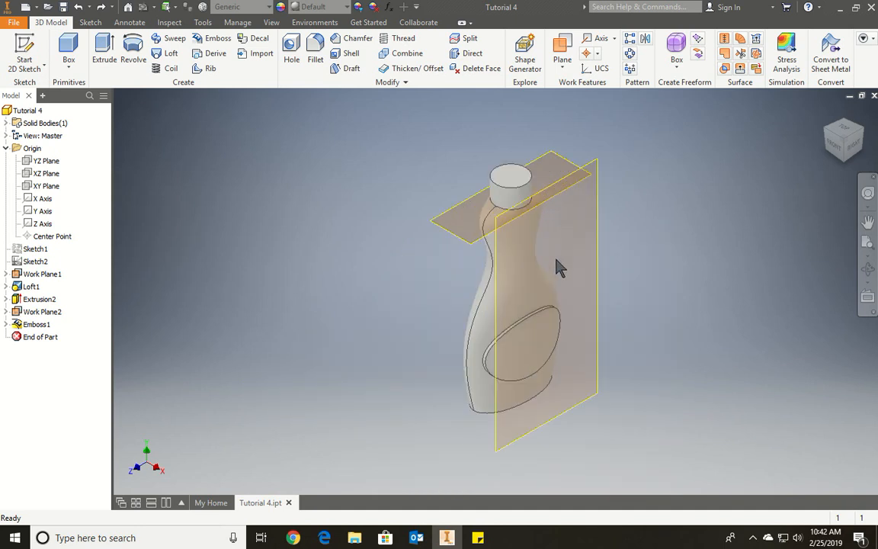
left_click(100, 7)
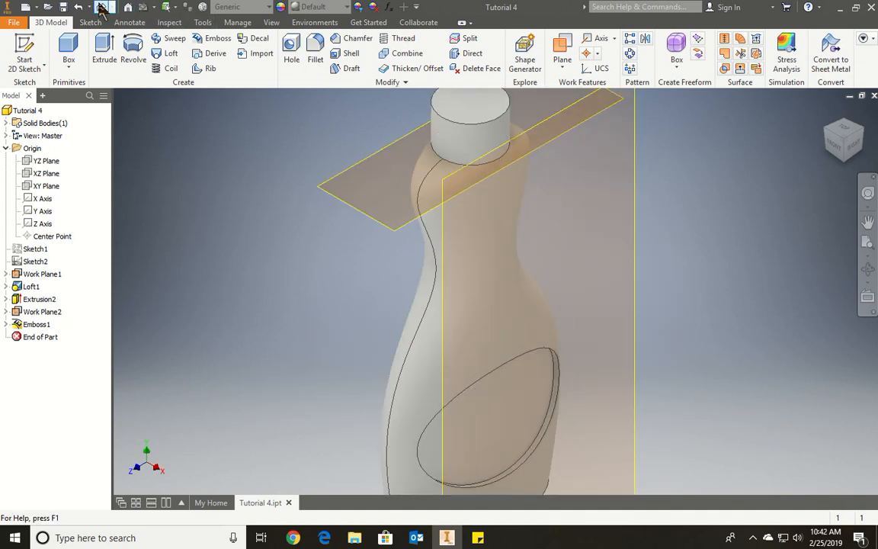
left_click(100, 7)
left_click(100, 7)
left_click(100, 7)
left_click(100, 7)
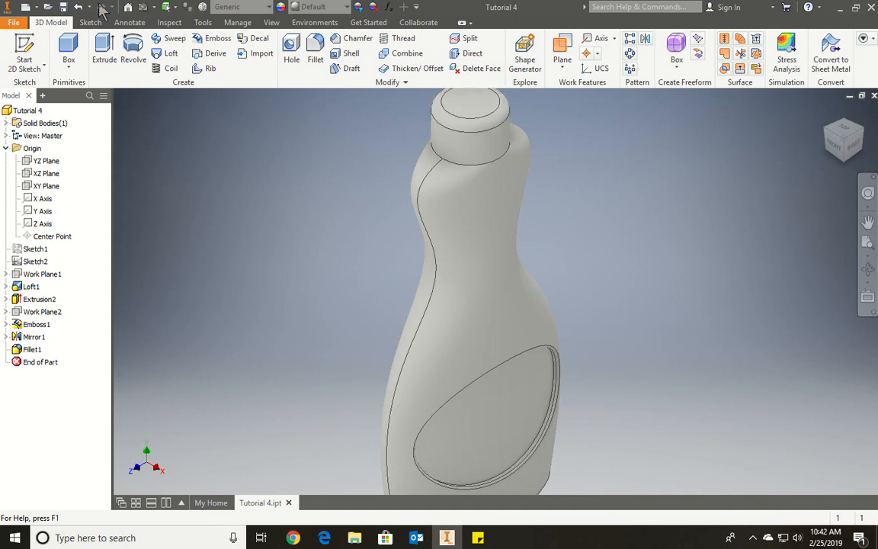
Edit the existing fillet so its 0.2 in set includes the edge at the neck's base and excludes the neck's top edge
right_click(30, 349)
key("Escape")
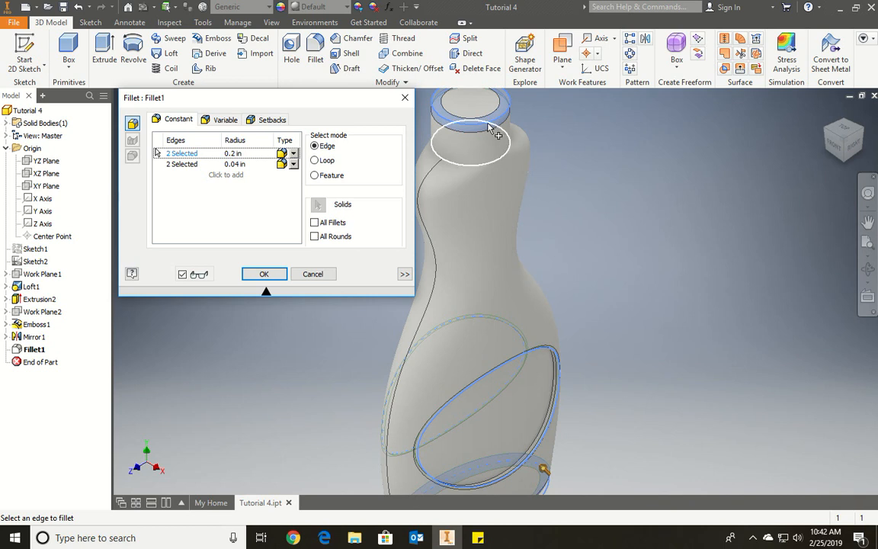
left_click(491, 147)
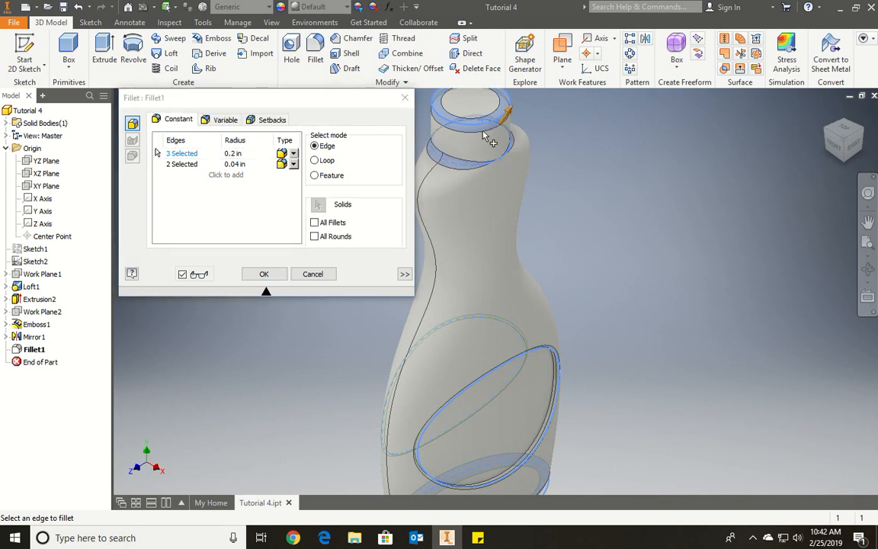
left_click(183, 155)
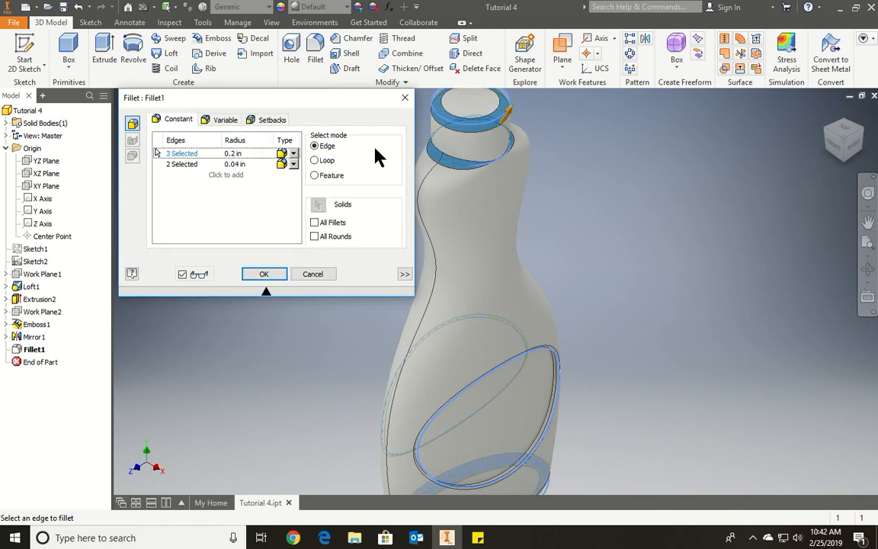
left_click(463, 123, "ctrl")
scroll(598, 195, "up", 3)
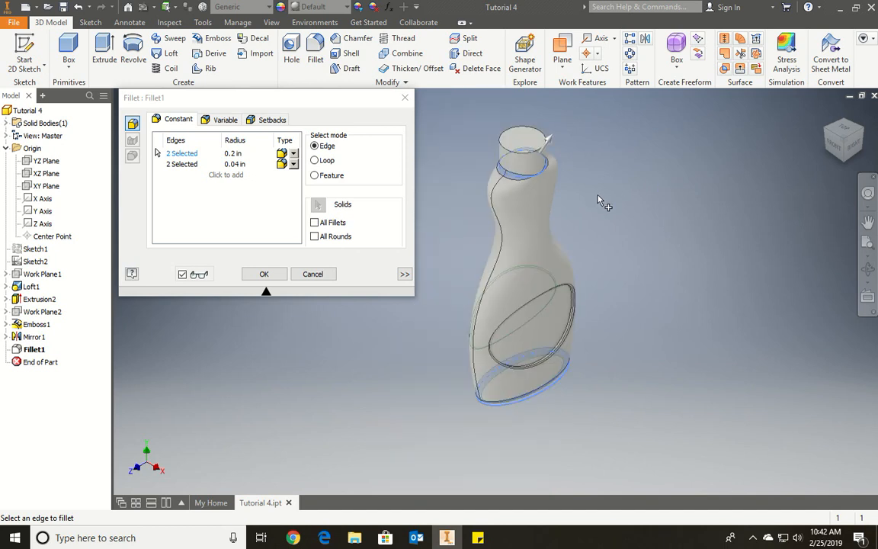
scroll(598, 200, "down", 2)
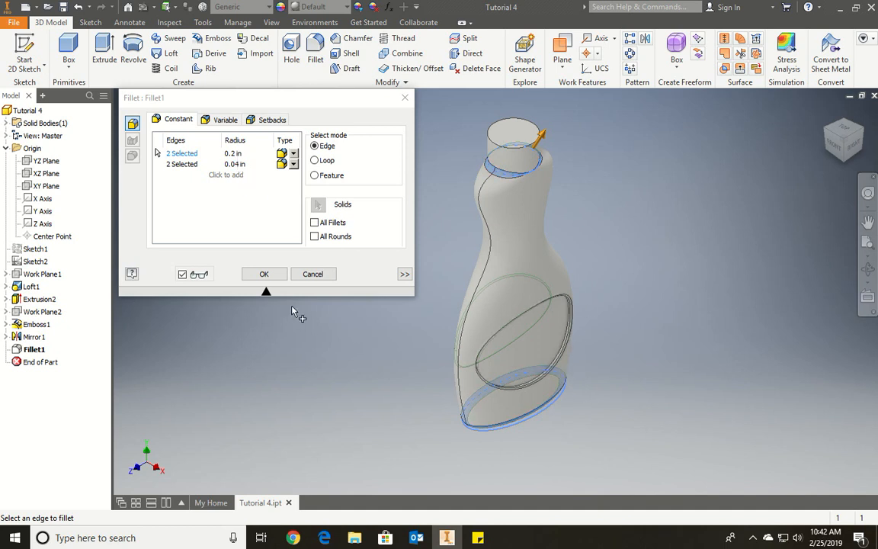
left_click(264, 275)
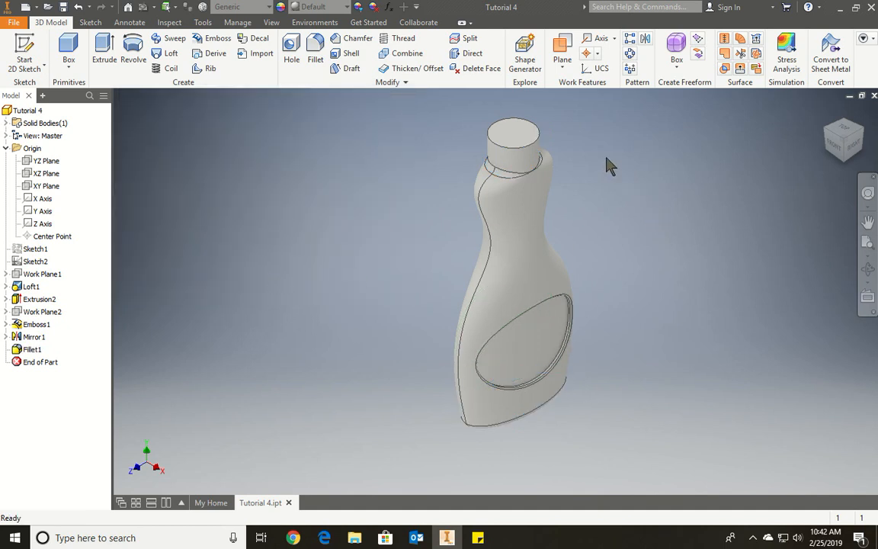
Shell the bottle with a 0.03 in wall, automatic face chaining off, removing the flat top face of the neck
left_click(351, 54)
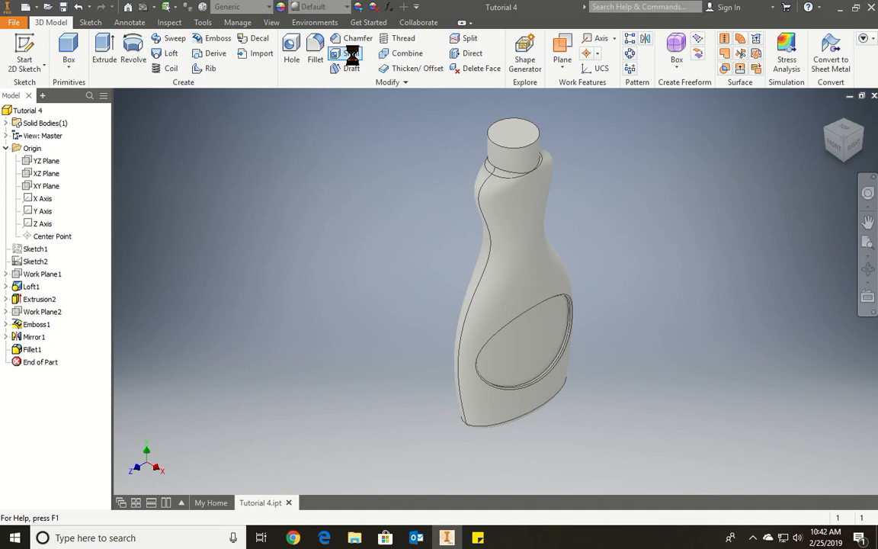
left_click(182, 161)
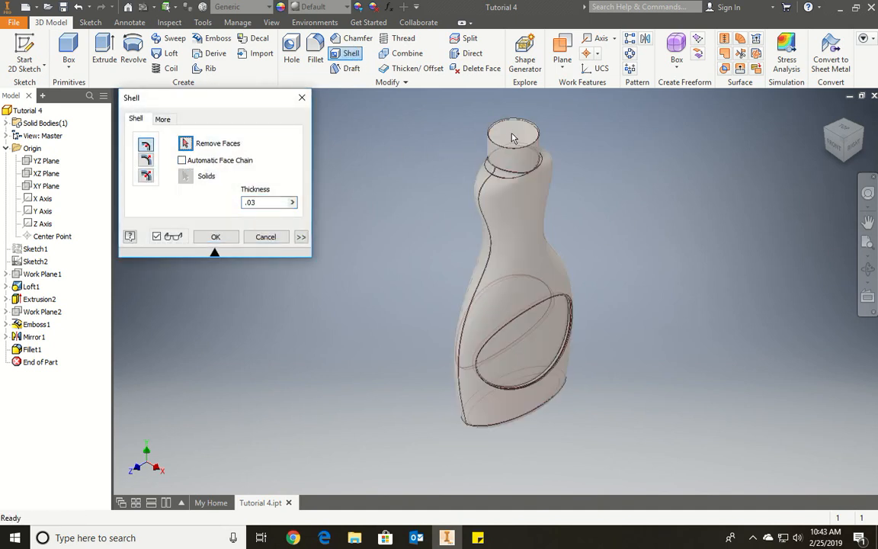
scroll(513, 139, "up", 4)
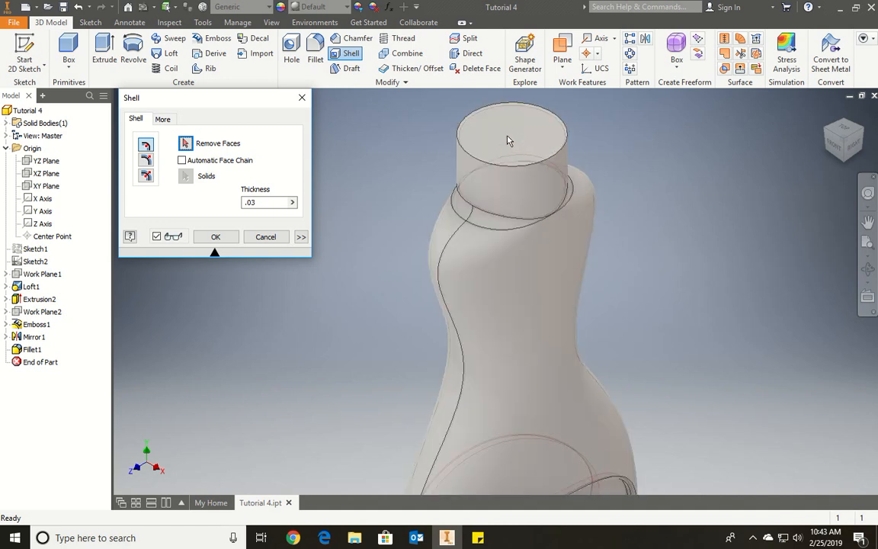
scroll(443, 145, "down", 4)
scroll(432, 146, "up", 5)
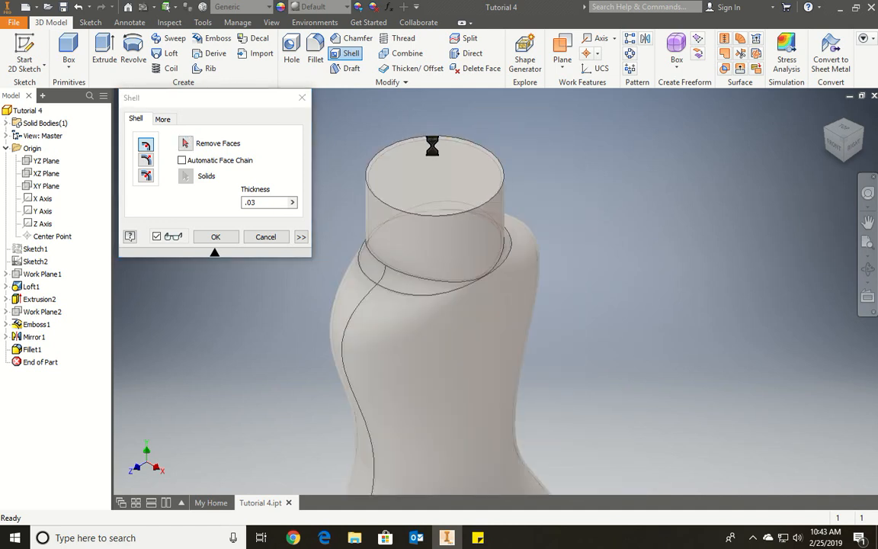
left_click(186, 143)
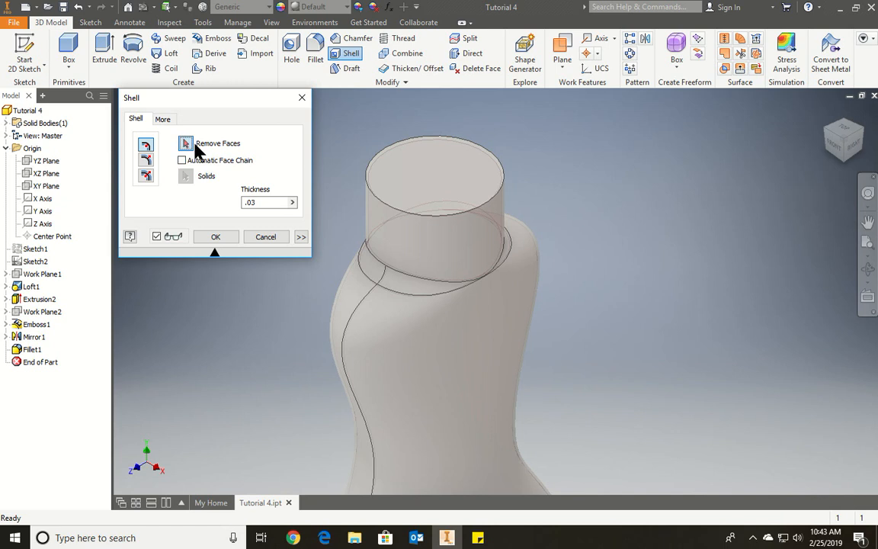
left_click(377, 157)
scroll(436, 193, "down", 5)
scroll(488, 178, "up", 5)
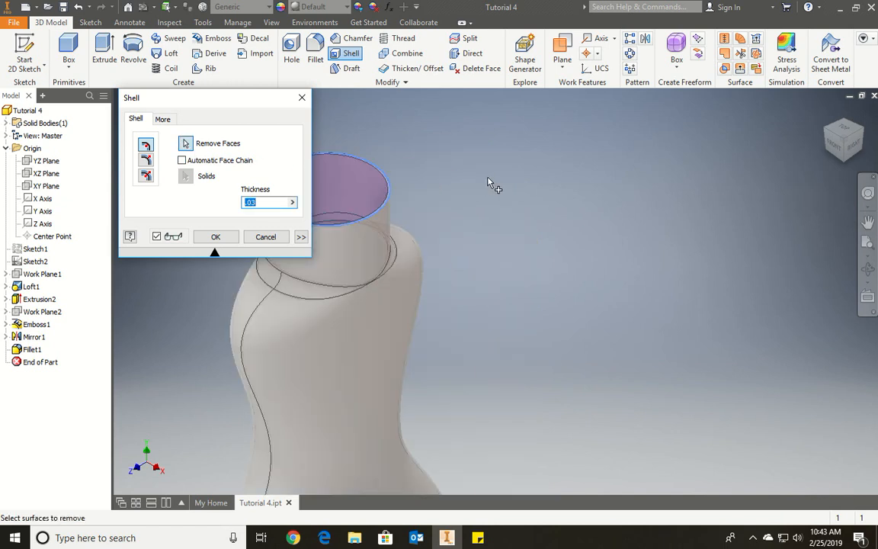
scroll(490, 178, "down", 3)
scroll(491, 184, "up", 5)
scroll(492, 184, "down", 5)
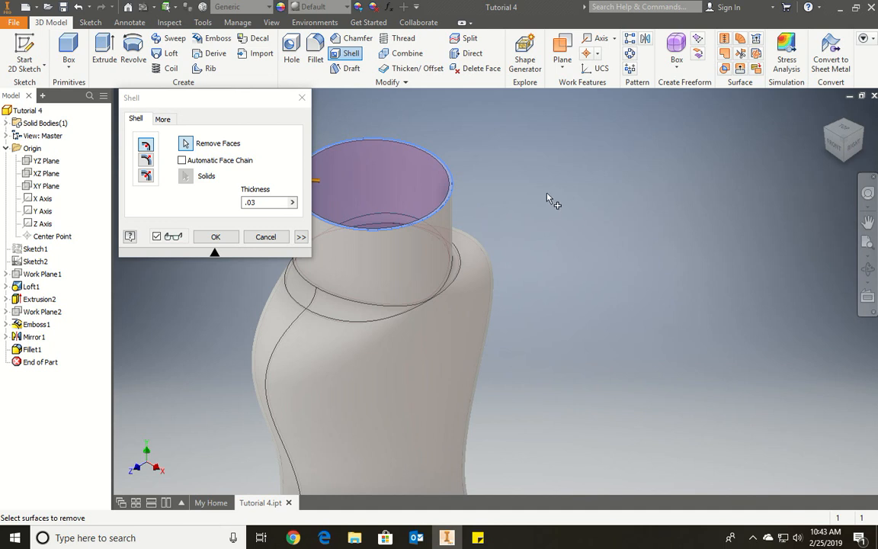
scroll(549, 198, "down", 2)
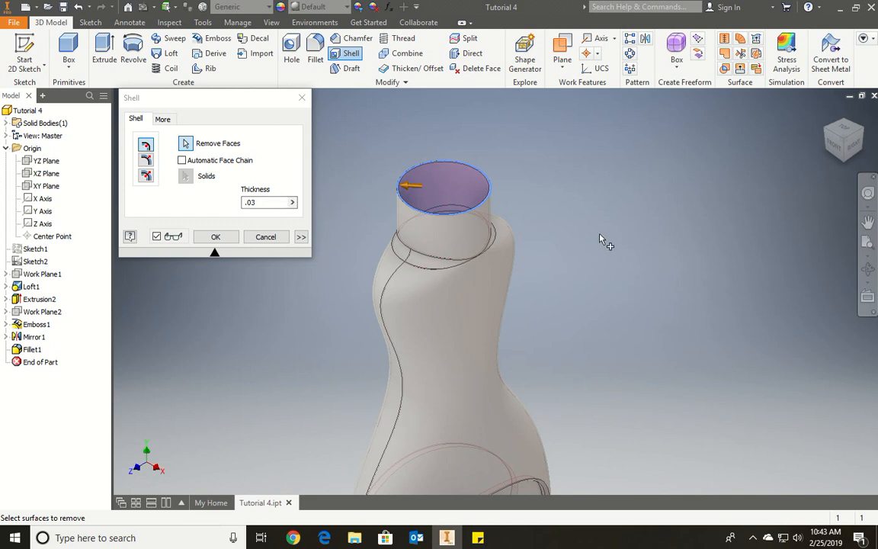
left_click(214, 237)
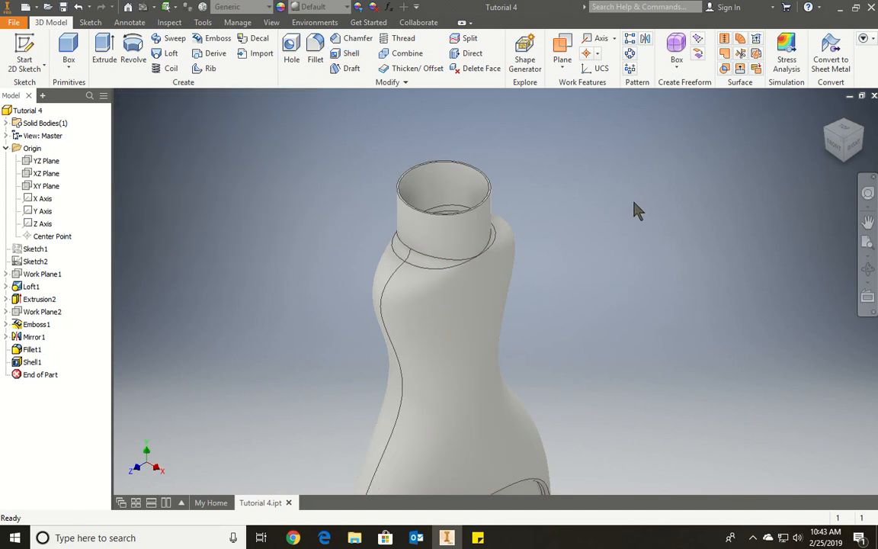
Inspect the hollow neck opening from several angles and restore the home view
scroll(637, 211, "up", 4)
middle_click_drag(624, 275, 590, 296, "shift")
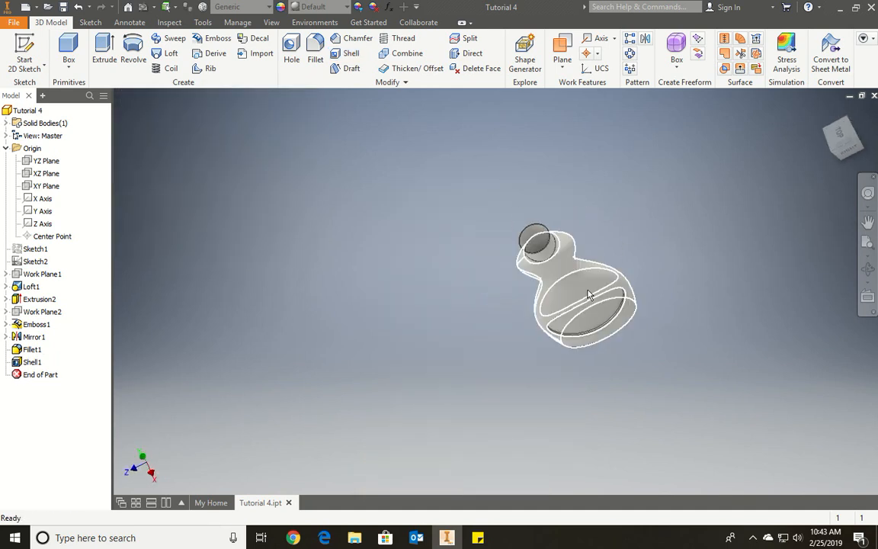
scroll(533, 227, "down", 5)
scroll(504, 265, "up", 5)
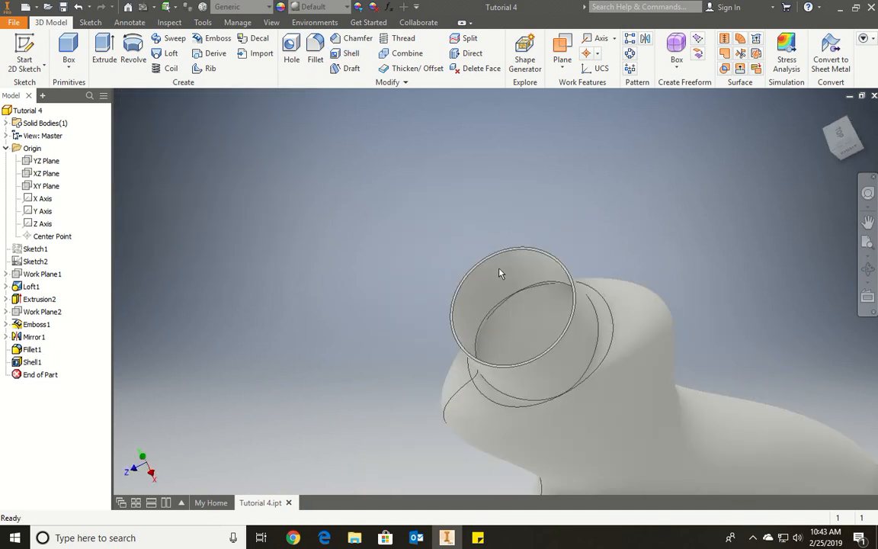
middle_click_drag(503, 273, 663, 242, "shift")
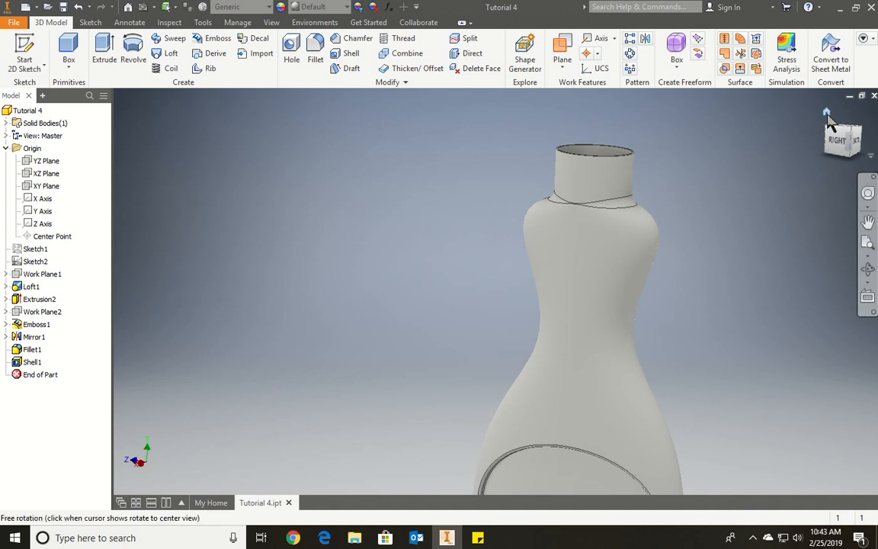
left_click(828, 113)
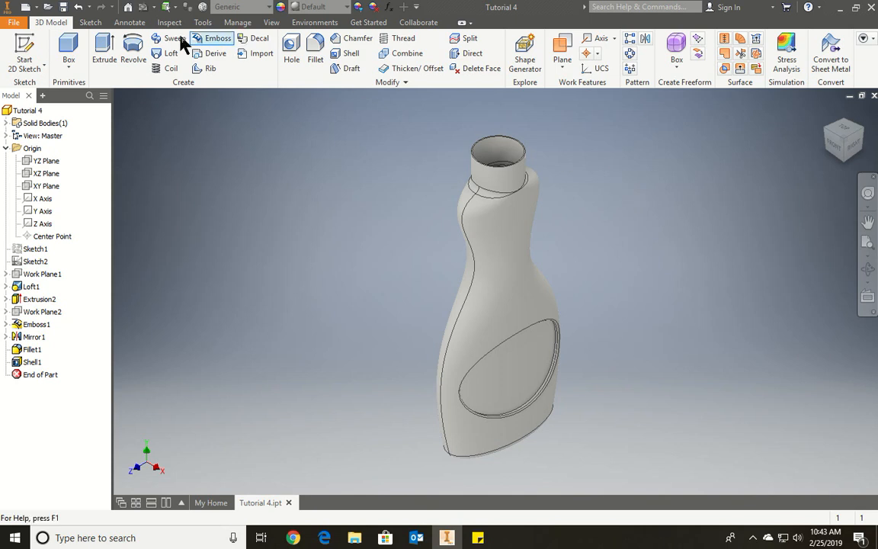
Start a 2D sketch on the YZ plane, working at the upper corner of the bottle's neck
left_click(25, 45)
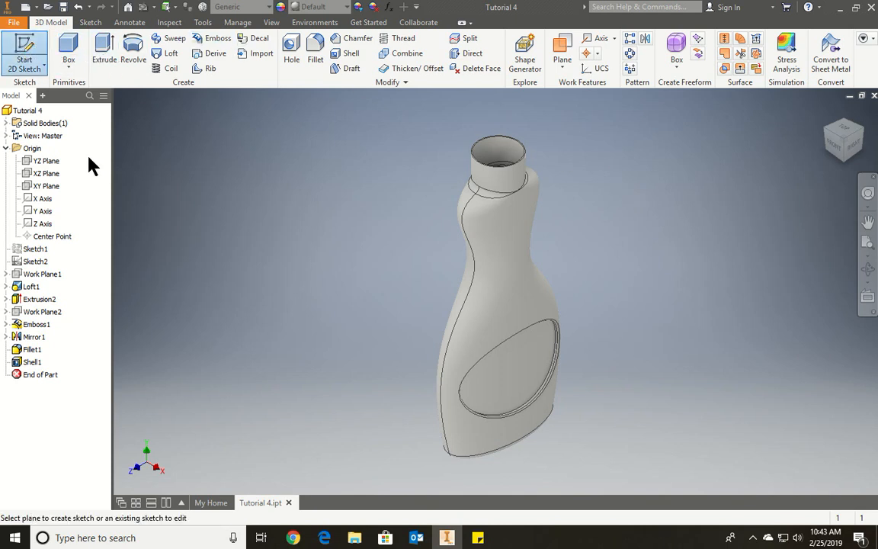
left_click(47, 161)
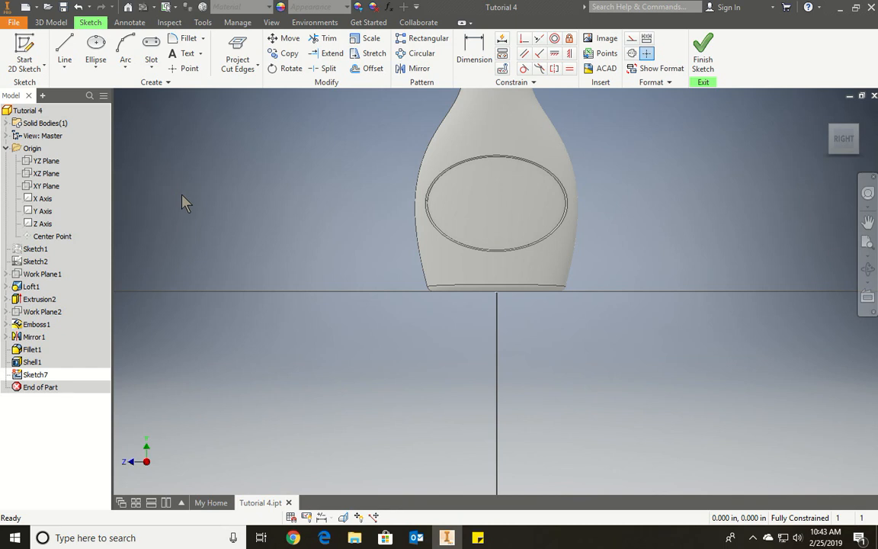
scroll(446, 263, "up", 5)
scroll(458, 175, "down", 8)
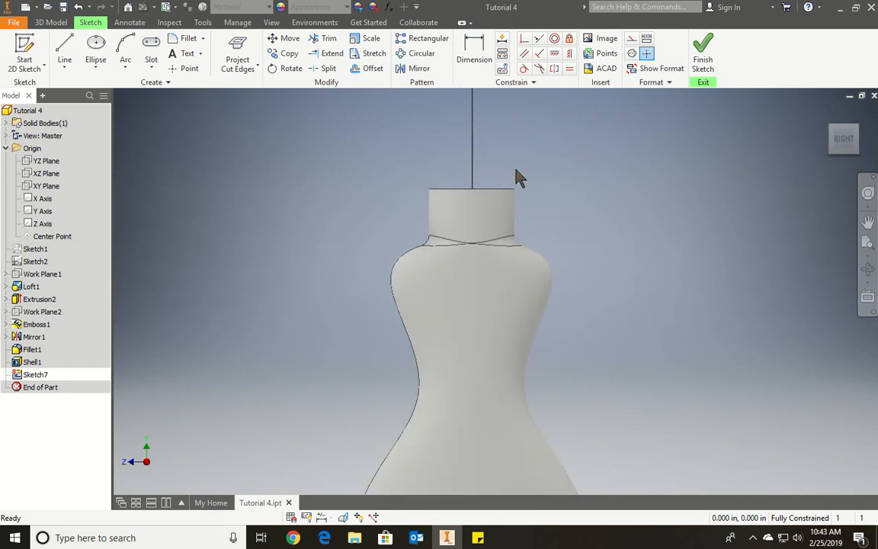
scroll(537, 196, "down", 3)
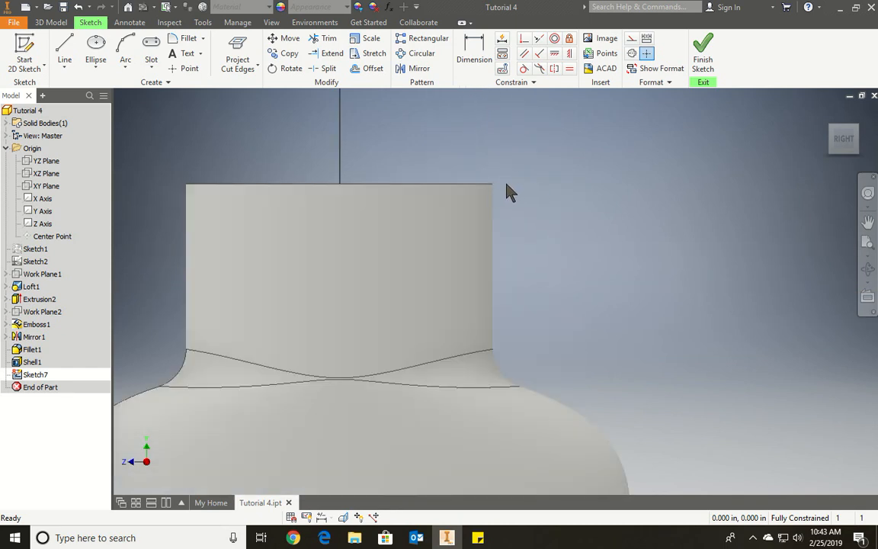
scroll(507, 197, "down", 4)
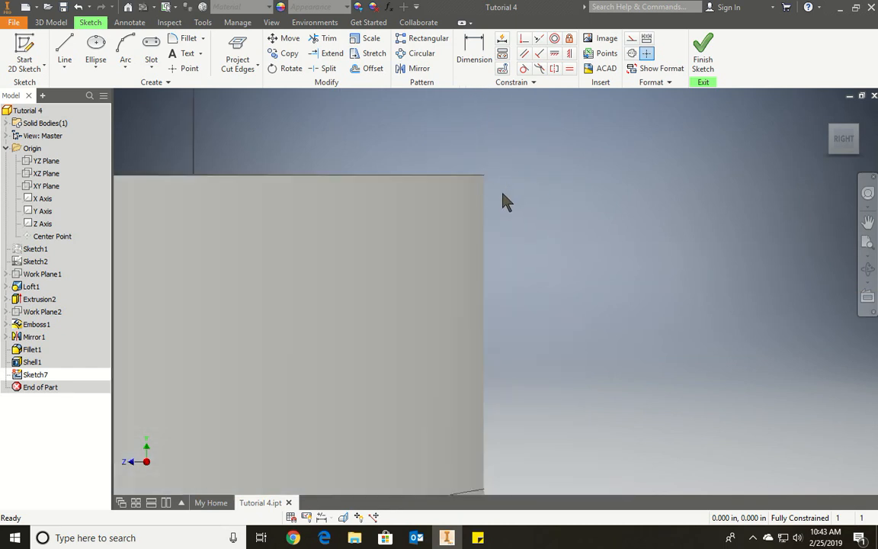
Try sketching a vertical line about 0.106 in long just inside the neck's outer edge
left_click(66, 50)
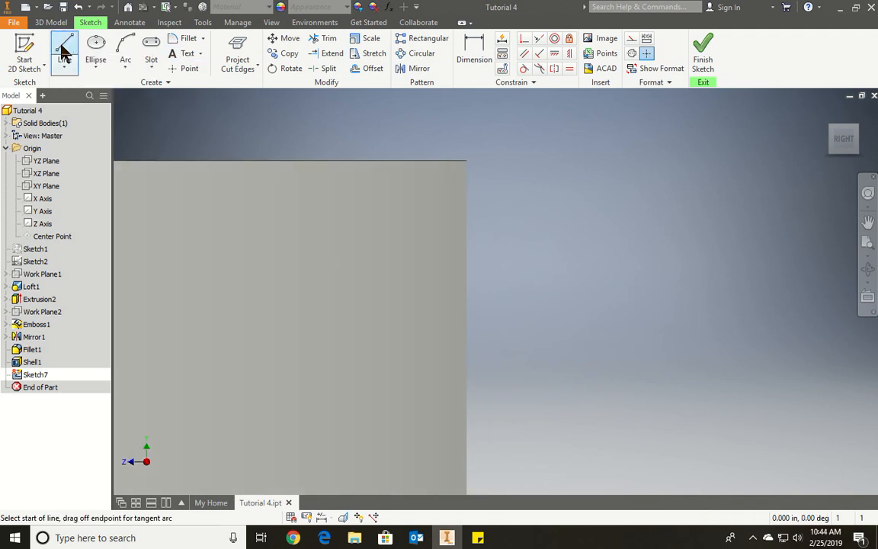
left_click(458, 180)
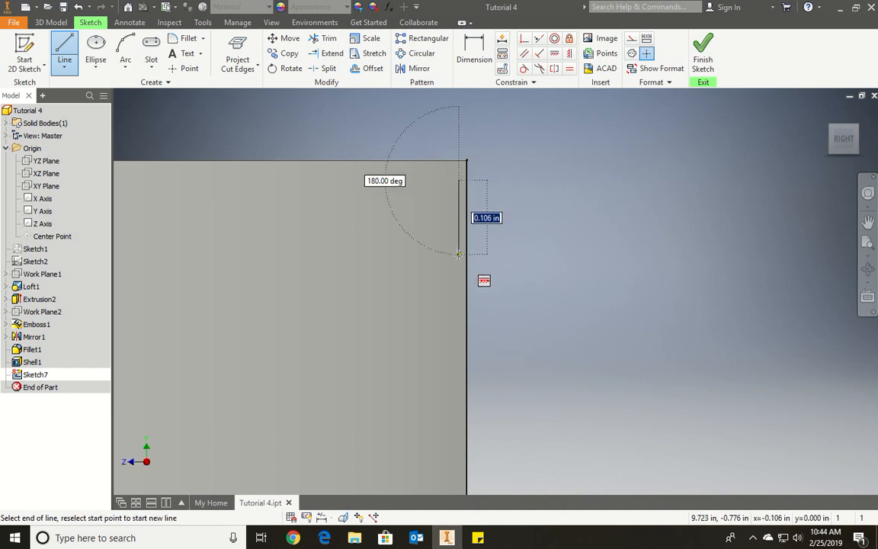
left_click(459, 254)
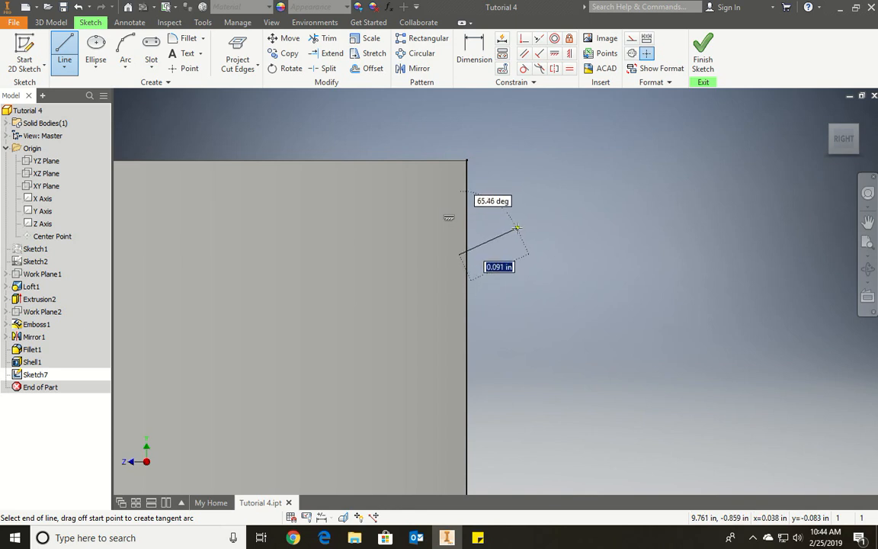
key("Escape")
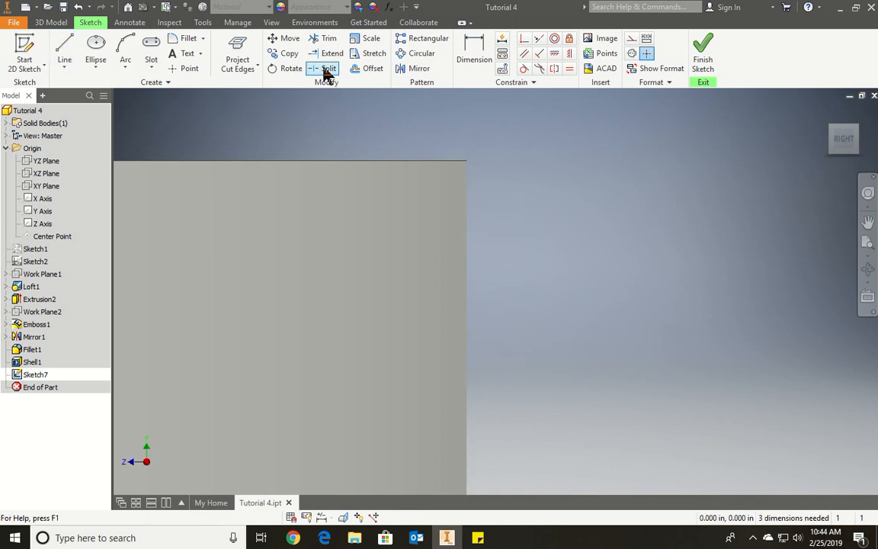
left_click(238, 66)
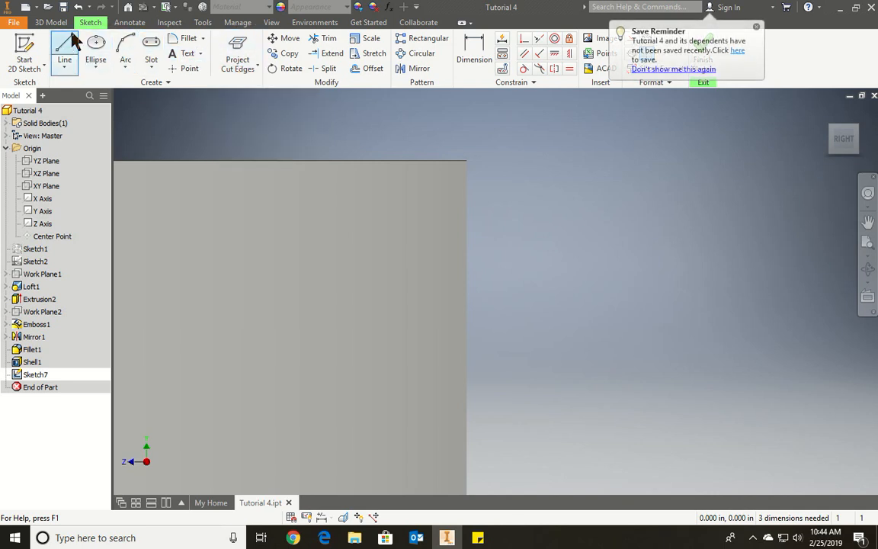
Set the model's visual style to Shaded with Hidden Edges
left_click(271, 22)
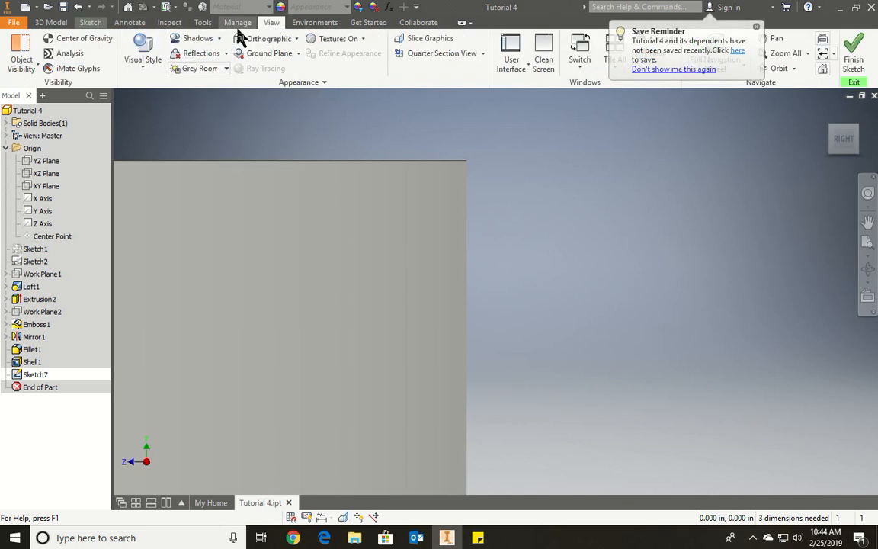
left_click(151, 60)
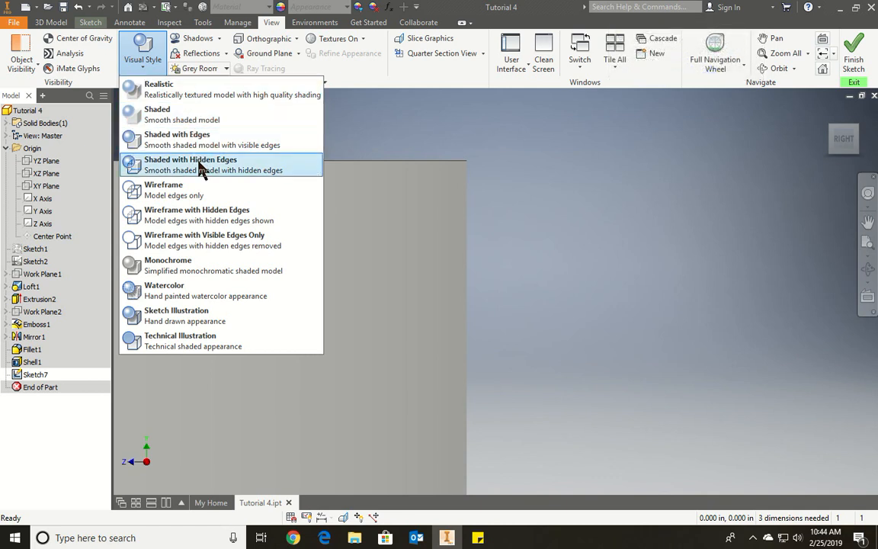
left_click(201, 167)
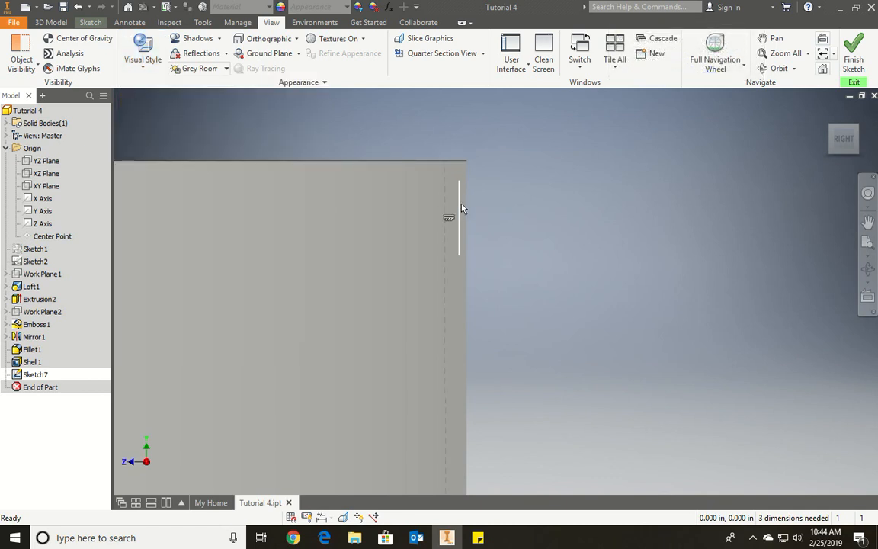
Try sketching a vertical line about 0.149 in long on the hidden inner edge of the neck wall
left_click(90, 22)
left_click(64, 50)
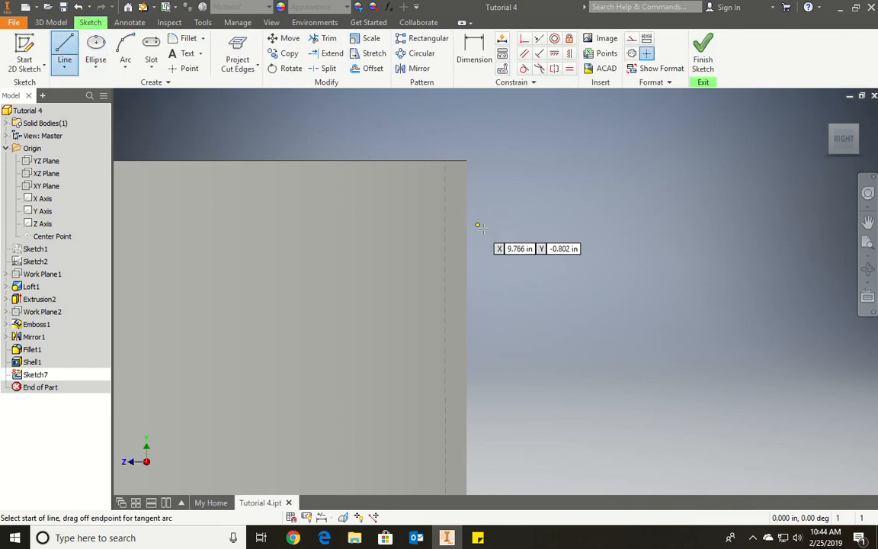
left_click(446, 198)
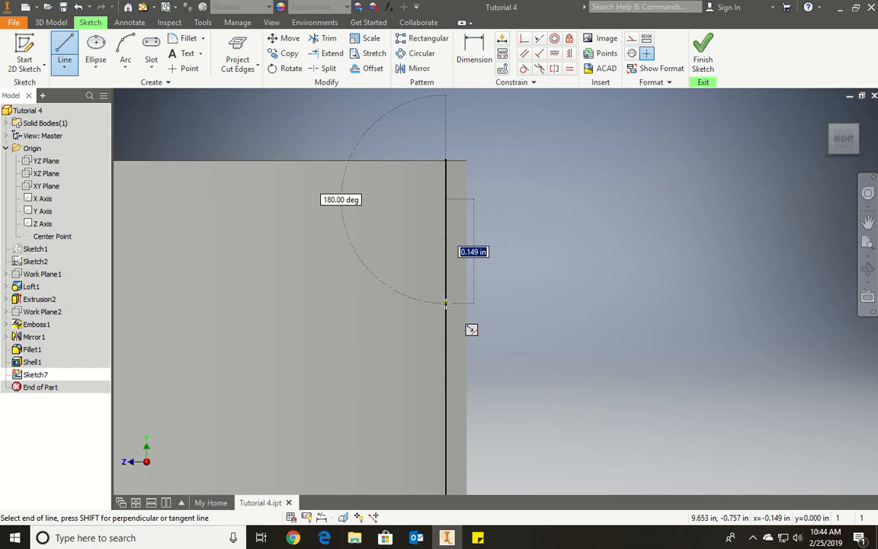
double_click(446, 303)
key("Escape")
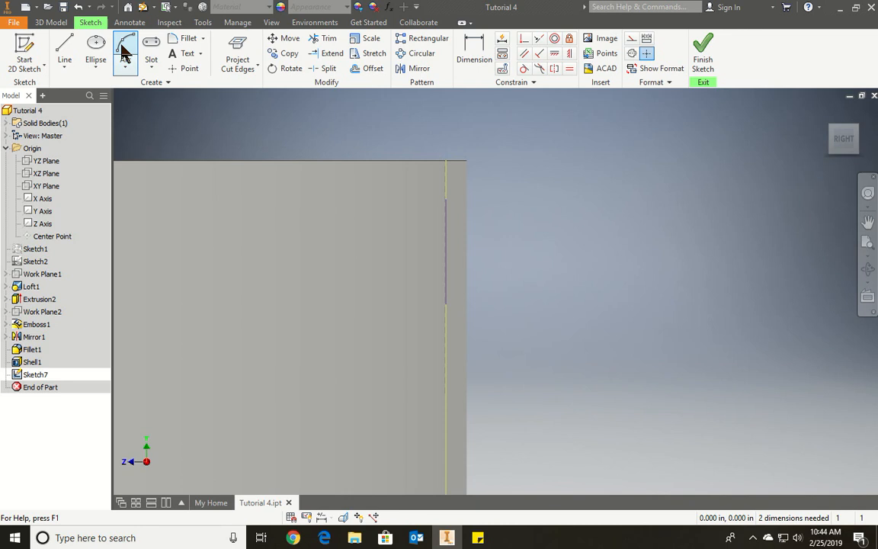
left_click(65, 52)
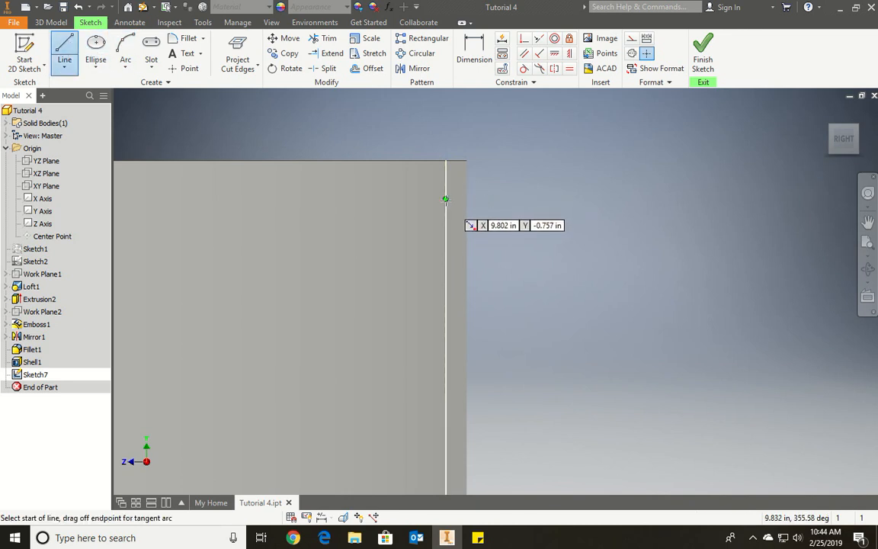
key("Escape")
Slice the graphics at the sketch plane to expose the cross-section of the neck wall
scroll(503, 181, "down", 5)
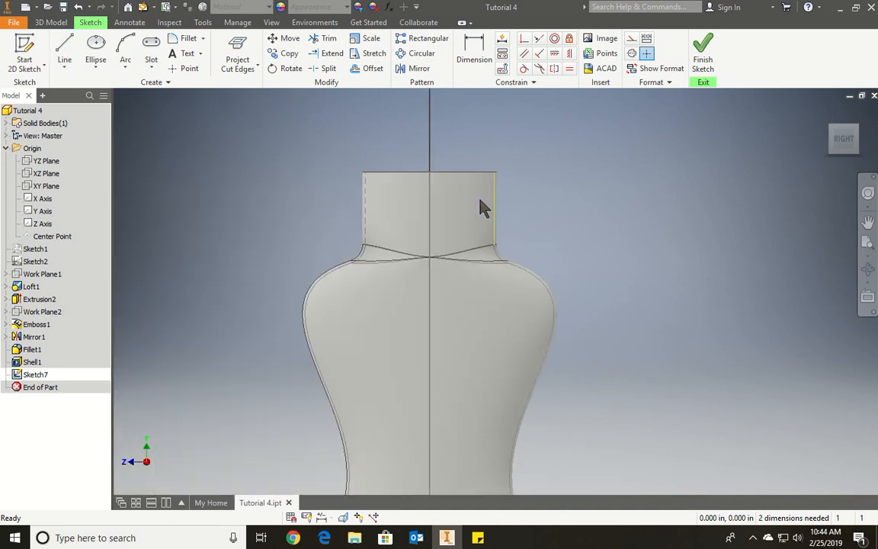
left_click(347, 515)
scroll(510, 162, "up", 4)
scroll(461, 228, "up", 4)
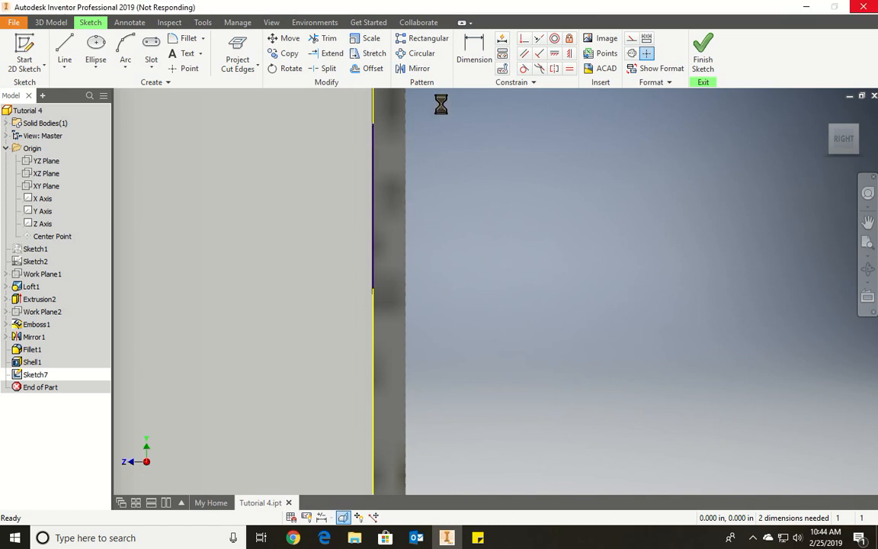
scroll(373, 185, "up", 5)
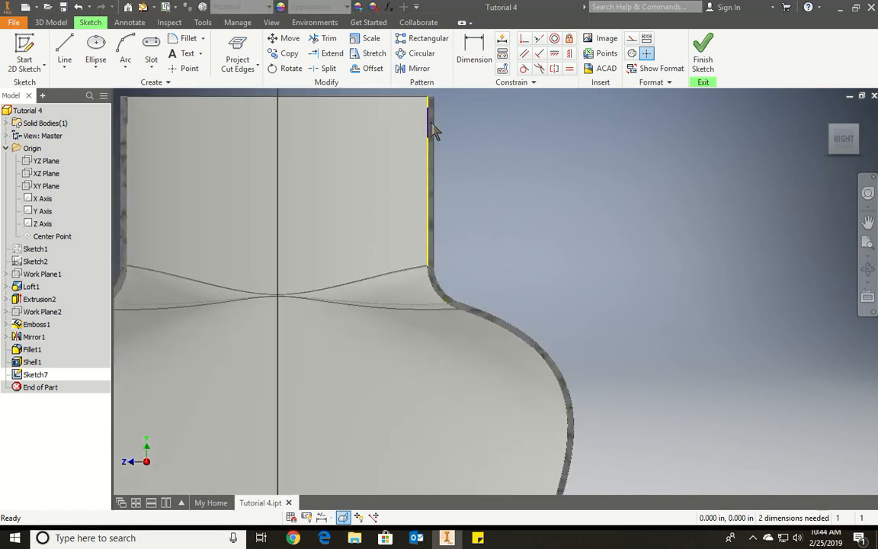
Delete the projected inner wall edge and the trial vertical line drawn on it
scroll(432, 125, "down", 5)
key("Delete")
scroll(467, 216, "up", 3)
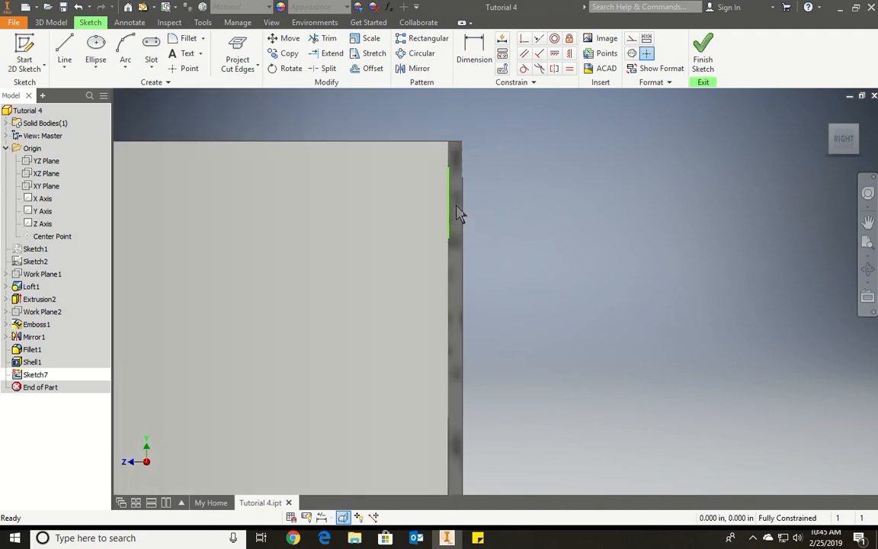
left_click(450, 193)
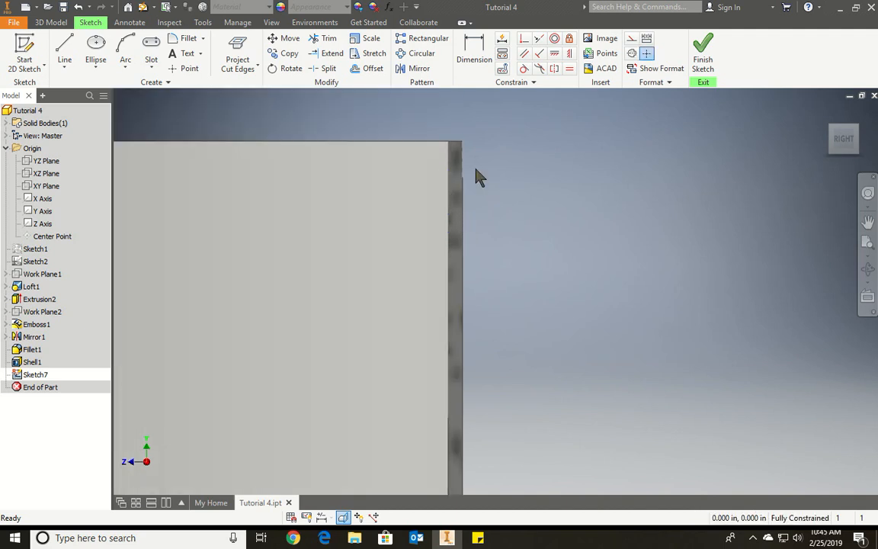
Sketch a vertical line inside the sliced neck wall and an upward-slanting line outward from its lower end
left_click(65, 47)
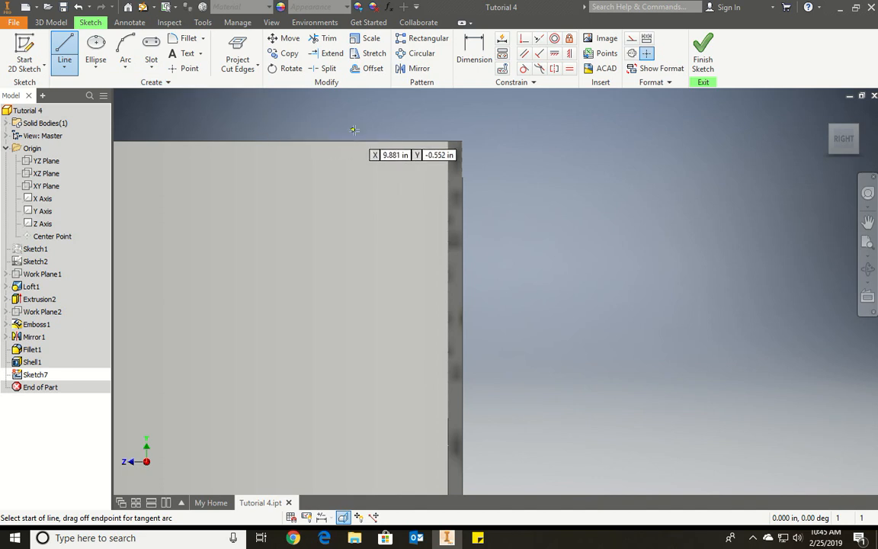
scroll(454, 197, "down", 2)
left_click(459, 151)
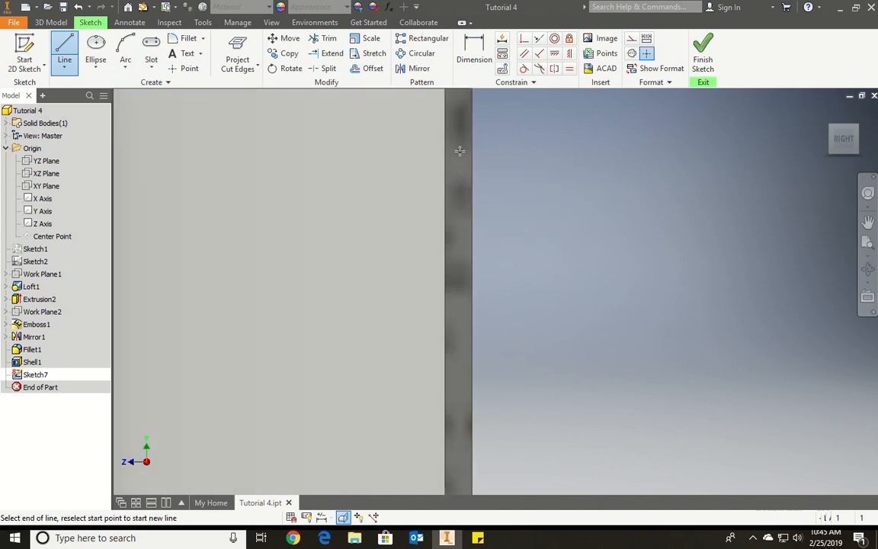
left_click(460, 294)
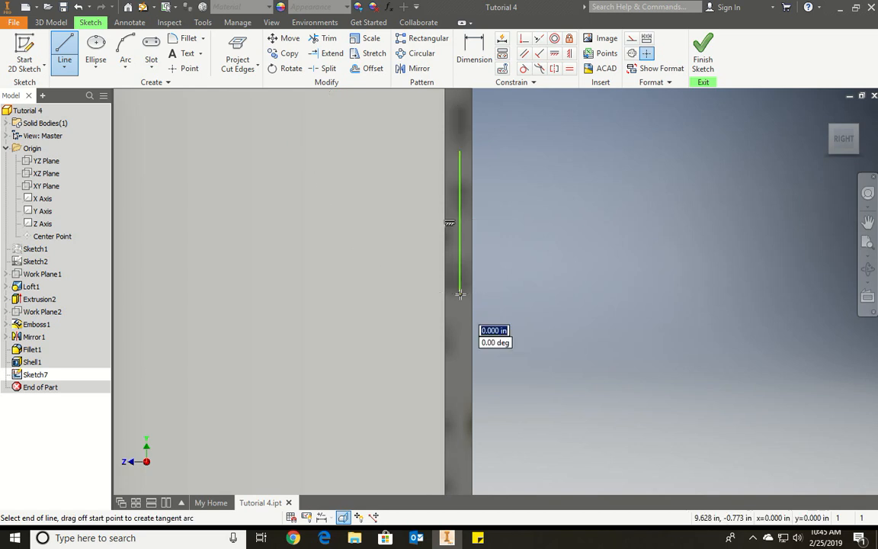
left_click(552, 249)
key("Escape")
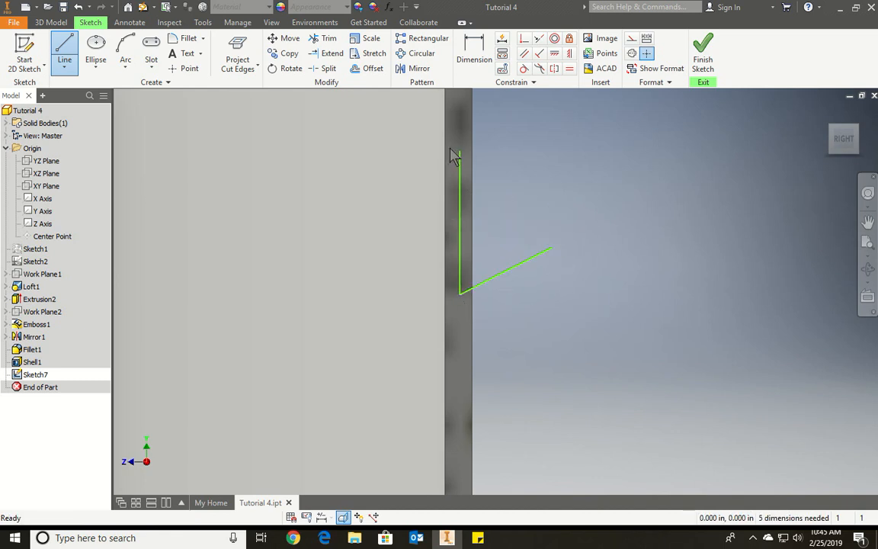
Sketch a downward-slanting line outward from the upper end of the vertical line in the neck wall
left_click(65, 52)
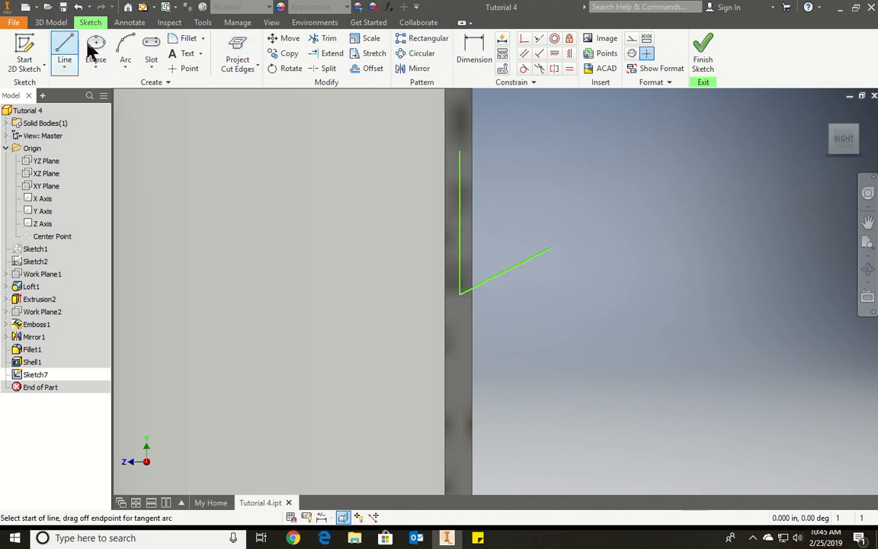
left_click(460, 153)
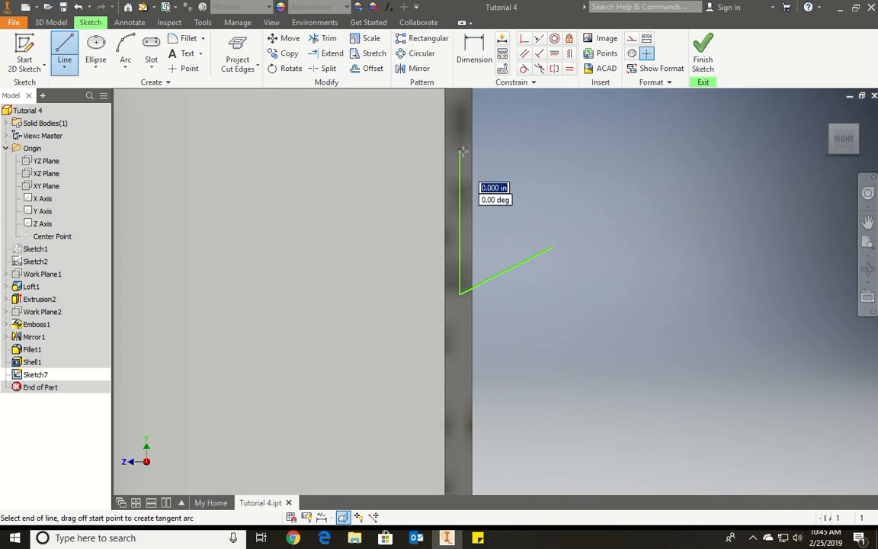
left_click(551, 184)
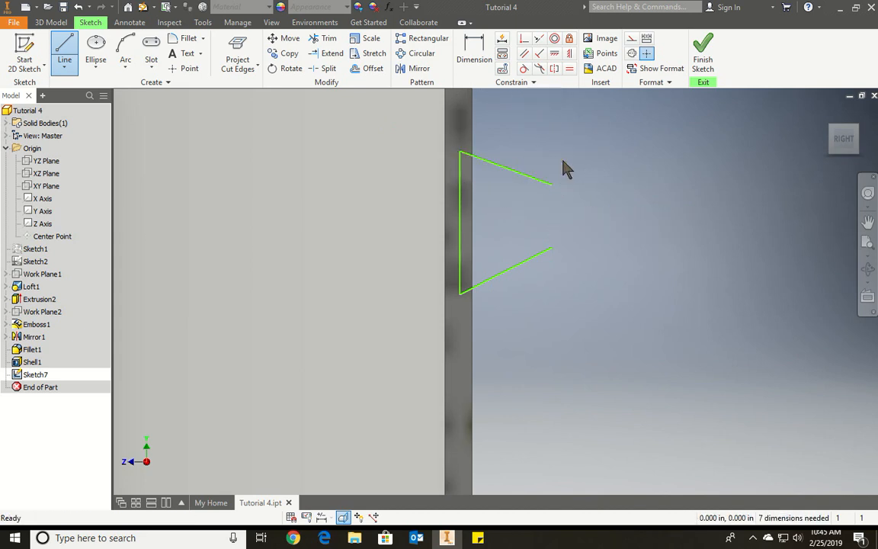
key("Escape")
Try a three-point arc joining the free ends of the two slanted lines, and delete it
left_click(123, 64)
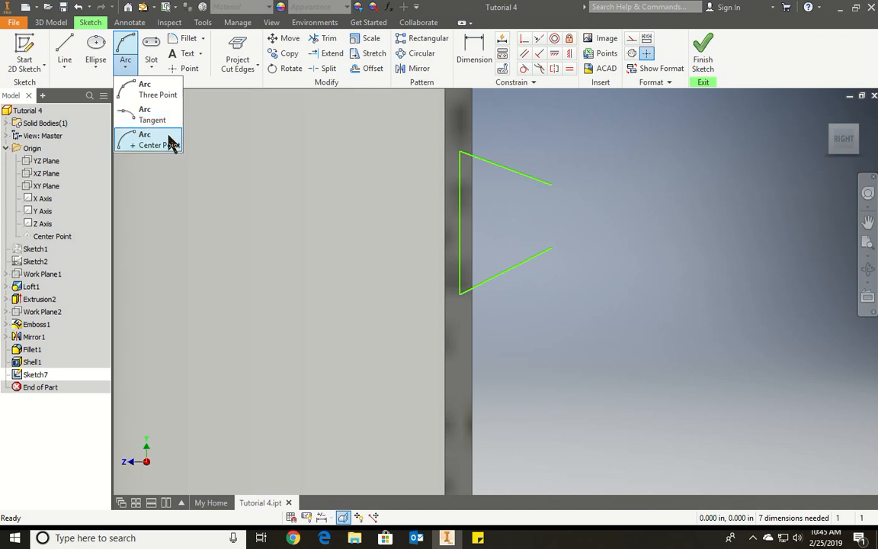
left_click(158, 90)
left_click(551, 185)
left_click(551, 248)
left_click(562, 224)
key("Escape")
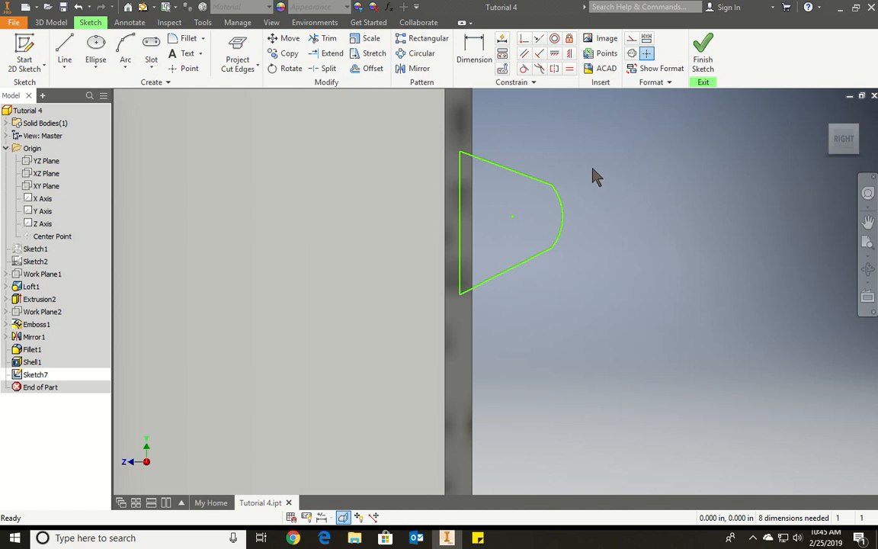
left_click(562, 211)
key("Delete")
Close the trapezoidal profile with a vertical line between the free ends of the two slanted lines
left_click(64, 47)
key("Escape")
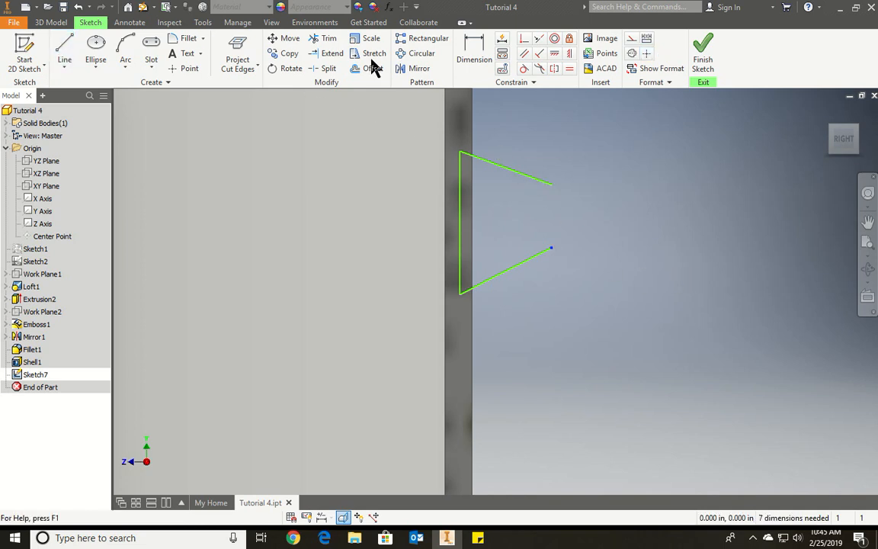
left_click(64, 48)
left_click(555, 184)
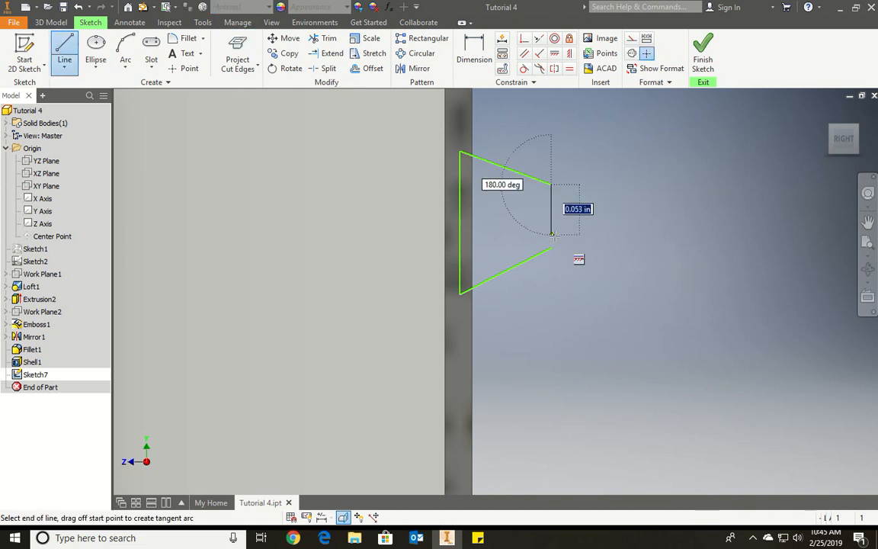
left_click(552, 248)
key("Escape")
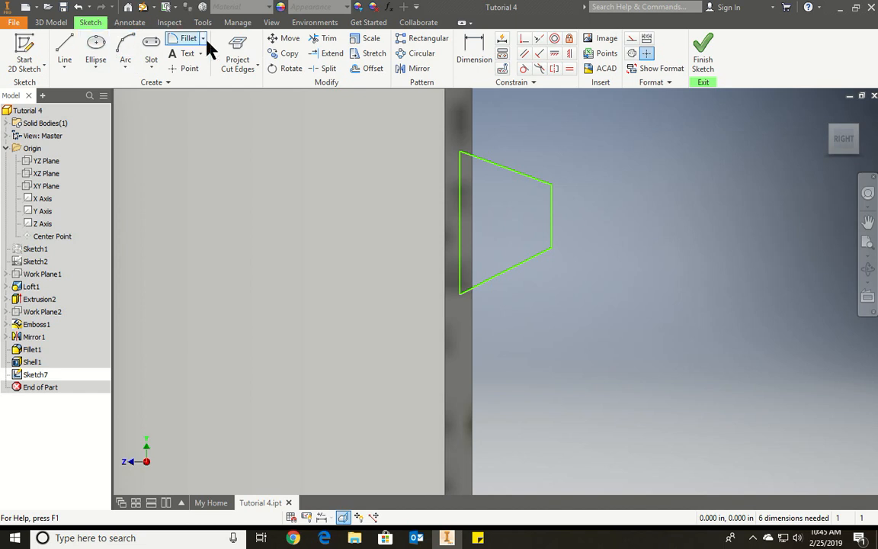
Dimension the horizontal distance between the trapezoid's two vertical lines and set it to 0.125 in
left_click(469, 54)
left_click(459, 221)
left_click(551, 222)
left_click(568, 380)
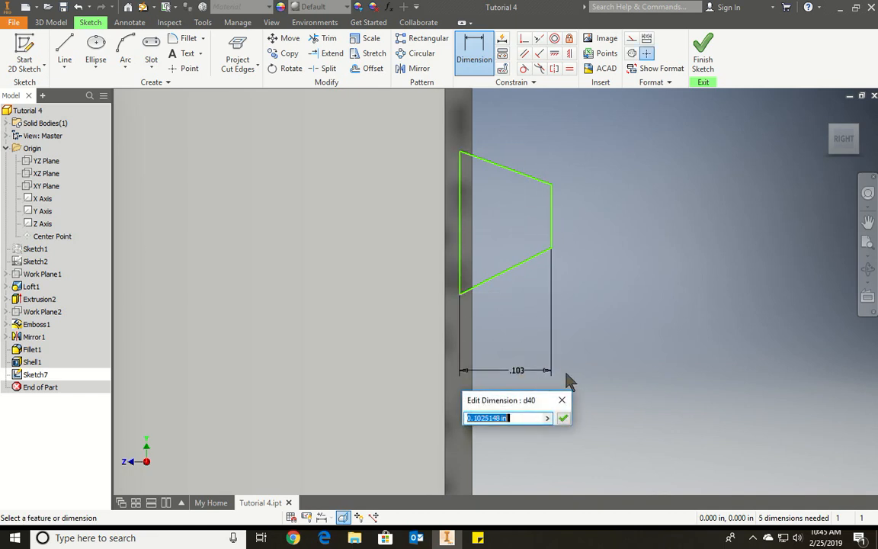
type(".125")
key("Return")
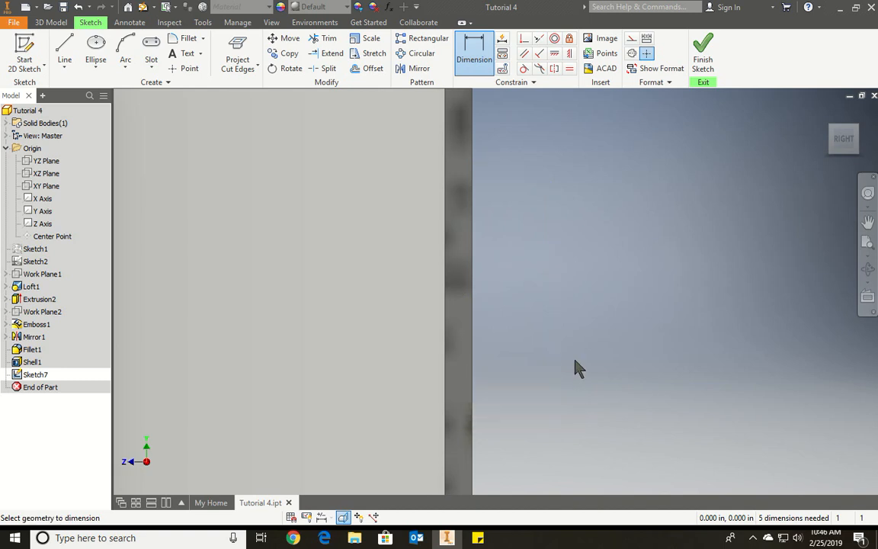
Undo the last change to the trapezoid's width value
scroll(474, 252, "up", 10)
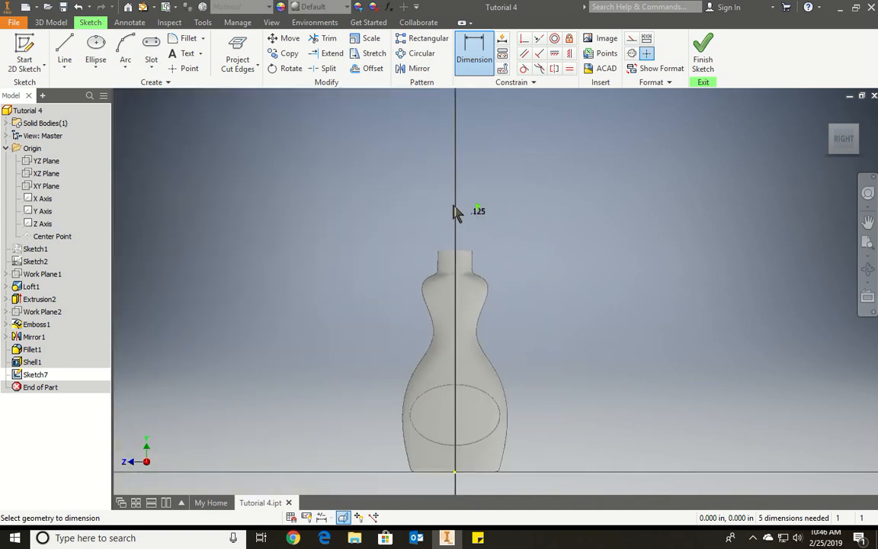
scroll(461, 209, "down", 5)
key("Escape")
key("ctrl+z")
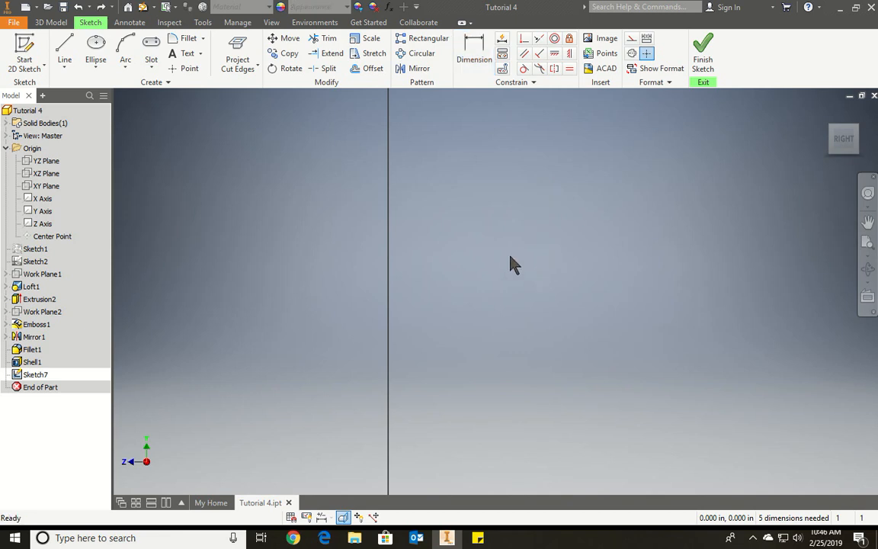
scroll(494, 268, "up", 5)
scroll(480, 295, "down", 8)
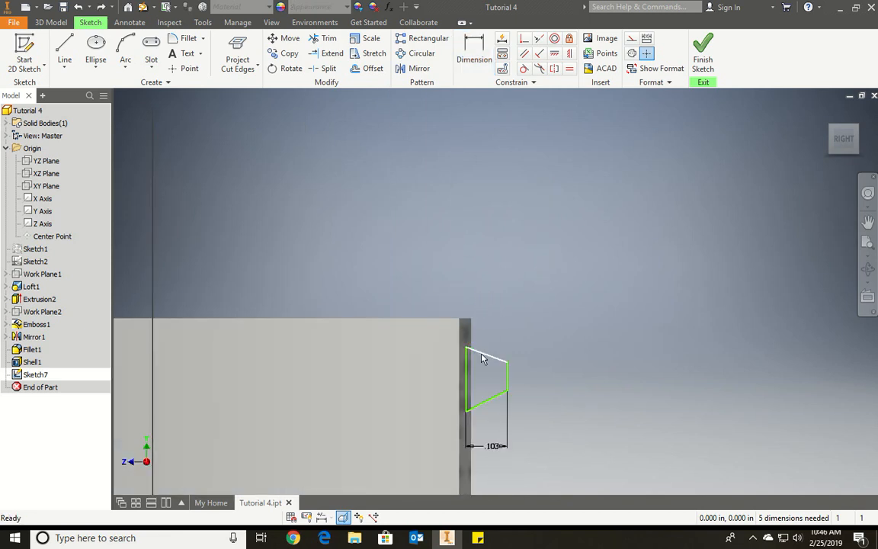
Dimension the distance from the trapezoid's inner vertical line to the Y axis and set it to 0.758 in
left_click(475, 50)
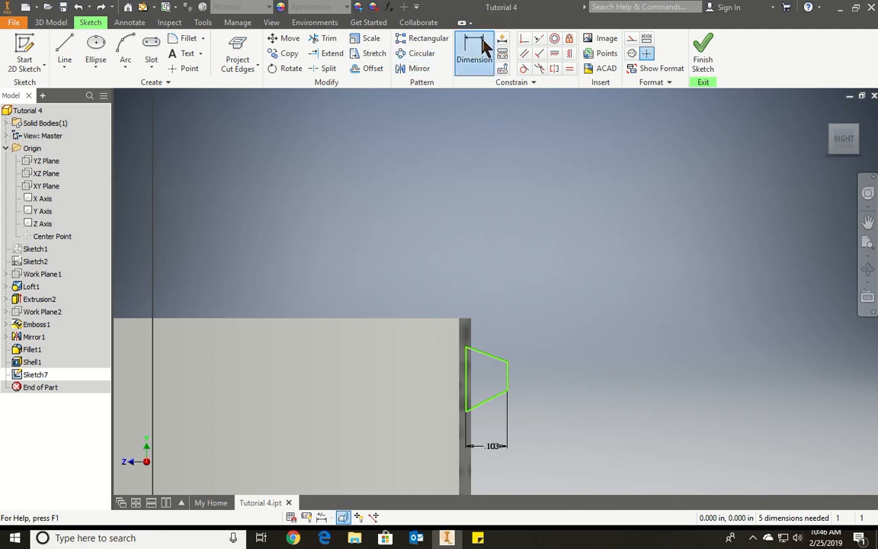
scroll(409, 183, "up", 4)
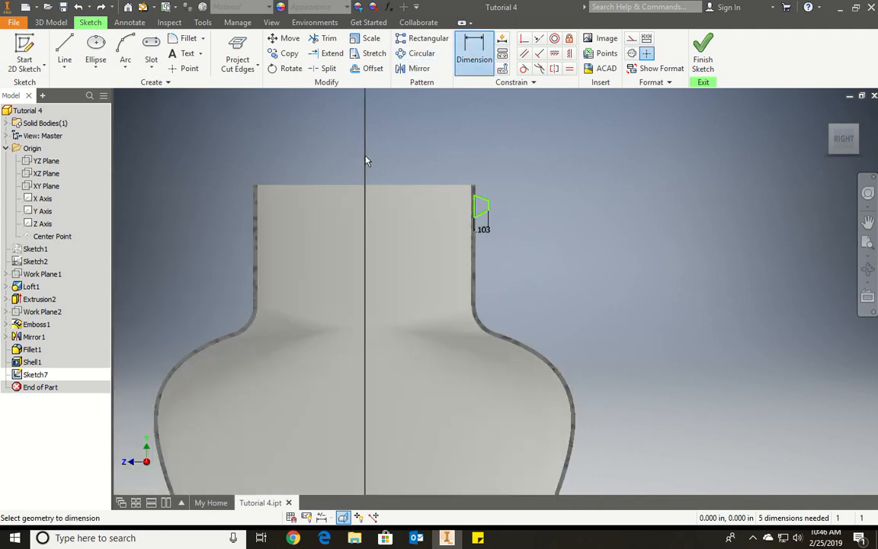
scroll(366, 160, "up", 5)
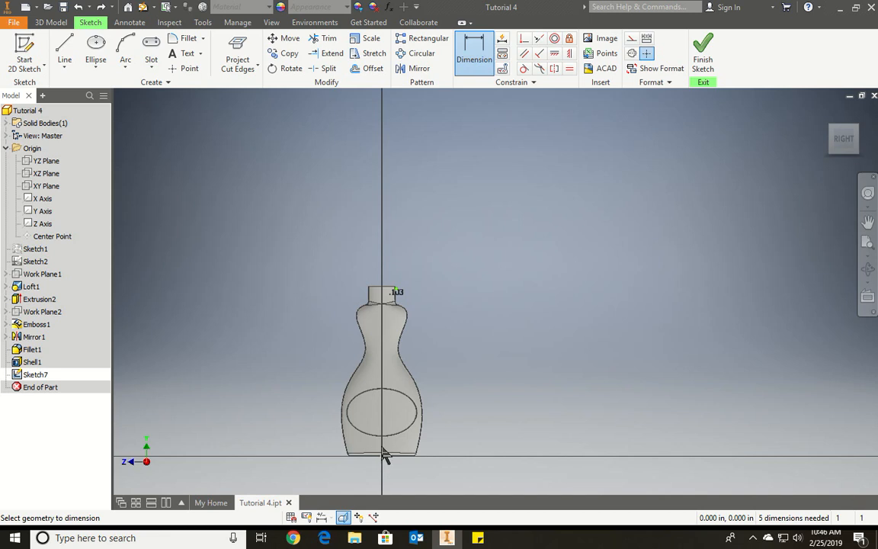
scroll(405, 300, "down", 8)
left_click(482, 52)
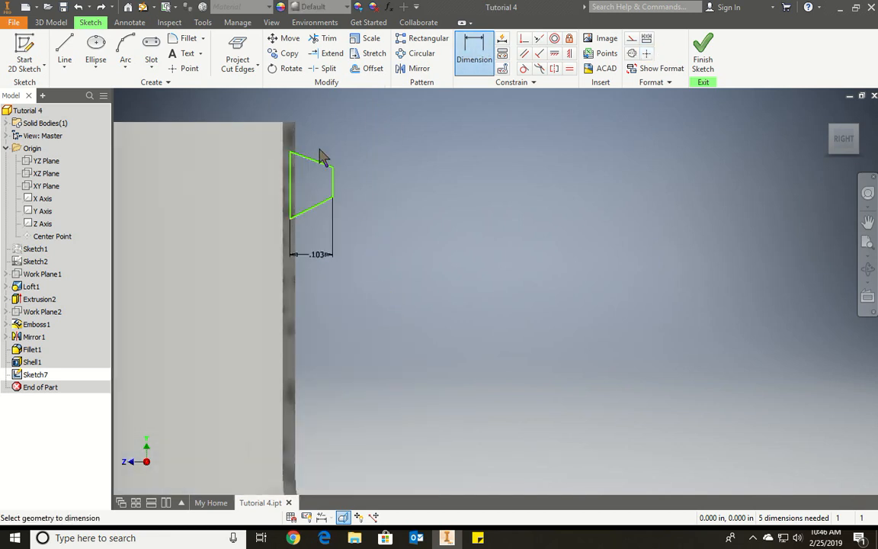
left_click(290, 183)
left_click(43, 211)
scroll(200, 169, "up", 6)
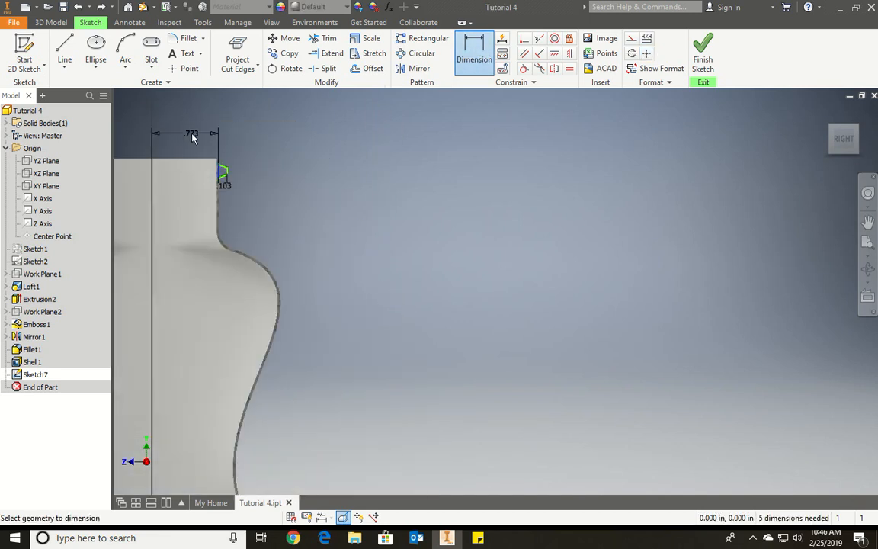
left_click(191, 132)
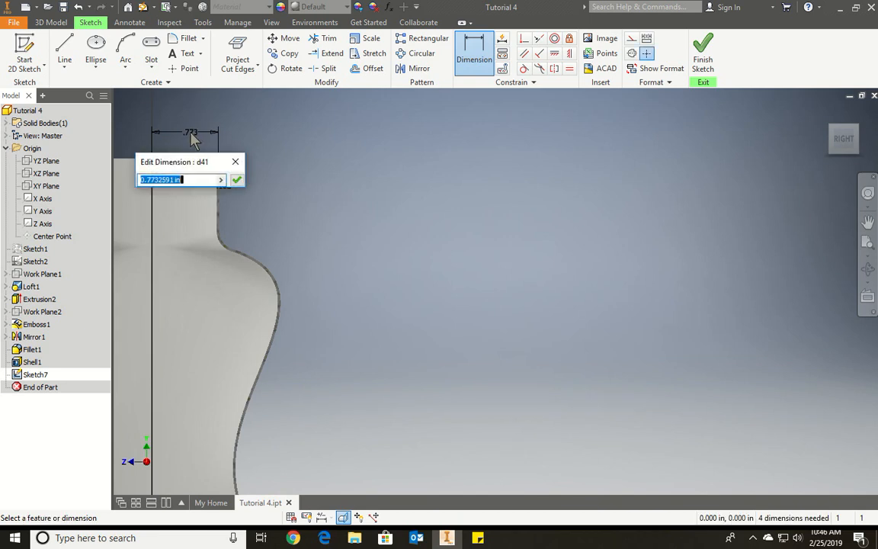
type(".75")
key("Return")
scroll(221, 167, "down", 5)
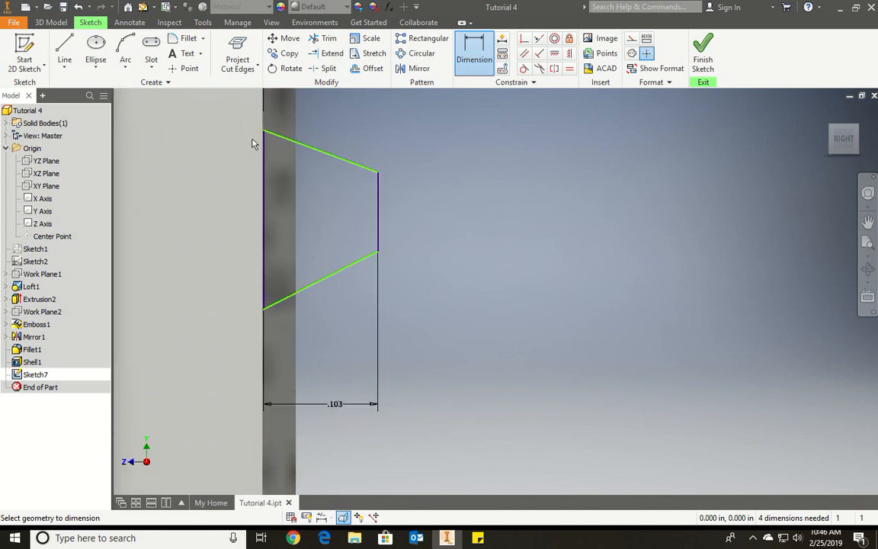
Set the trapezoid's horizontal width dimension to 0.125 in
key("Escape")
double_click(336, 404)
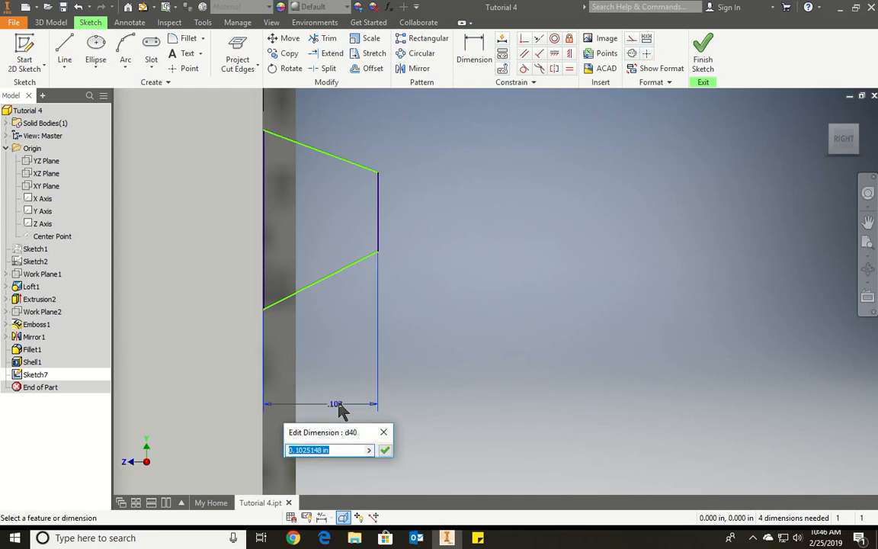
type(".125")
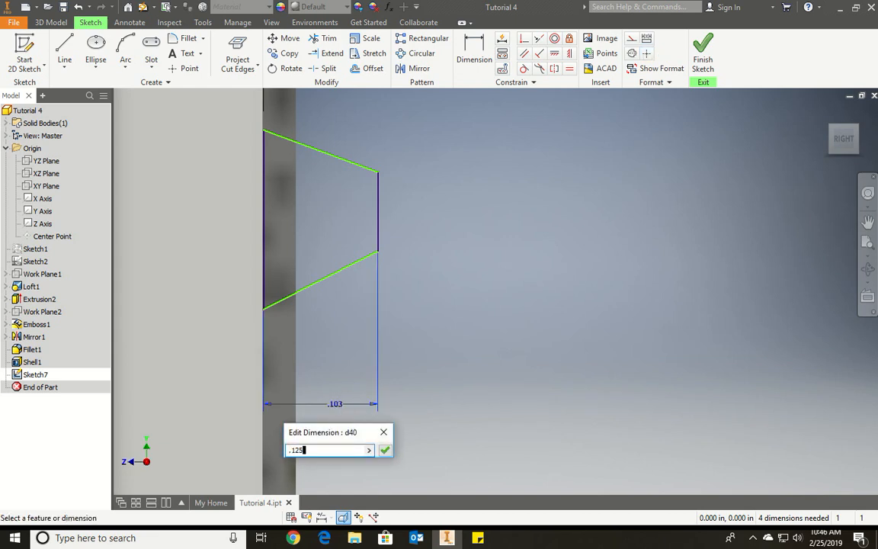
key("Return")
scroll(364, 343, "down", 3)
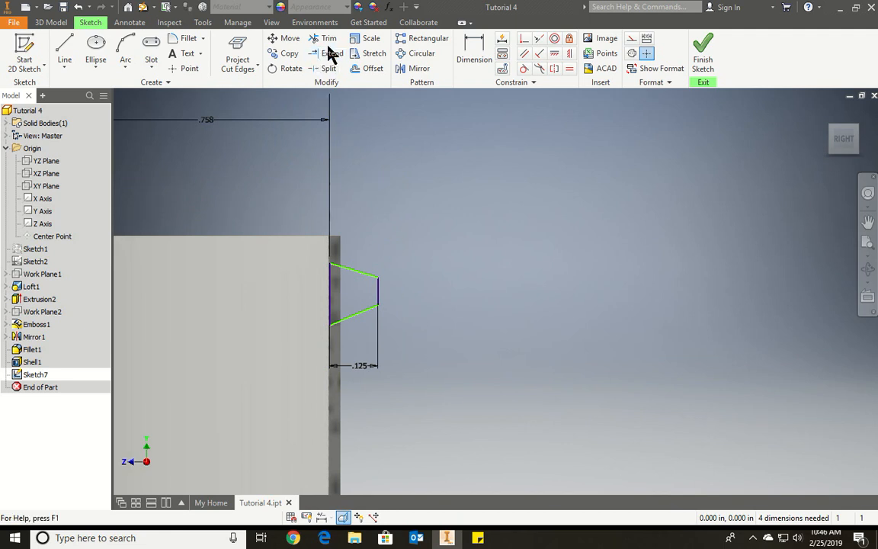
Dimension the height between the two ends of the trapezoid's inner vertical line and set it to 0.220 in
left_click(474, 52)
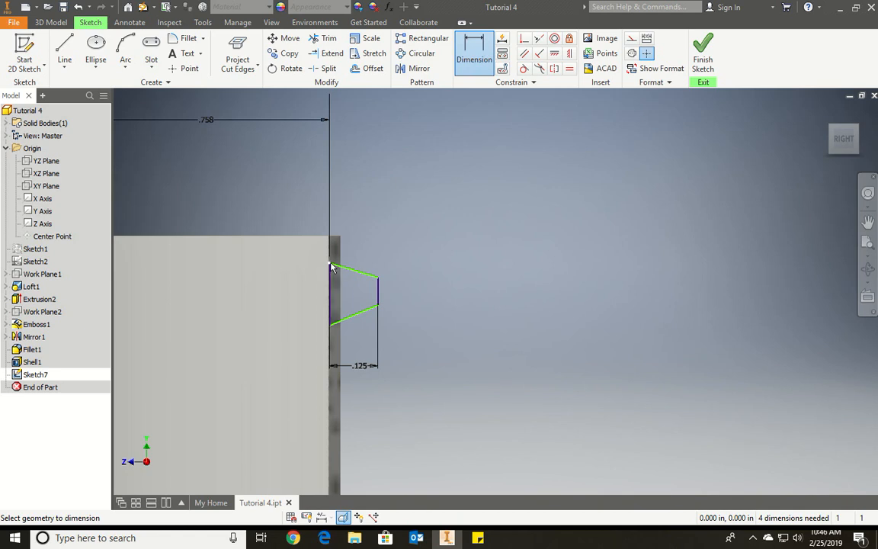
left_click(331, 327)
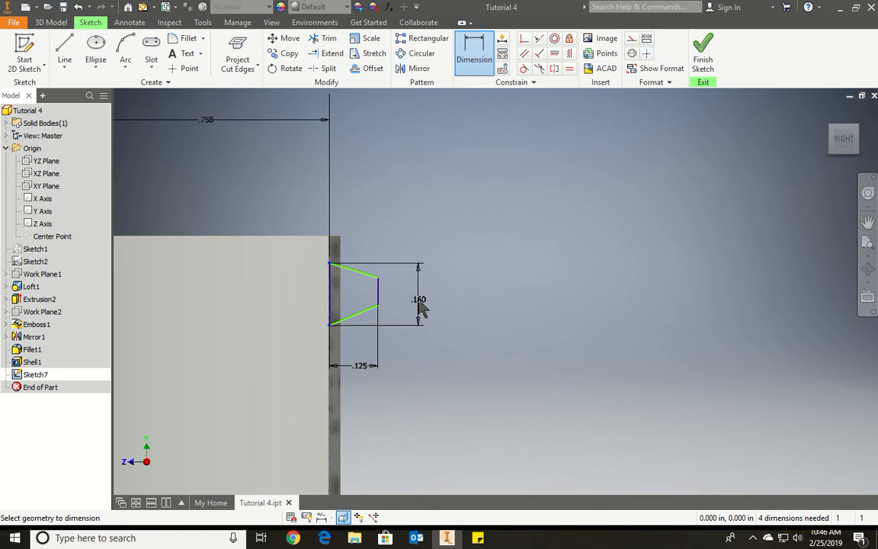
left_click(421, 305)
type(".220")
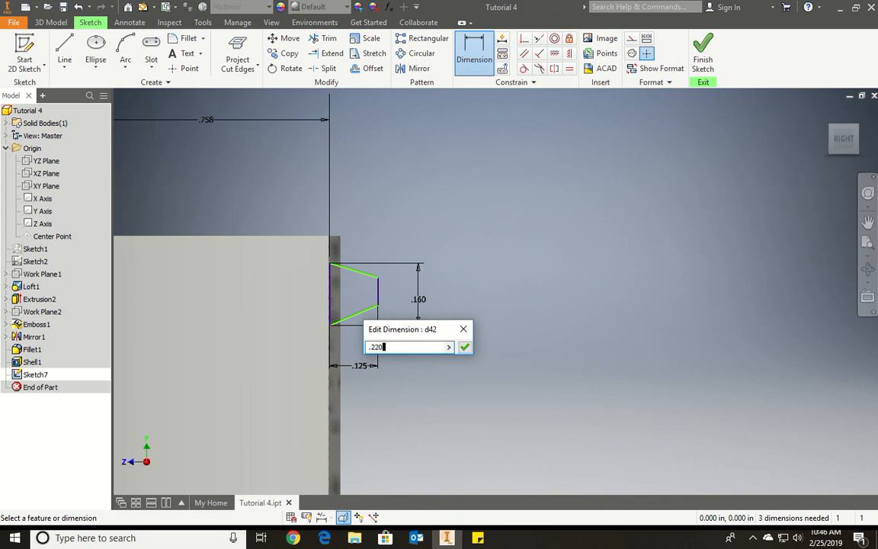
key("Return")
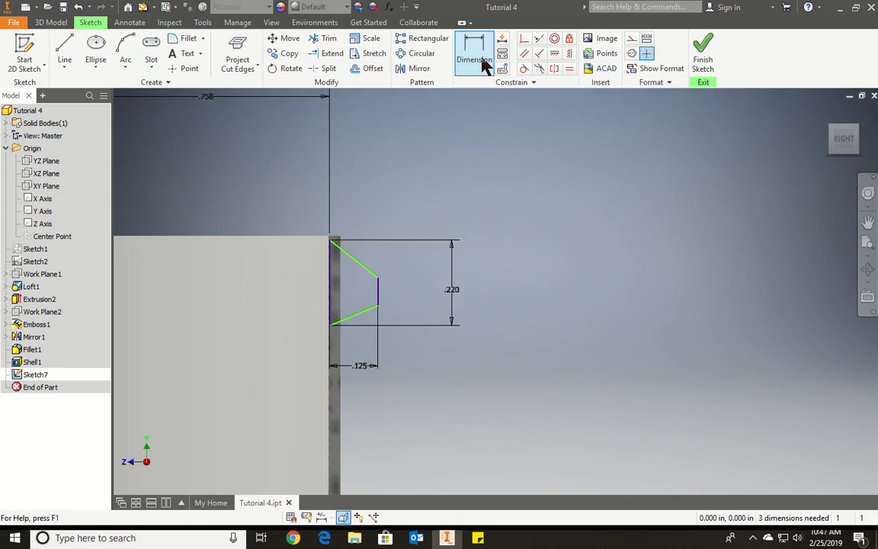
Turn on construction format for drawing new lines in the neck profile sketch
left_click(65, 44)
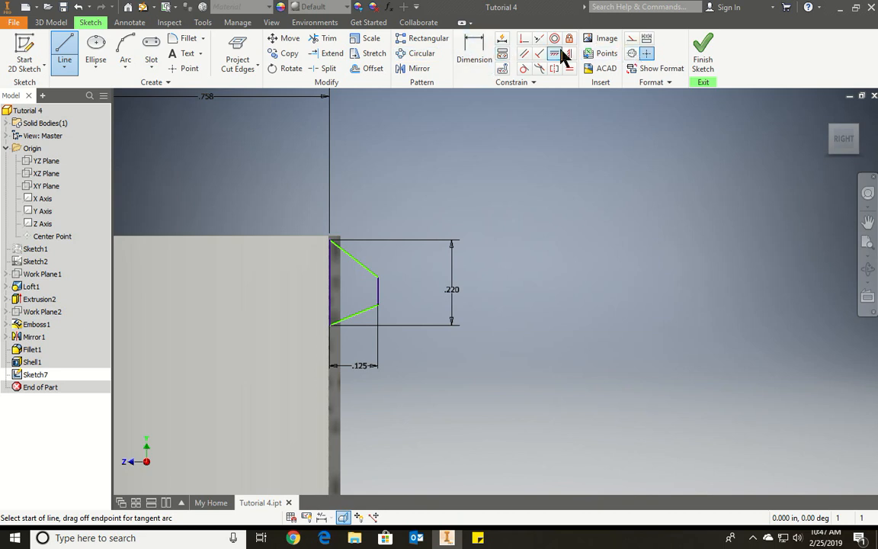
left_click(632, 38)
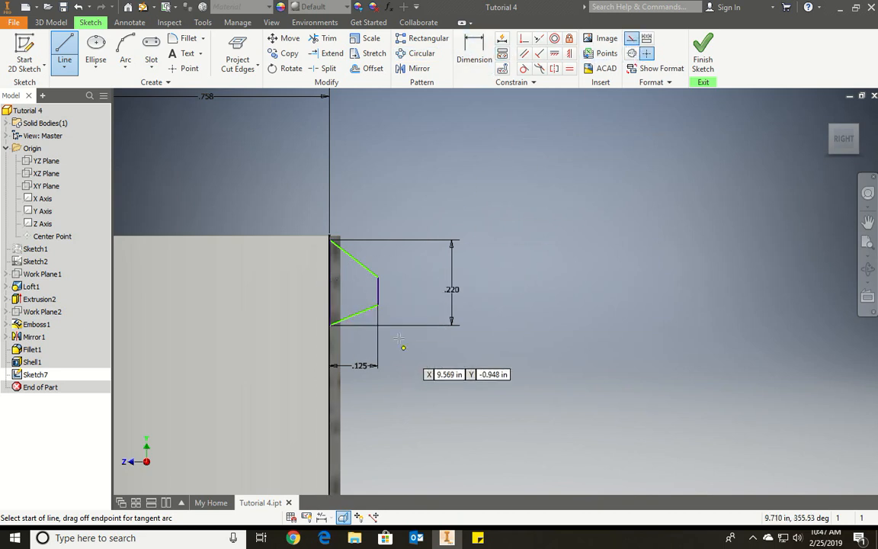
scroll(324, 286, "down", 1)
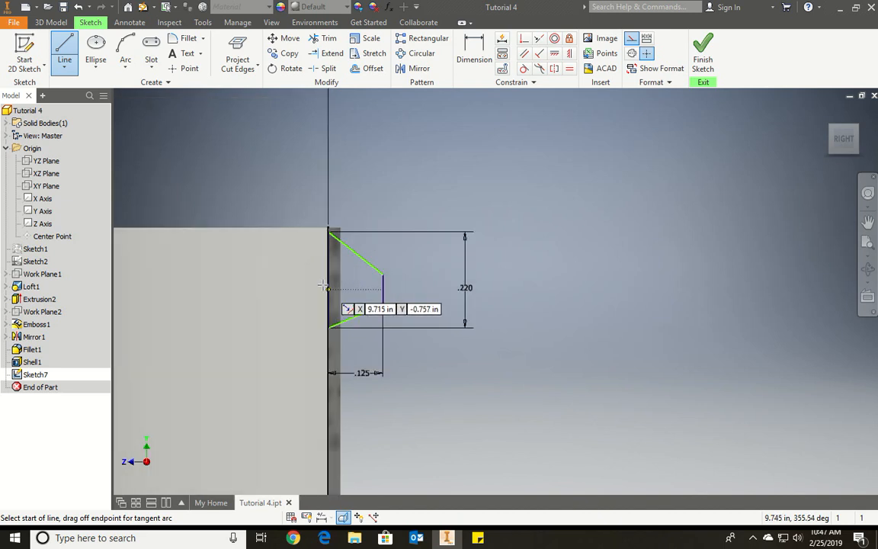
scroll(324, 286, "down", 2)
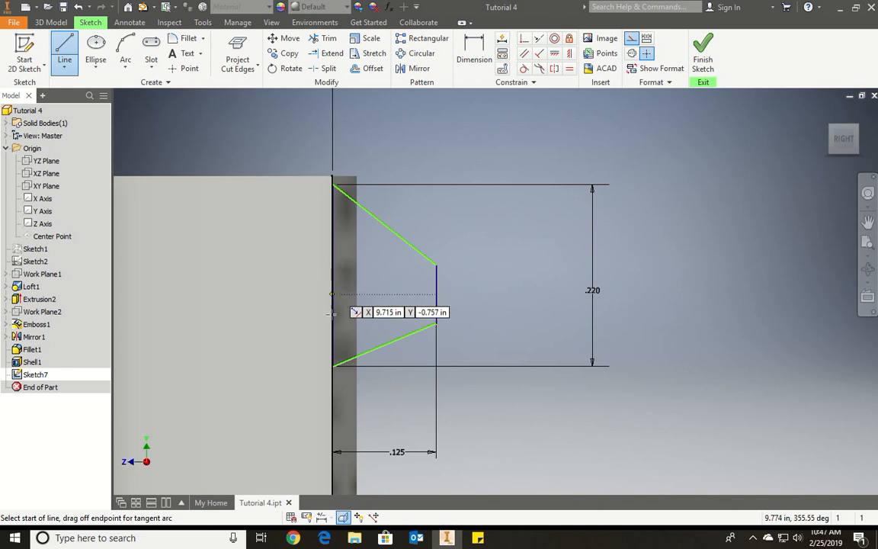
left_click(332, 265)
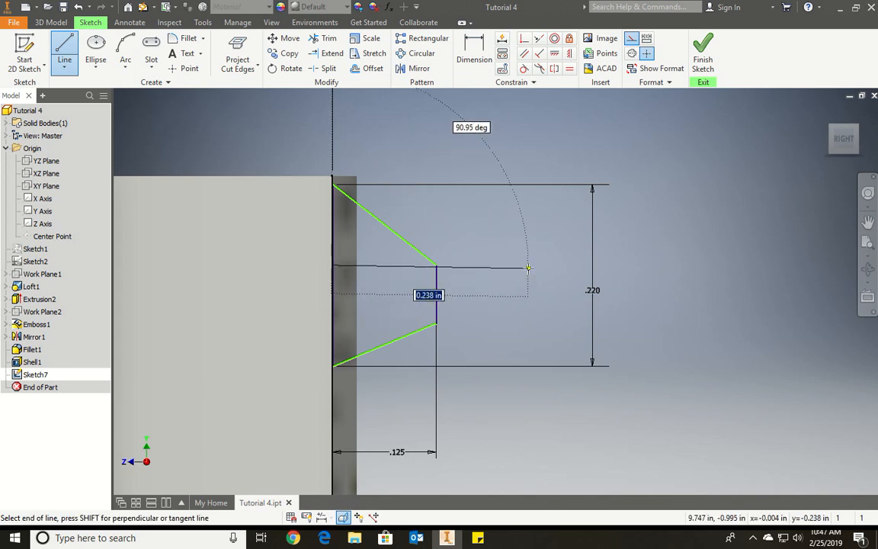
key("Escape")
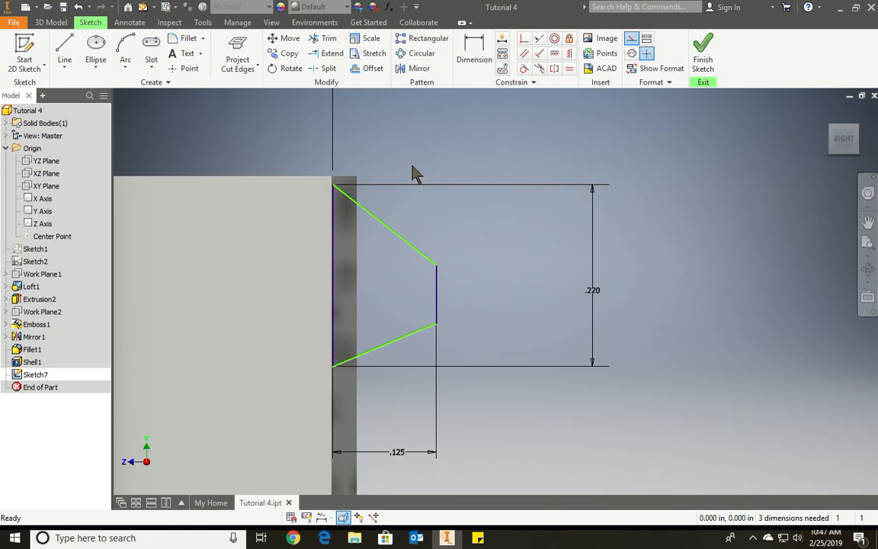
left_click(475, 50)
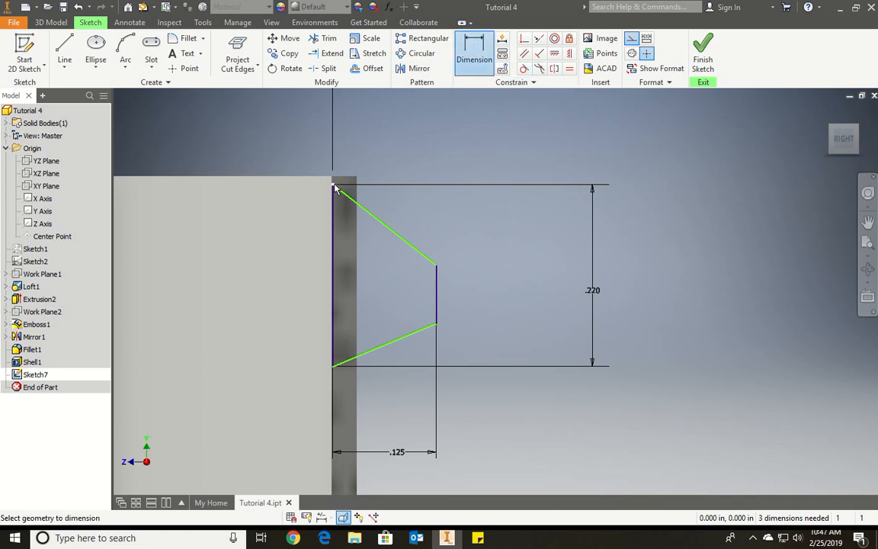
left_click(332, 241)
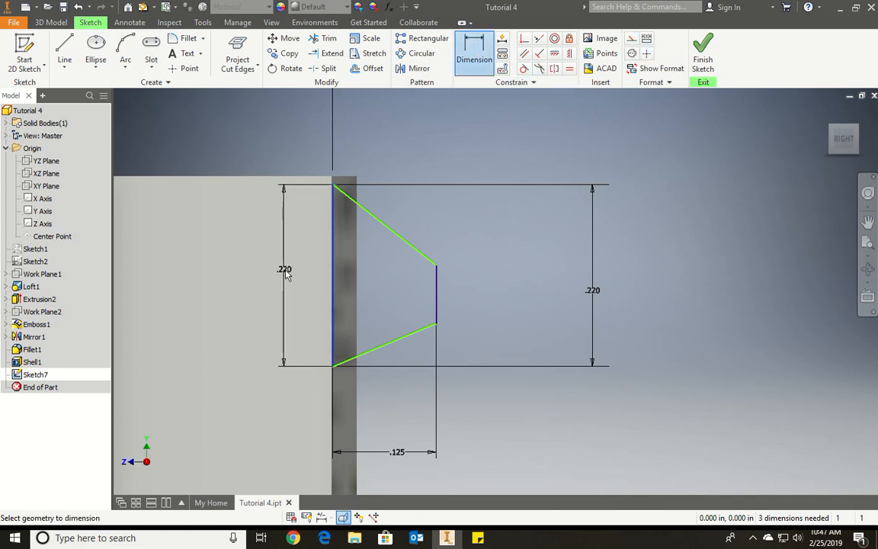
key("Escape")
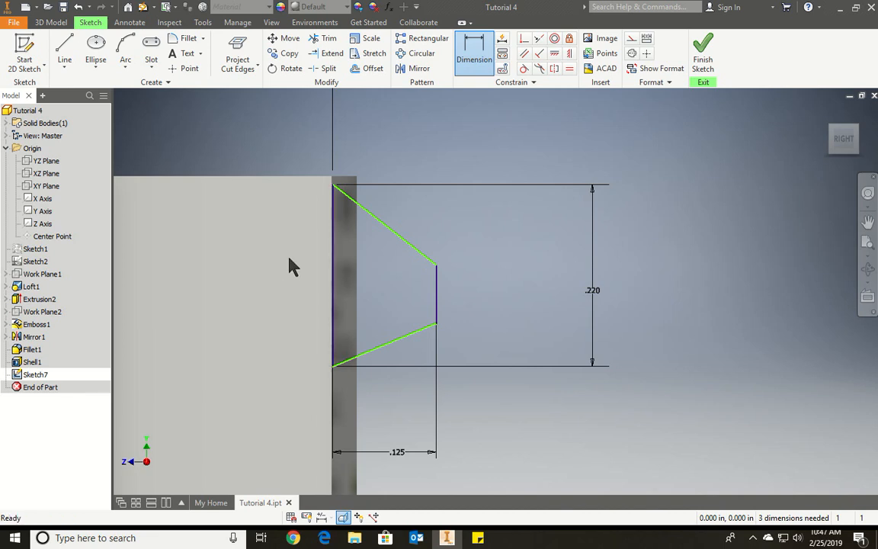
Draw a horizontal construction line about 0.23 in long from the trapezoid's inner vertical line outward past its outer line
left_click(65, 46)
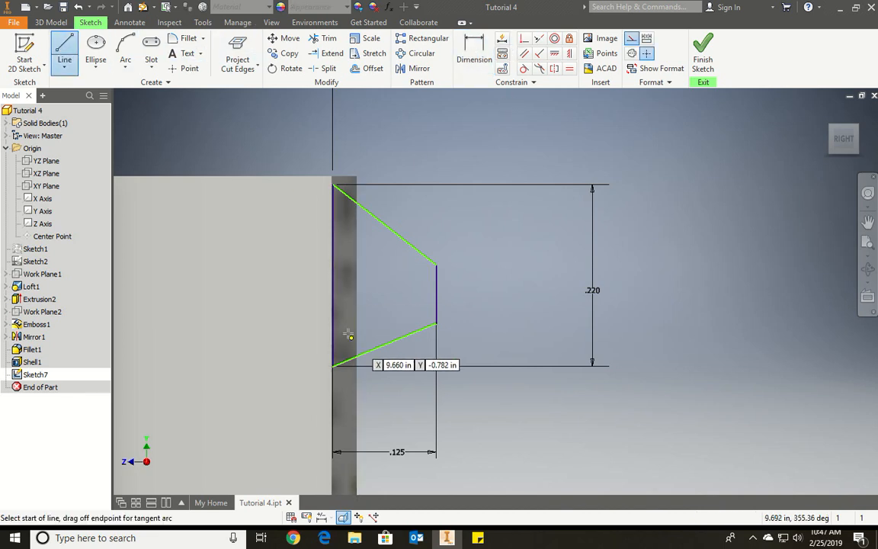
left_click(333, 290)
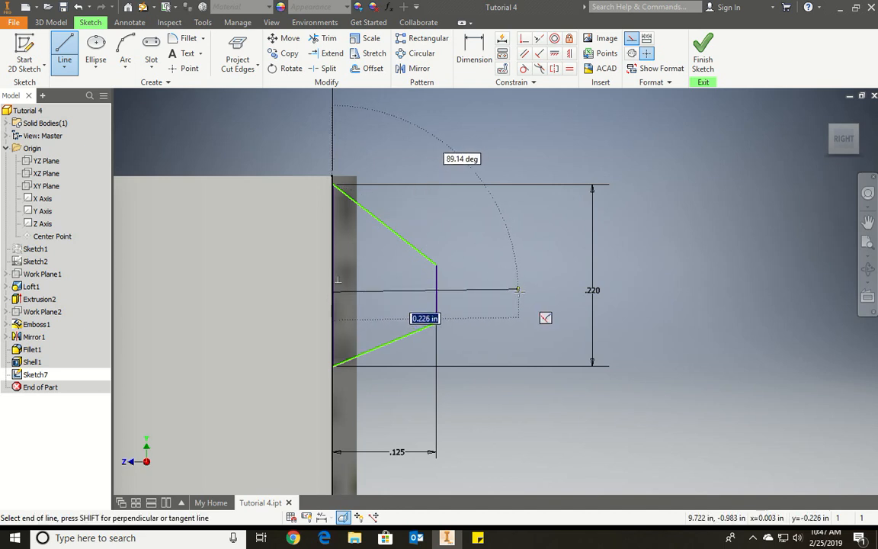
left_click(519, 291)
key("Escape")
Dimension the vertical distance from the trapezoid's upper inner corner to the construction line and set it to 0.135 in
left_click(473, 47)
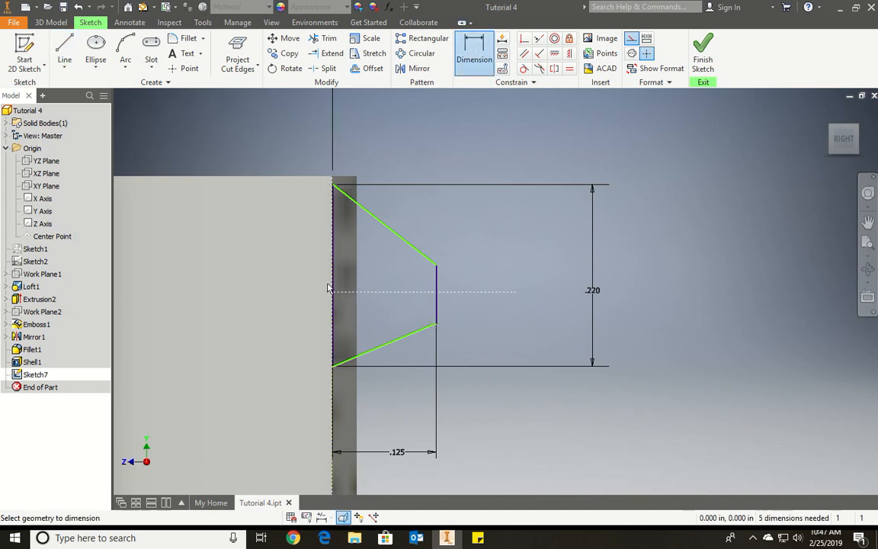
left_click(333, 366)
left_click(338, 292)
left_click(336, 187)
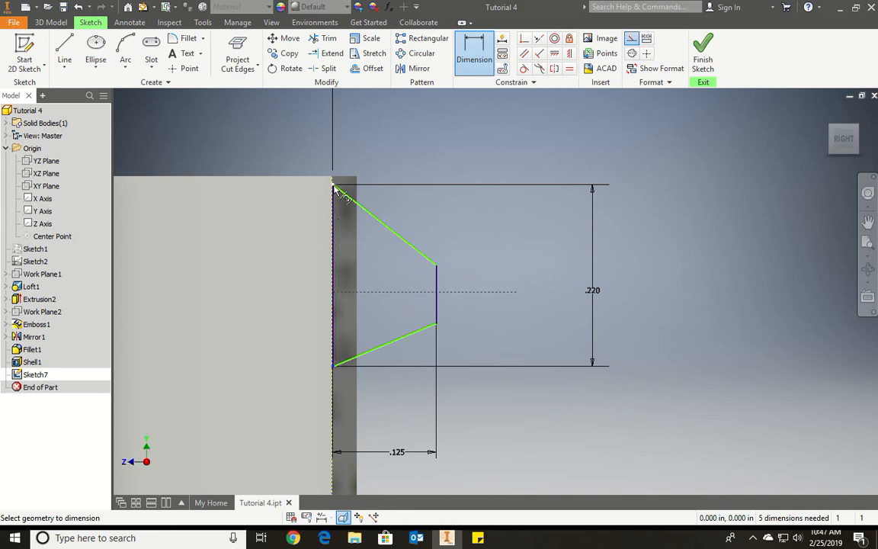
left_click(250, 242)
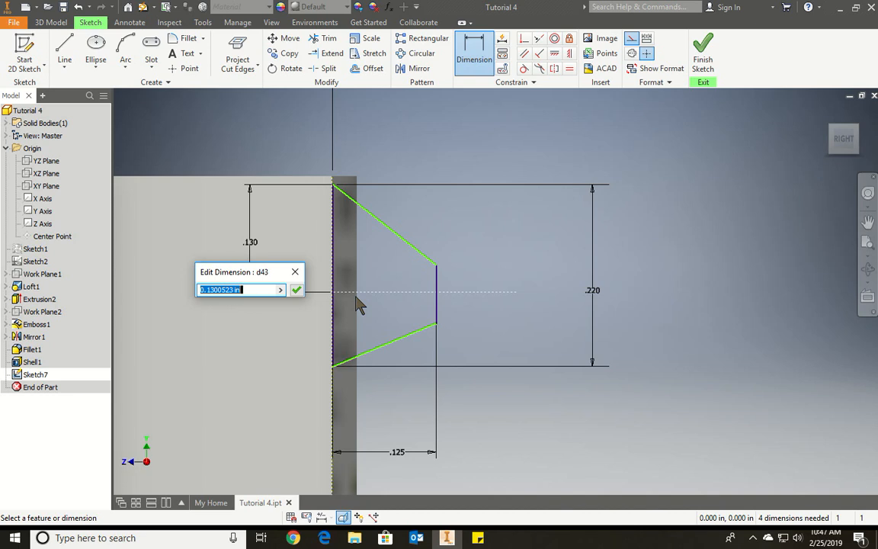
type(".135")
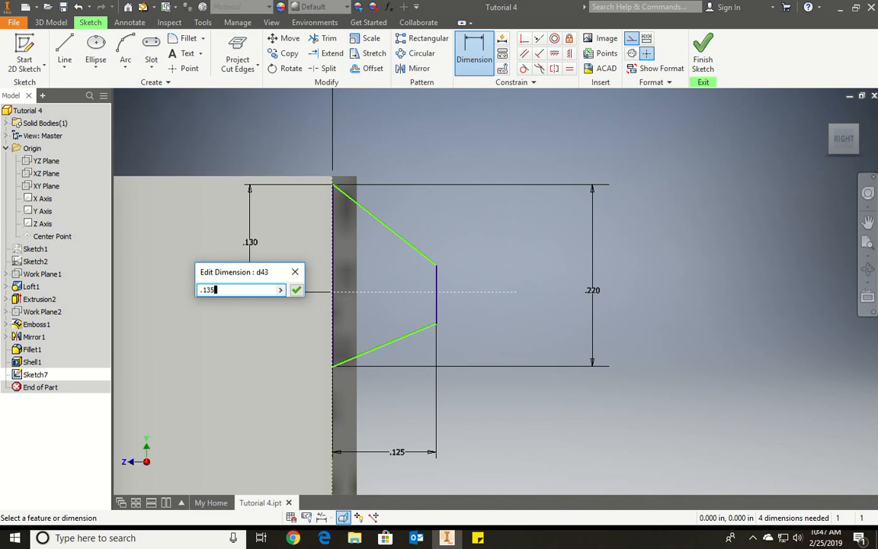
key("Return")
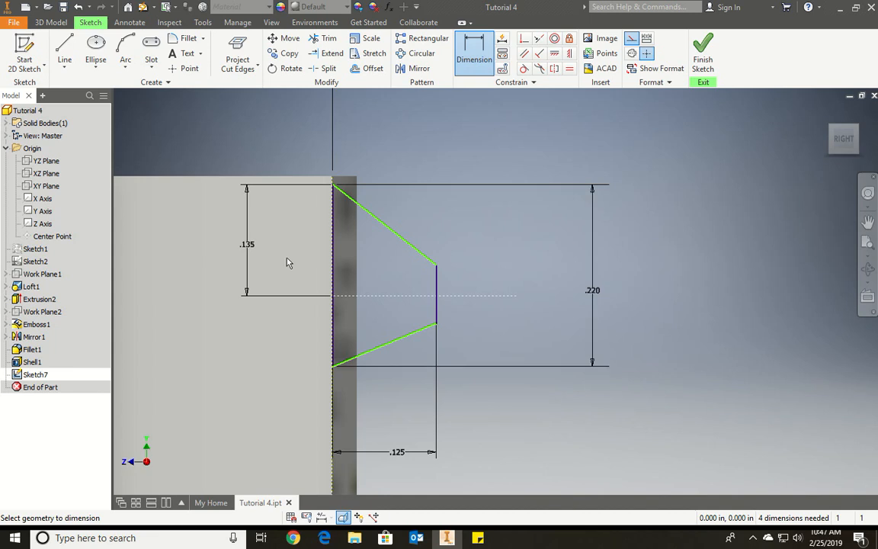
Set the vertical distance from the trapezoid's upper inner corner to the construction line to 0.110 in
double_click(248, 246)
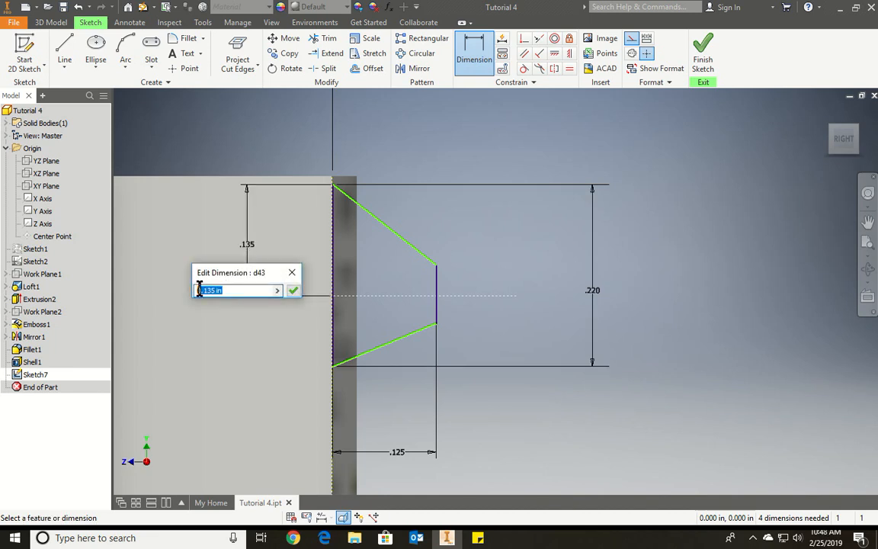
type(".110")
key("Return")
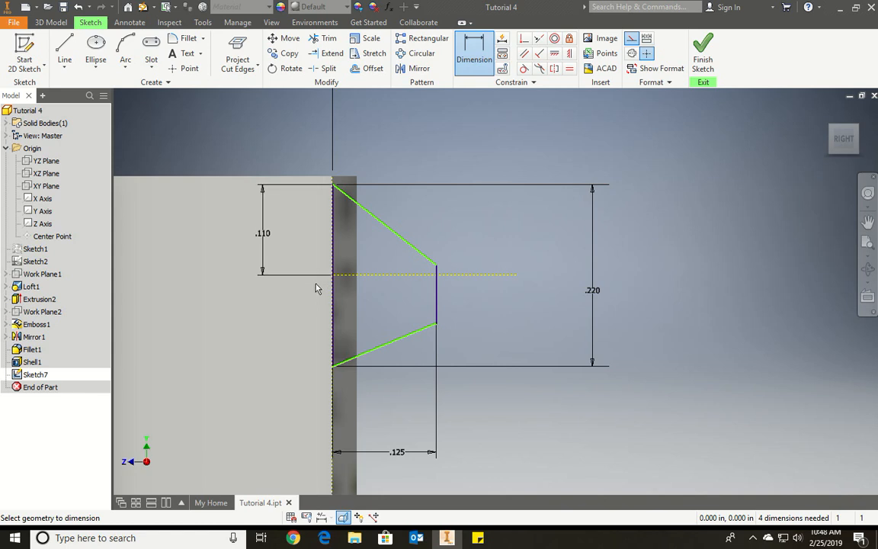
Make the two endpoints of the trapezoid's outer vertical line symmetric about the horizontal construction line
left_click(555, 69)
left_click(435, 265)
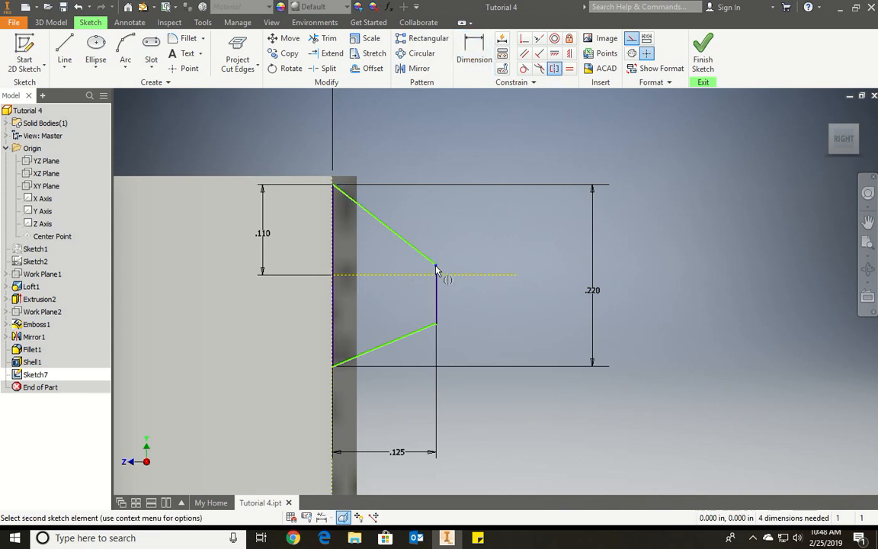
left_click(437, 325)
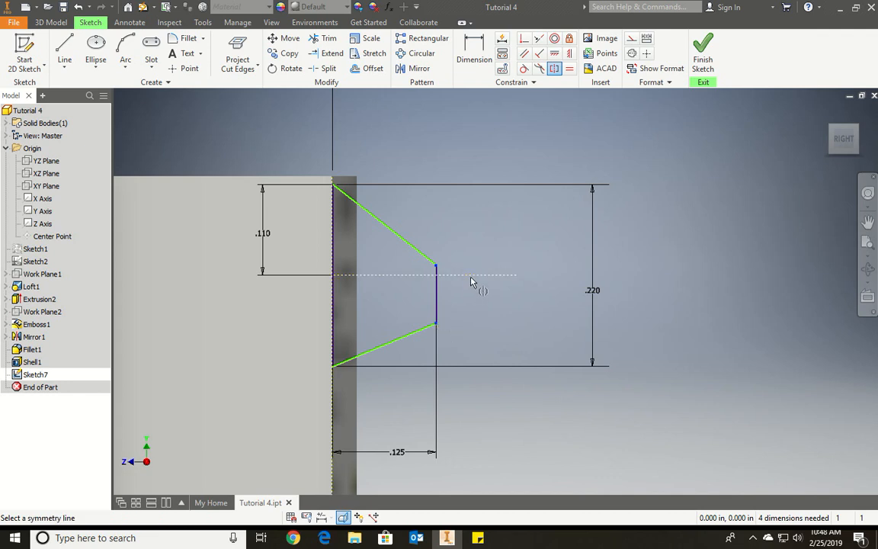
left_click(472, 275)
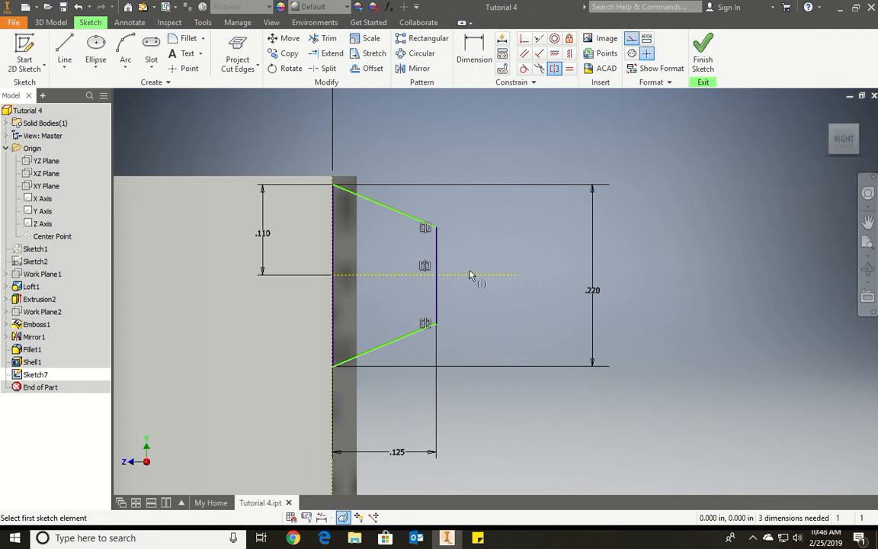
left_click(384, 209)
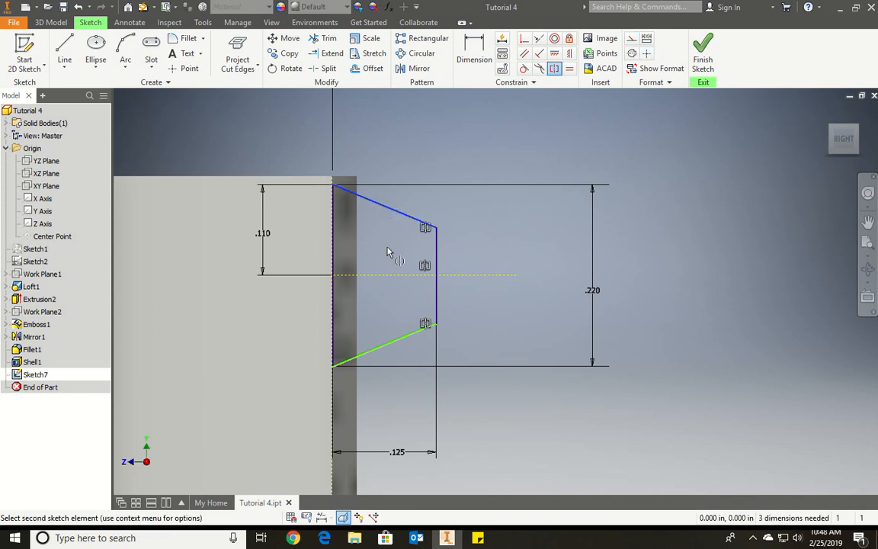
left_click(402, 344)
key("Escape")
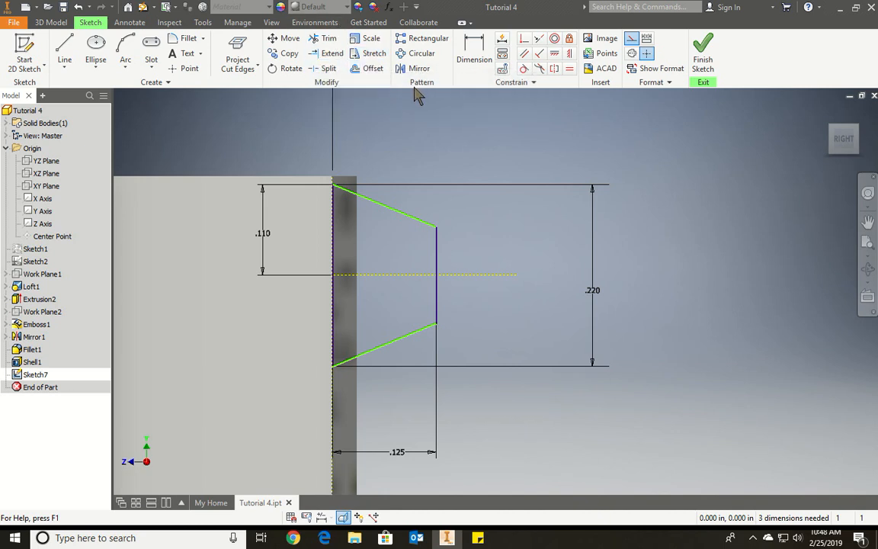
Fillet the trapezoid's two outer corners with a 0.04 in radius
left_click(155, 82)
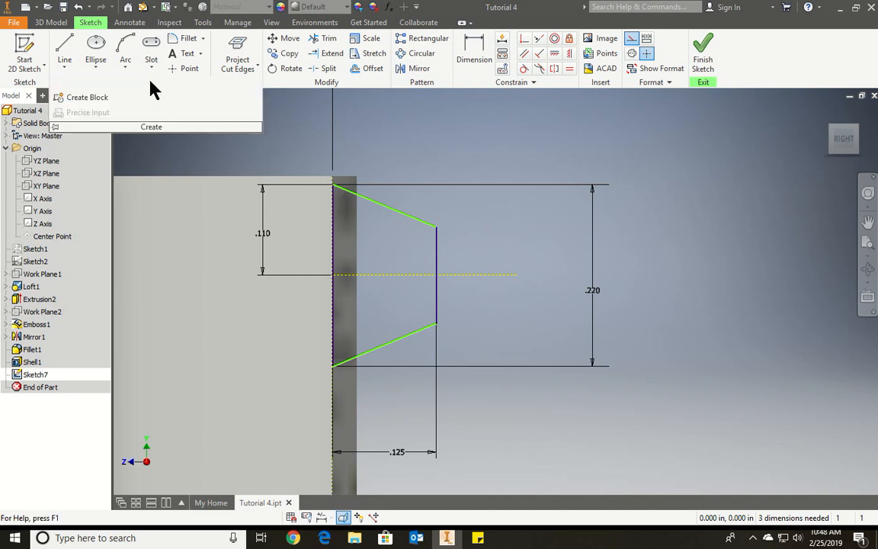
left_click(175, 40)
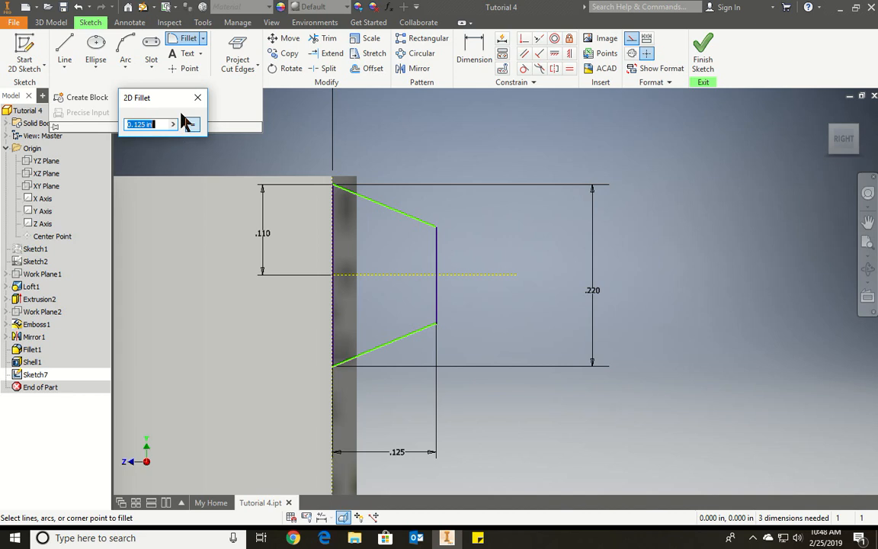
type(".04")
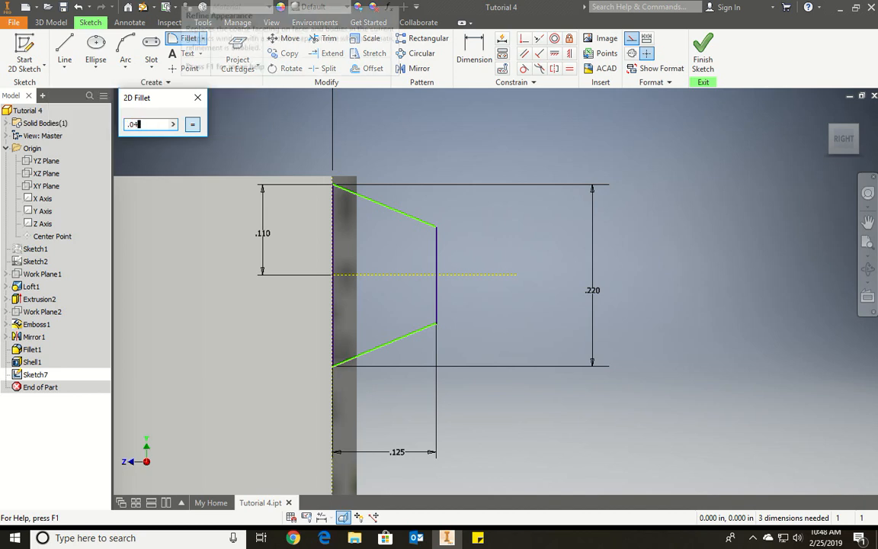
left_click(436, 228)
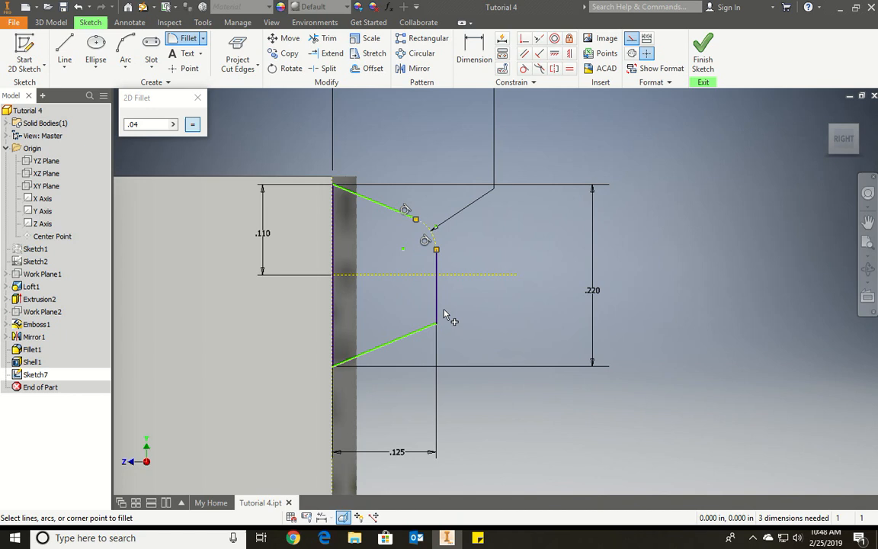
left_click(424, 330)
key("Escape")
Dimension the angle between the trapezoid's two sloped lines and set it to 60 degrees
key("d")
left_click(392, 342)
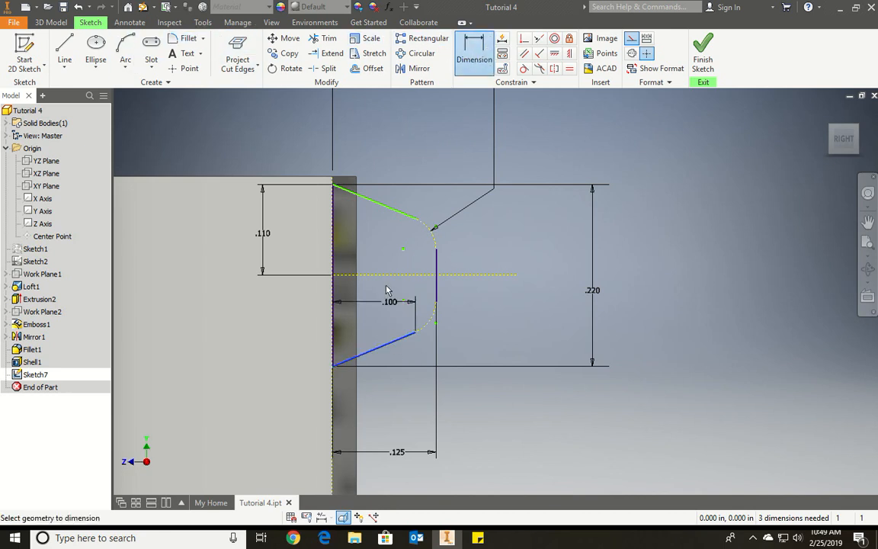
left_click(377, 203)
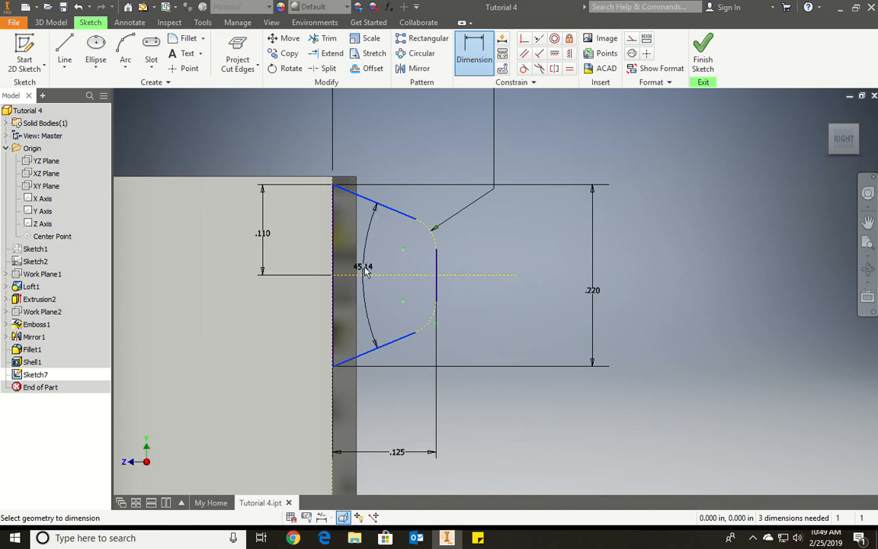
left_click(378, 273)
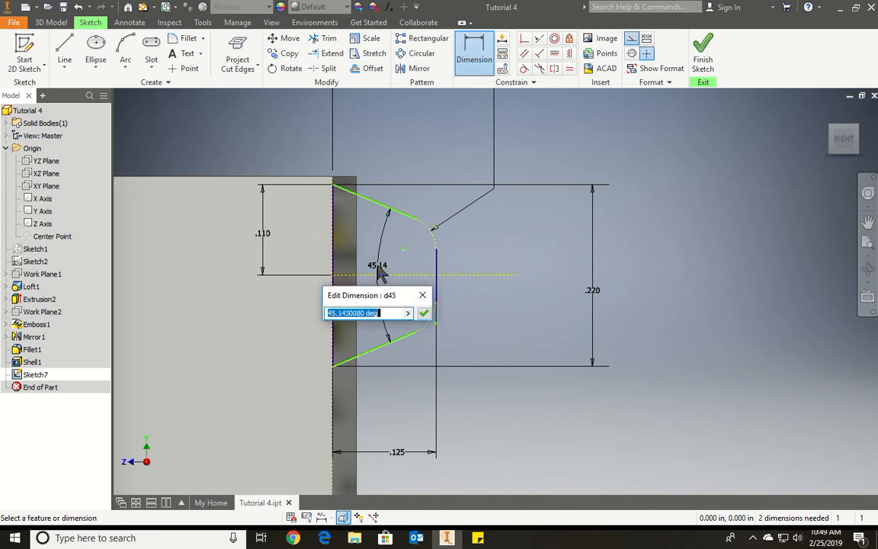
type("60")
key("Return")
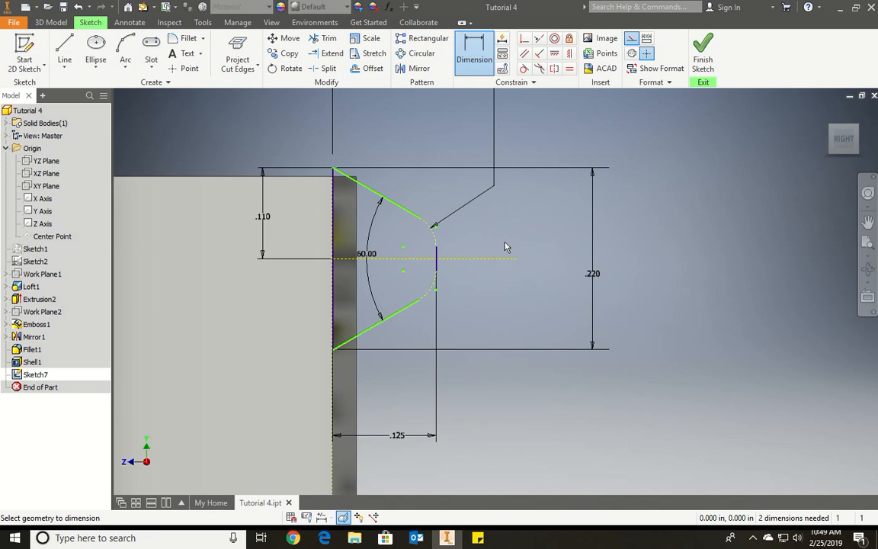
Dimension the vertical distance from the origin at the bottle's base to the profile's construction line, set it to 9.650 in, and finish the sketch
left_click(472, 48)
scroll(434, 155, "up", 5)
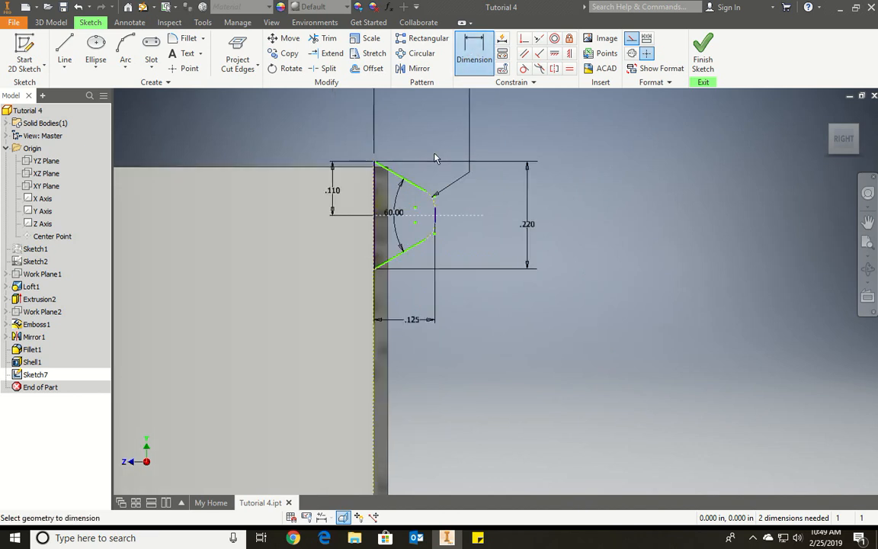
scroll(400, 224, "down", 4)
scroll(405, 191, "up", 4)
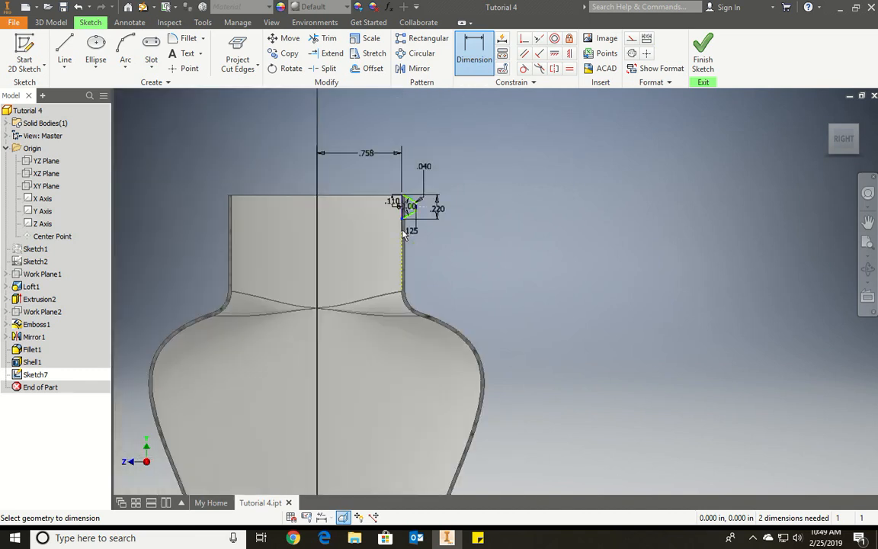
scroll(330, 336, "up", 3)
scroll(335, 316, "down", 3)
scroll(340, 302, "up", 5)
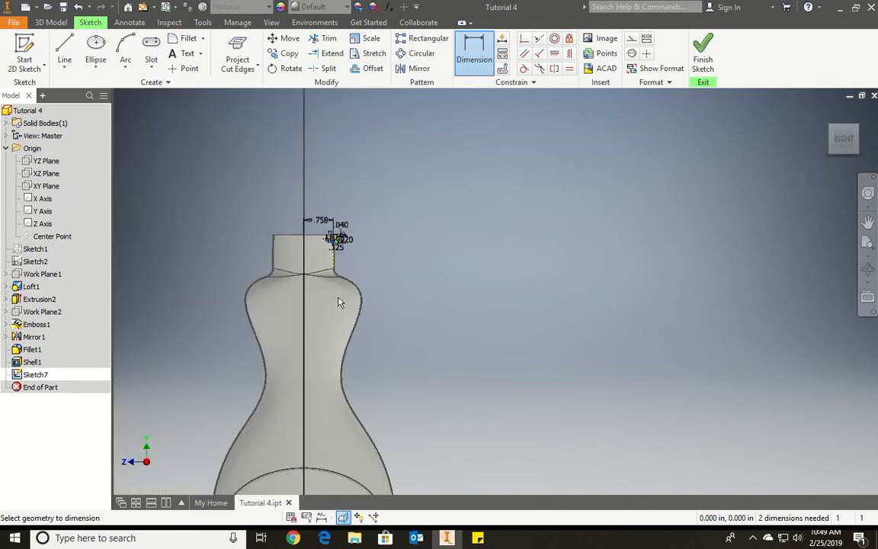
left_click(329, 371)
scroll(350, 299, "down", 6)
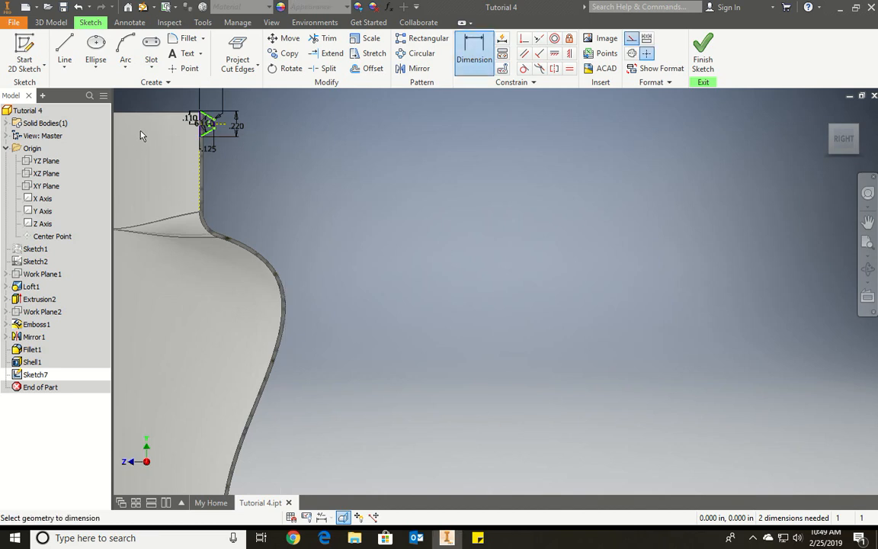
scroll(141, 133, "down", 5)
scroll(315, 178, "up", 10)
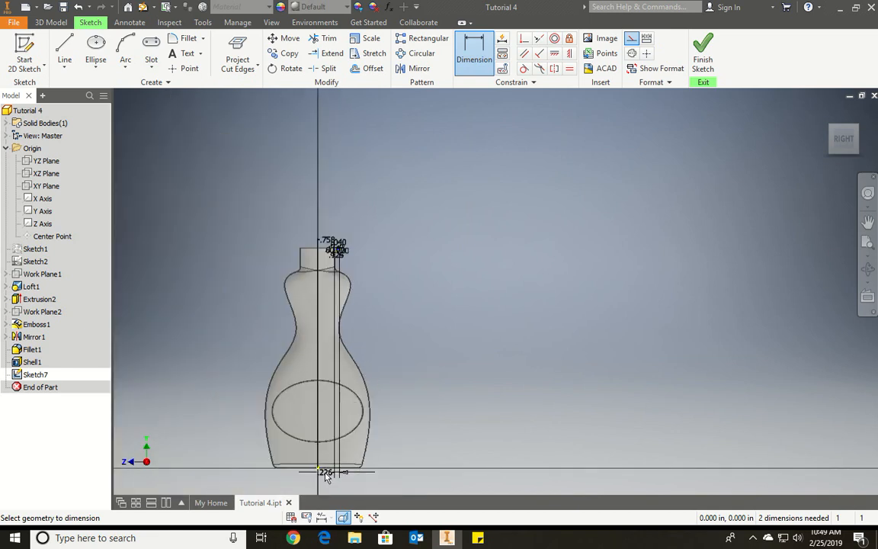
left_click(319, 469)
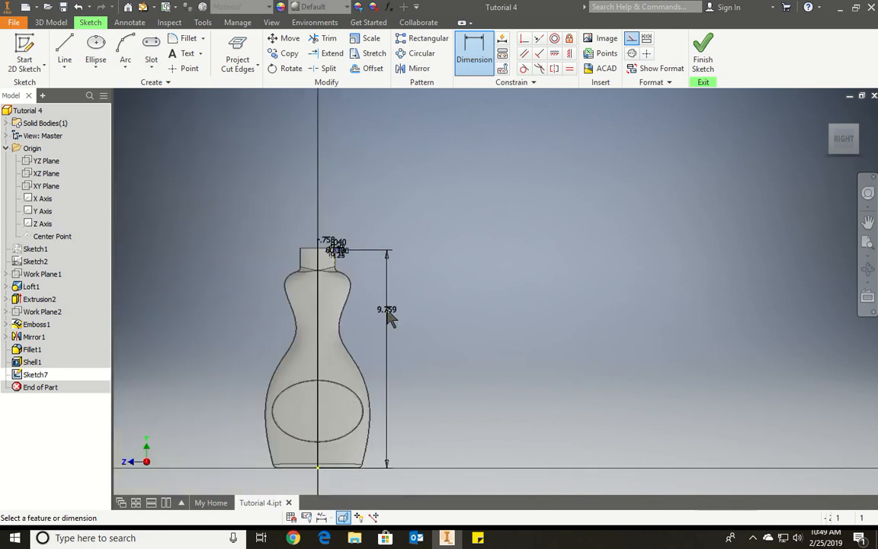
left_click(387, 312)
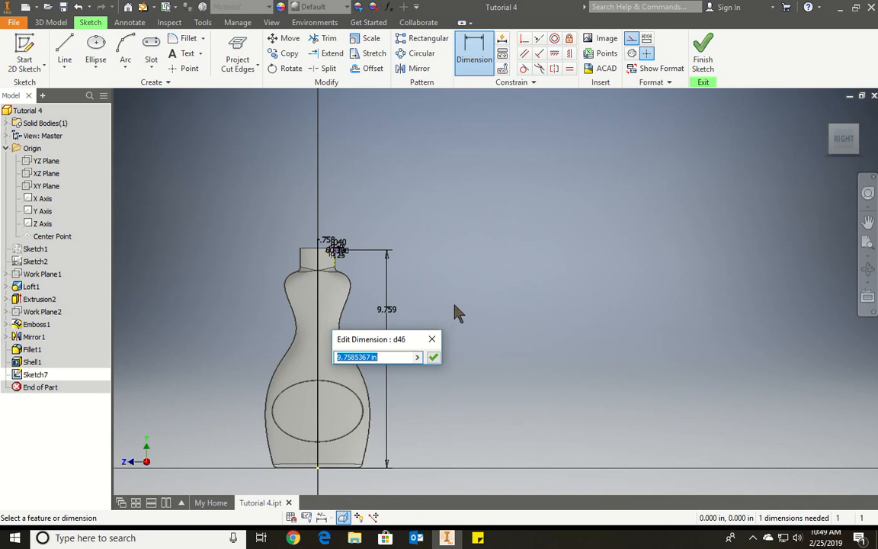
type("9.")
key("Return")
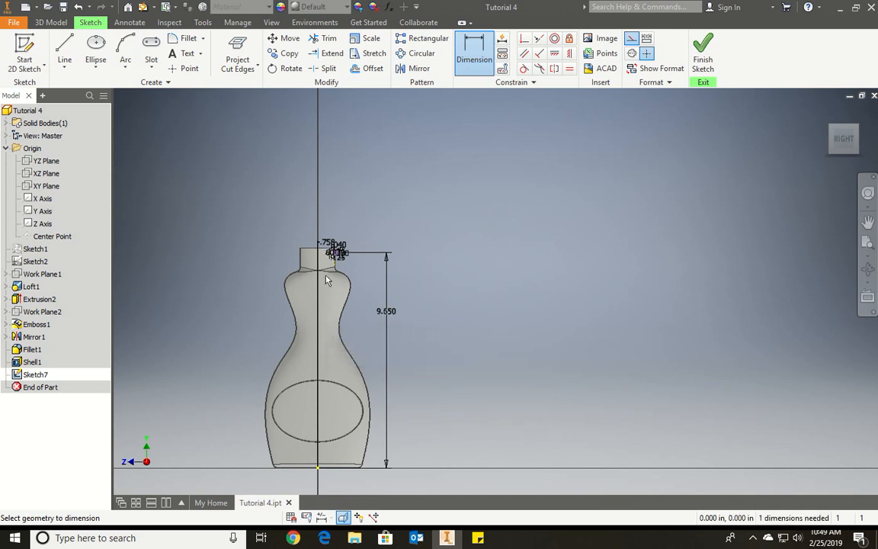
scroll(327, 281, "up", 8)
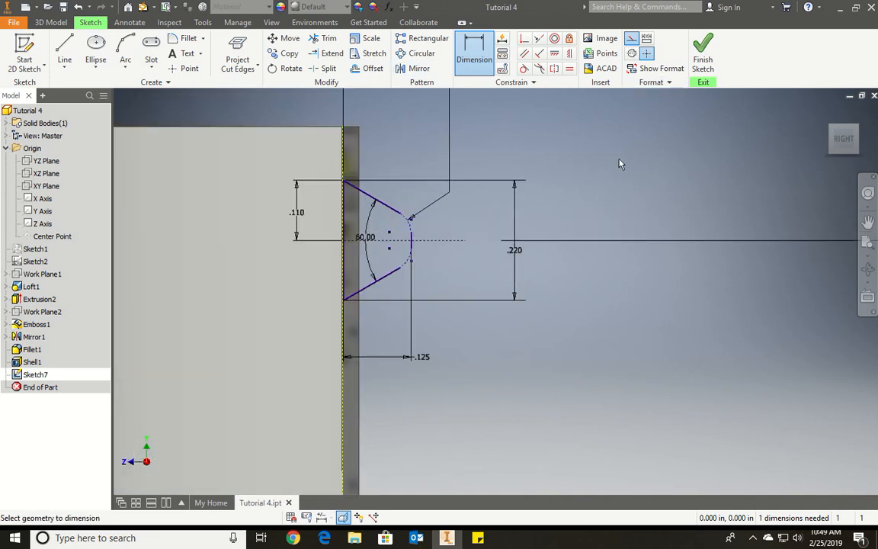
left_click(706, 60)
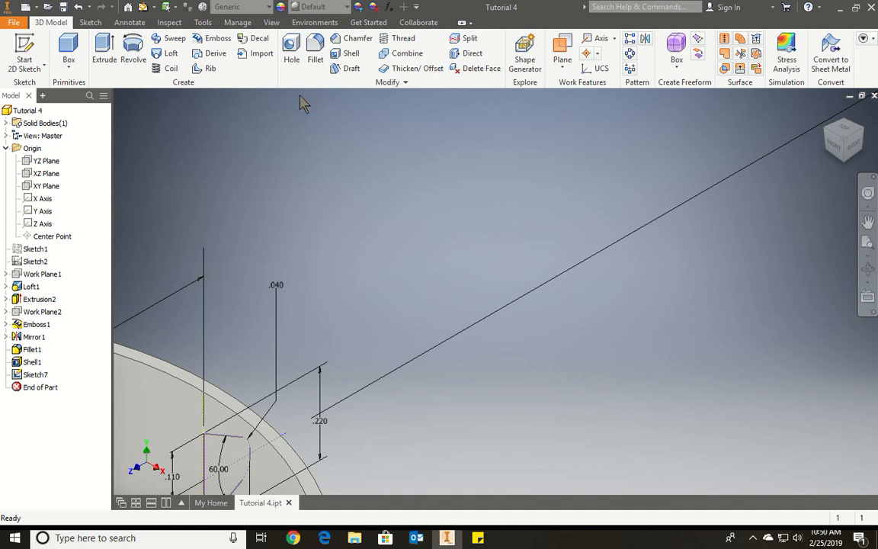
left_click(169, 68)
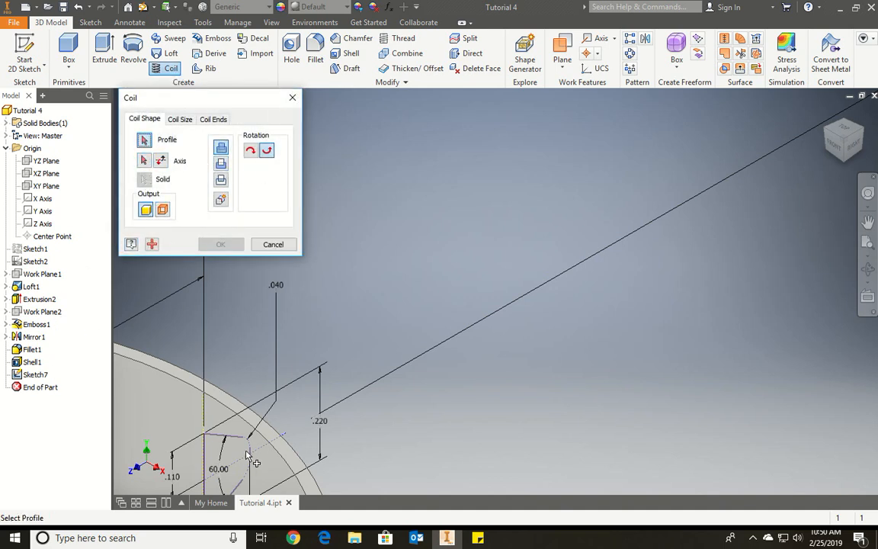
mouse_move(253, 387)
middle_mouse_down("shift")
mouse_move(216, 398)
mouse_move(218, 409)
middle_mouse_up("shift")
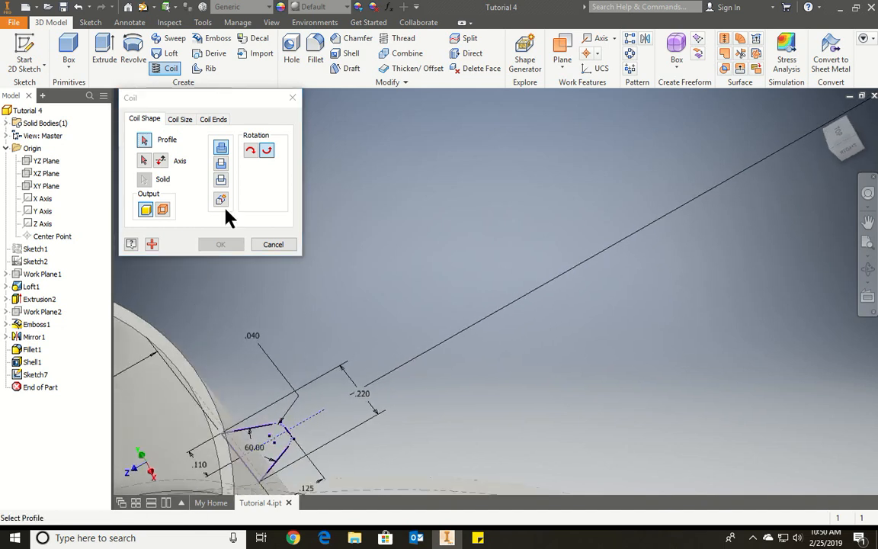
left_click(145, 143)
left_click(263, 426)
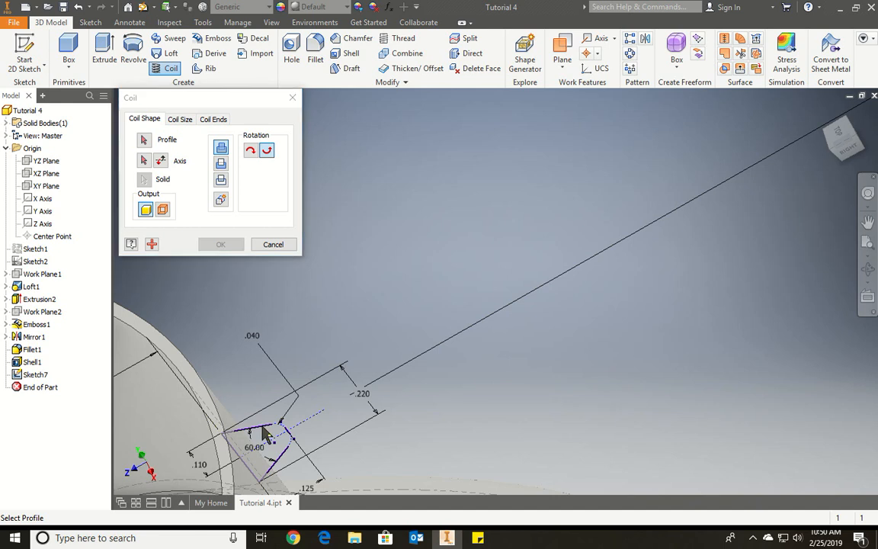
left_click(144, 140)
left_click(263, 432)
key("Escape")
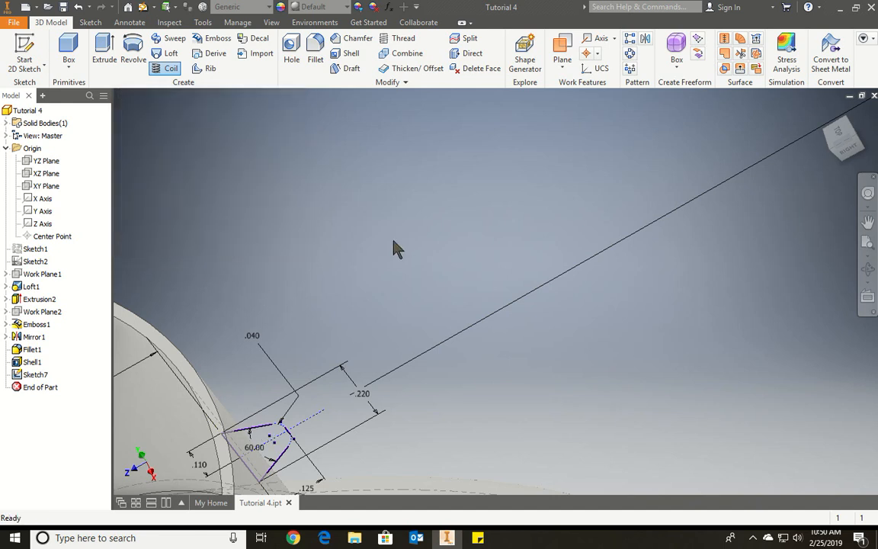
left_click(856, 141)
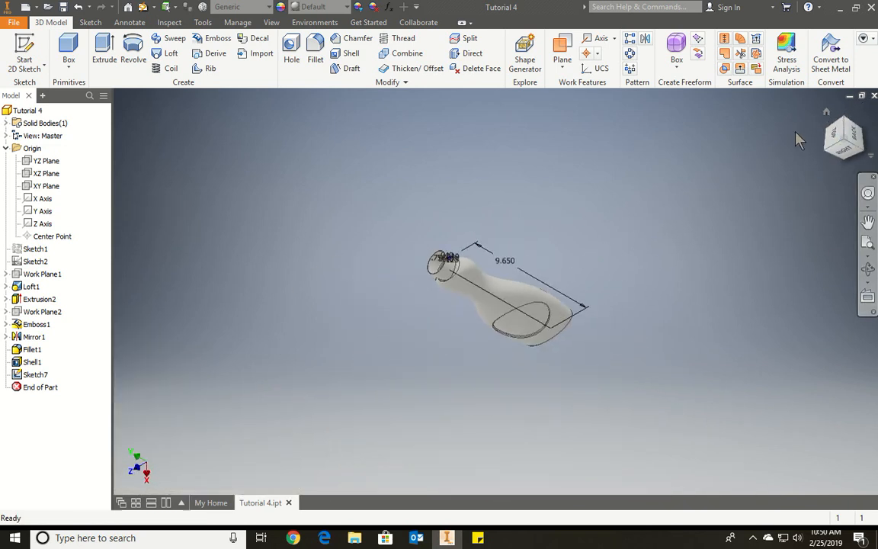
left_click(828, 113)
left_click(864, 128)
scroll(508, 227, "down", 10)
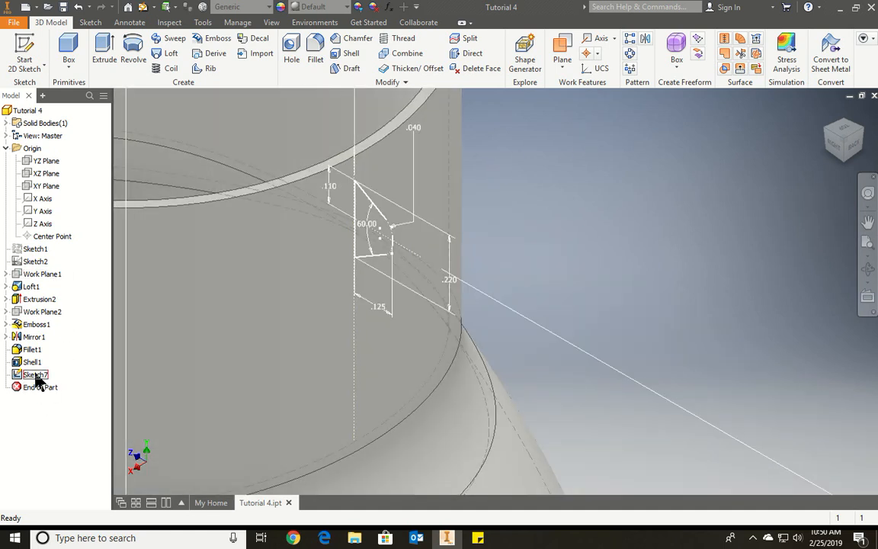
left_click(34, 375)
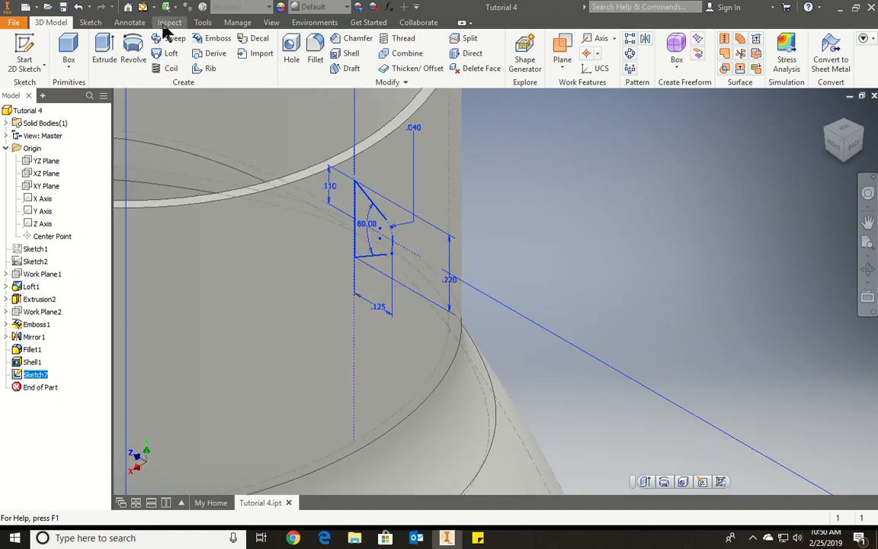
left_click(169, 69)
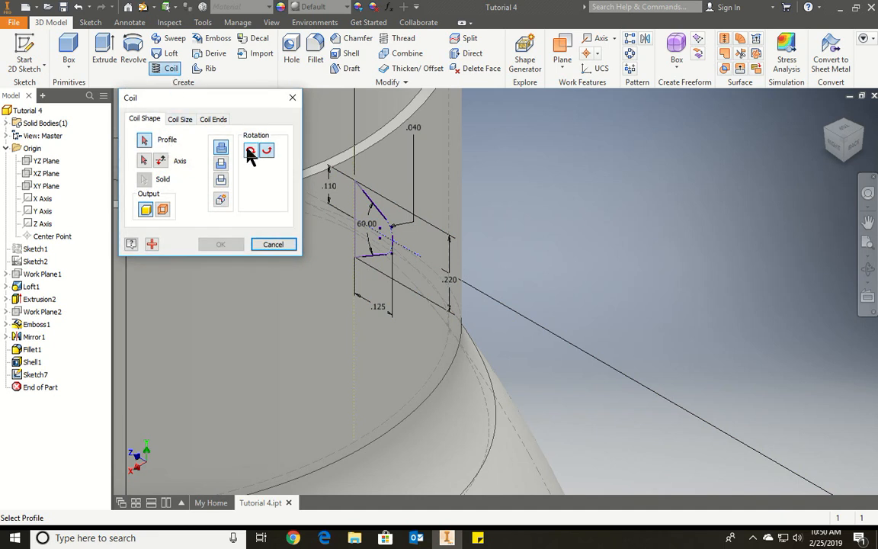
scroll(453, 237, "down", 5)
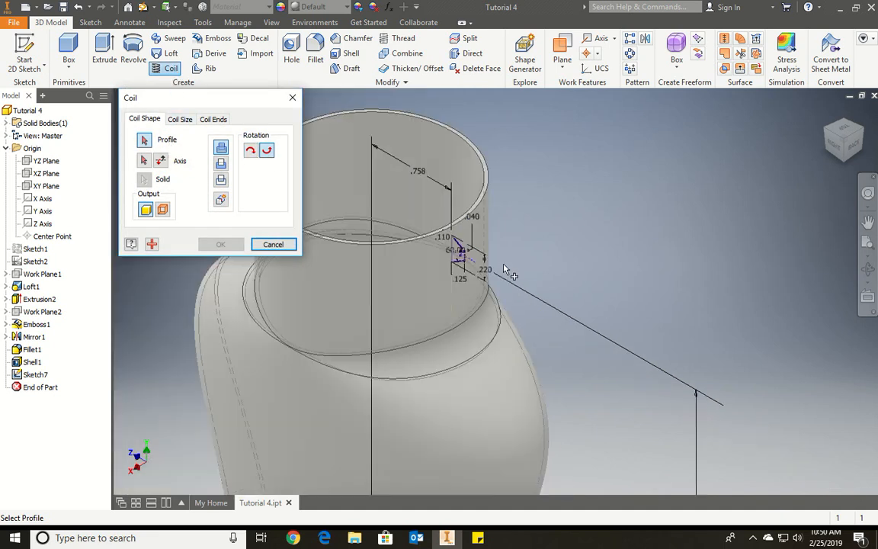
scroll(454, 232, "down", 2)
scroll(428, 301, "up", 6)
left_click(144, 160)
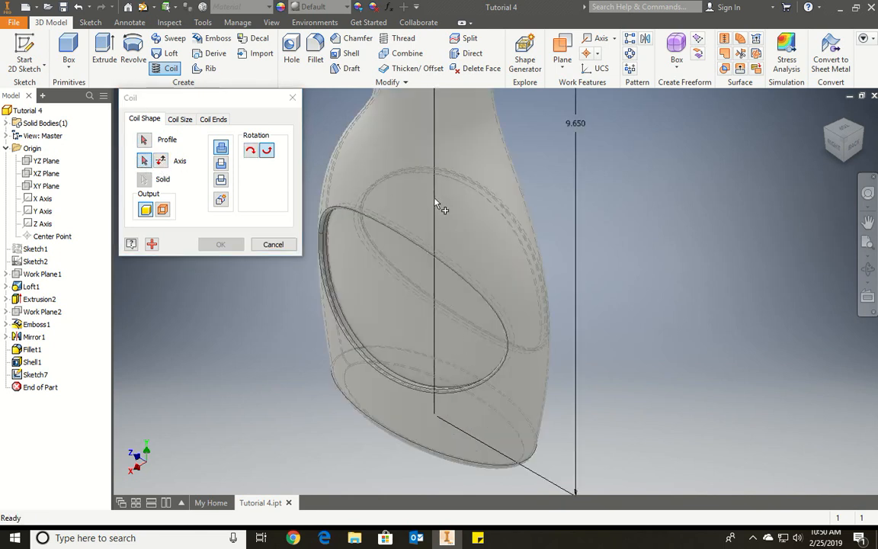
scroll(439, 206, "down", 5)
scroll(335, 145, "up", 6)
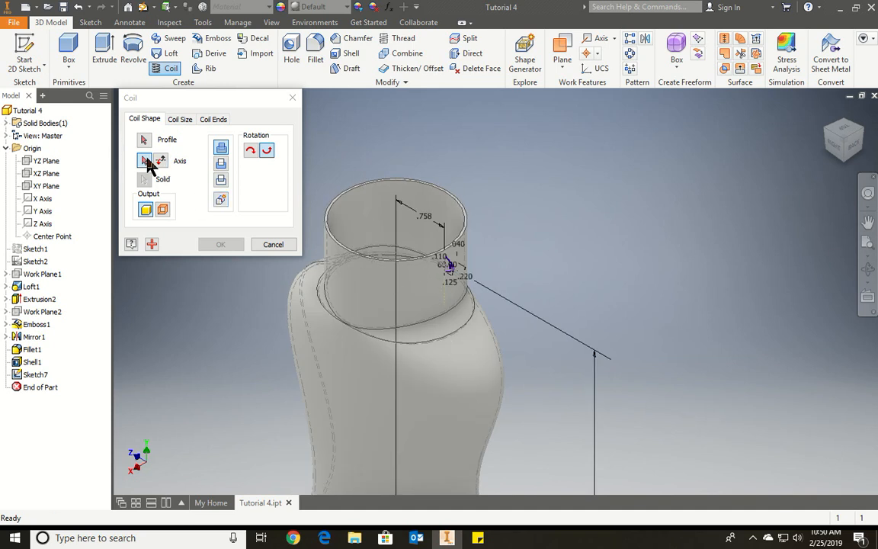
left_click(409, 261)
key("Escape")
Reopen the thread profile sketch and delete the 0.110 in dimension between the trapezoid's upper corner and the construction line
scroll(454, 267, "up", 3)
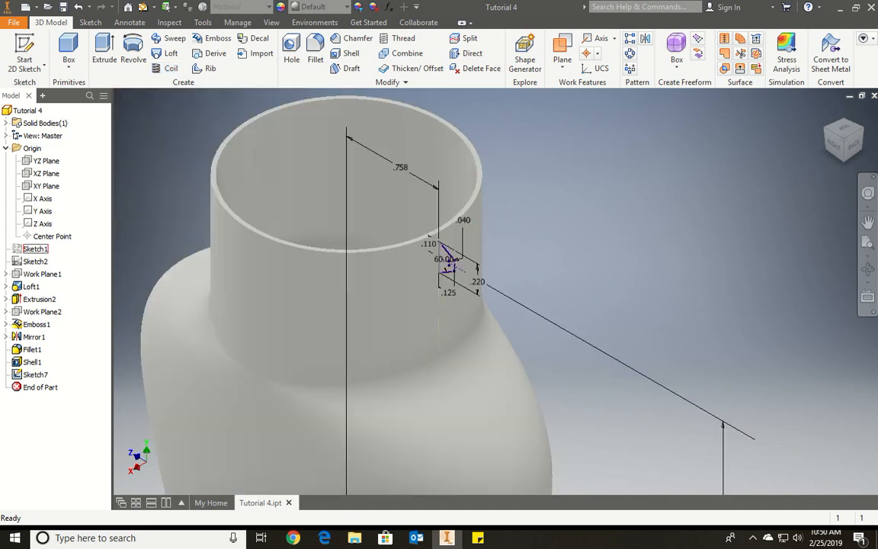
right_click(35, 374)
left_click(76, 293)
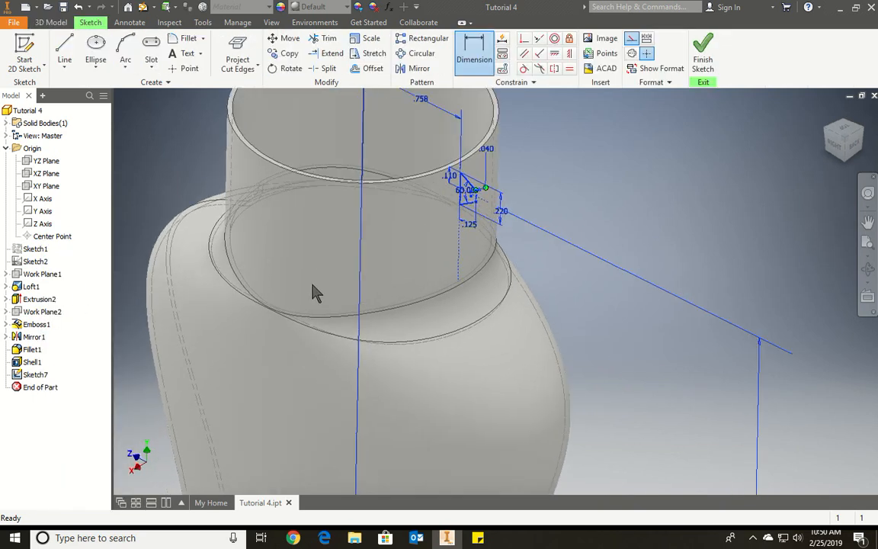
scroll(471, 176, "up", 5)
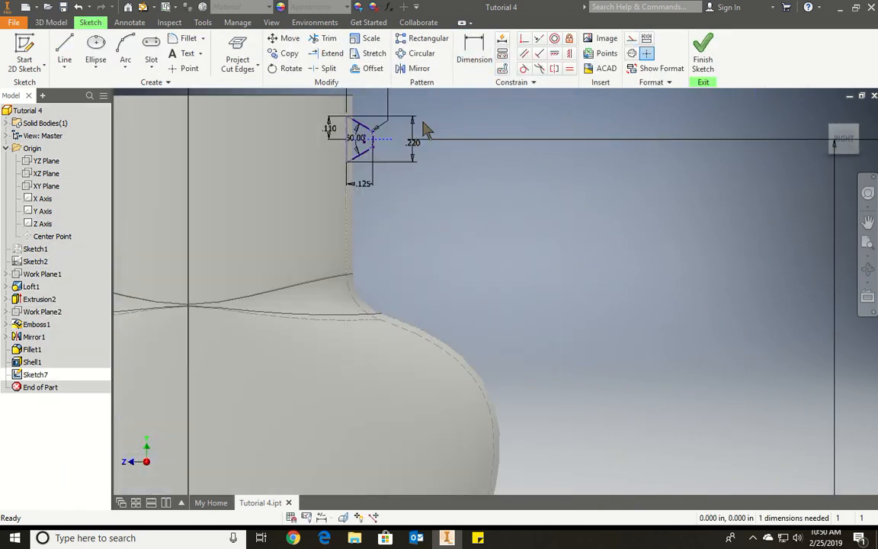
scroll(267, 93, "up", 1)
scroll(465, 220, "down", 2)
scroll(477, 150, "up", 2)
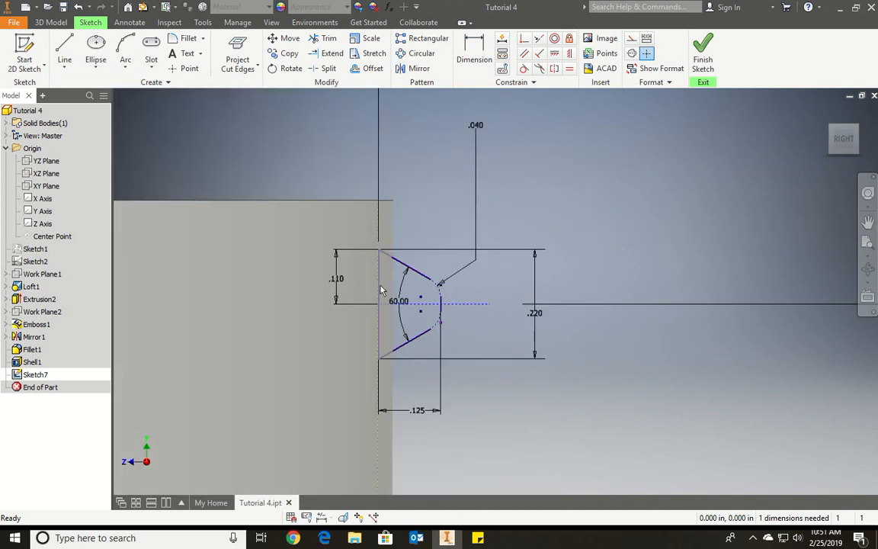
left_click(334, 279)
key("Delete")
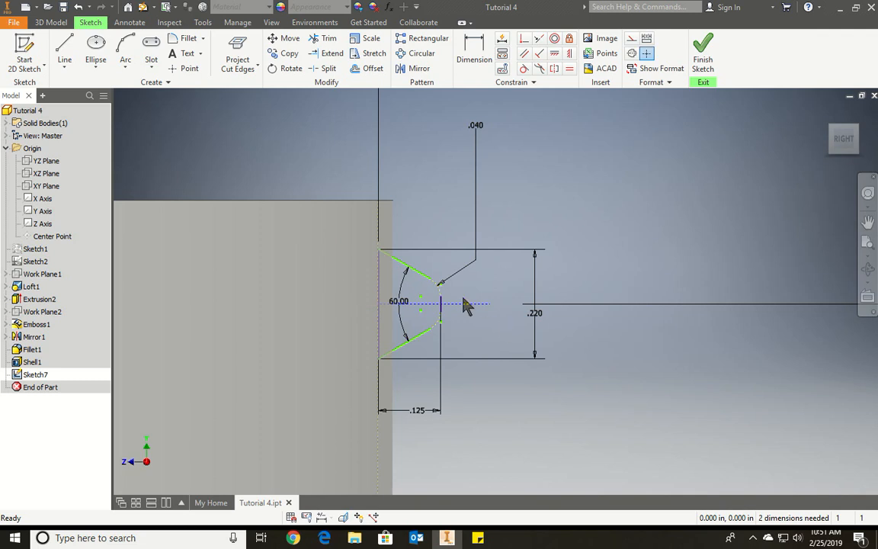
Make the trapezoid's two sloped lines symmetric about the horizontal construction line and finish the sketch
scroll(463, 304, "down", 2)
scroll(461, 274, "up", 2)
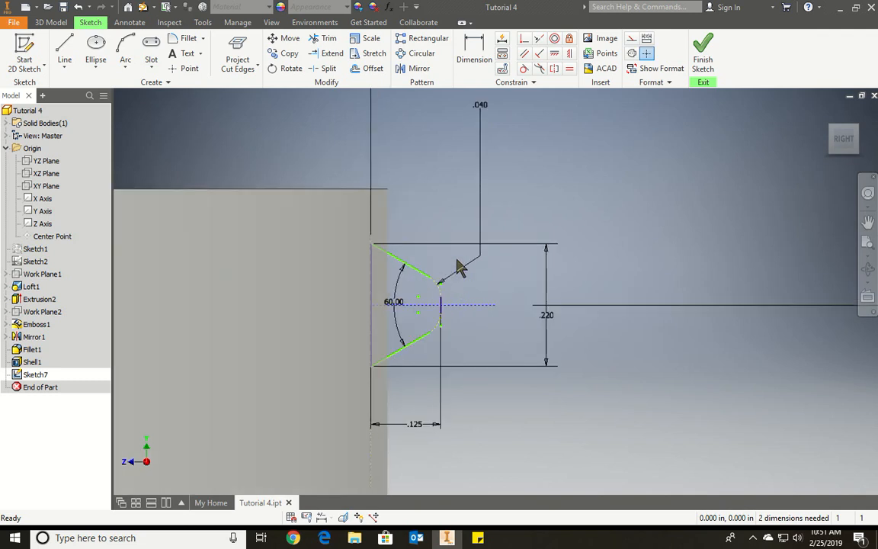
left_click(554, 69)
left_click(390, 255)
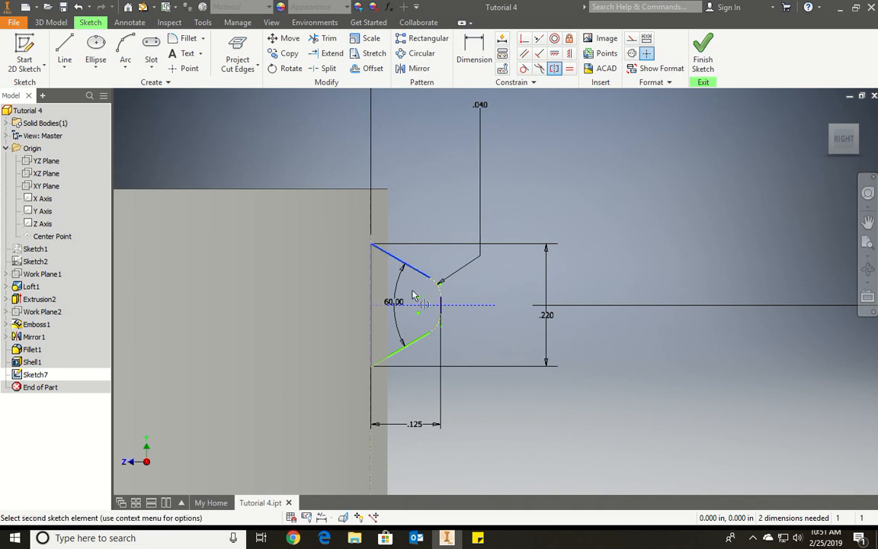
left_click(415, 339)
left_click(419, 305)
key("Escape")
scroll(533, 312, "down", 2)
scroll(534, 312, "up", 2)
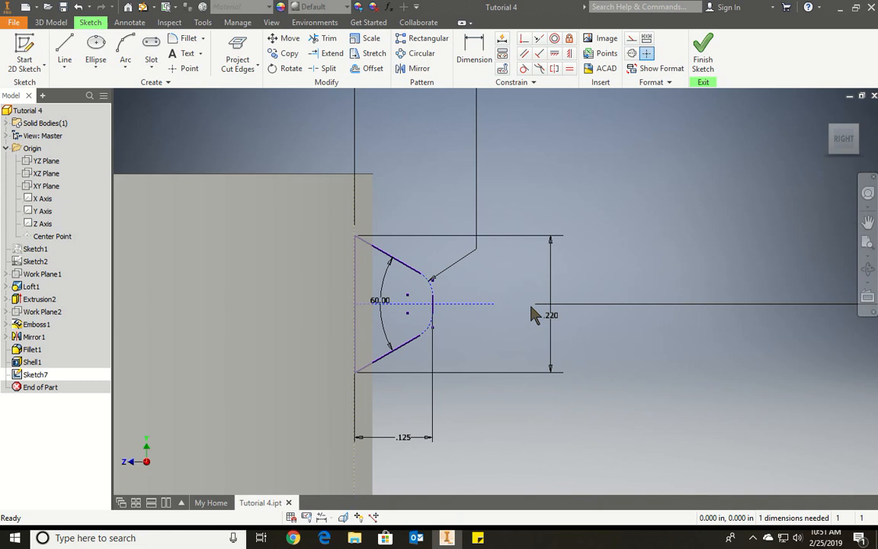
scroll(531, 308, "down", 2)
scroll(423, 241, "down", 2)
scroll(427, 360, "up", 3)
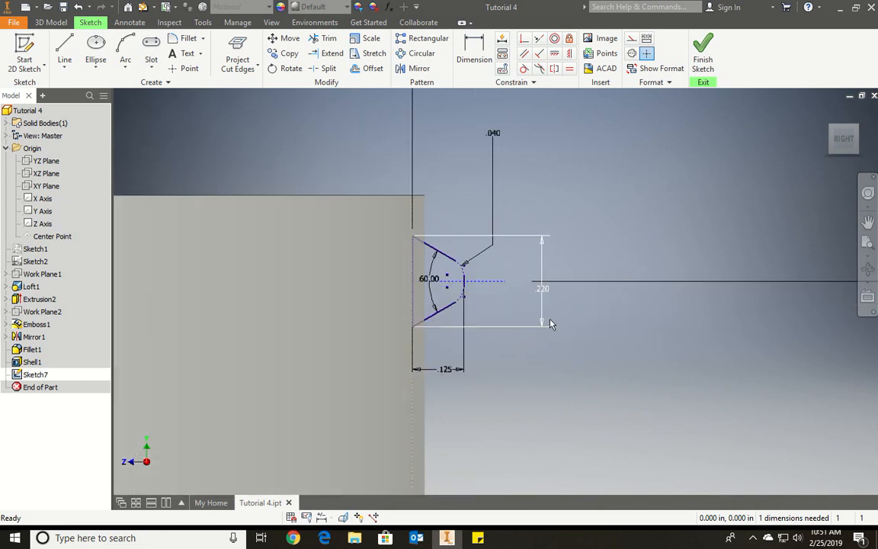
scroll(543, 237, "down", 2)
left_click(705, 55)
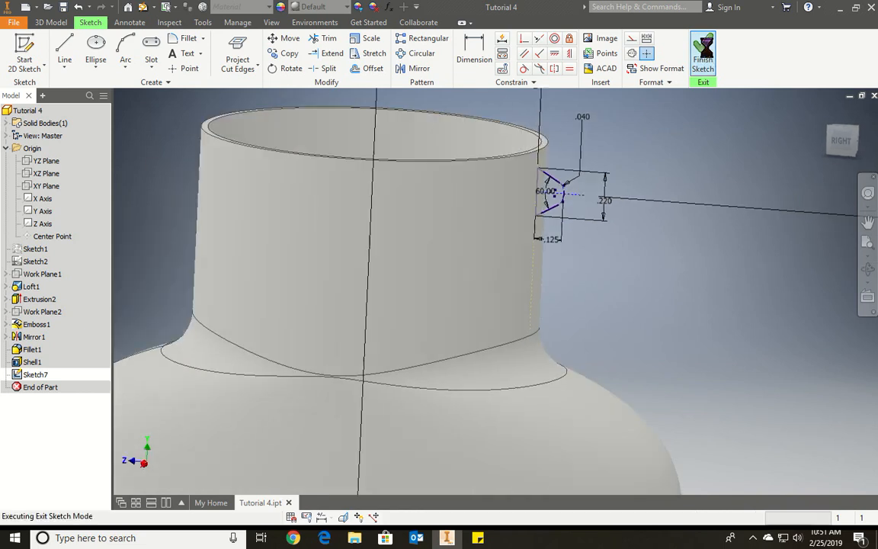
In the thread profile sketch, draw a vertical centerline along the bottle's axis through the neck and finish the sketch
left_click(156, 72)
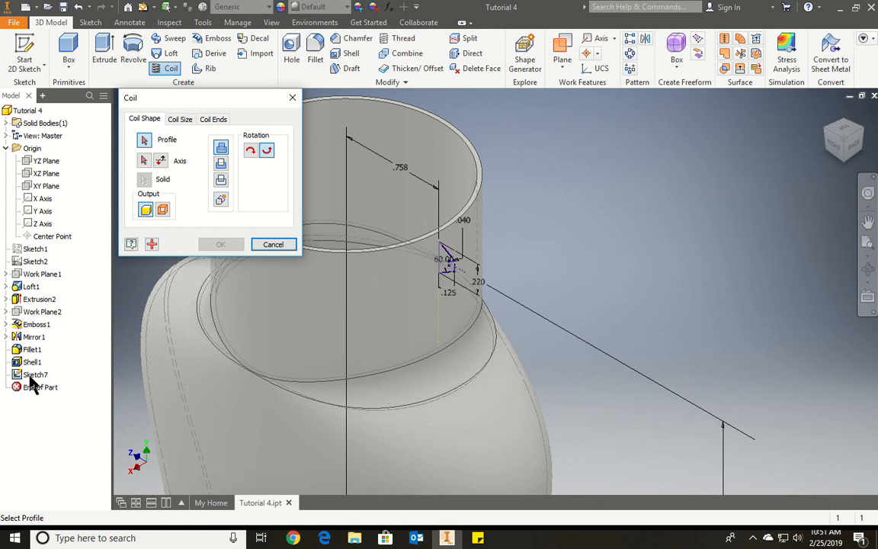
scroll(416, 256, "up", 5)
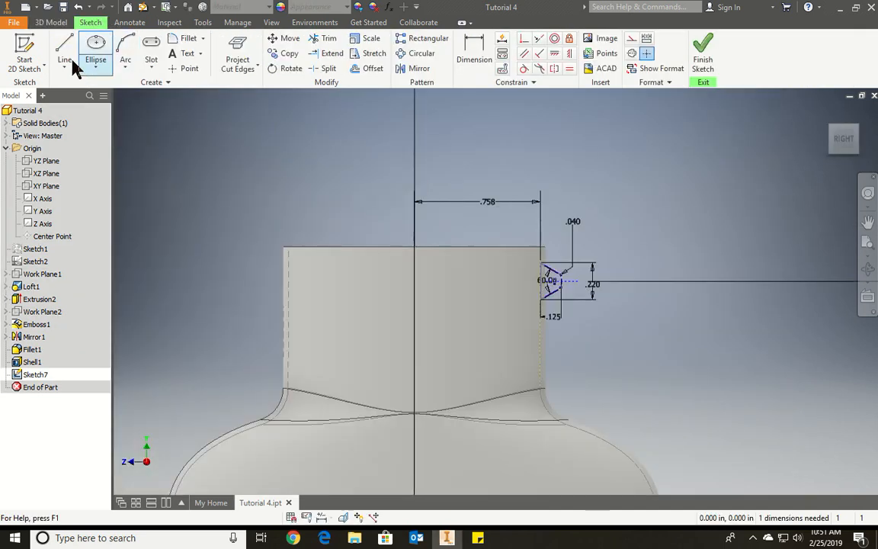
left_click(64, 52)
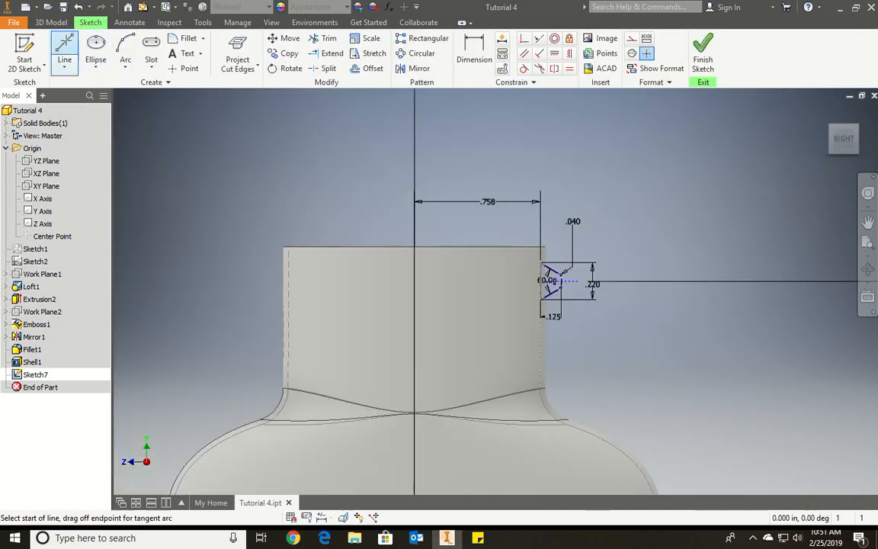
left_click(415, 352)
left_click(415, 104)
key("Escape")
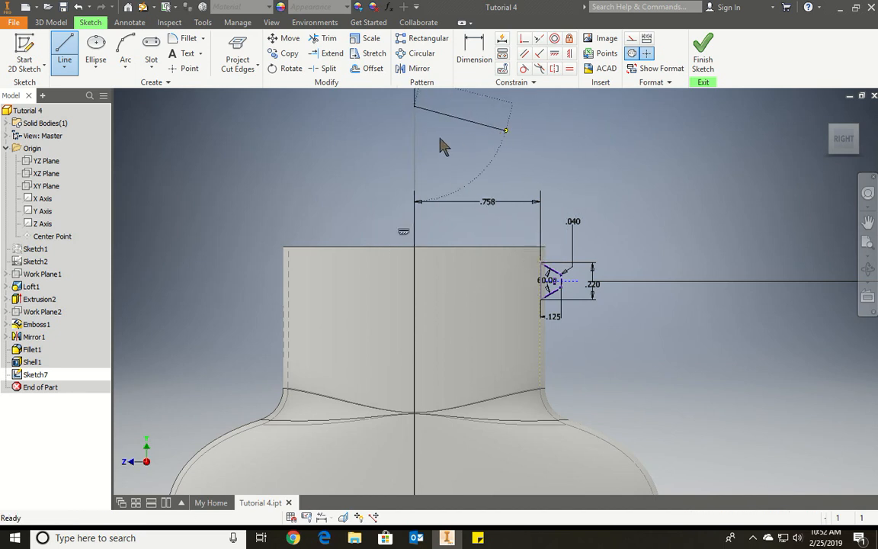
left_click(415, 130)
left_click(591, 129)
left_click(707, 55)
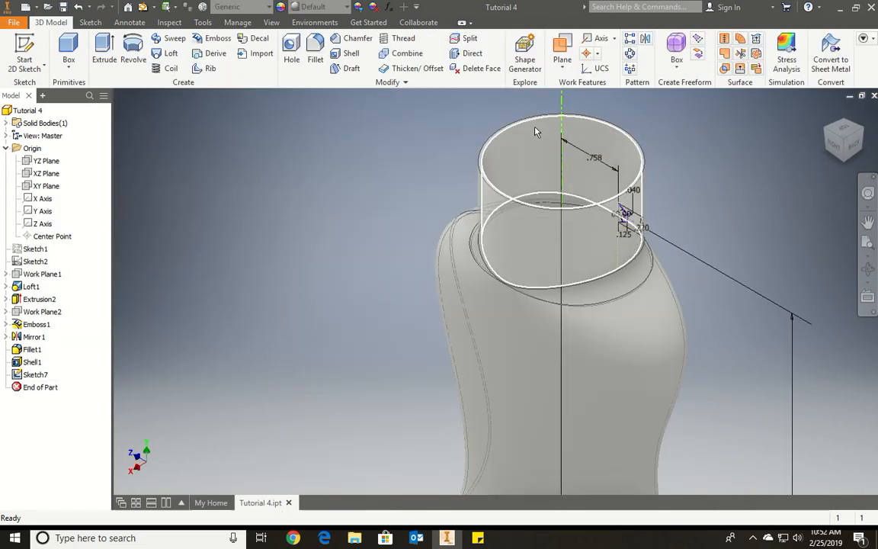
left_click(162, 68)
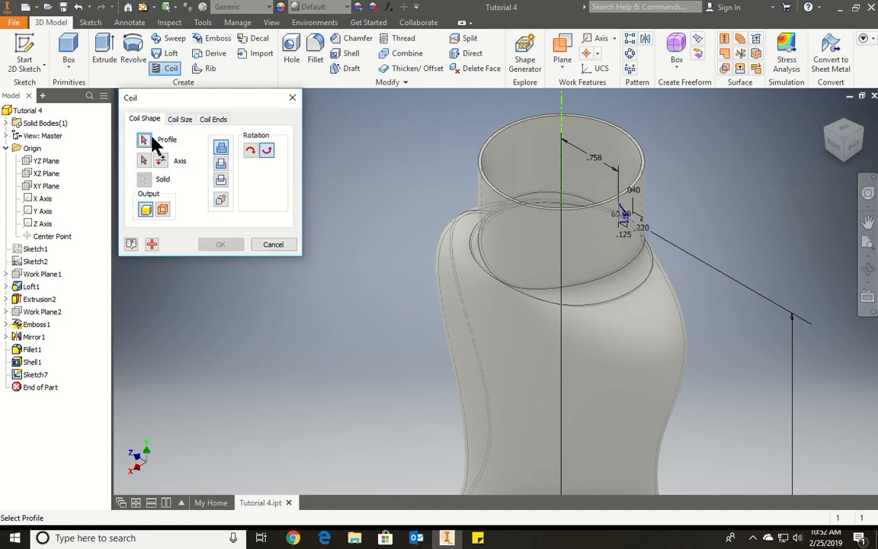
scroll(570, 210, "up", 4)
left_click(603, 189)
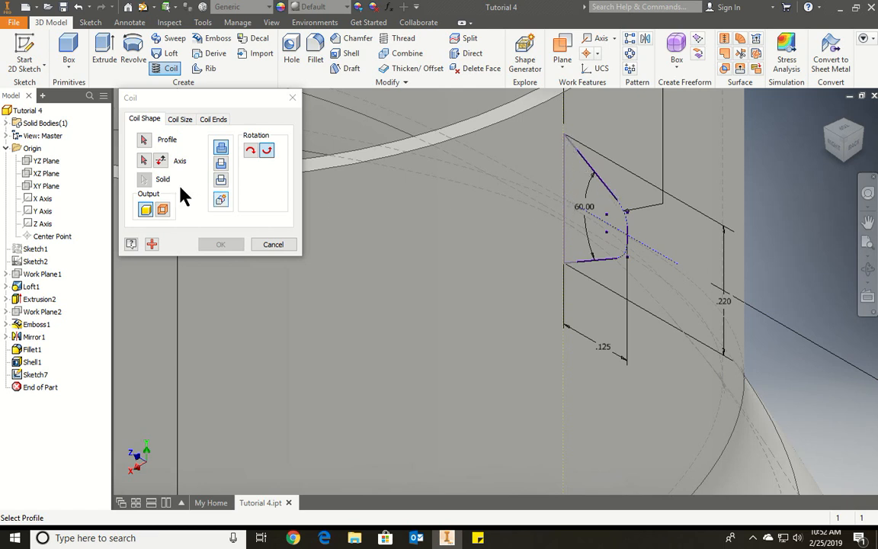
left_click(143, 161)
scroll(494, 376, "down", 5)
left_click(426, 202)
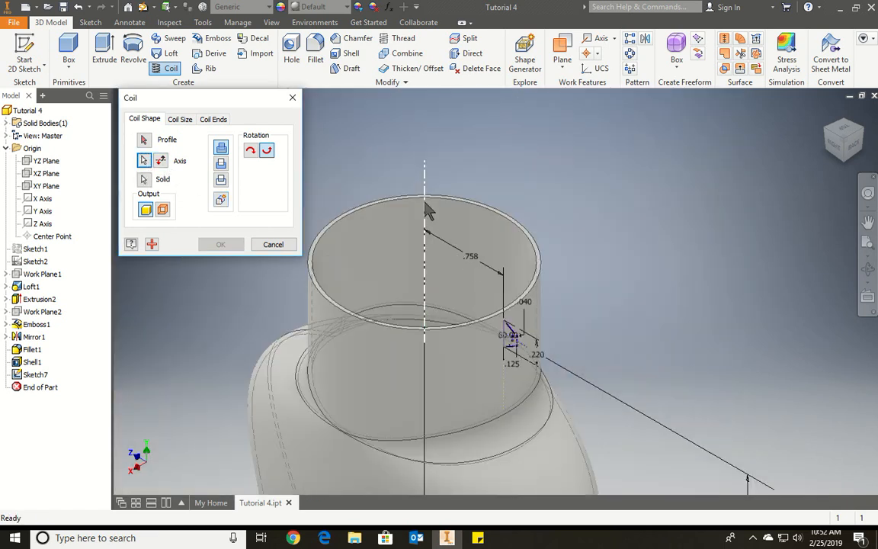
left_click(510, 342)
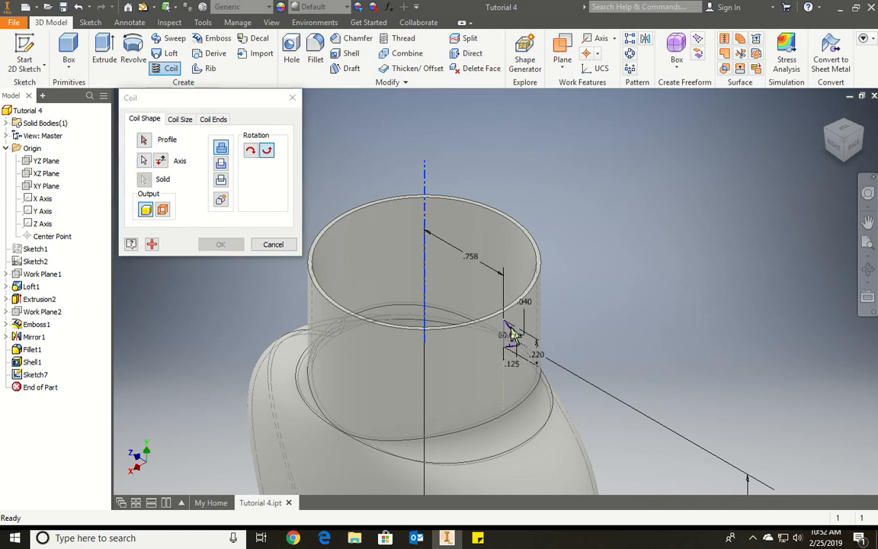
scroll(513, 334, "up", 5)
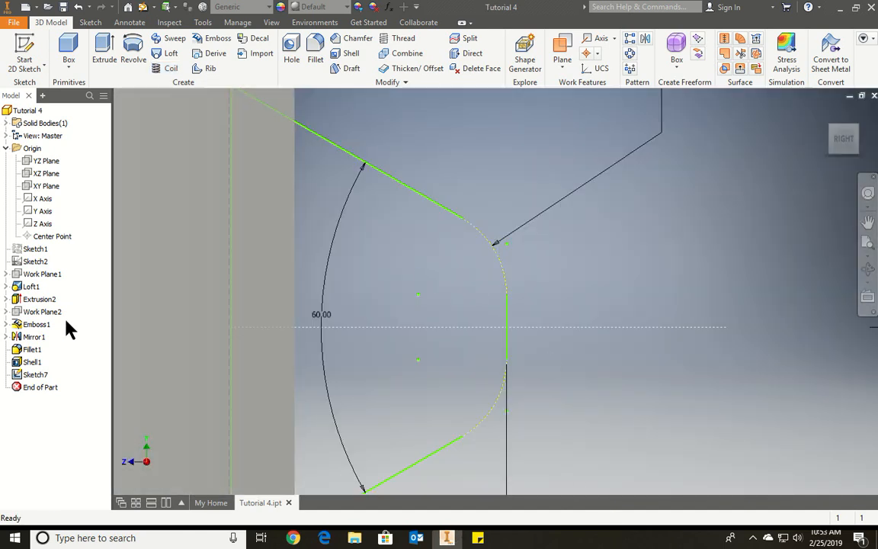
Edit the thread profile sketch to convert the two fillet arcs from construction to regular geometry, and finish the sketch
right_click(38, 375)
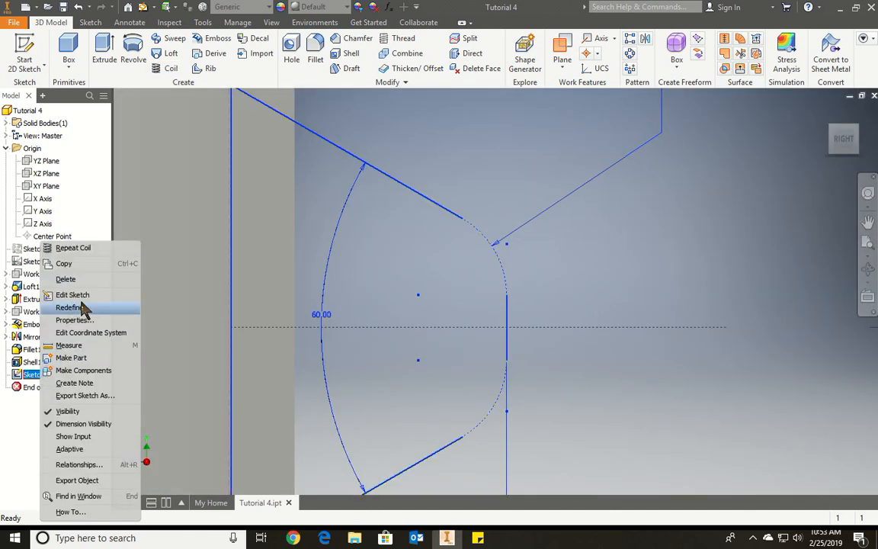
left_click(64, 299)
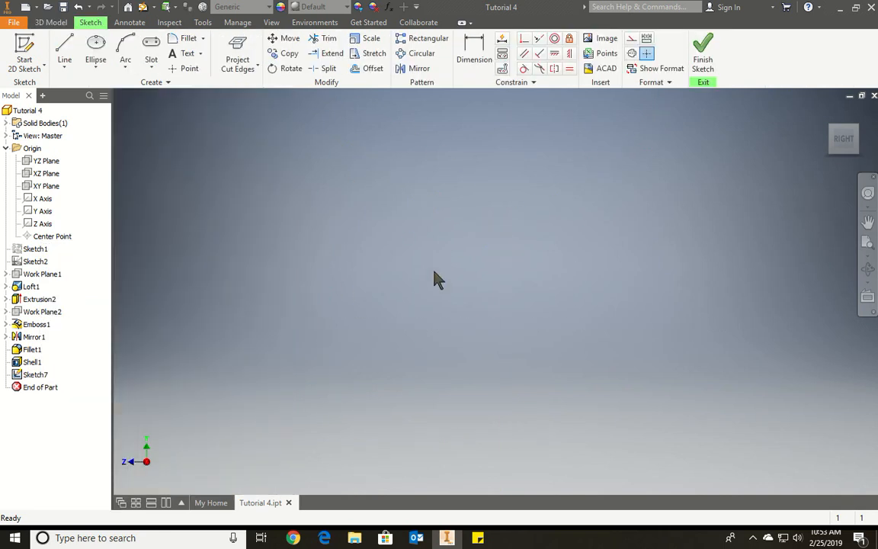
scroll(412, 381, "up", 8)
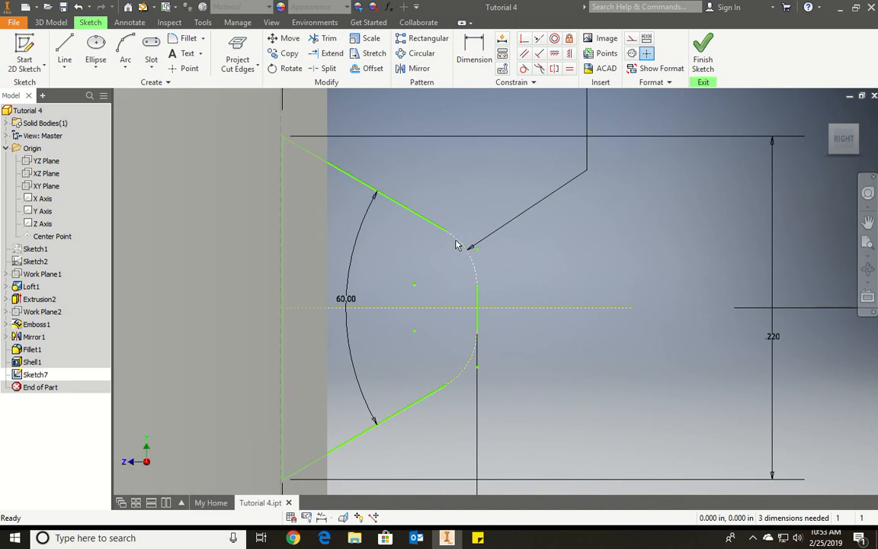
left_click(460, 244)
left_click(468, 372, "ctrl")
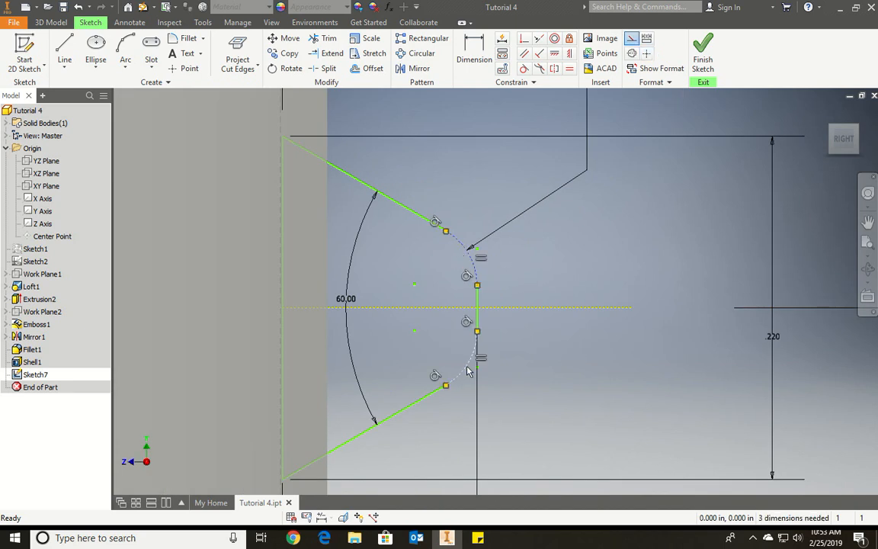
left_click(631, 39)
left_click(620, 203)
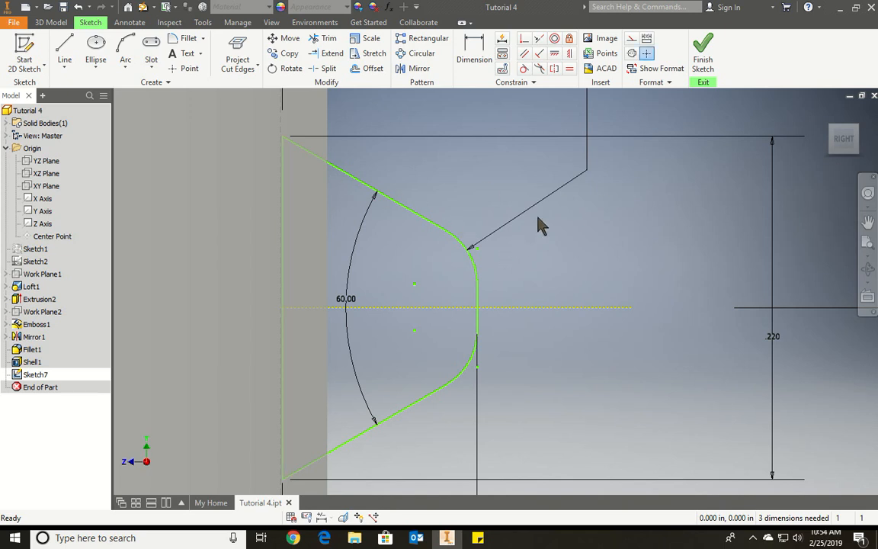
left_click(703, 52)
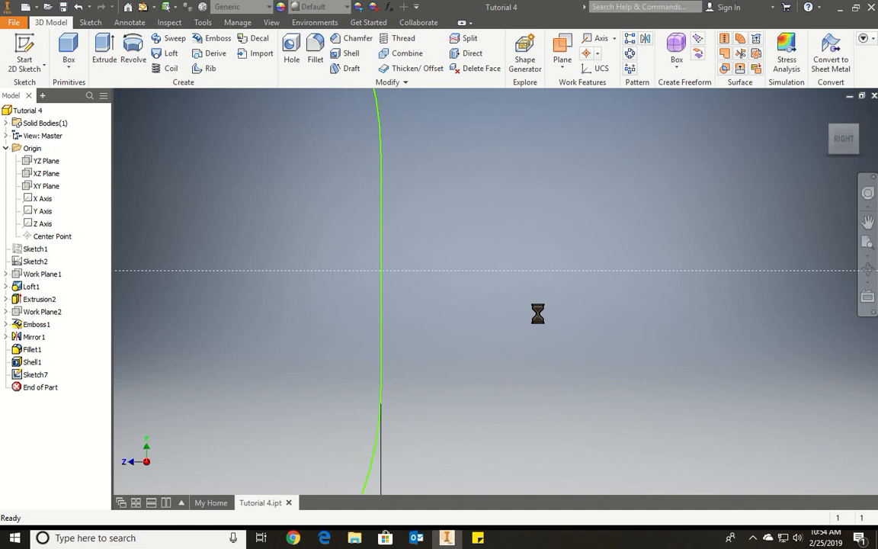
Start a Coil from the closed thread profile using the neck's vertical centerline as its axis
scroll(538, 314, "up", 8)
scroll(543, 315, "down", 2)
scroll(481, 282, "up", 3)
left_click(171, 70)
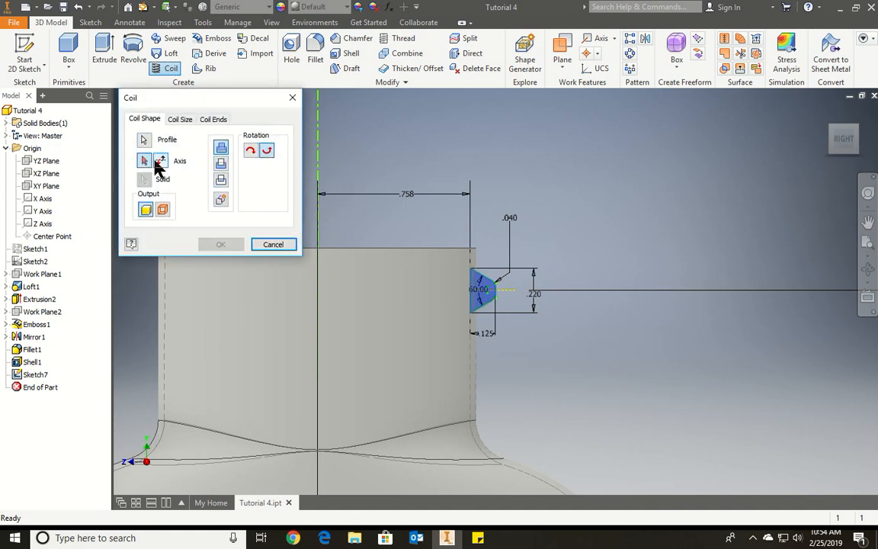
left_click(318, 153)
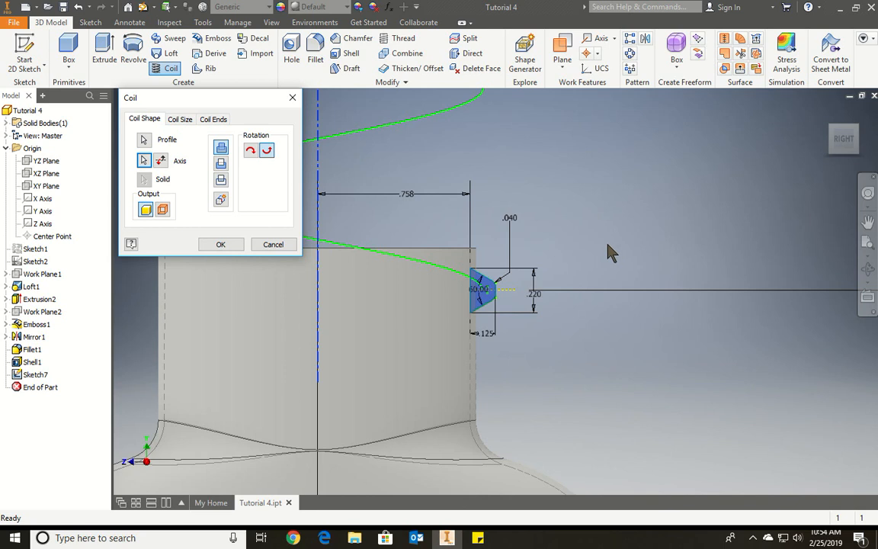
scroll(607, 247, "down", 4)
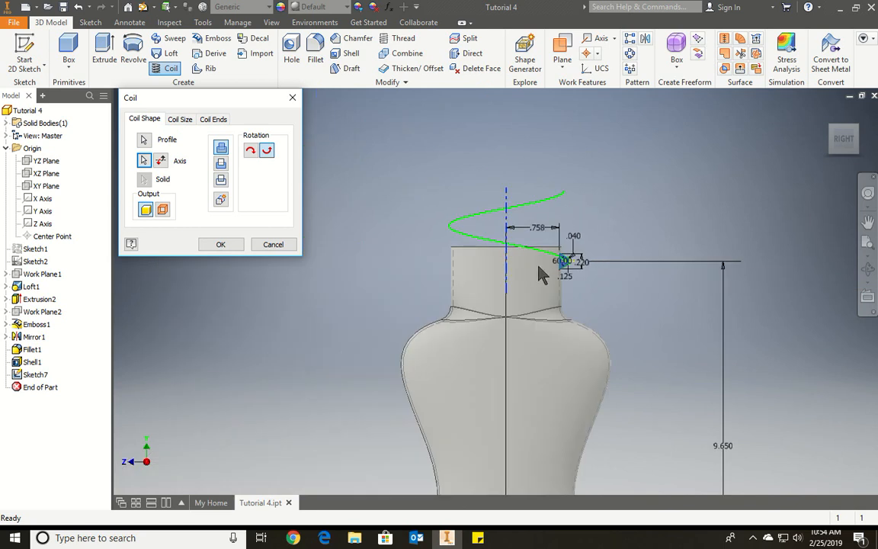
Set the coil size to a pitch of .275 in and 2 revolutions
left_click(176, 120)
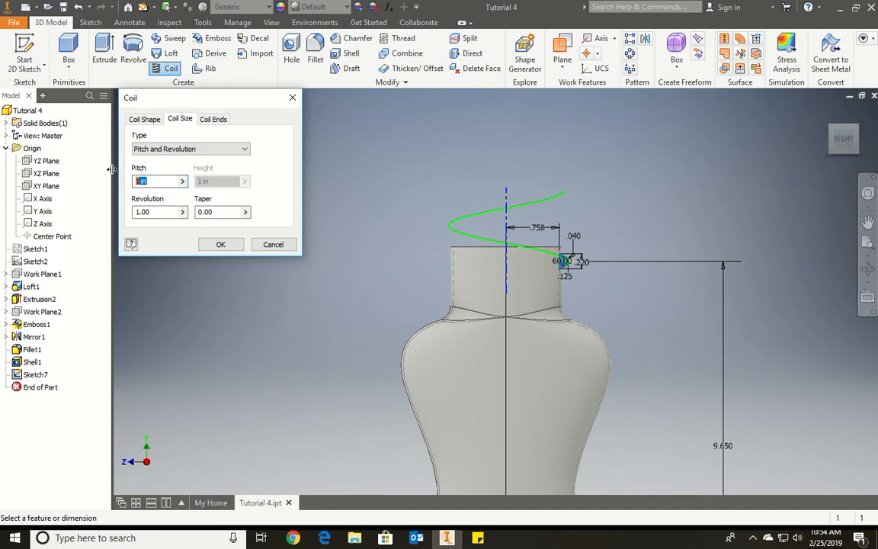
type("75")
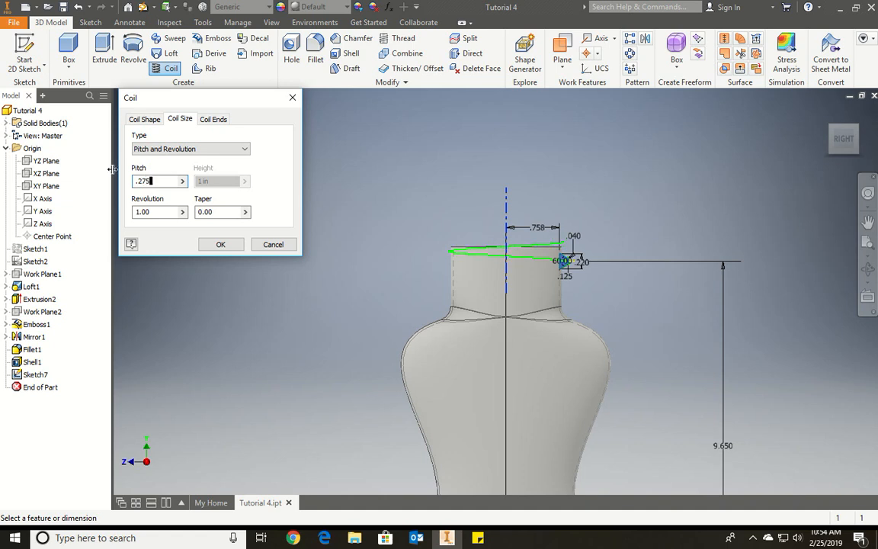
left_click(143, 211)
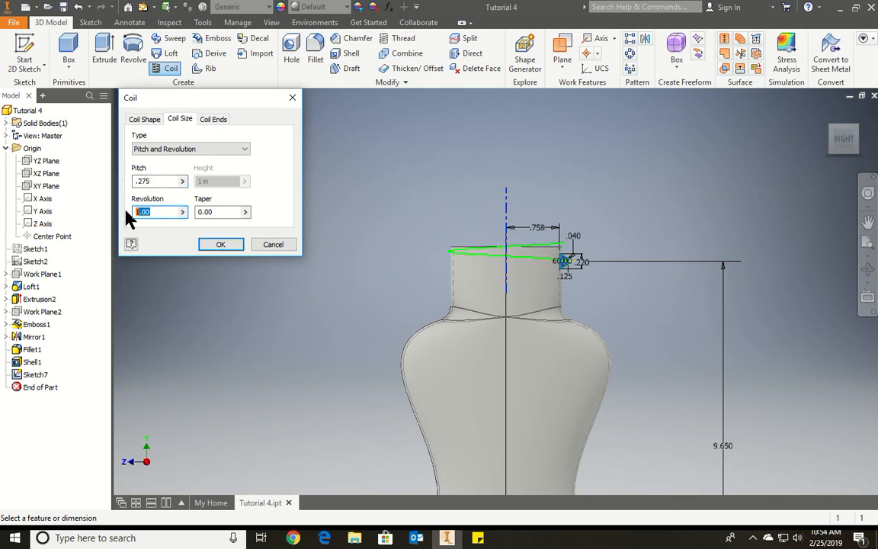
type("2")
left_click(223, 212)
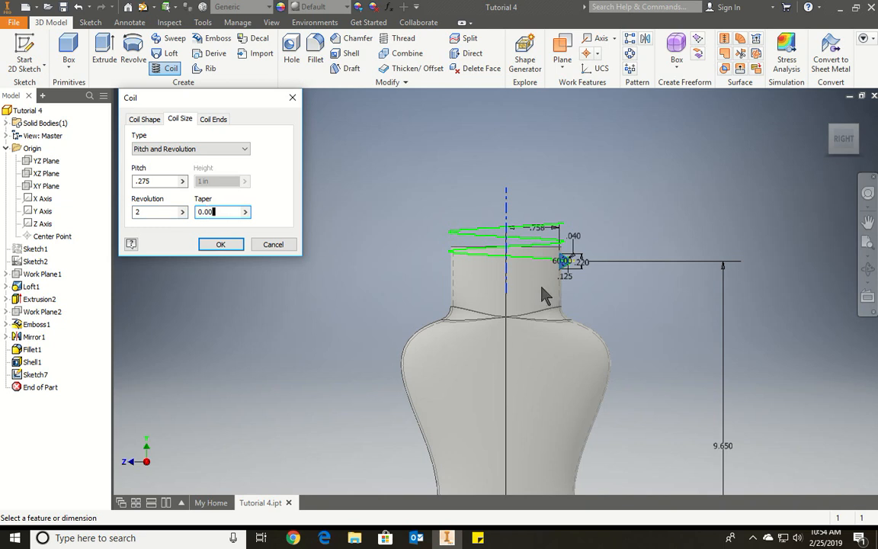
Reverse the coil's axis direction so it runs down the neck, retain the original rotation direction, and create the coil
left_click(146, 120)
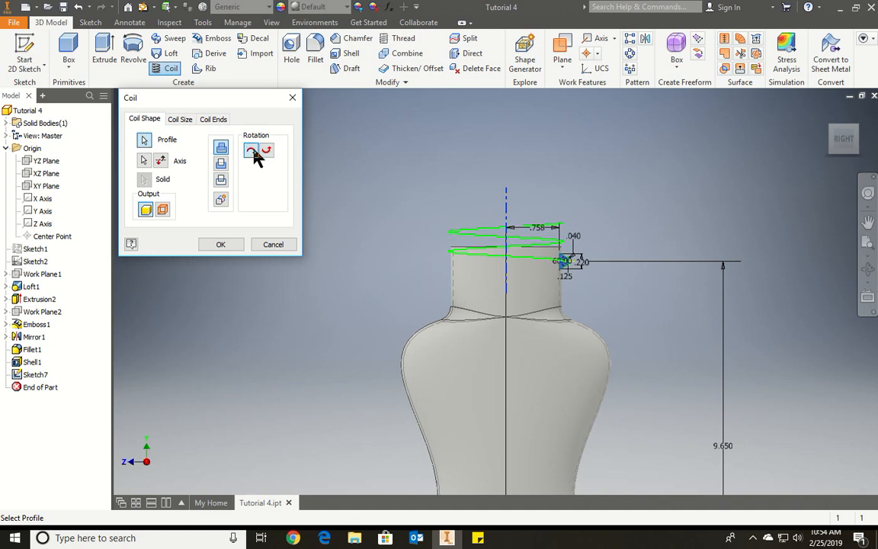
left_click(160, 160)
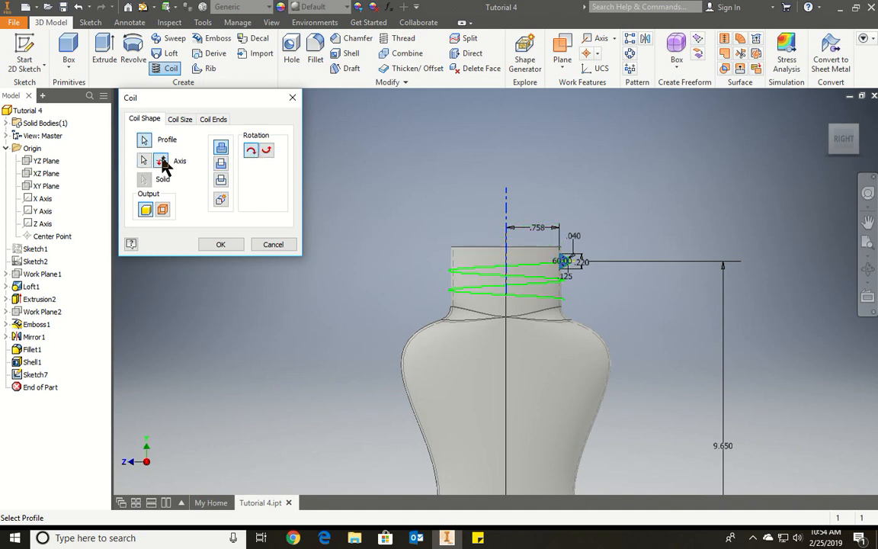
left_click(266, 151)
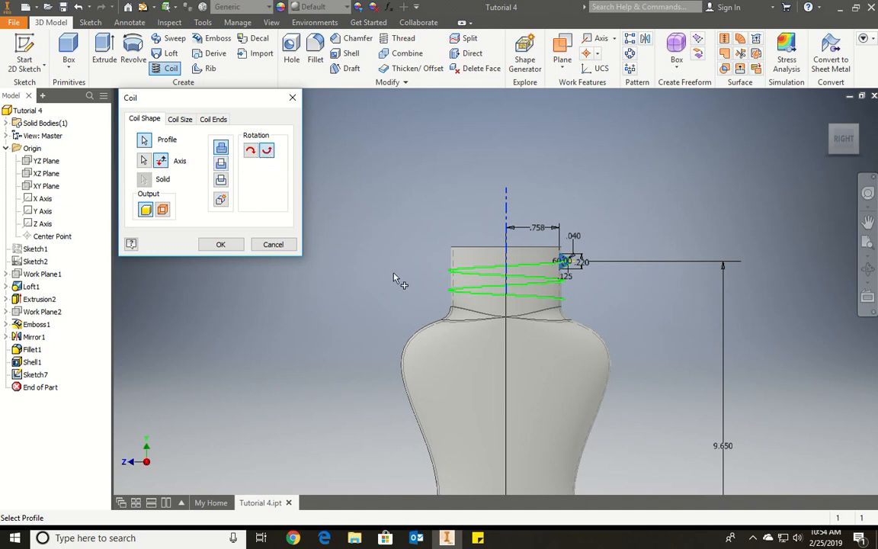
left_click(217, 244)
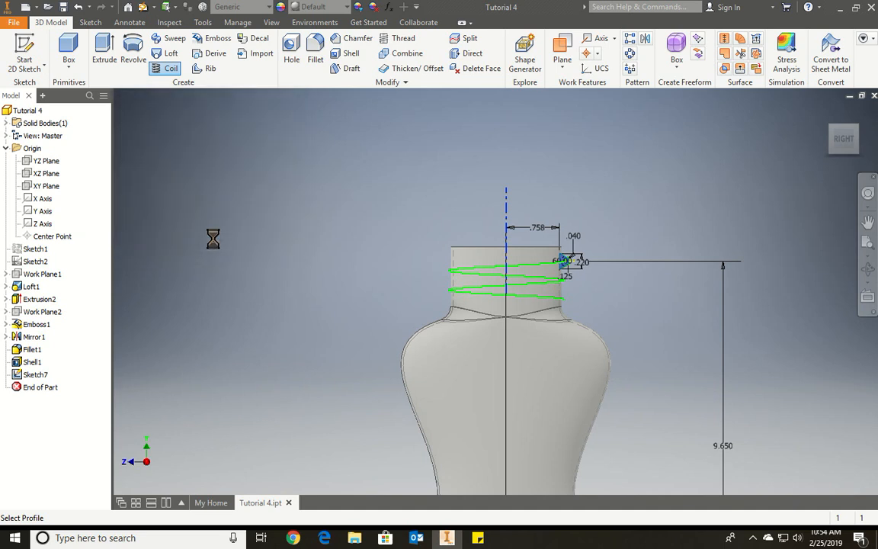
Examine the coiled thread and its flat ends on the bottle neck
scroll(555, 290, "up", 5)
scroll(667, 254, "down", 4)
middle_click_drag(667, 254, 600, 260, "shift")
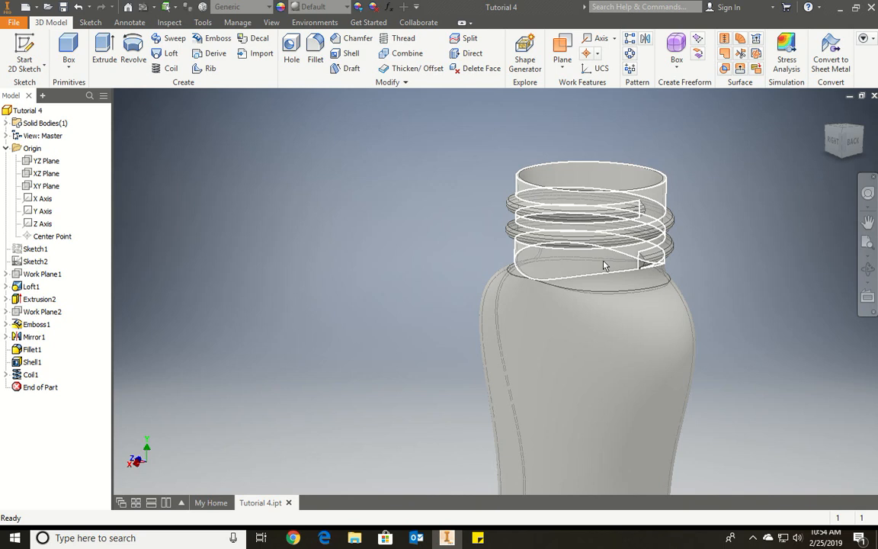
mouse_move(624, 288)
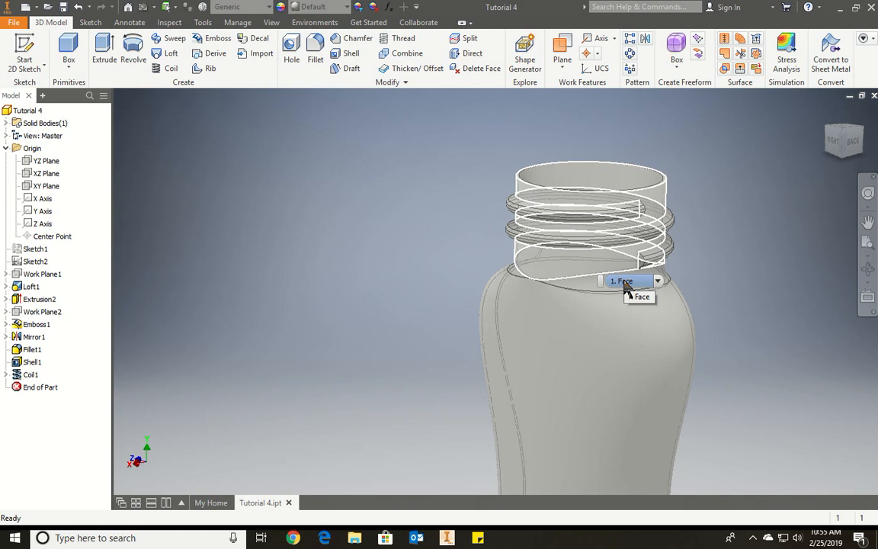
scroll(690, 268, "up", 5)
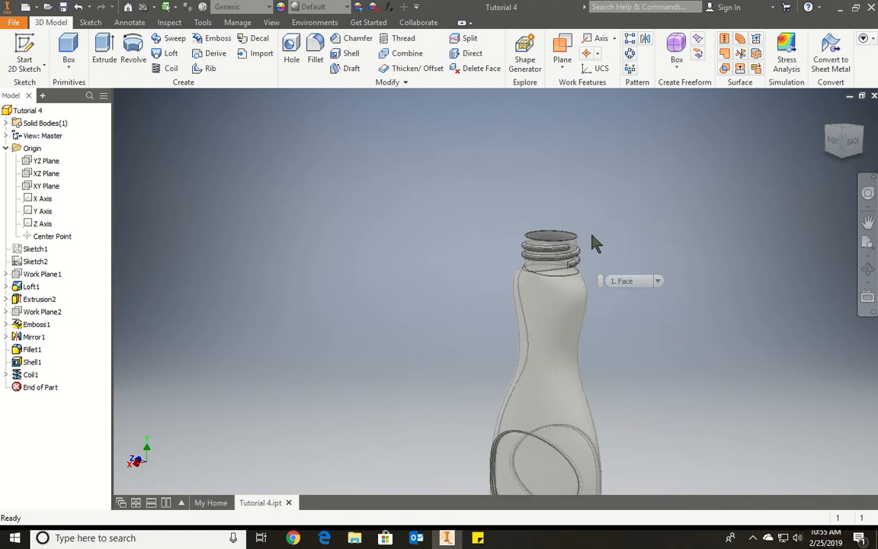
scroll(589, 252, "down", 5)
scroll(584, 260, "up", 1)
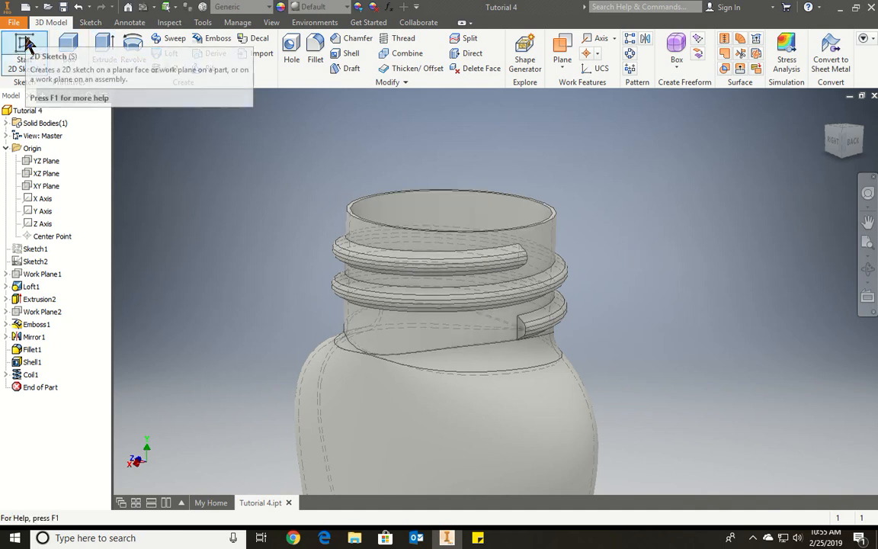
Start a sketch on the YZ plane and project the outline of the thread's lower end face into it
left_click(45, 67)
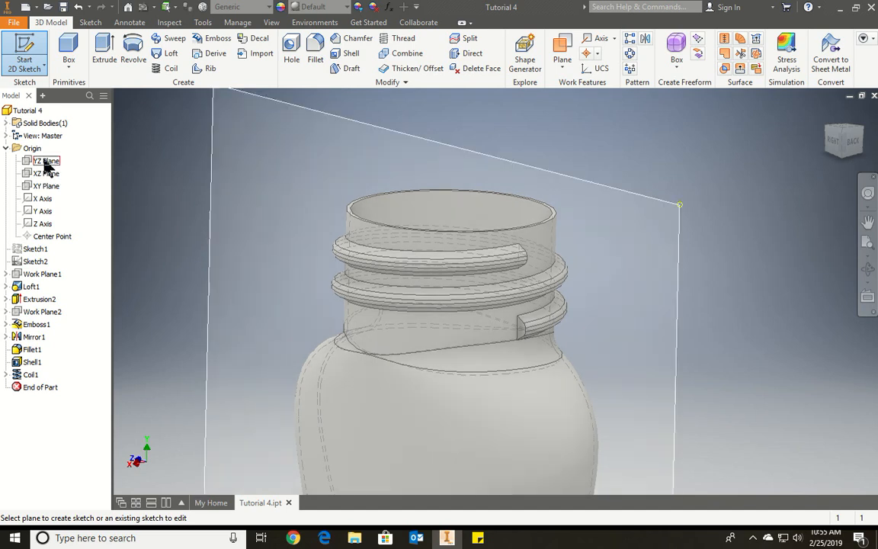
left_click(46, 162)
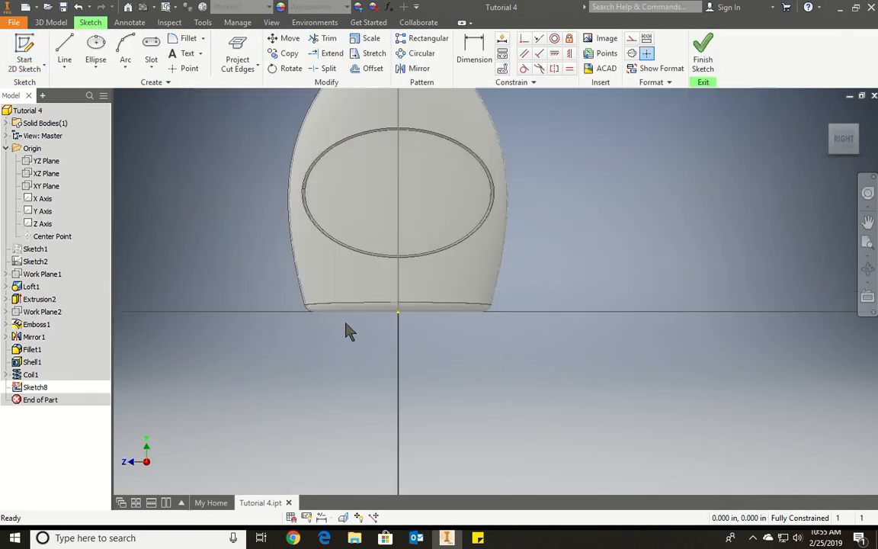
scroll(312, 286, "down", 5)
scroll(358, 259, "up", 10)
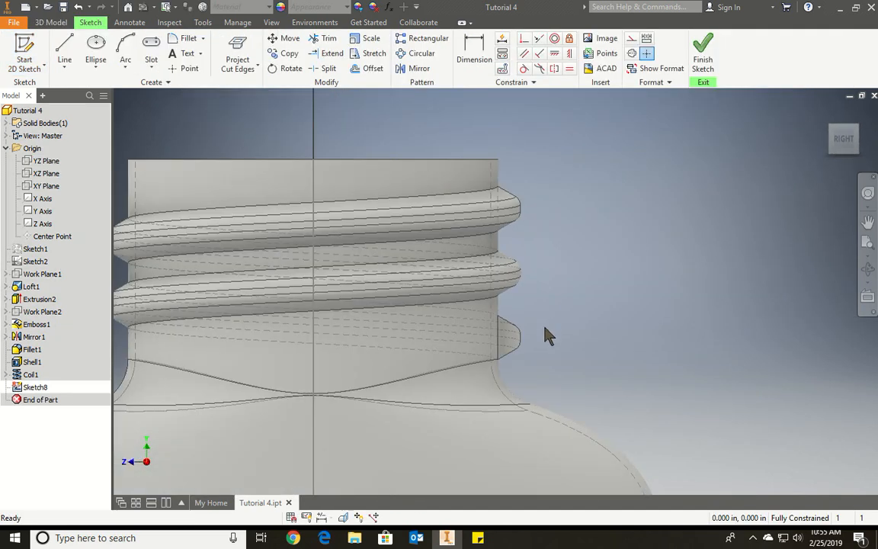
scroll(533, 334, "up", 3)
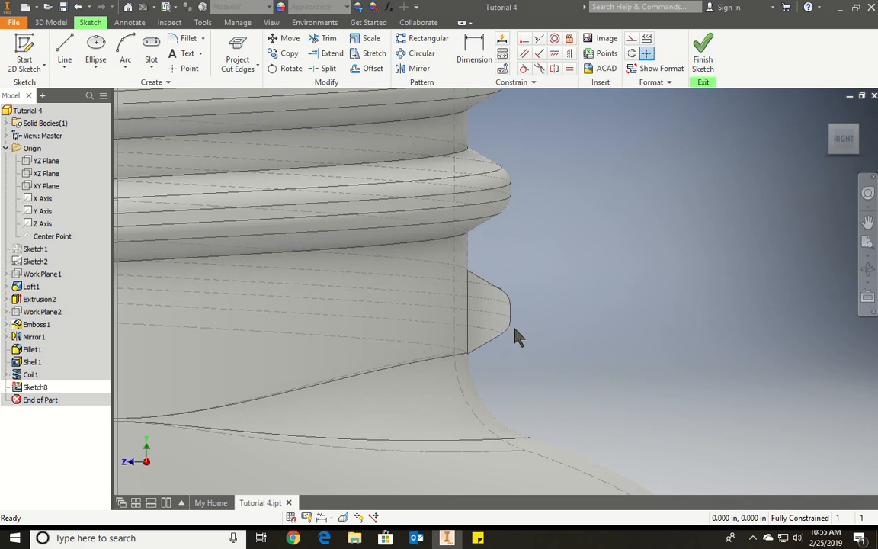
scroll(517, 337, "up", 2)
scroll(515, 337, "down", 6)
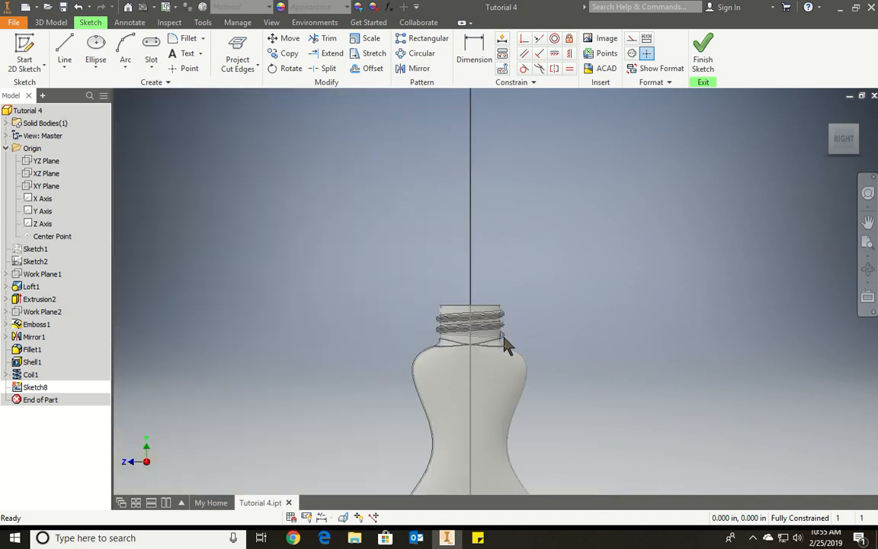
scroll(509, 346, "up", 3)
scroll(509, 349, "up", 4)
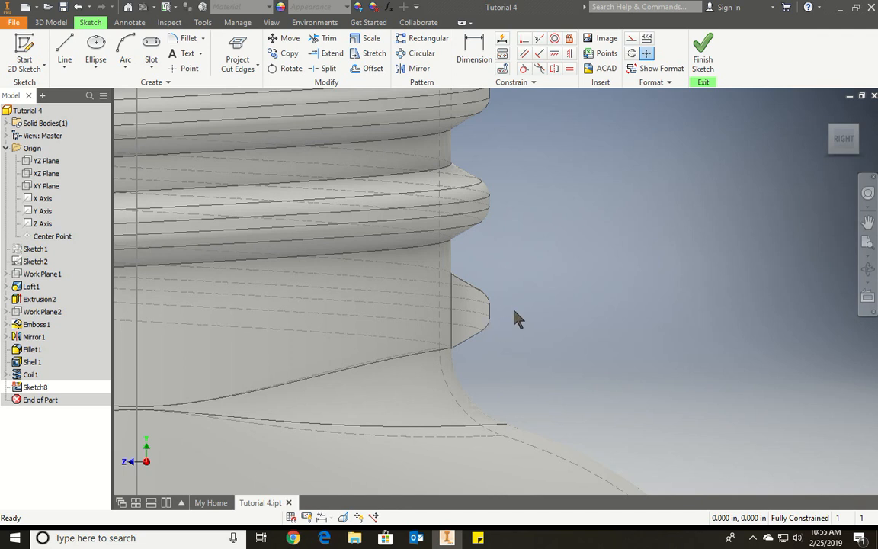
scroll(491, 320, "down", 5)
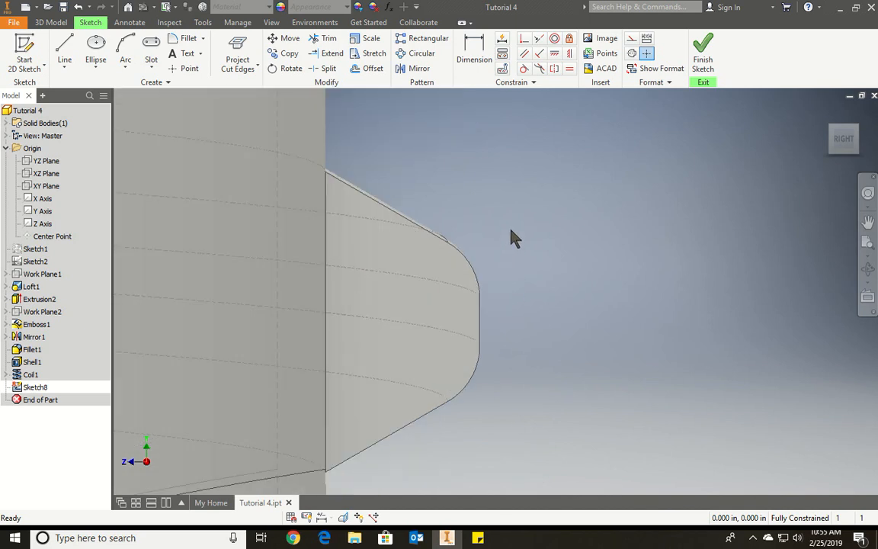
left_click(257, 69)
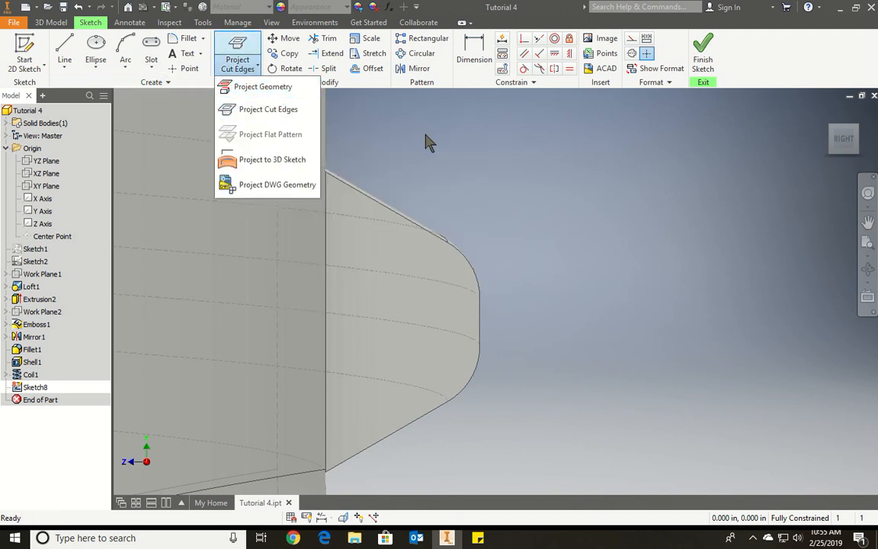
left_click(264, 88)
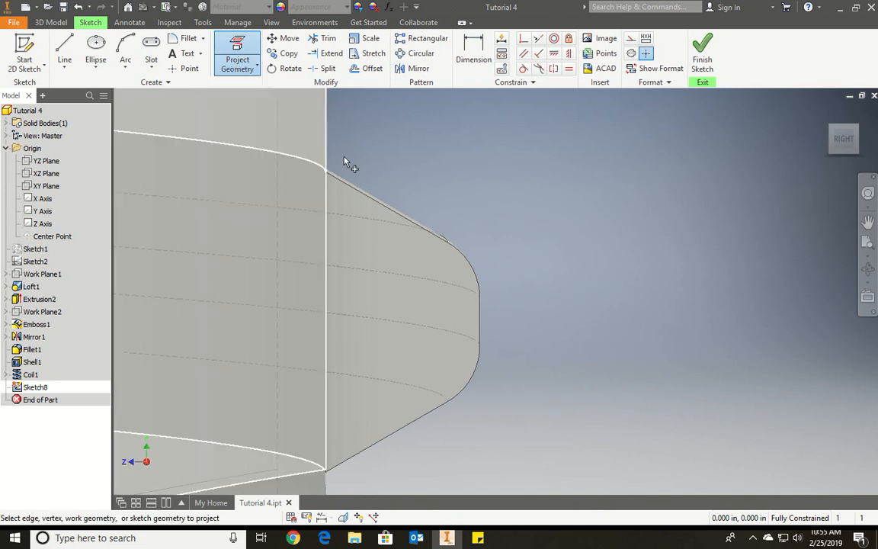
left_click(387, 210)
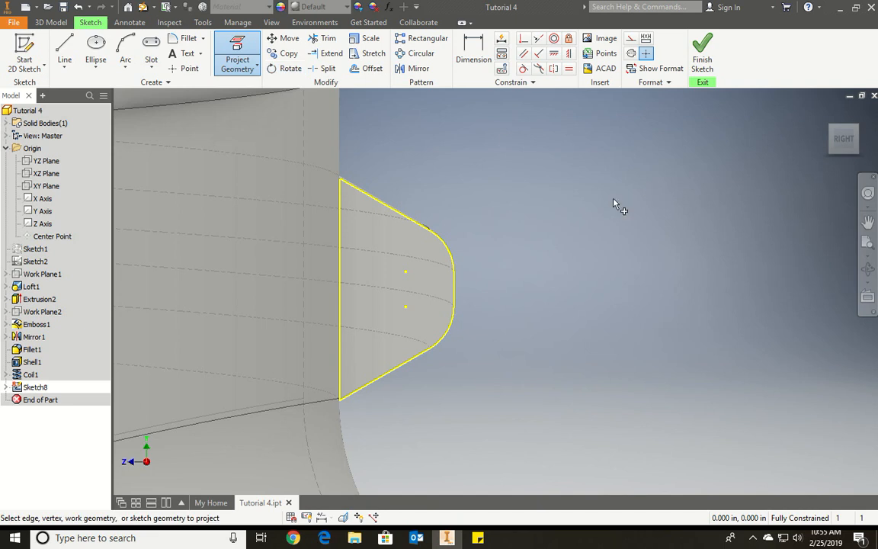
Draw a vertical line along the neck wall joining the upper and lower corners of the projected thread outline
left_click(65, 52)
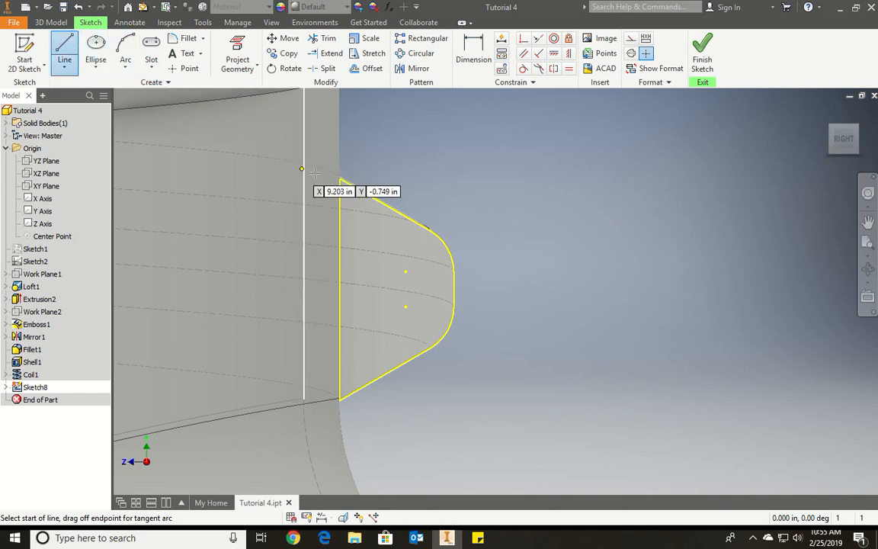
left_click(340, 178)
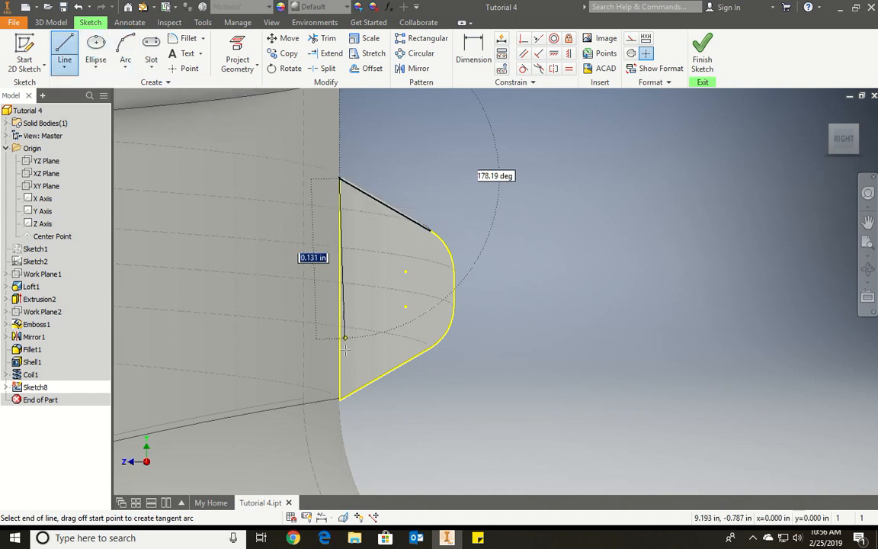
left_click(340, 399)
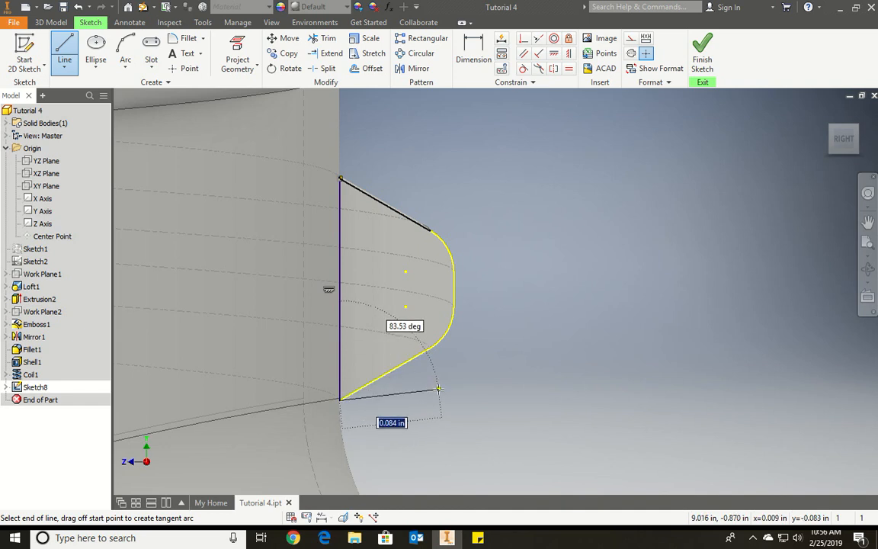
key("Escape")
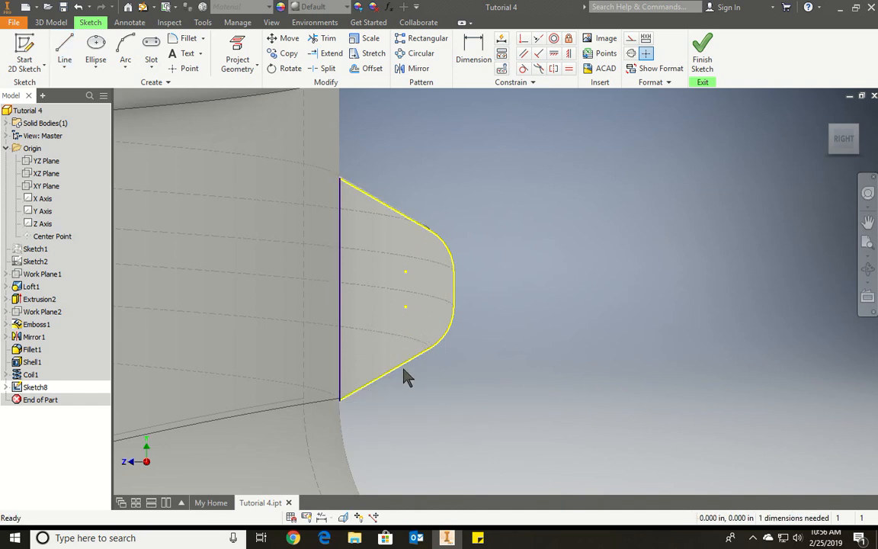
Revolve the thread's lower end profile 100 degrees about the vertical line along the neck wall, using angle extents
scroll(402, 366, "down", 2)
scroll(402, 366, "up", 2)
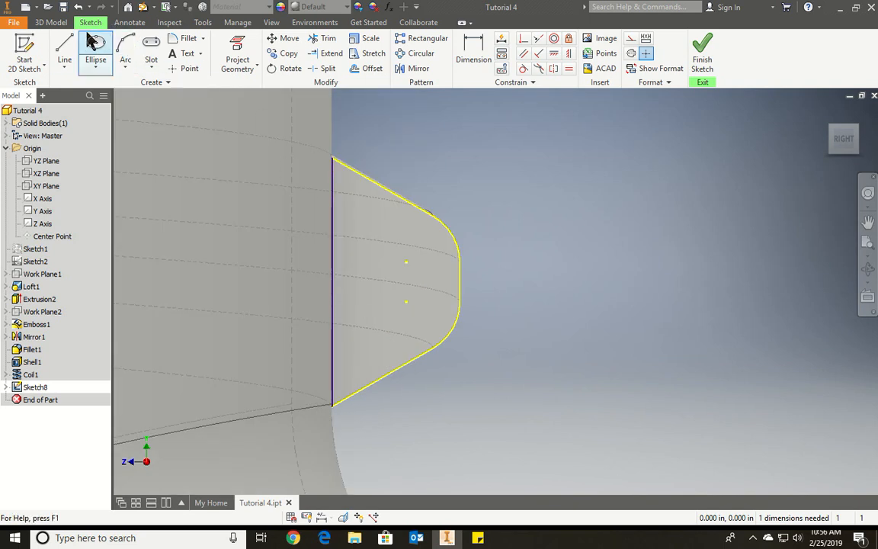
left_click(58, 23)
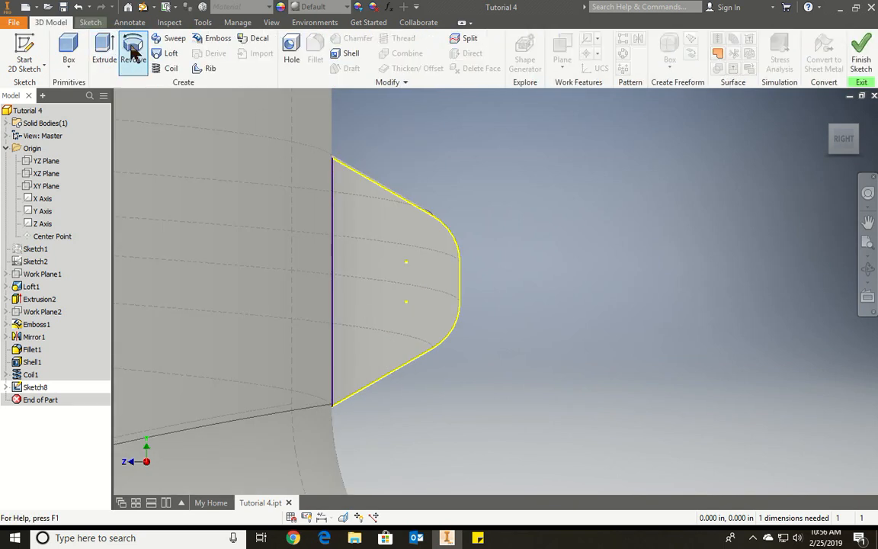
left_click(133, 50)
scroll(518, 347, "up", 4)
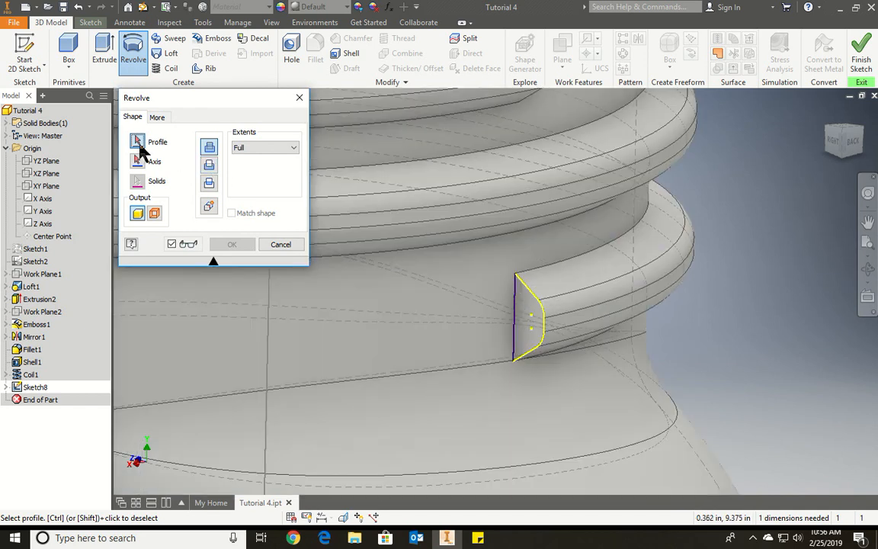
left_click(543, 320)
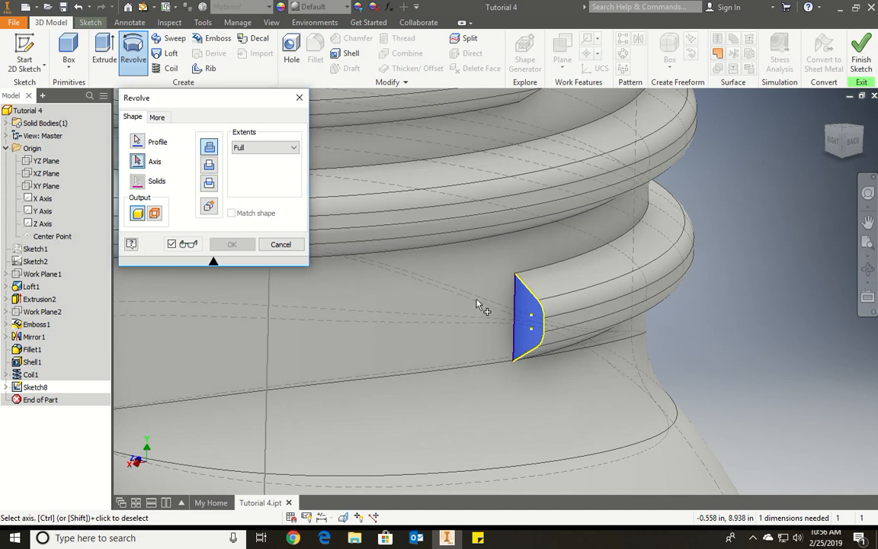
left_click(515, 313)
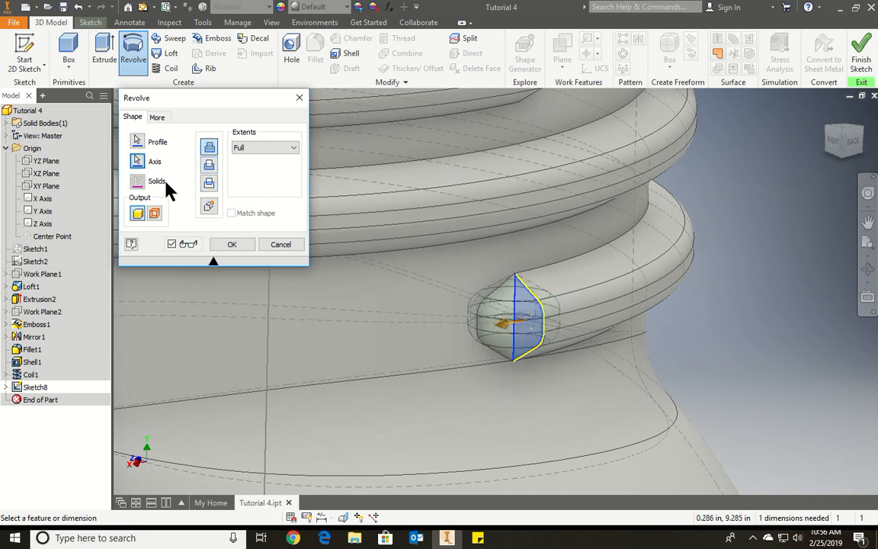
left_click(259, 147)
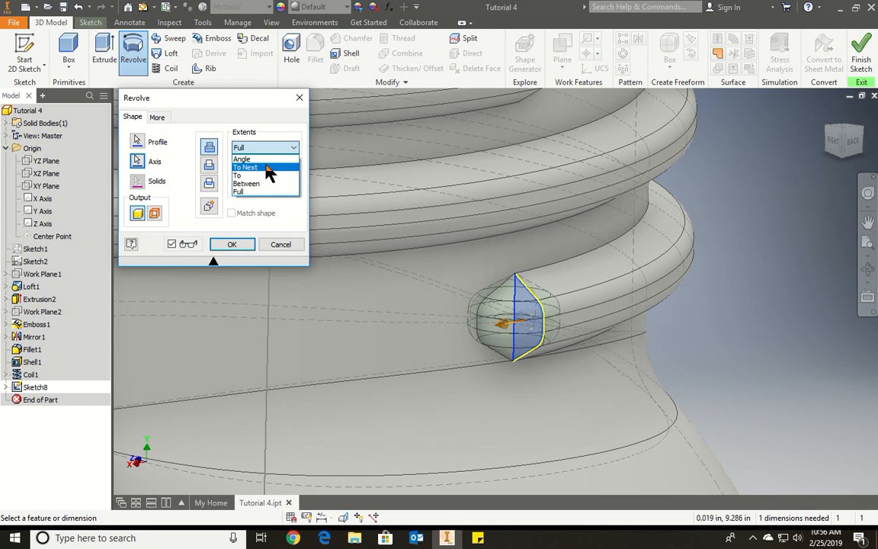
left_click(242, 159)
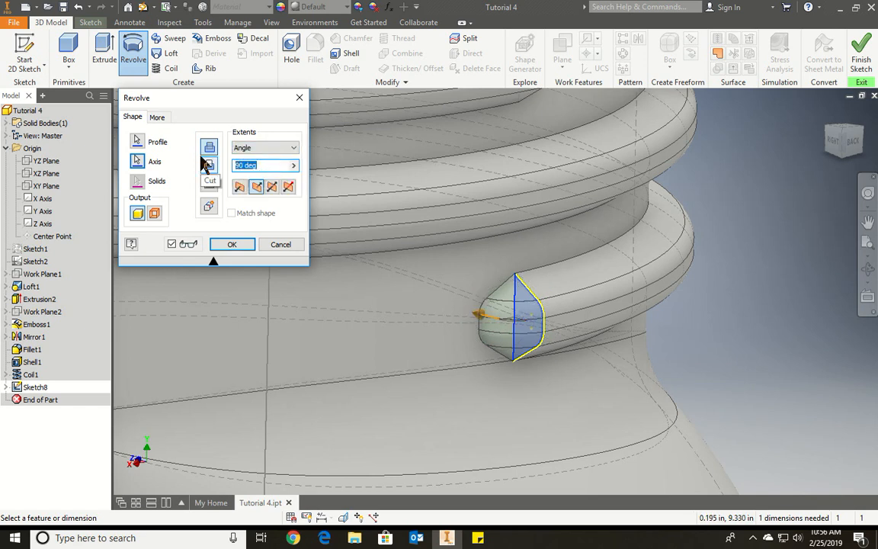
type("10")
left_click(233, 244)
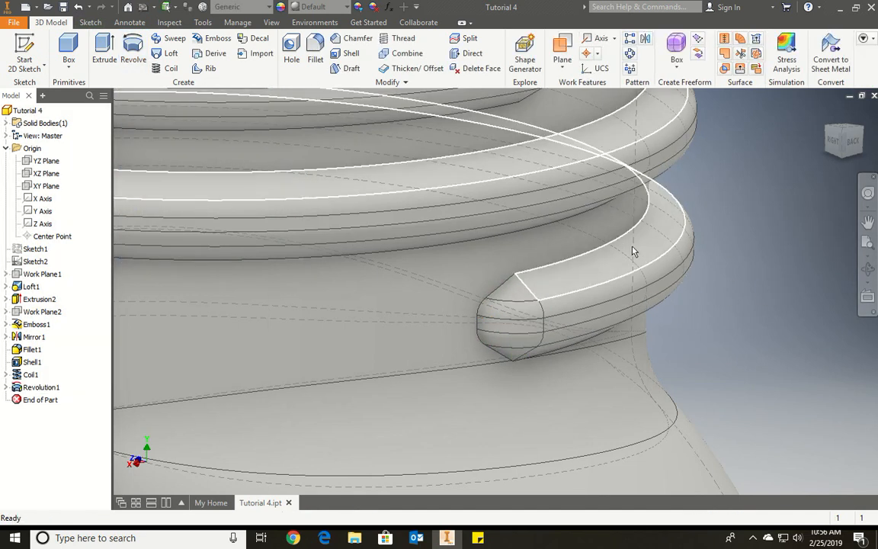
Start a sketch on the YZ plane and project the outline of the thread's upper end face into it
scroll(631, 251, "down", 5)
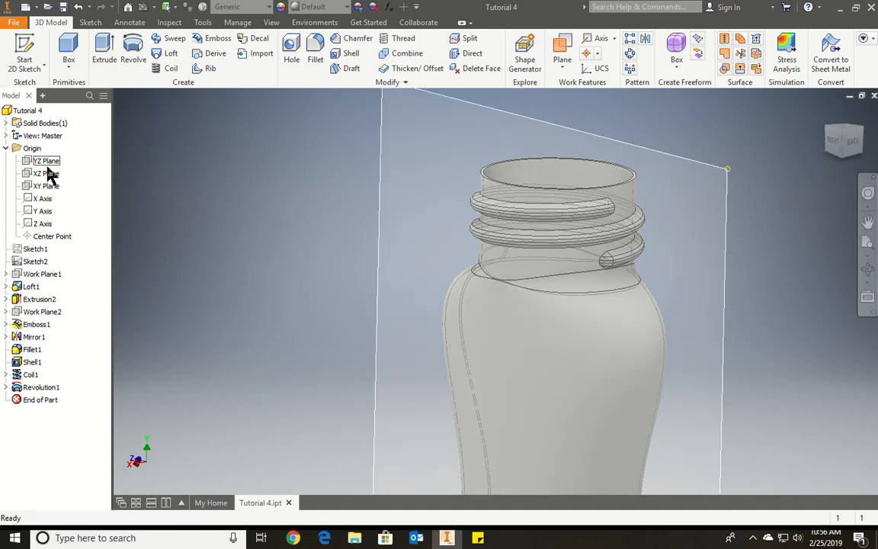
left_click(27, 48)
left_click(48, 162)
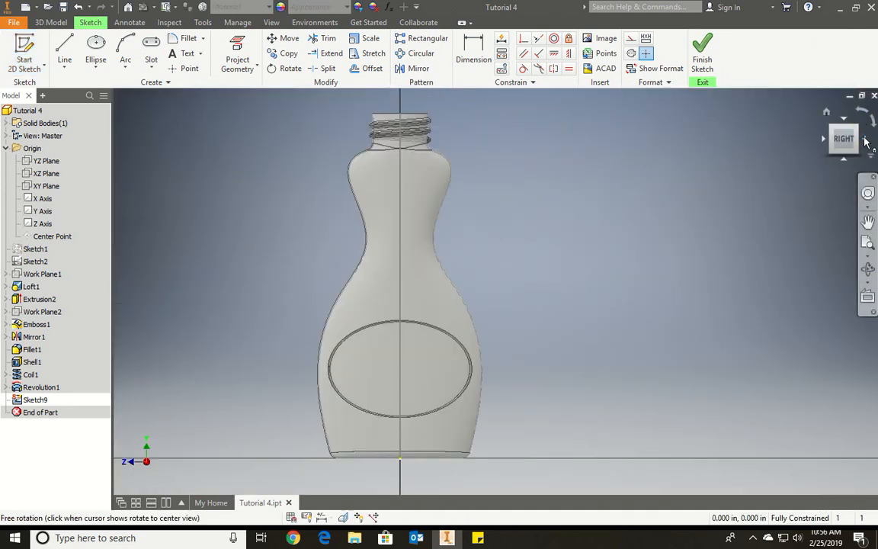
left_click(865, 141)
left_click(866, 141)
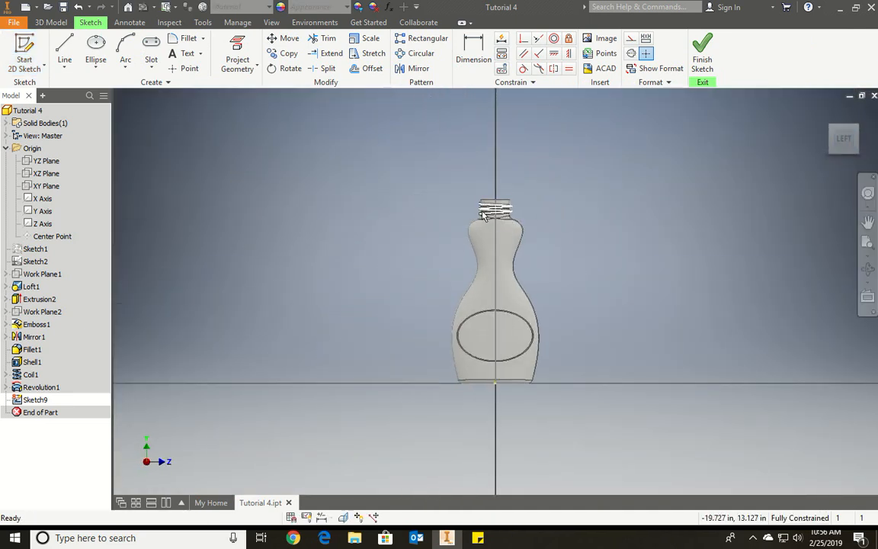
scroll(482, 215, "up", 10)
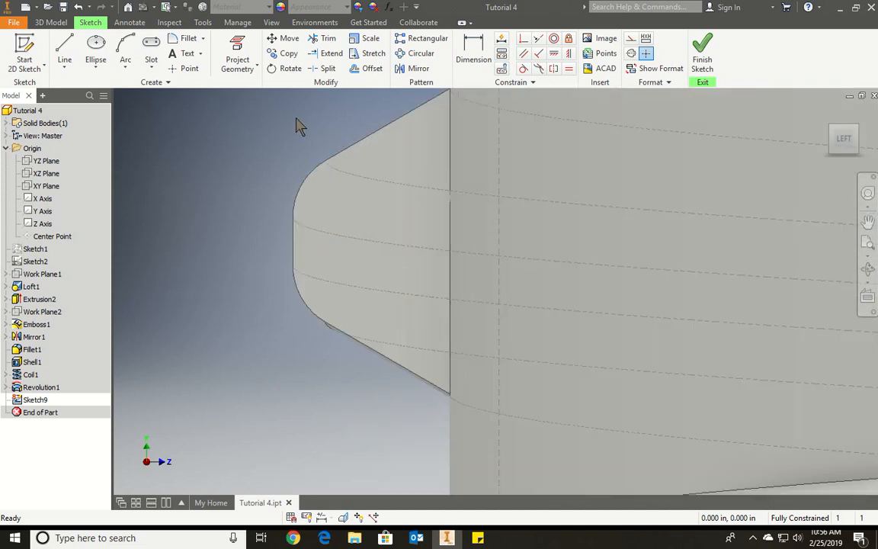
left_click(237, 55)
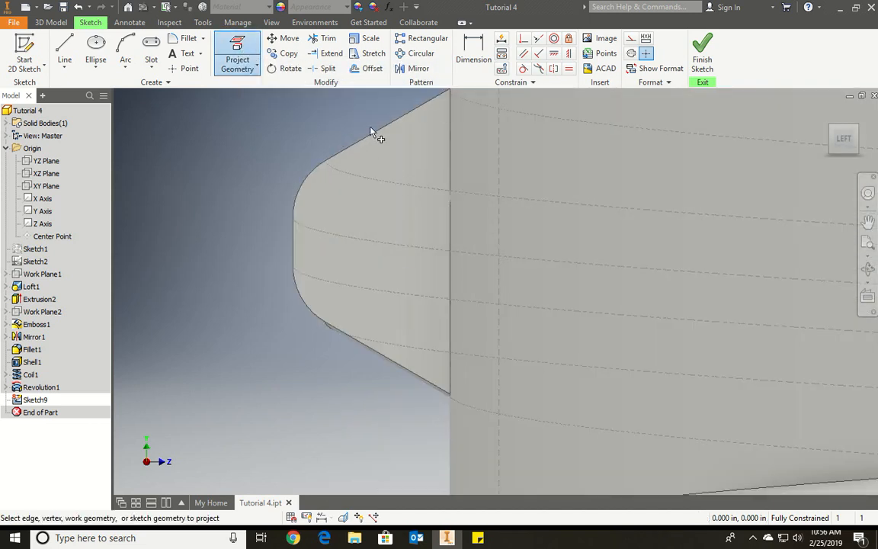
left_click(382, 176)
left_click(291, 200)
Draw a vertical line along the neck wall between the upper and lower corners of the projected upper thread end
left_click(64, 50)
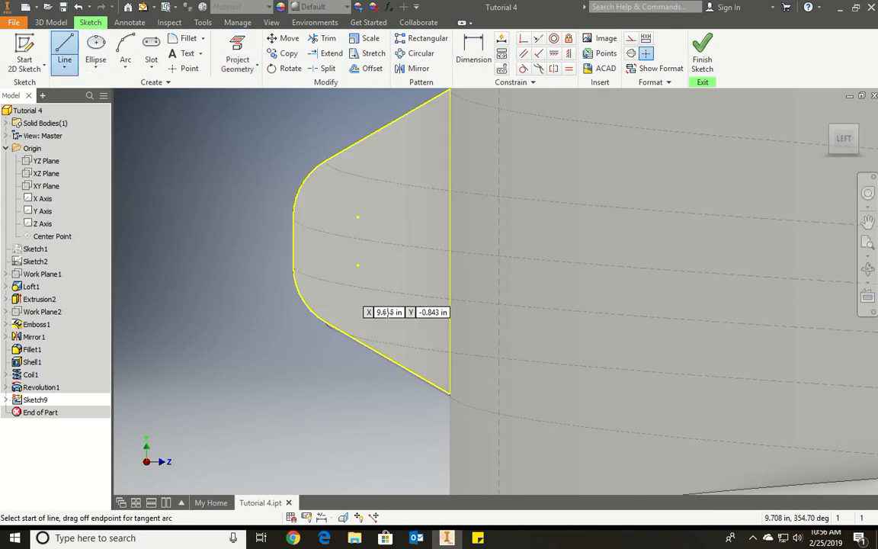
scroll(364, 308, "up", 3)
left_click(427, 182)
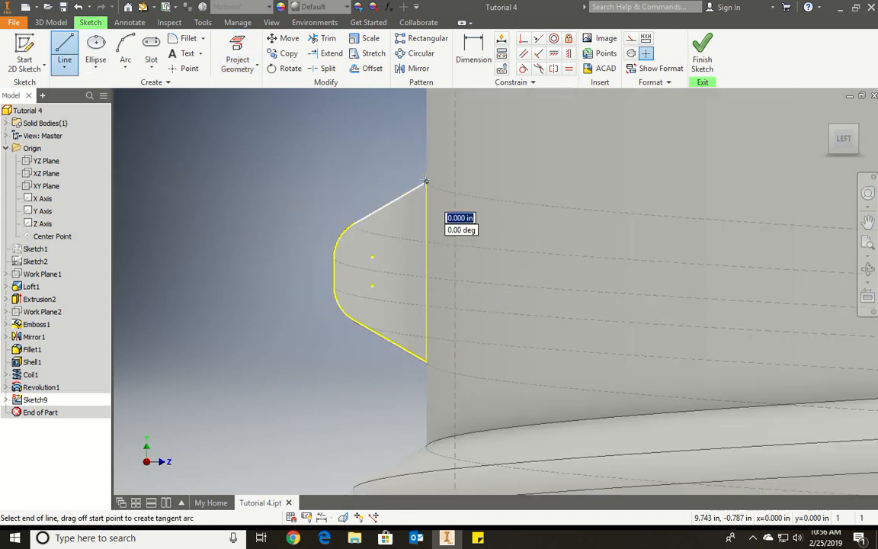
left_click(427, 361)
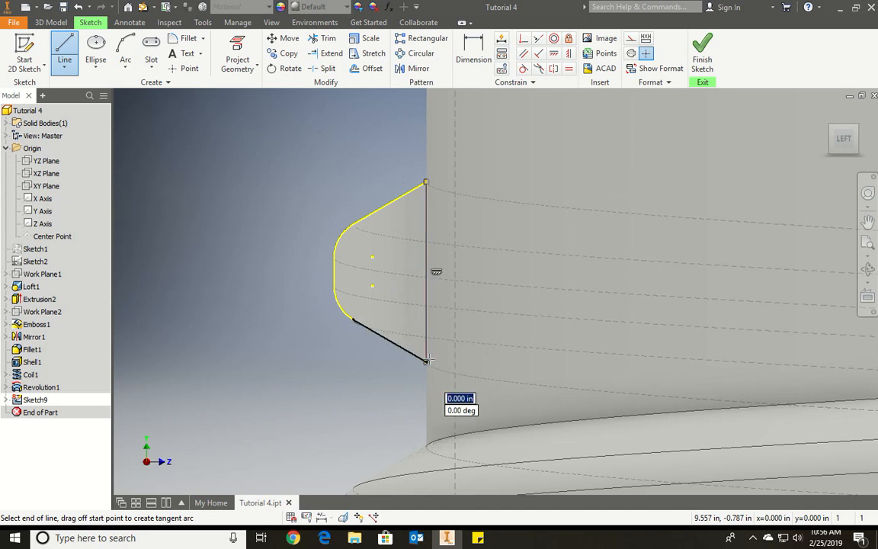
key("Escape")
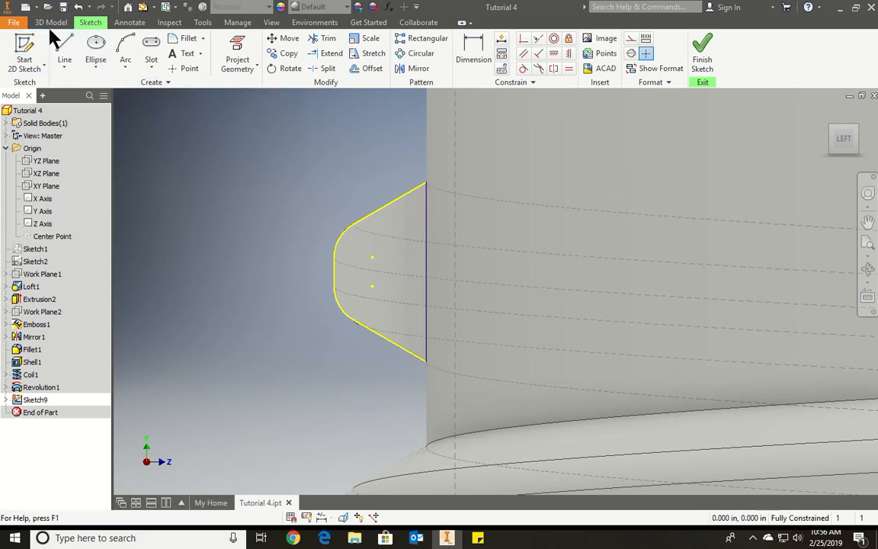
Revolve the thread's upper end profile 100 degrees about its vertical line, keeping the default direction
left_click(51, 22)
left_click(134, 51)
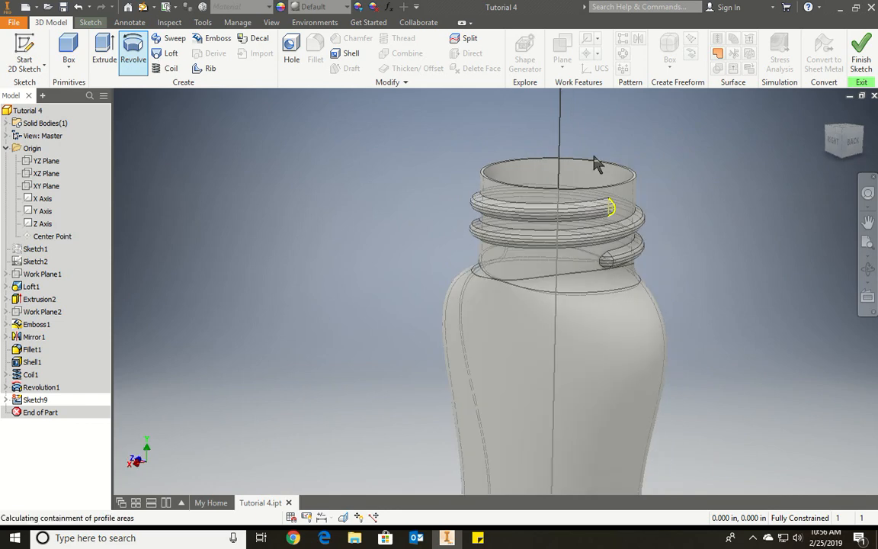
scroll(619, 183, "down", 5)
middle_click_drag(509, 251, 420, 236, "shift")
middle_click_drag(549, 235, 714, 244)
scroll(714, 243, "up", 5)
scroll(714, 243, "up", 5)
scroll(582, 245, "down", 6)
scroll(639, 260, "down", 3)
middle_click_drag(656, 299, 606, 294, "shift")
left_click(138, 164)
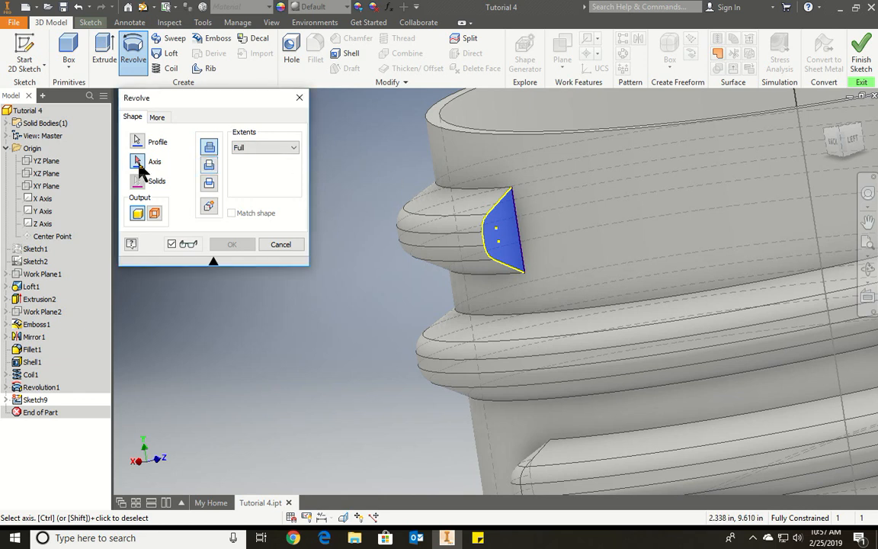
left_click(516, 222)
left_click(268, 147)
left_click(257, 158)
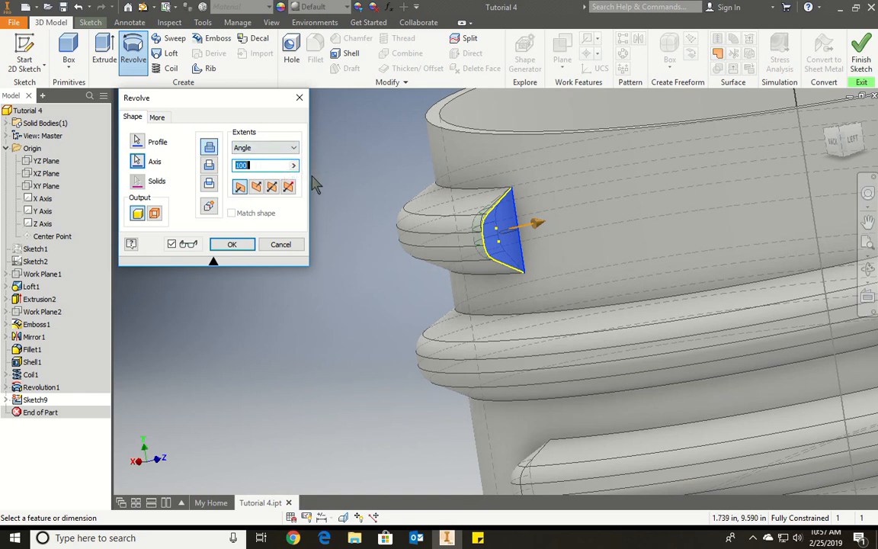
left_click(222, 242)
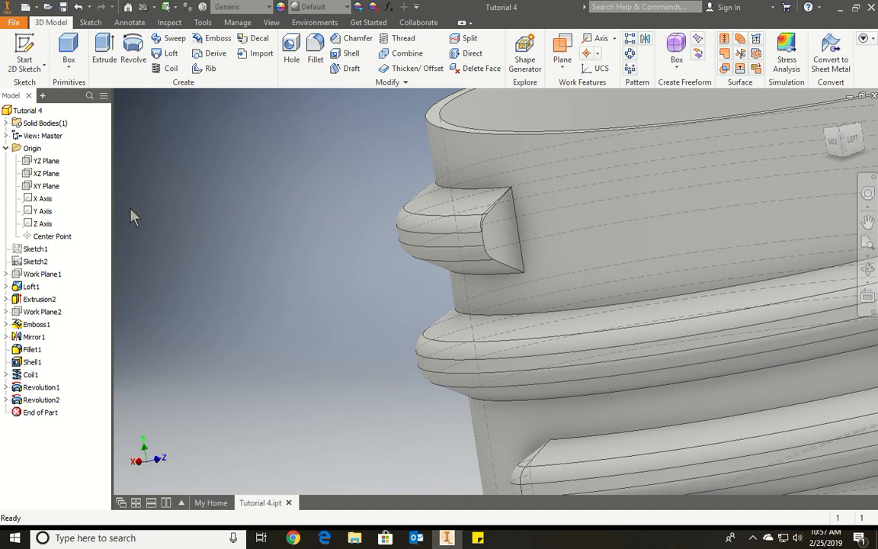
Edit the upper thread end's revolve and reverse its direction so it extends beyond the flat end face
right_click(39, 400)
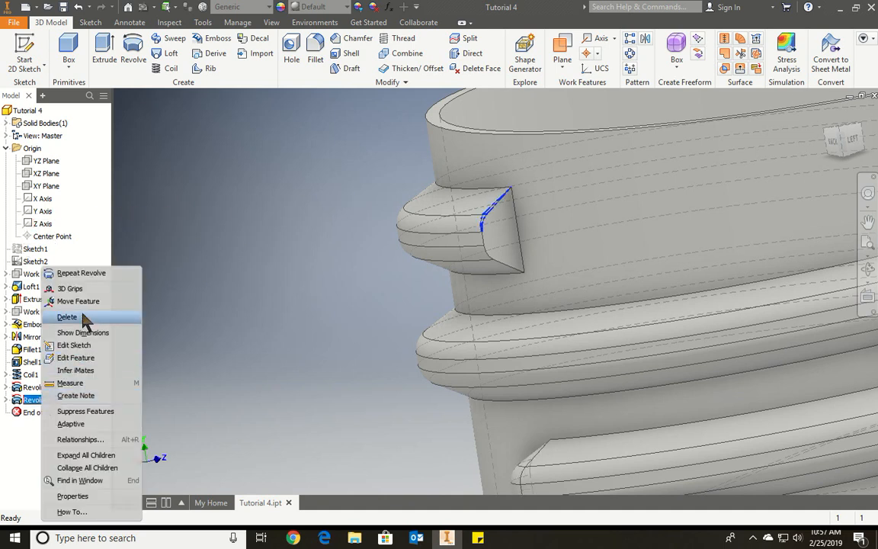
left_click(98, 357)
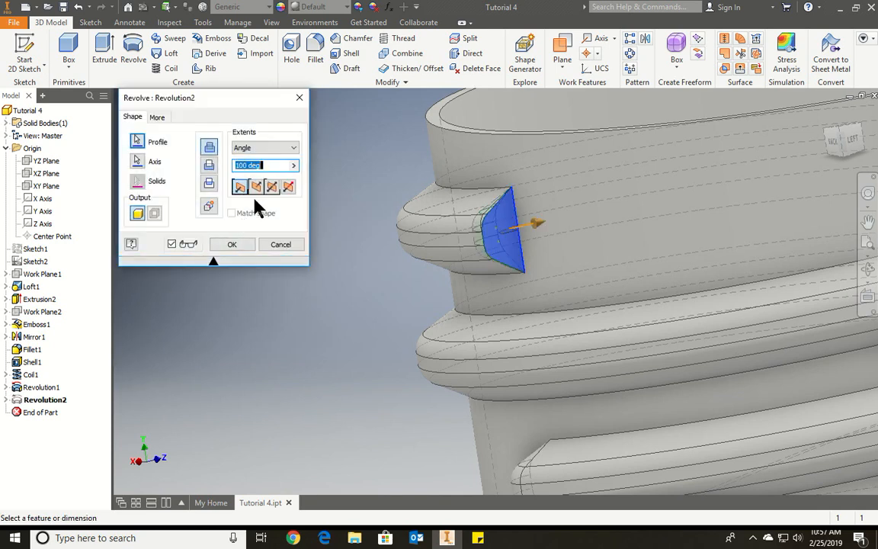
left_click(257, 187)
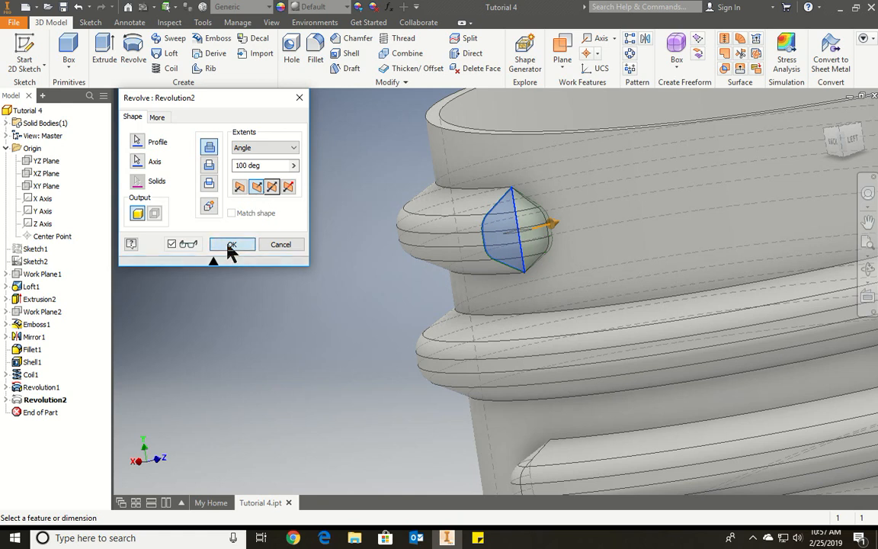
left_click(231, 244)
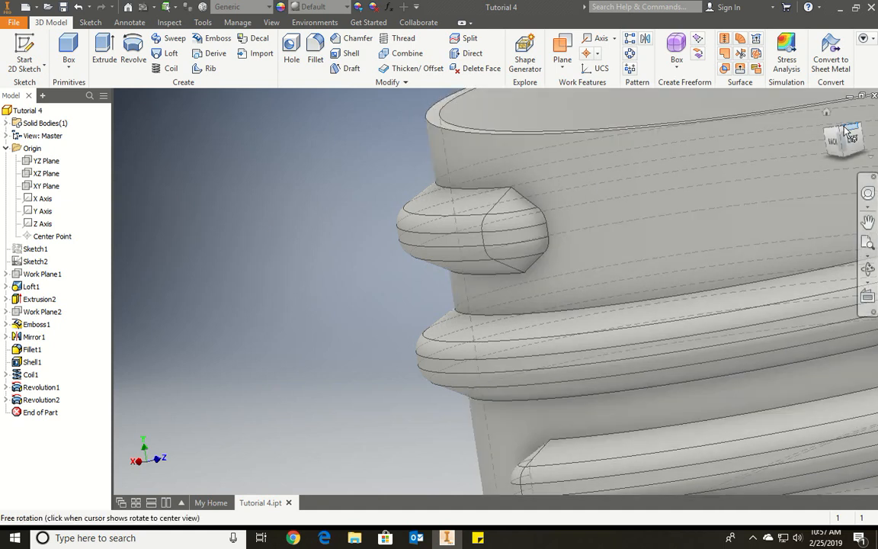
Return to the home view and display the bottle in the Shaded with Edges visual style
left_click(826, 114)
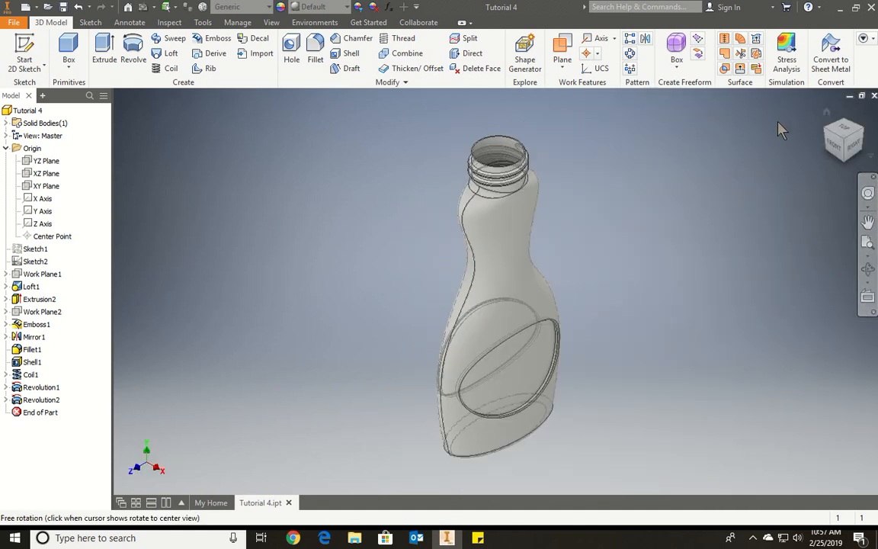
left_click(269, 23)
left_click(141, 55)
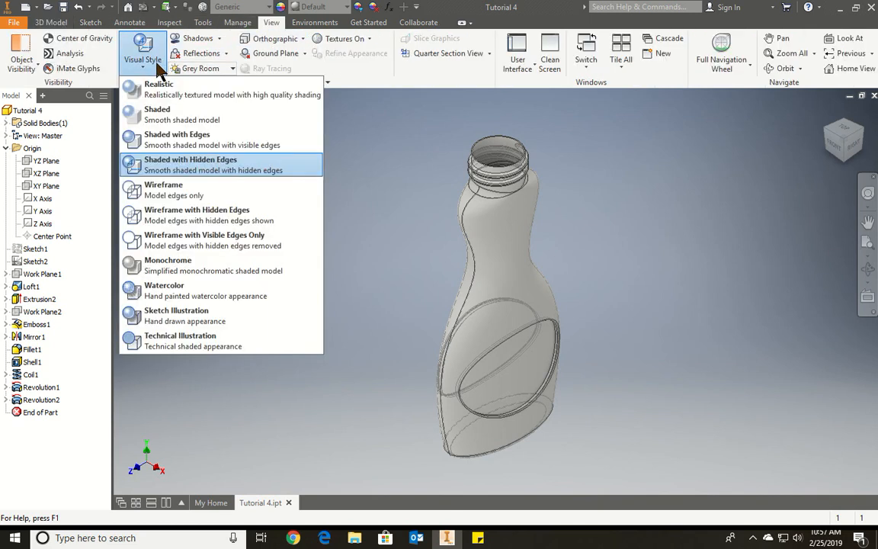
left_click(195, 142)
scroll(522, 180, "down", 4)
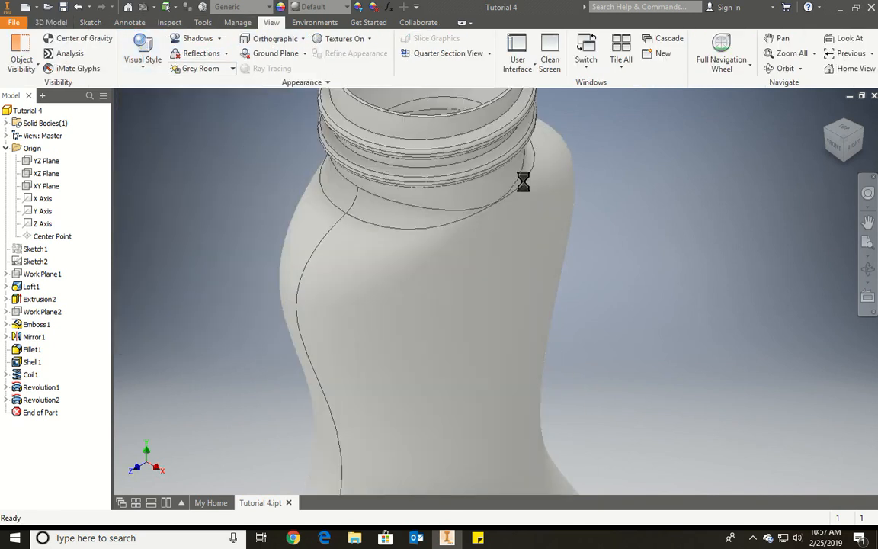
scroll(525, 172, "up", 3)
scroll(571, 285, "up", 2)
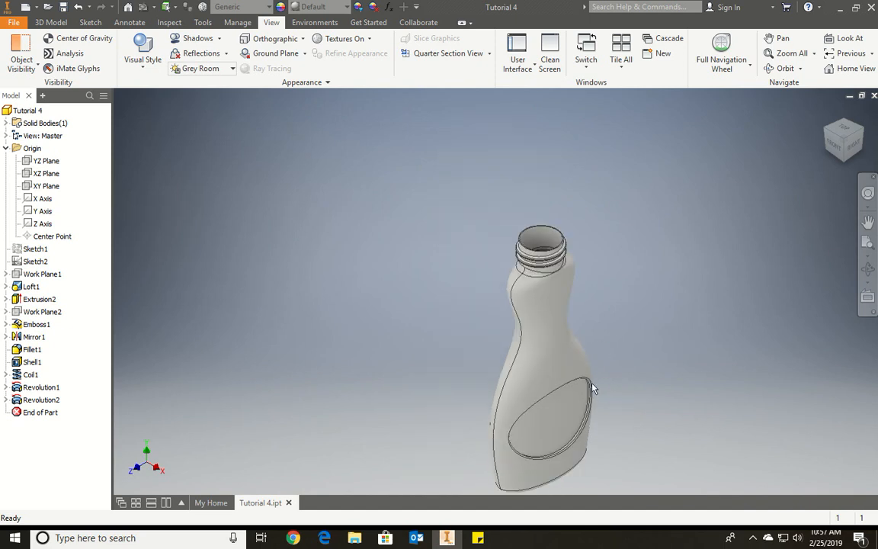
right_click(523, 350)
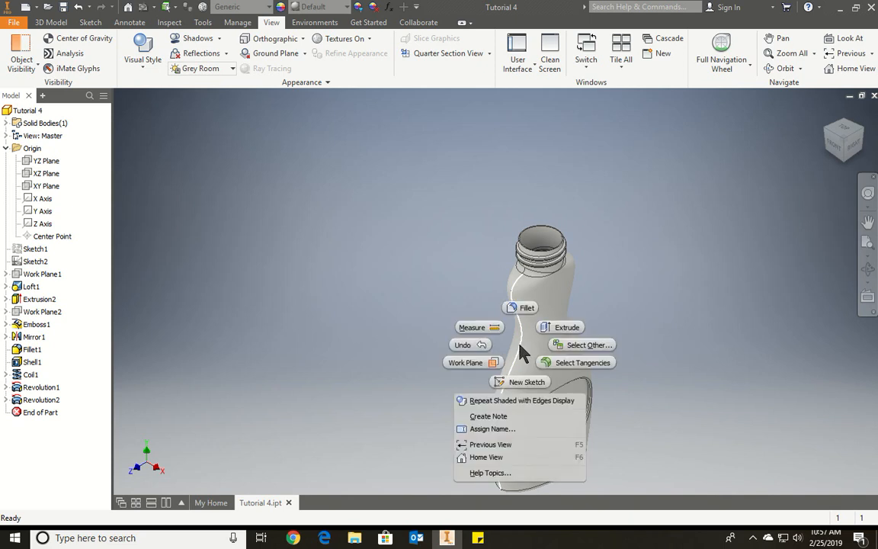
left_click(520, 347)
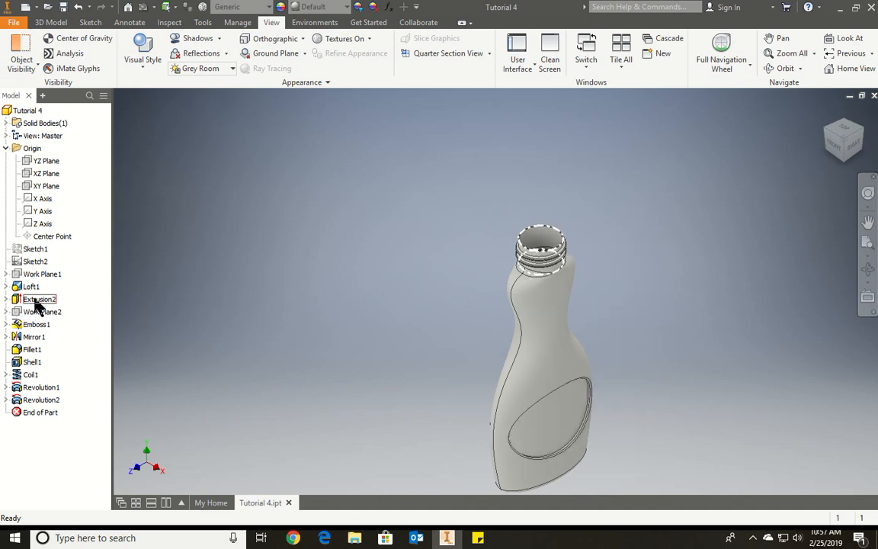
left_click(6, 286)
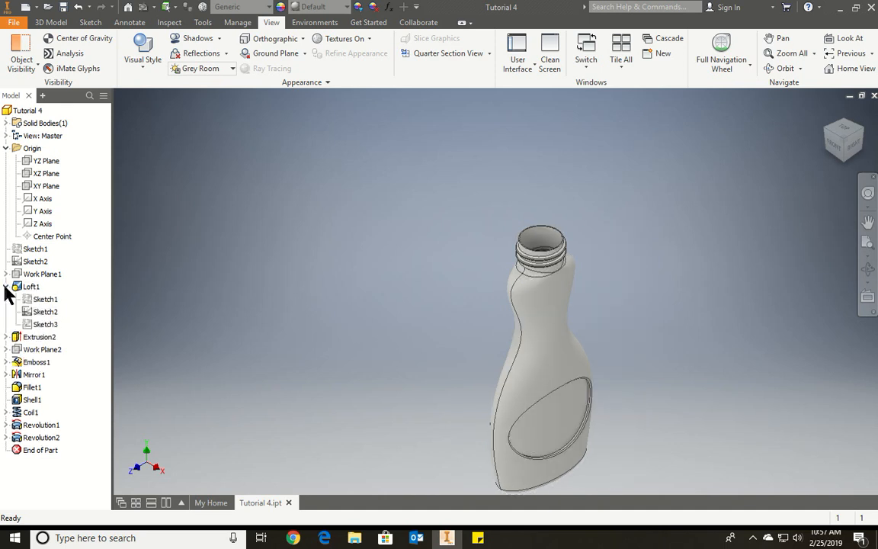
right_click(48, 311)
left_click(376, 263)
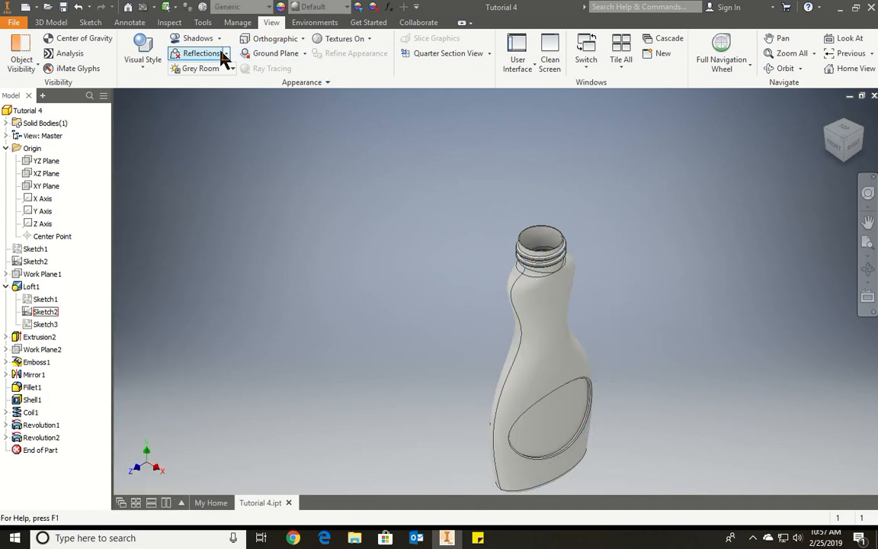
Switch the visual style to Shaded, inspect the finished bottle from different sides, and save the part
left_click(143, 61)
left_click(169, 115)
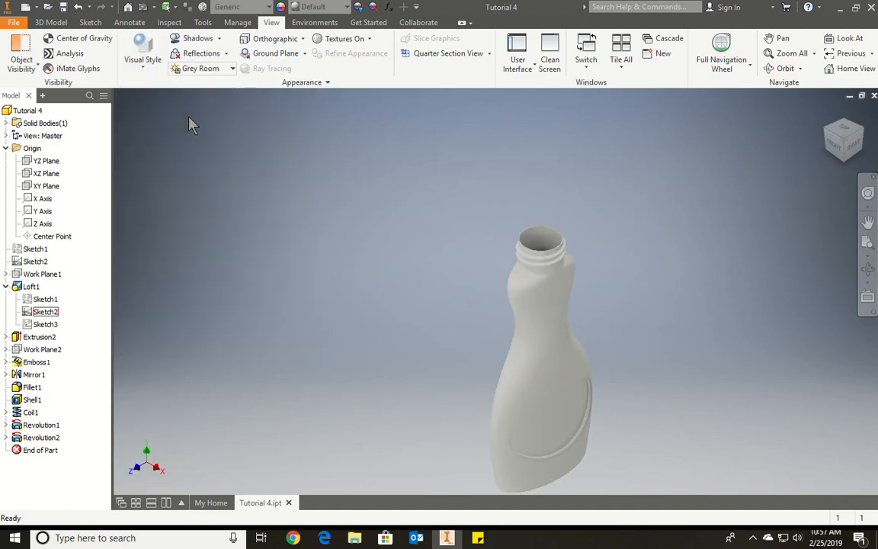
middle_click_drag(707, 432, 649, 395, "shift")
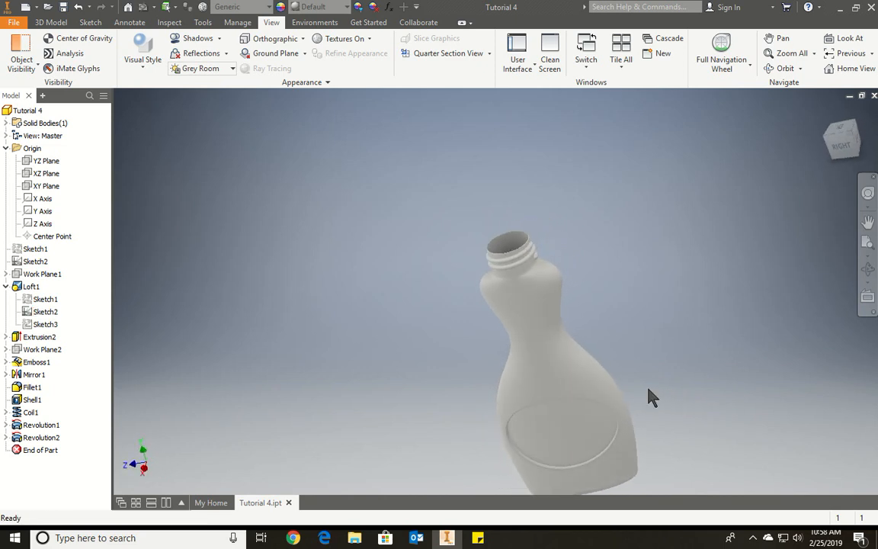
left_click(844, 126)
left_click(862, 128)
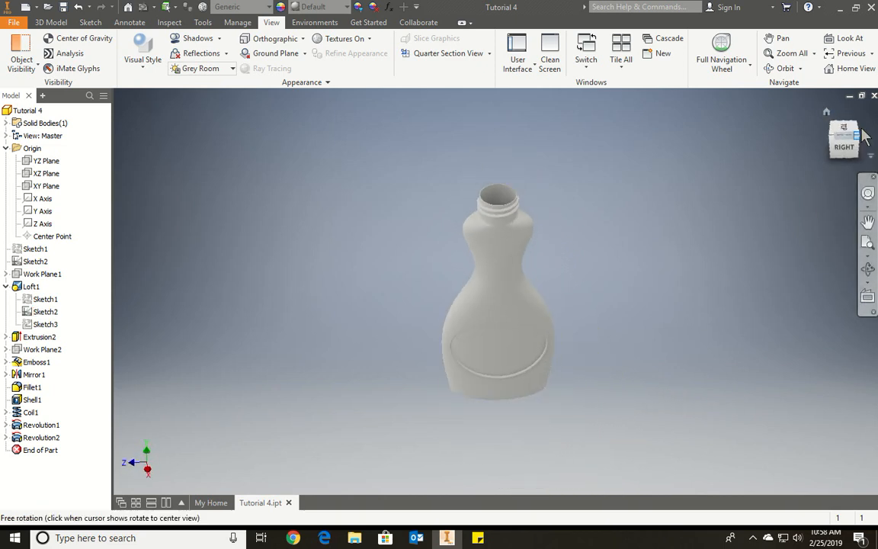
scroll(525, 338, "down", 3)
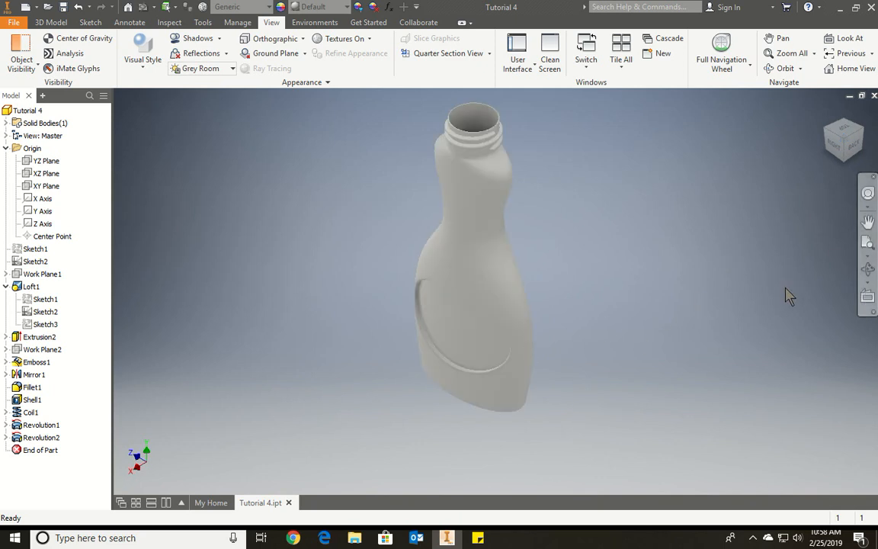
left_click(63, 8)
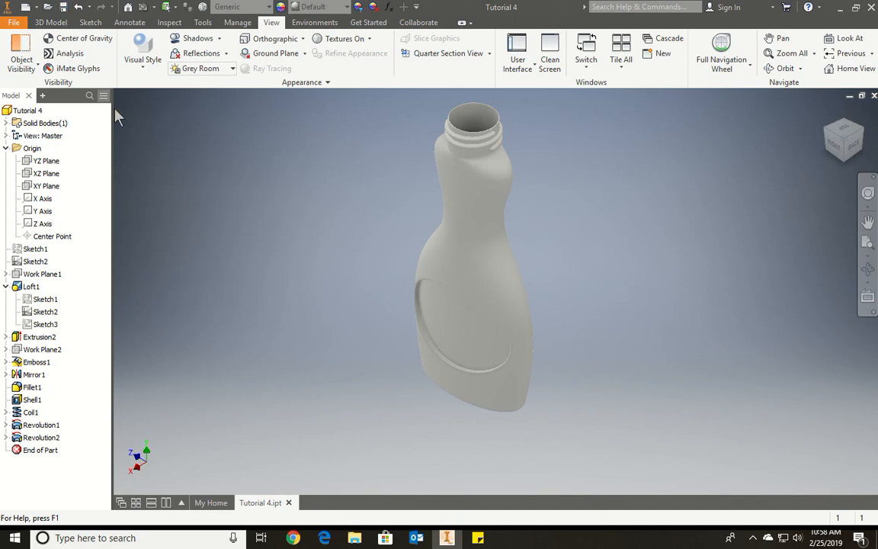
left_click(753, 537)
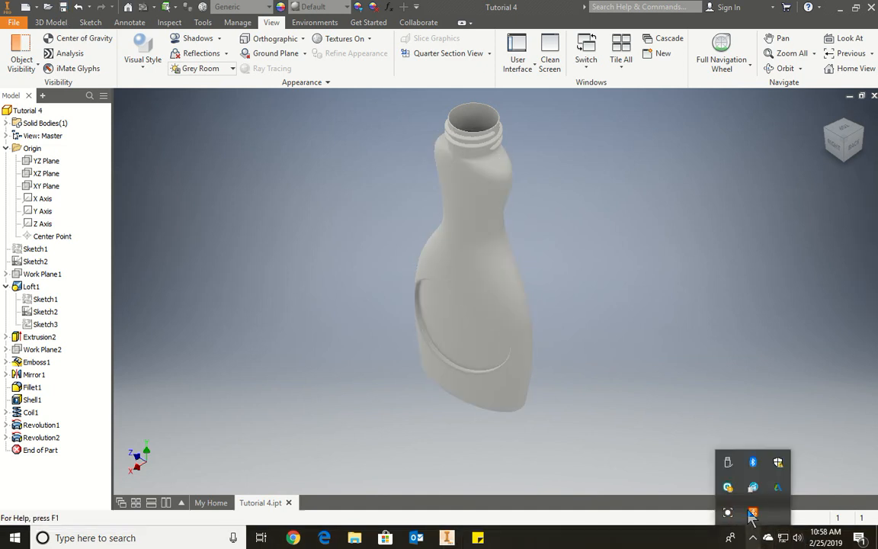